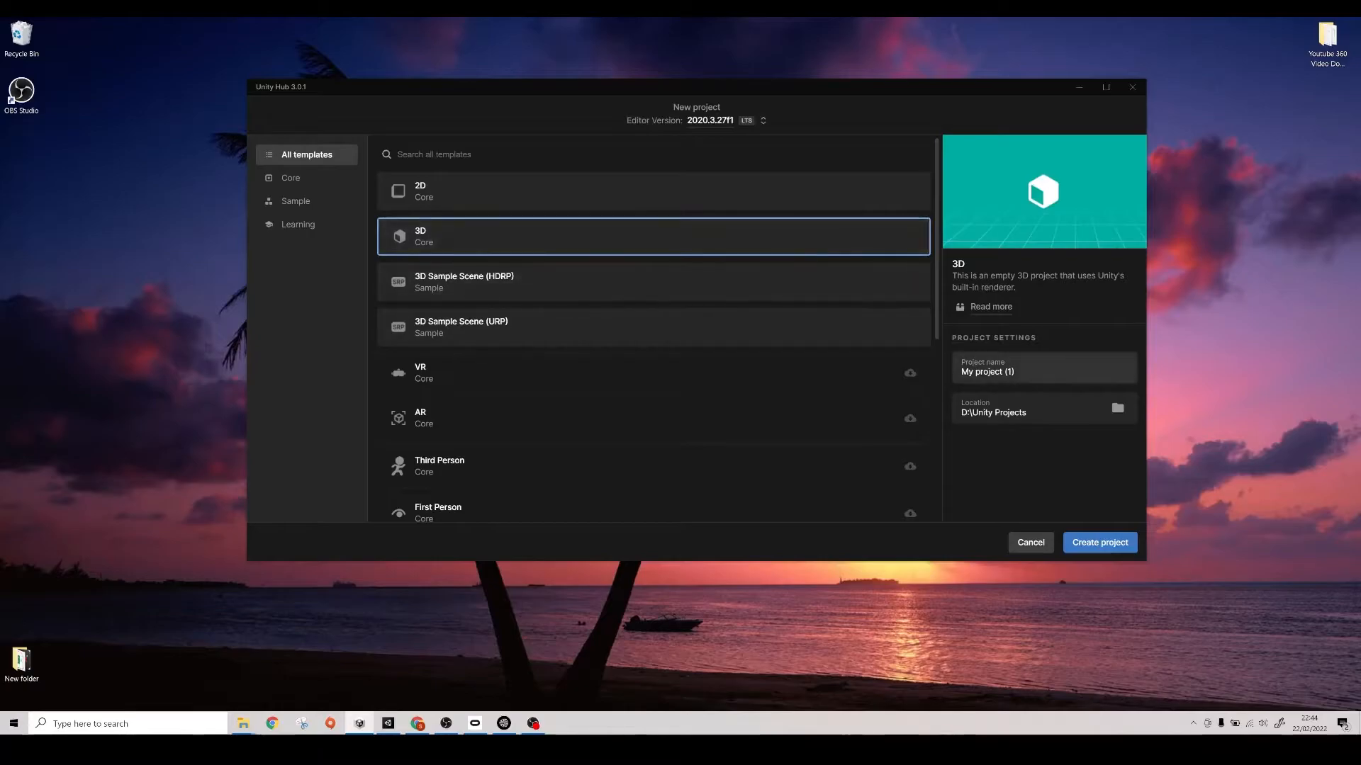
- Create a 3D Core project named TiltBrushDemoVR
type("T")
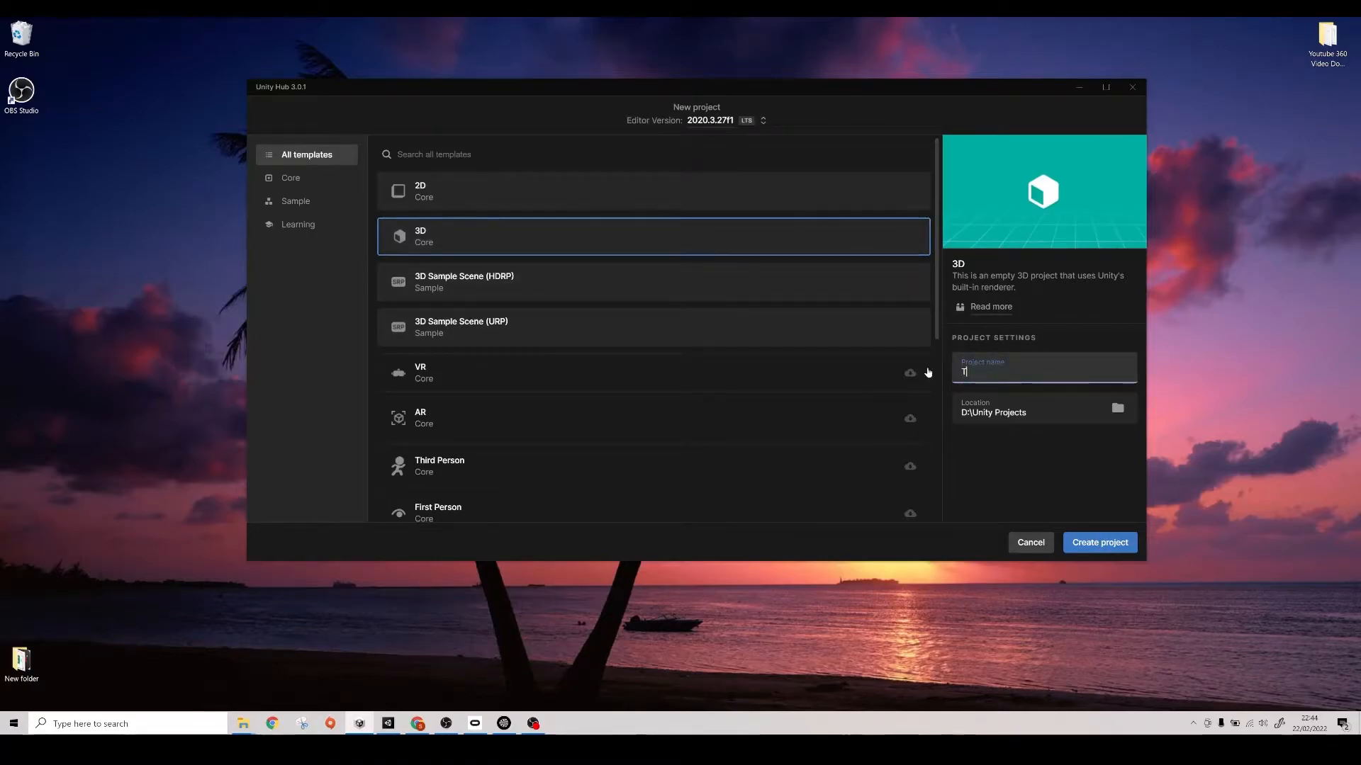
type("iltBrushDemo")
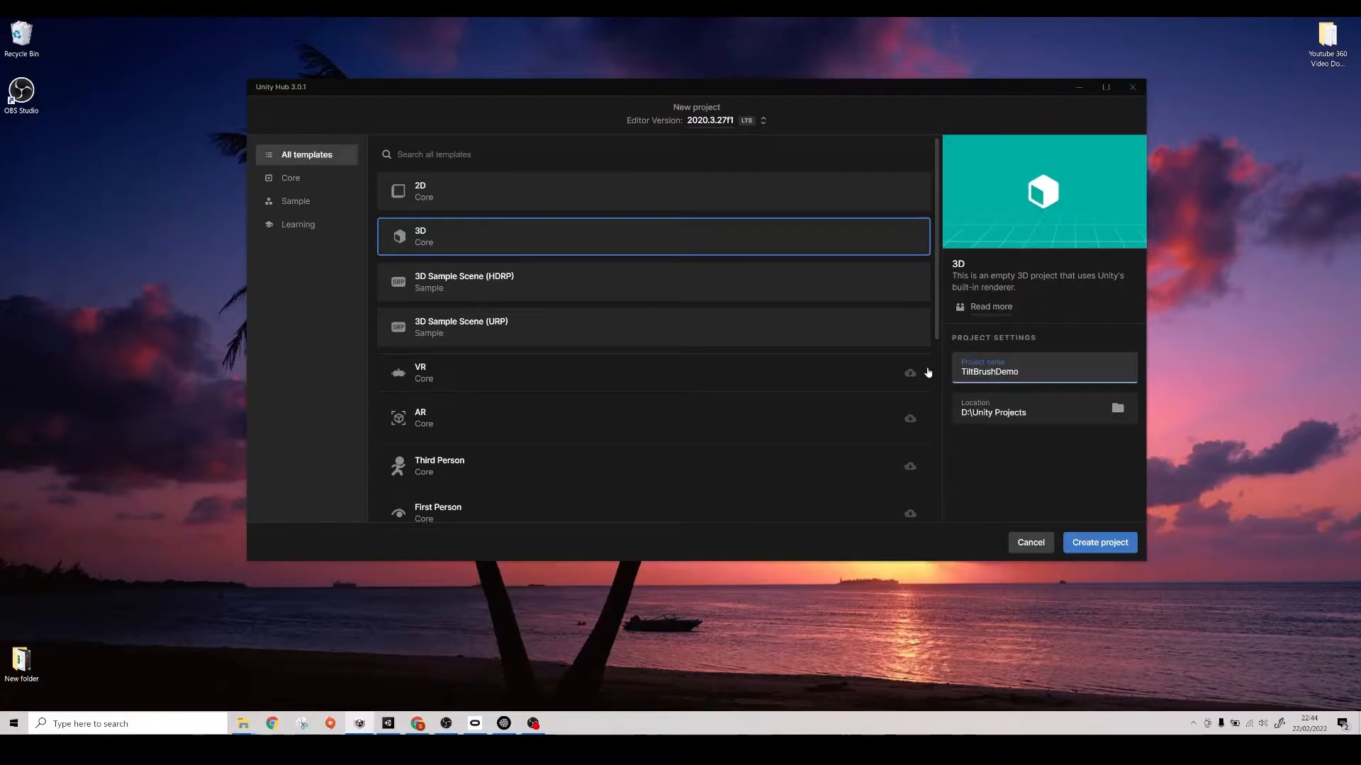
type("VR")
left_click(1083, 546)
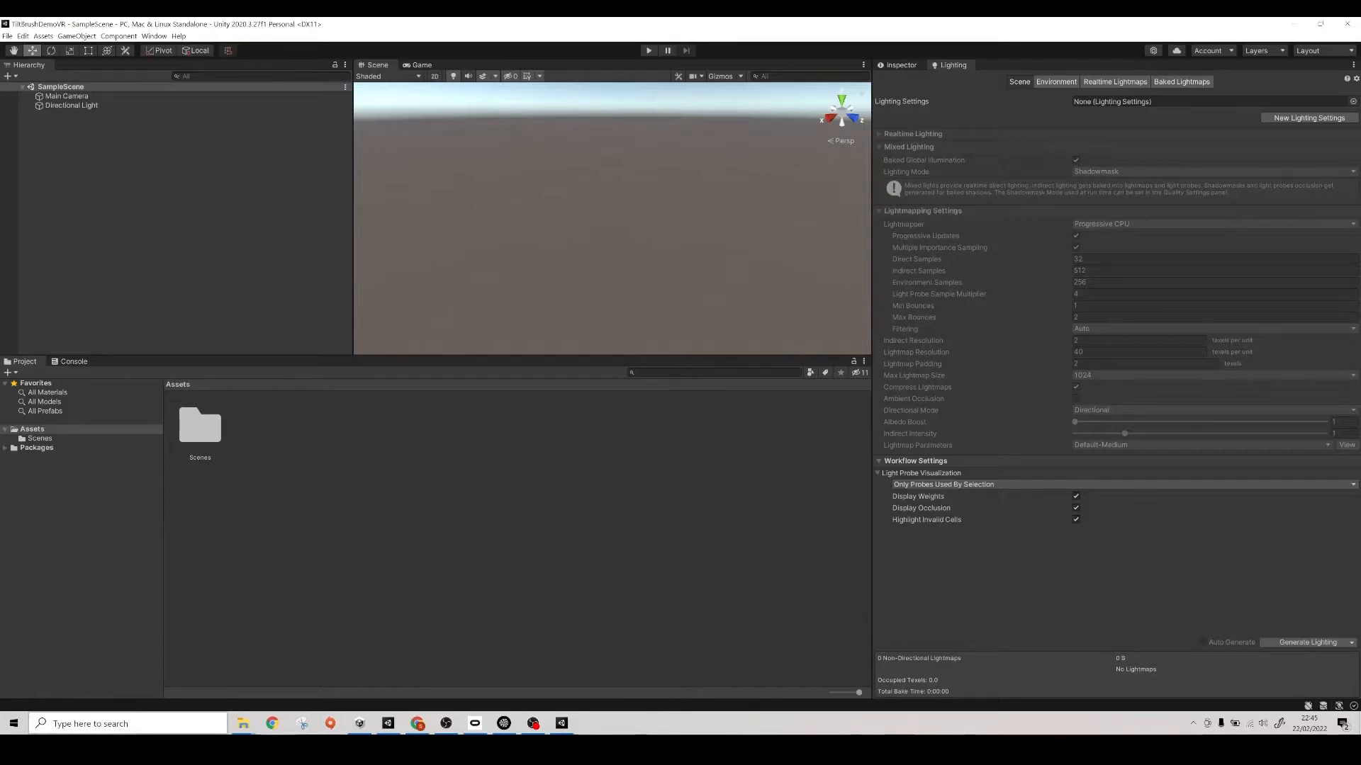
- Create a scene named TiltBrushDemo in the Scenes folder and open it
left_click(53, 433)
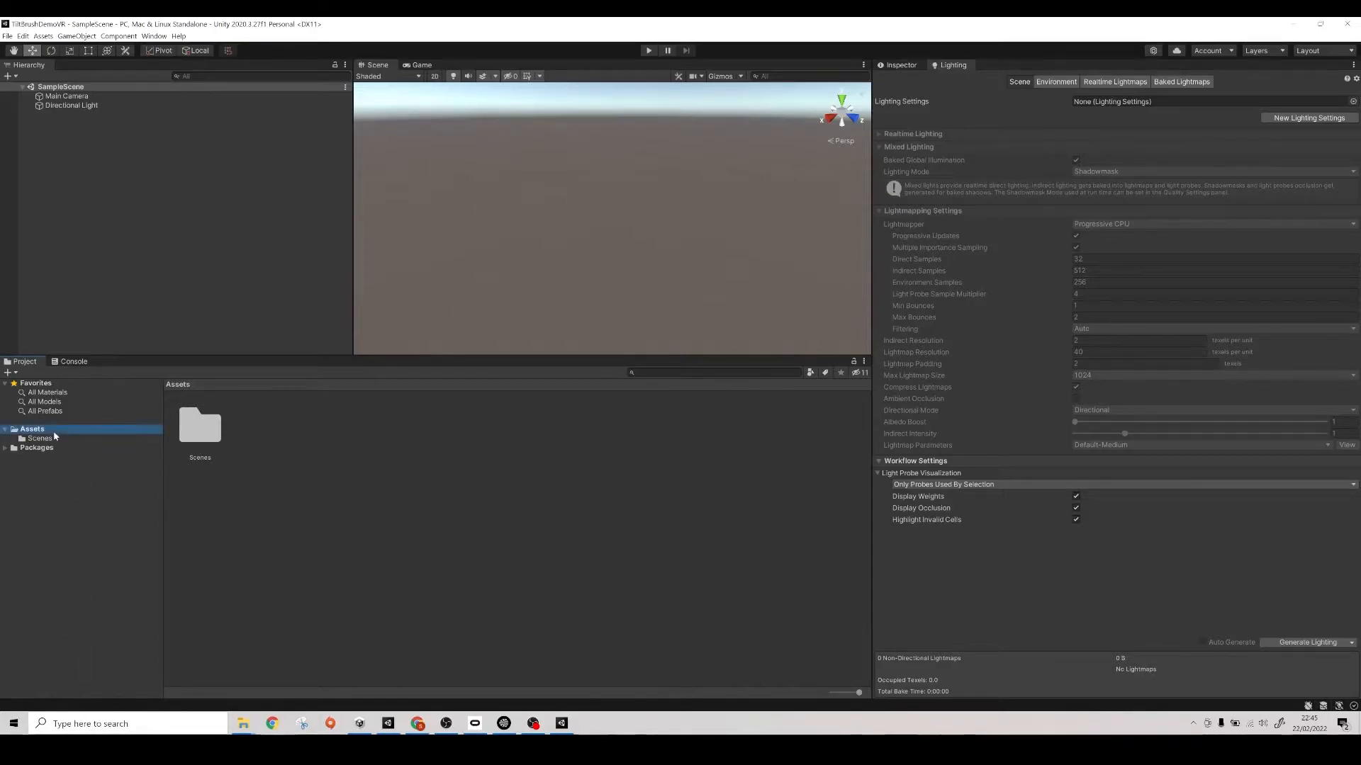
left_click(54, 439)
right_click(277, 541)
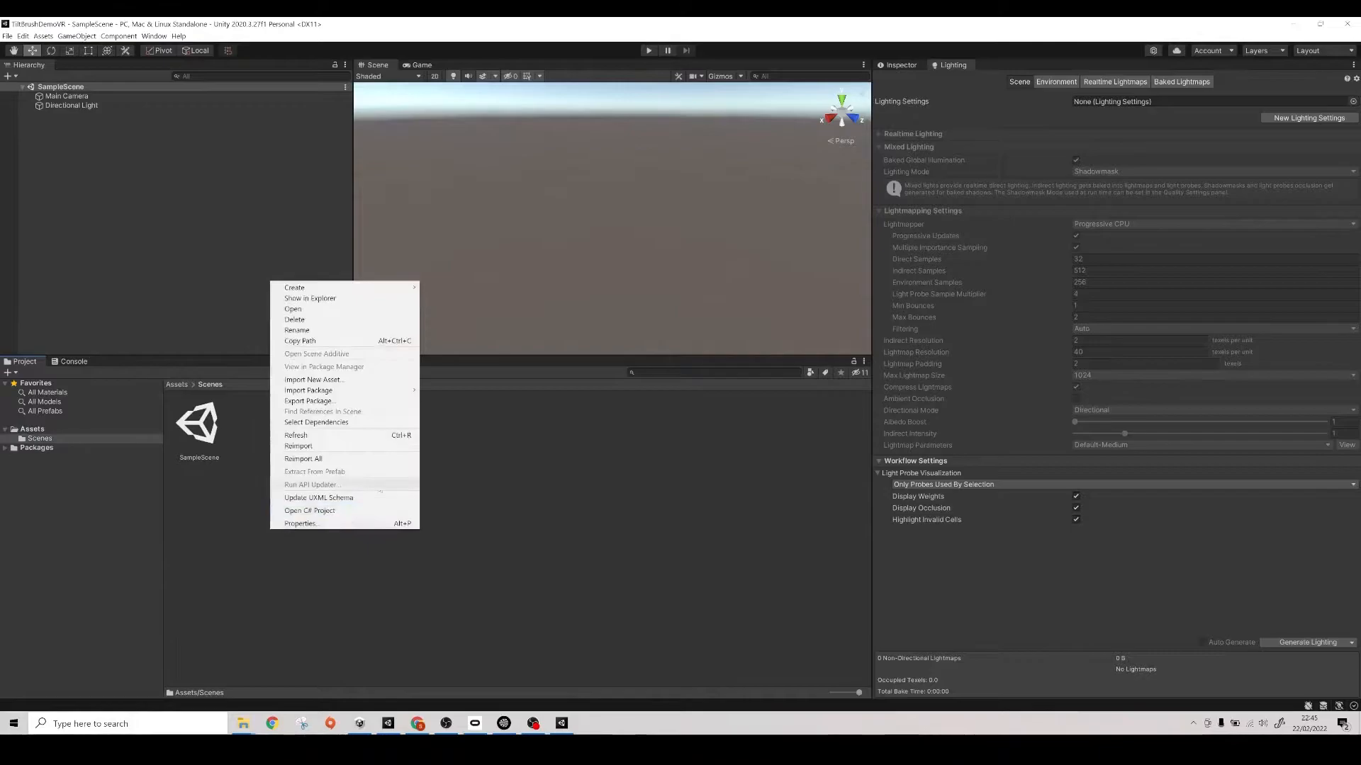
mouse_move(339, 288)
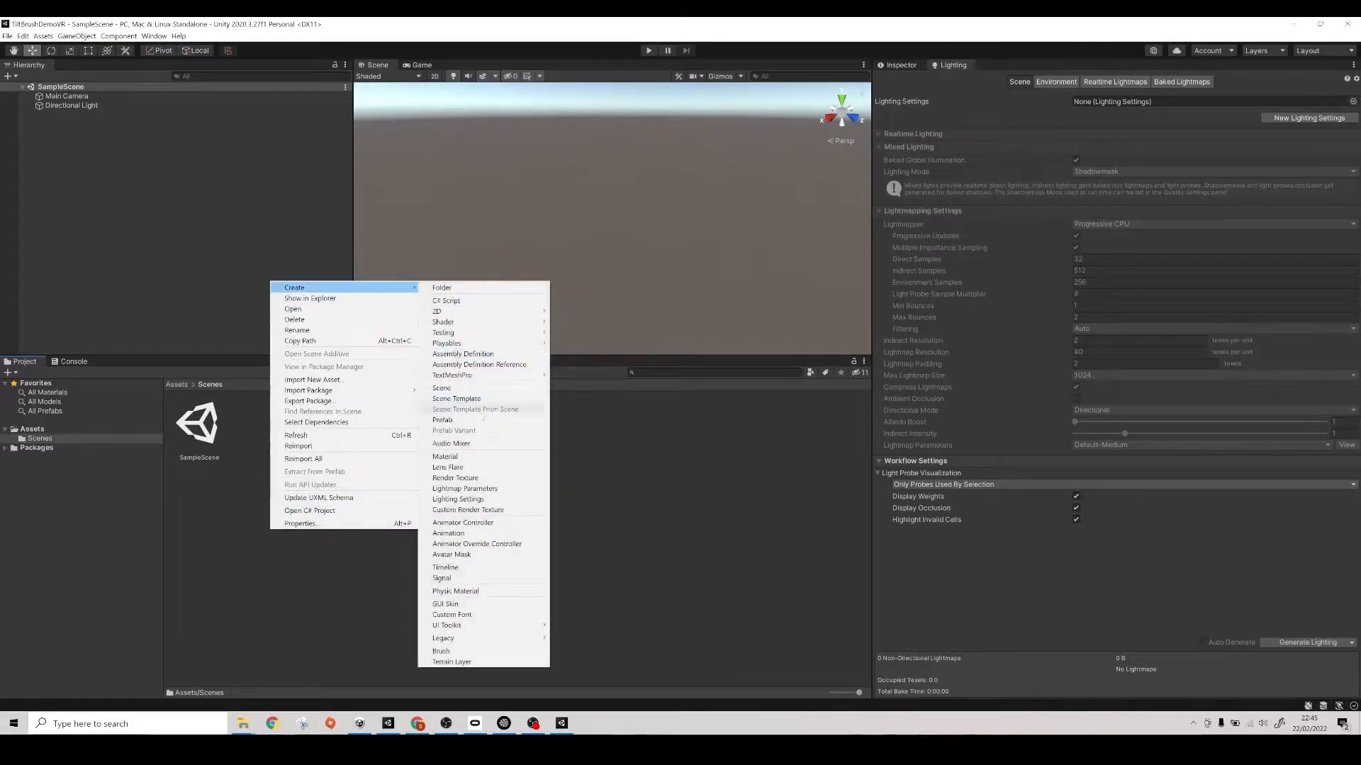
left_click(479, 390)
type("TiltBrushDem")
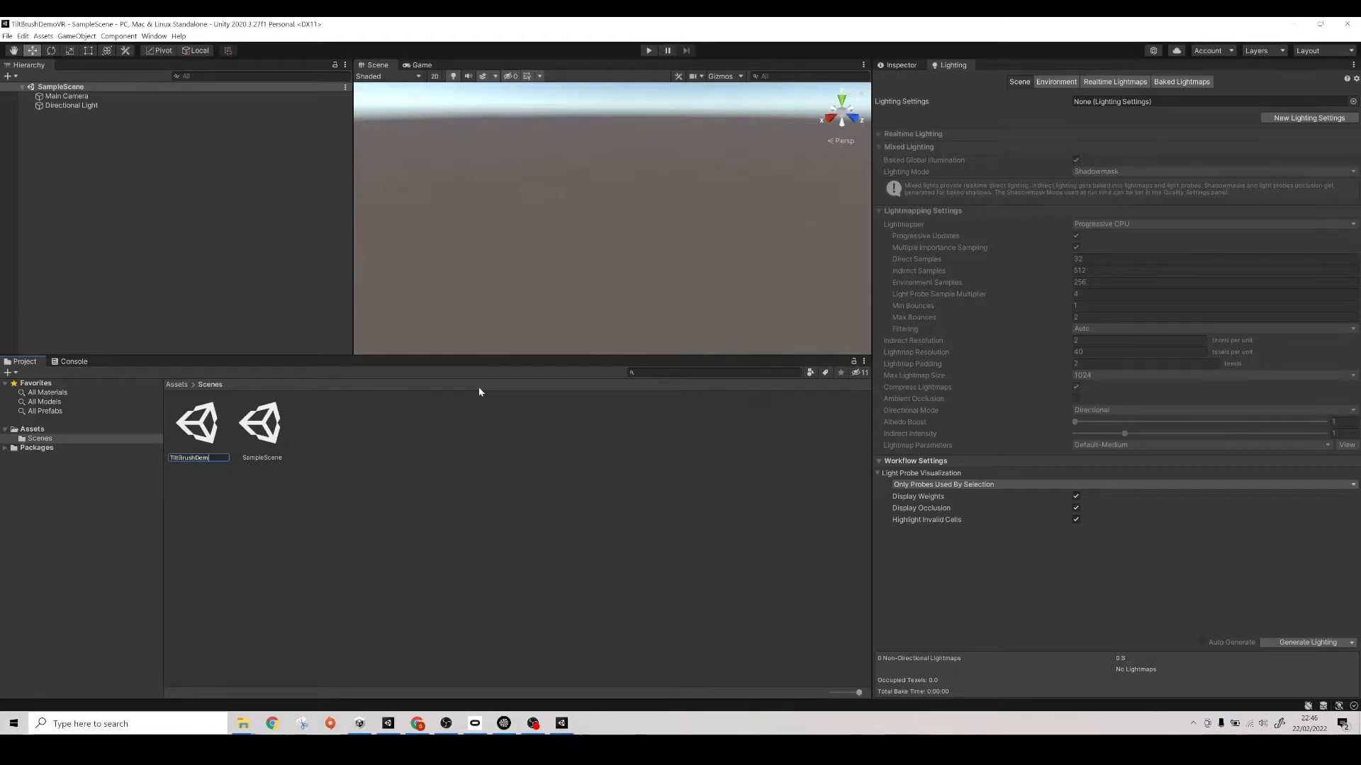
type("o")
key("Return")
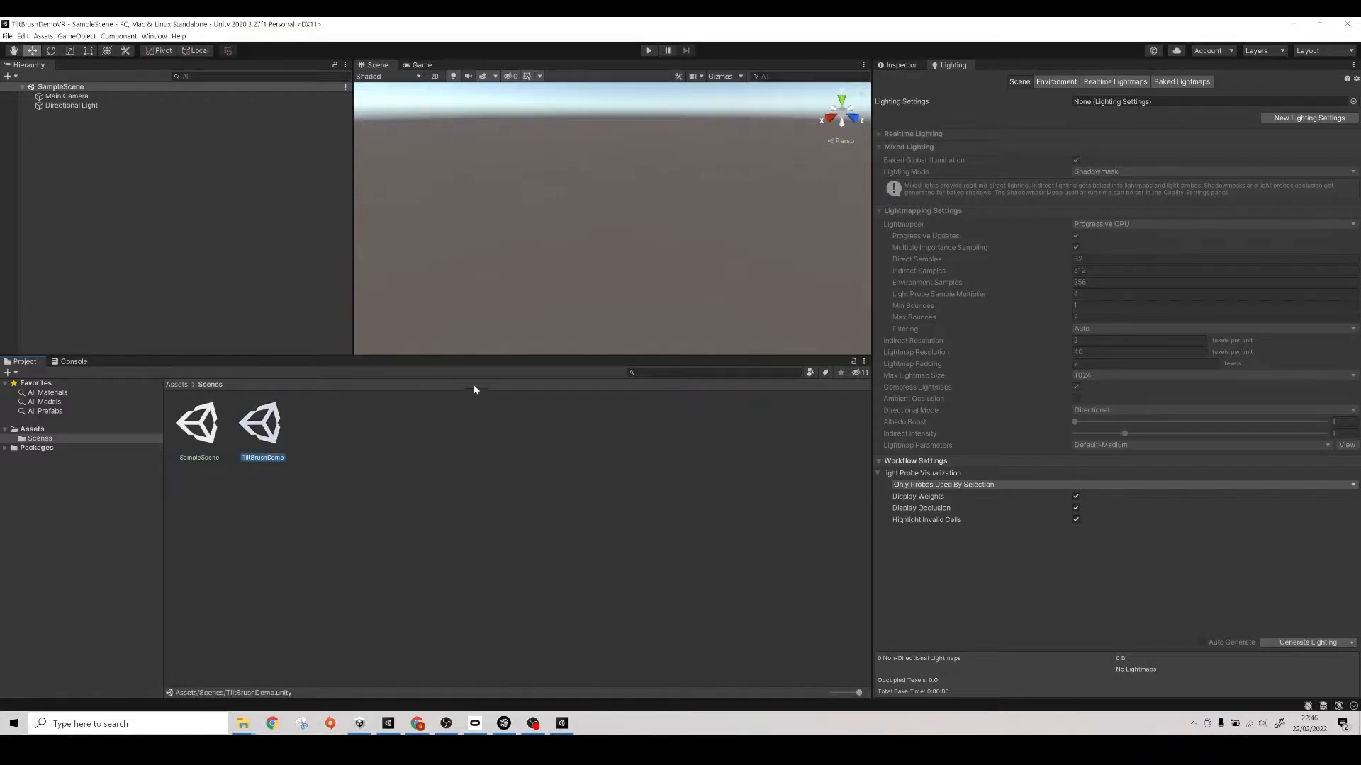
double_click(275, 436)
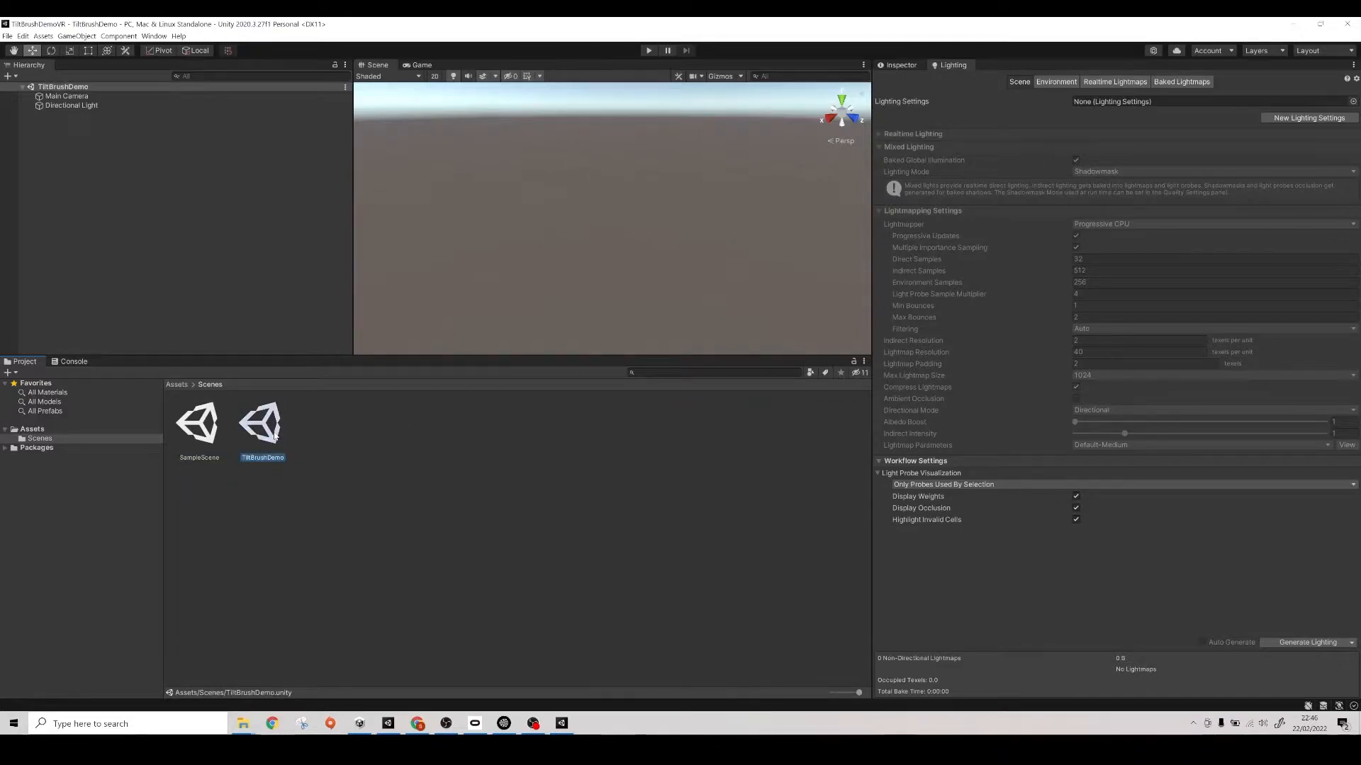
- Switch the project's build platform to Android and close the build settings
left_click(9, 36)
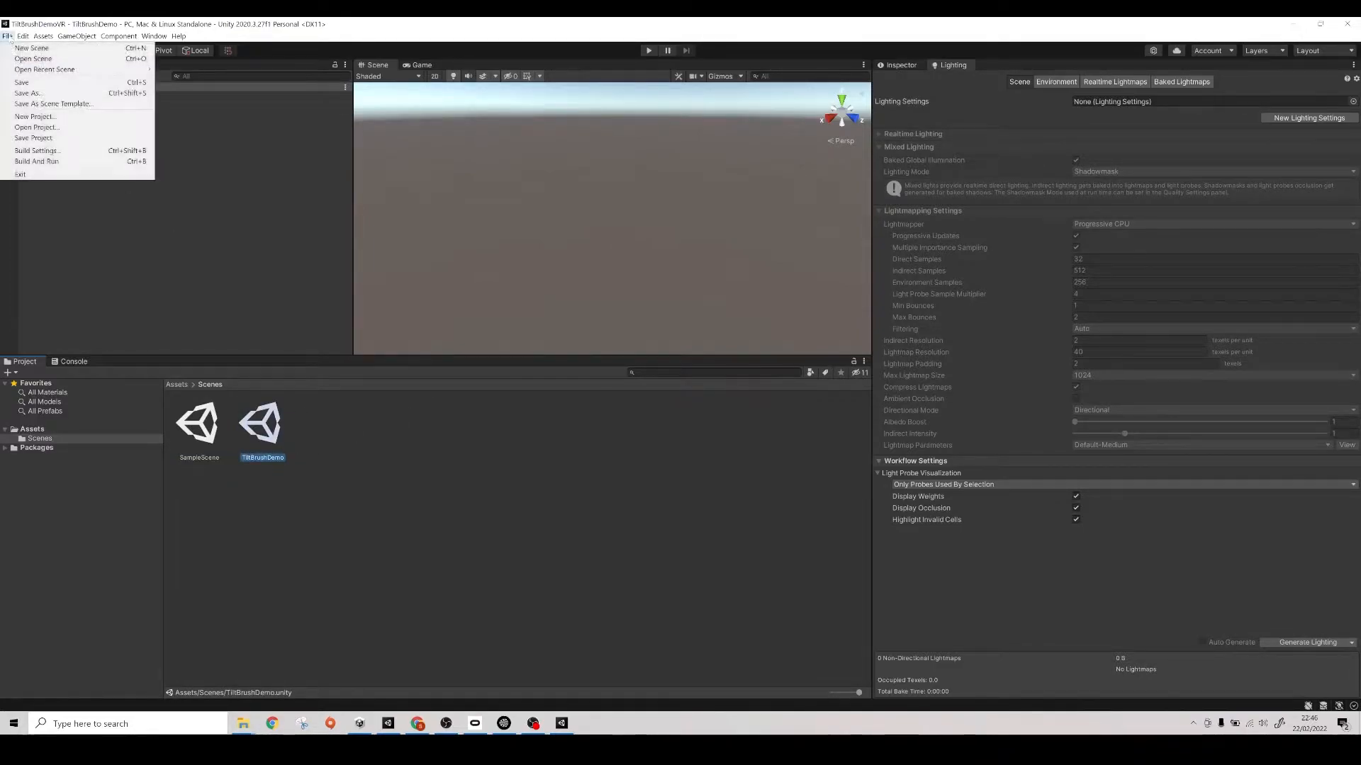
left_click(30, 151)
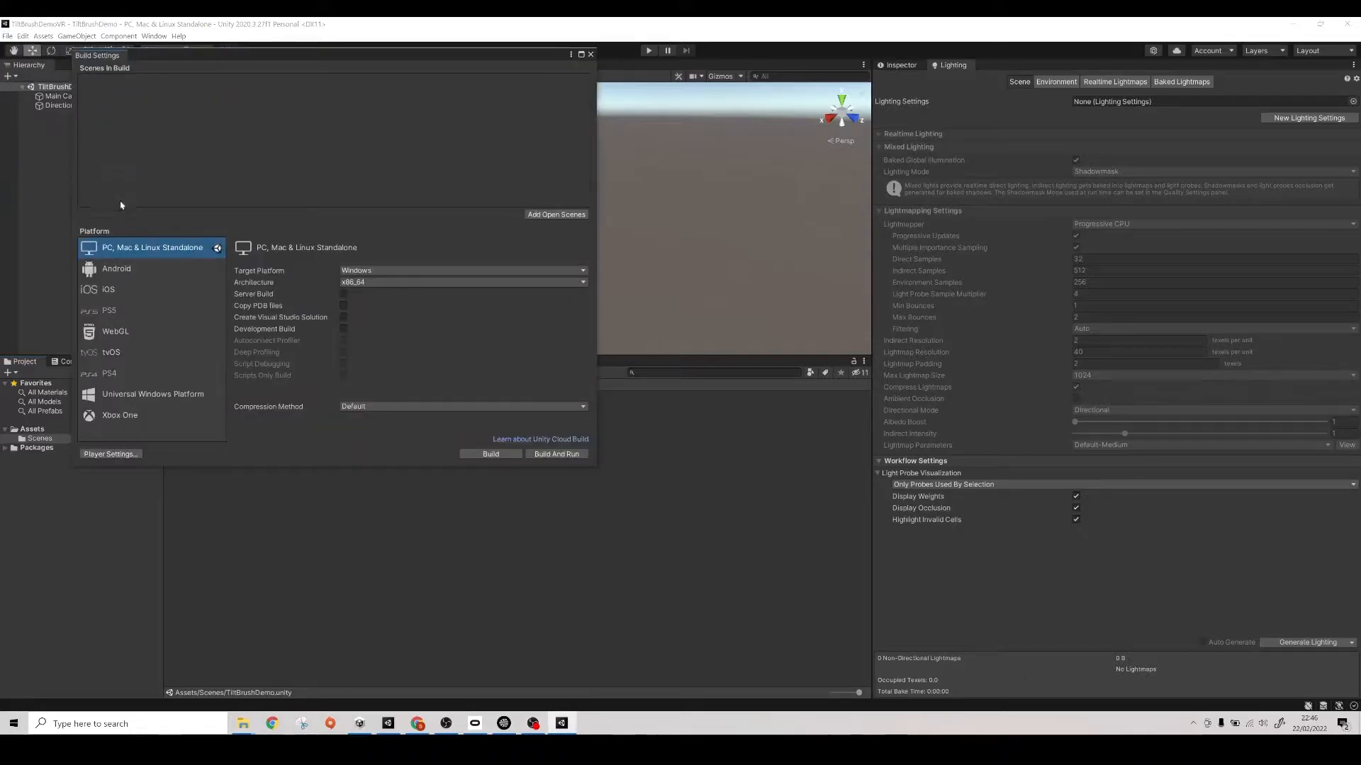
left_click(120, 270)
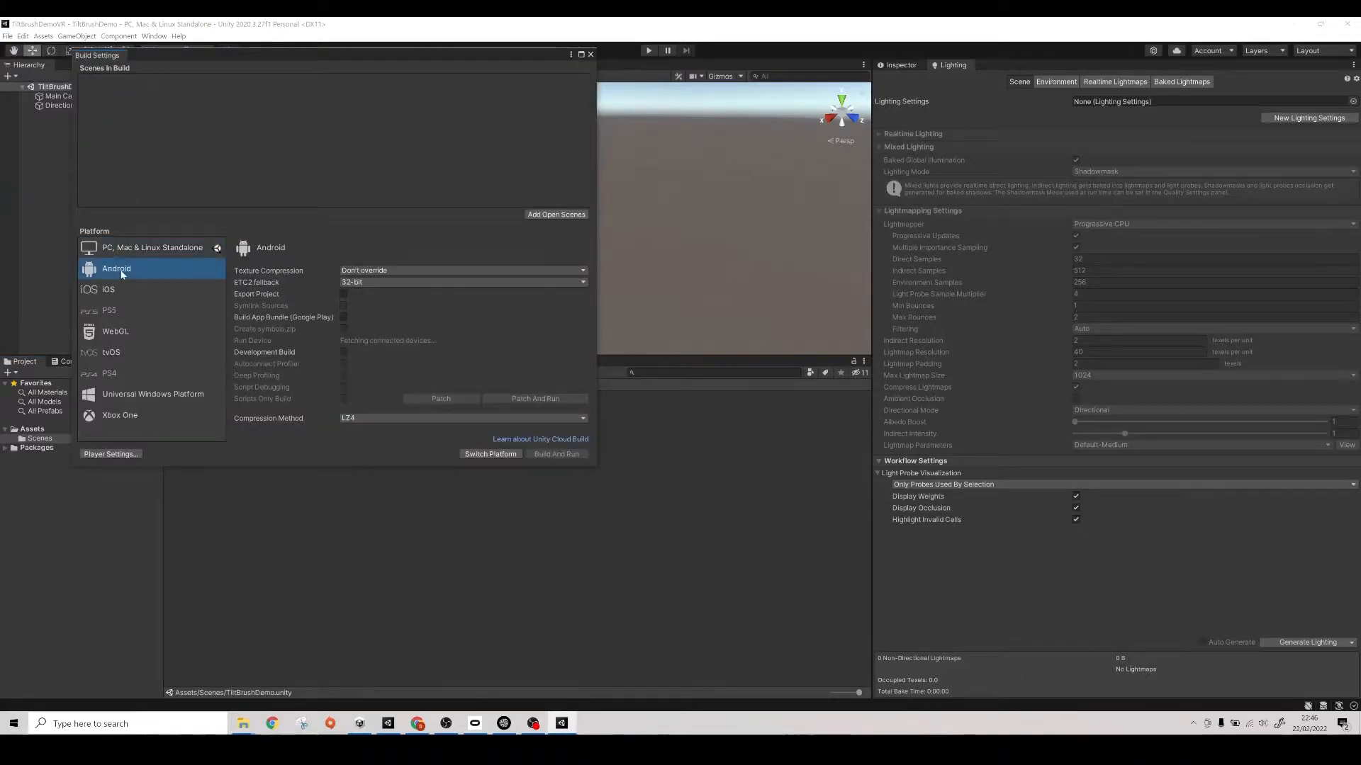
left_click(482, 456)
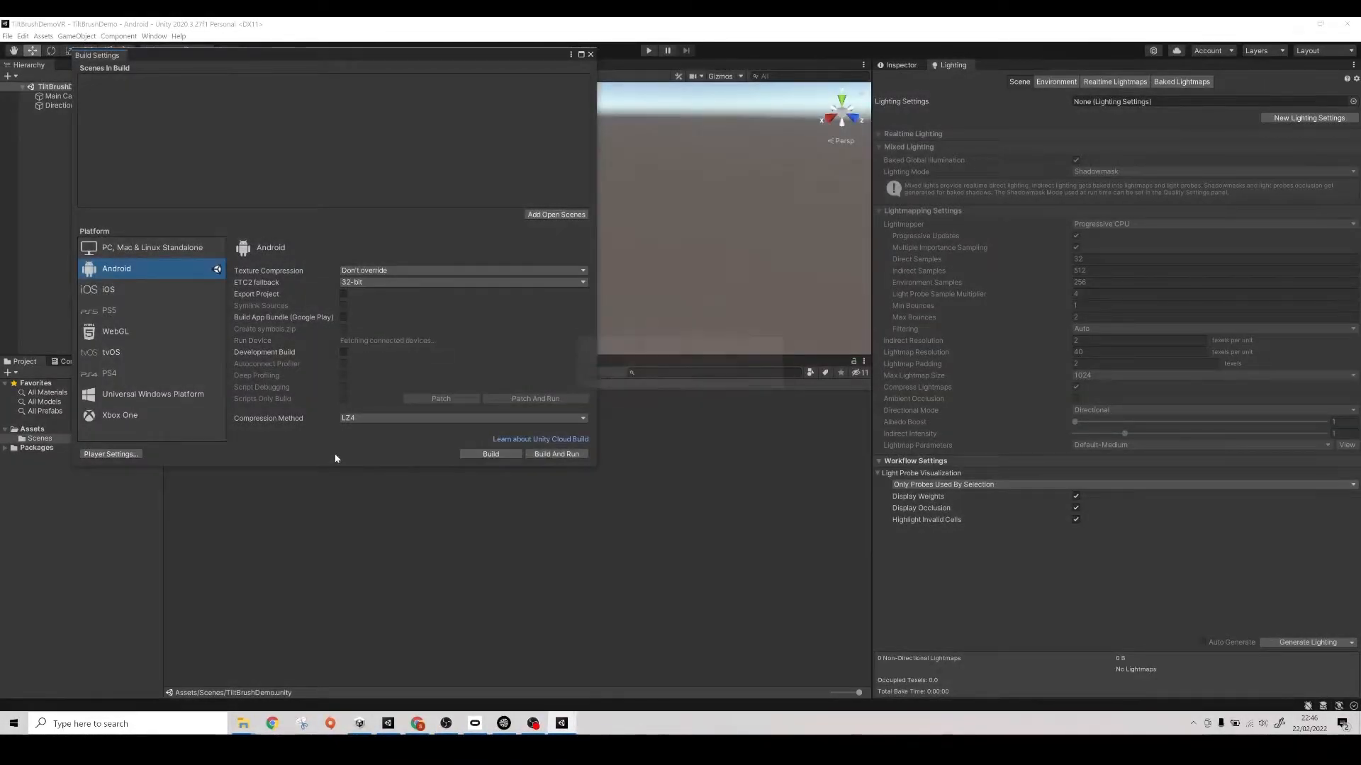
left_click(591, 55)
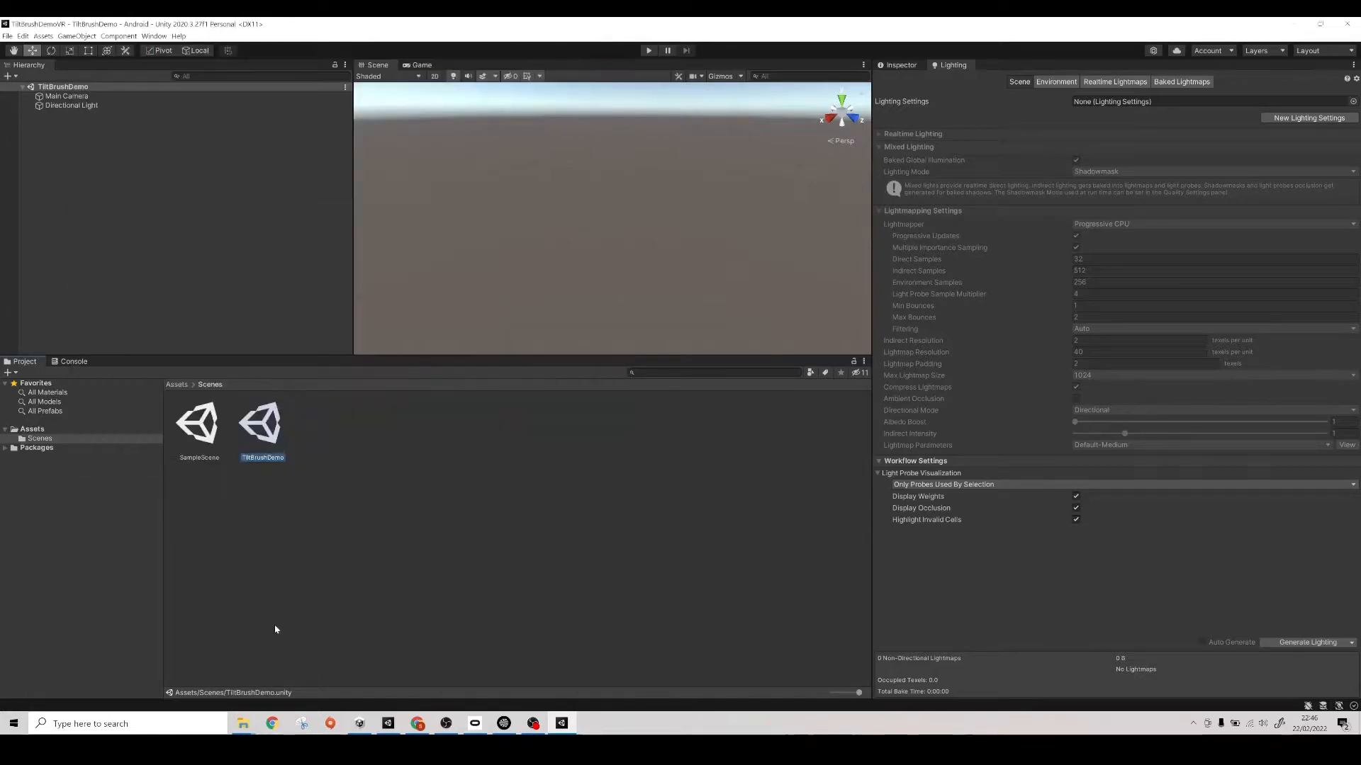
- Switch to Google Chrome and open a browser window with the first user profile
left_click(272, 724)
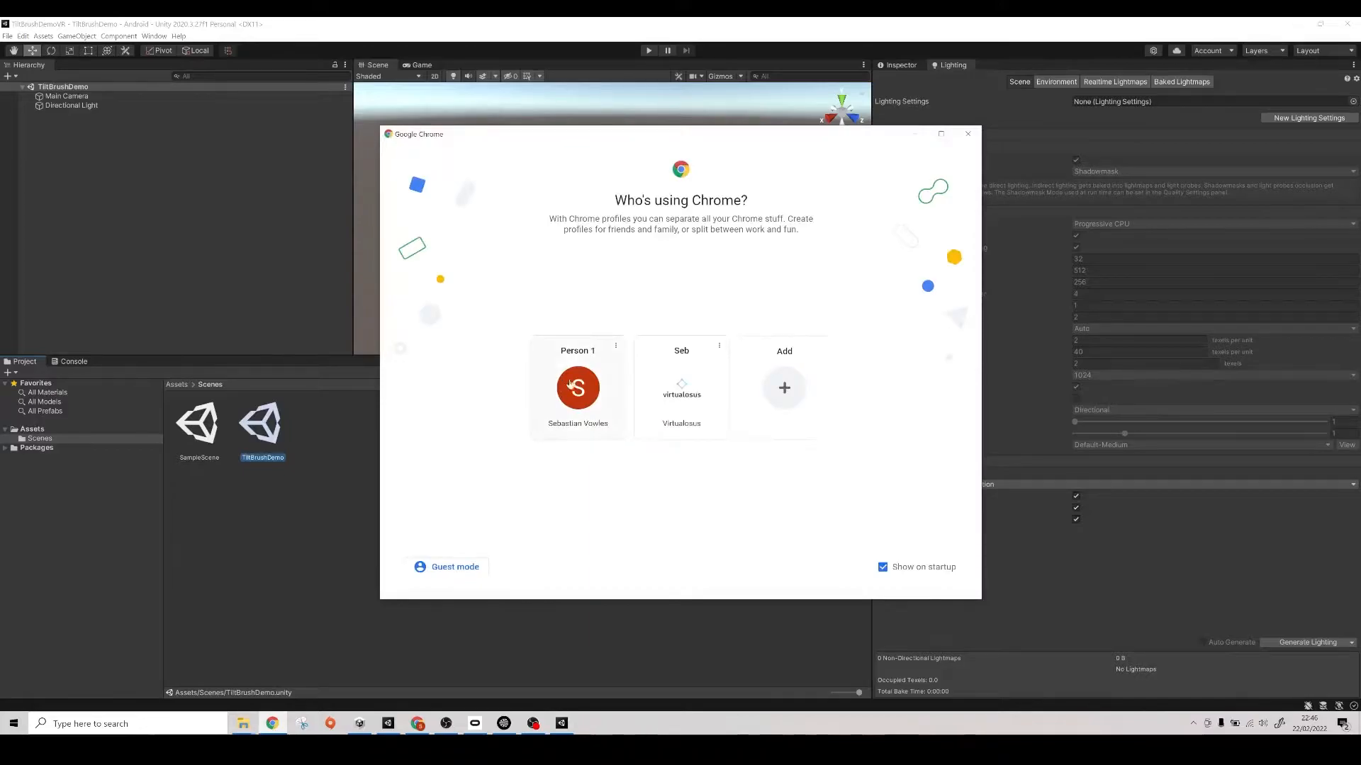
left_click(616, 346)
left_click(746, 474)
left_click(594, 386)
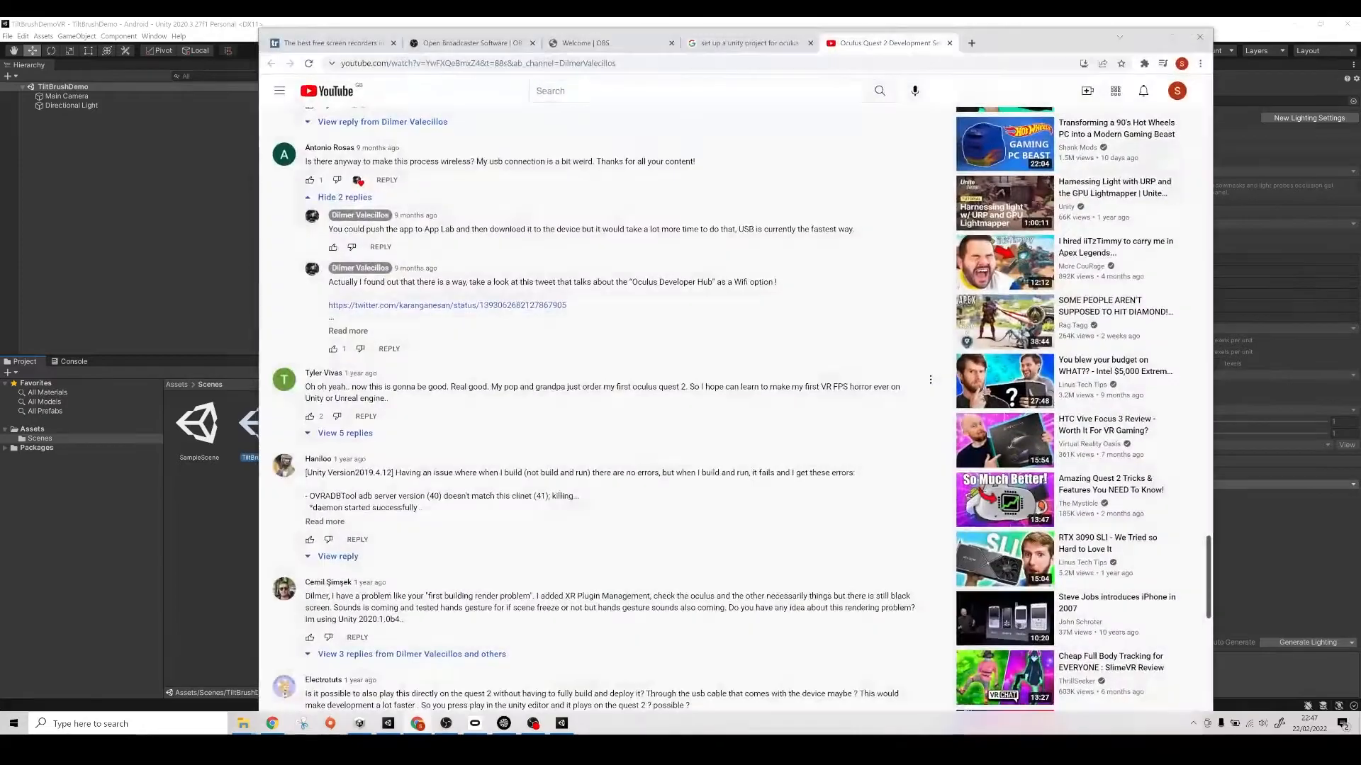
- Search Google for "oculus integration unity" in a new tab and open the Oculus Integration page on the Unity Asset Store
left_click(972, 43)
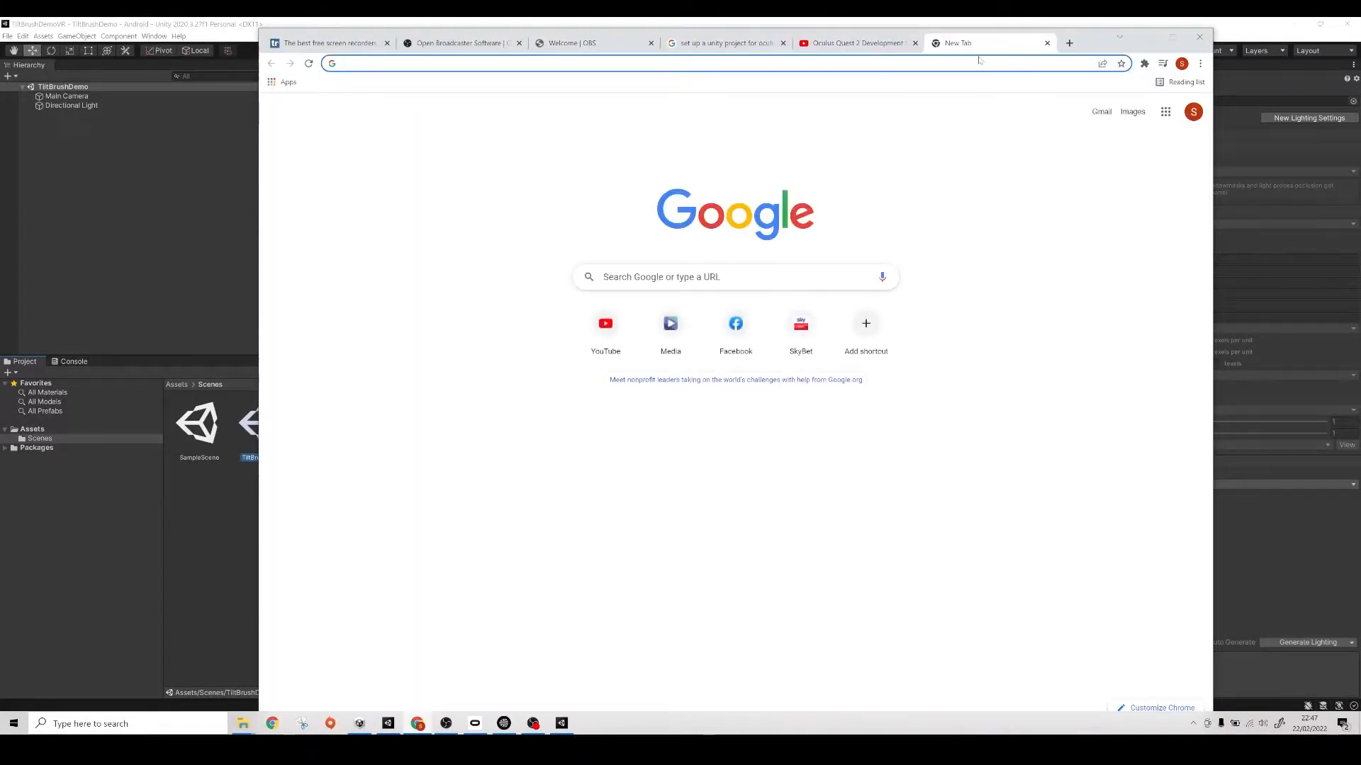
type("oculus")
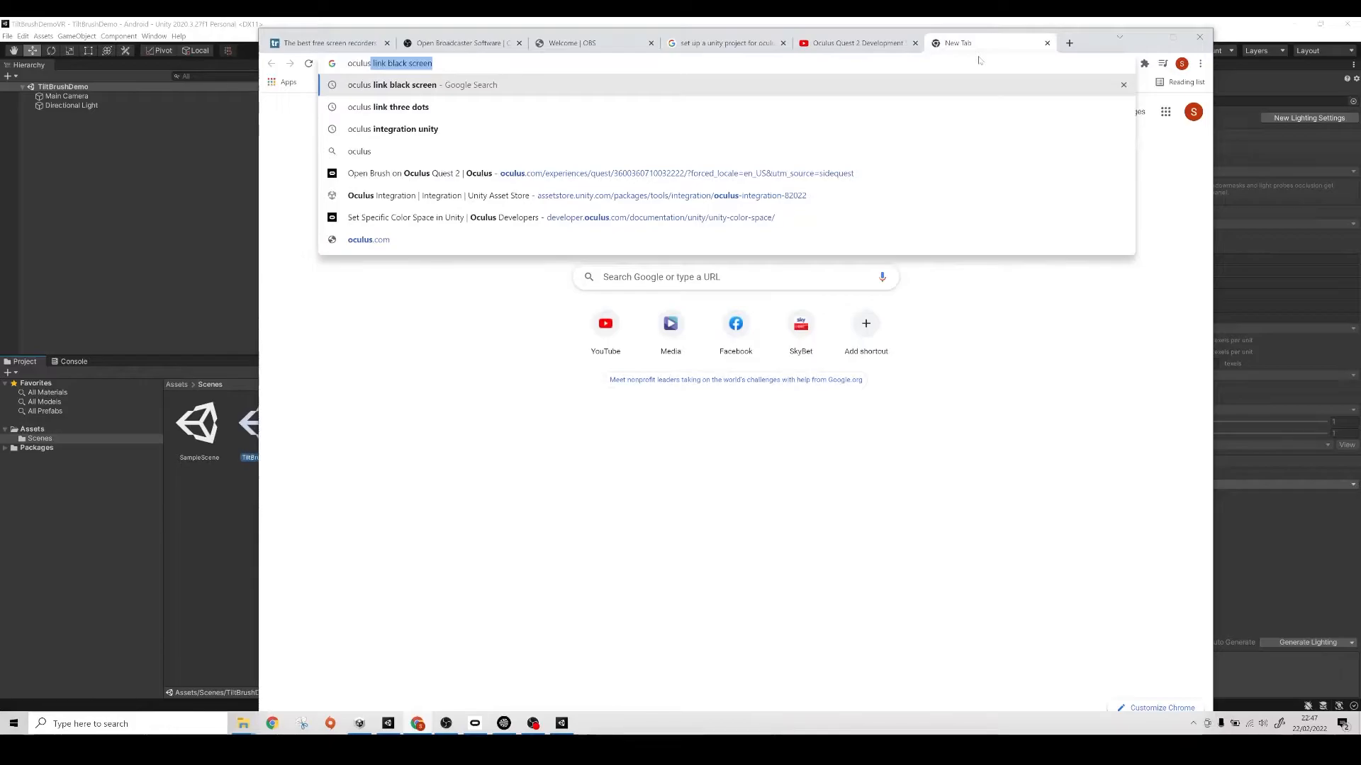
key("Down")
key("Down")
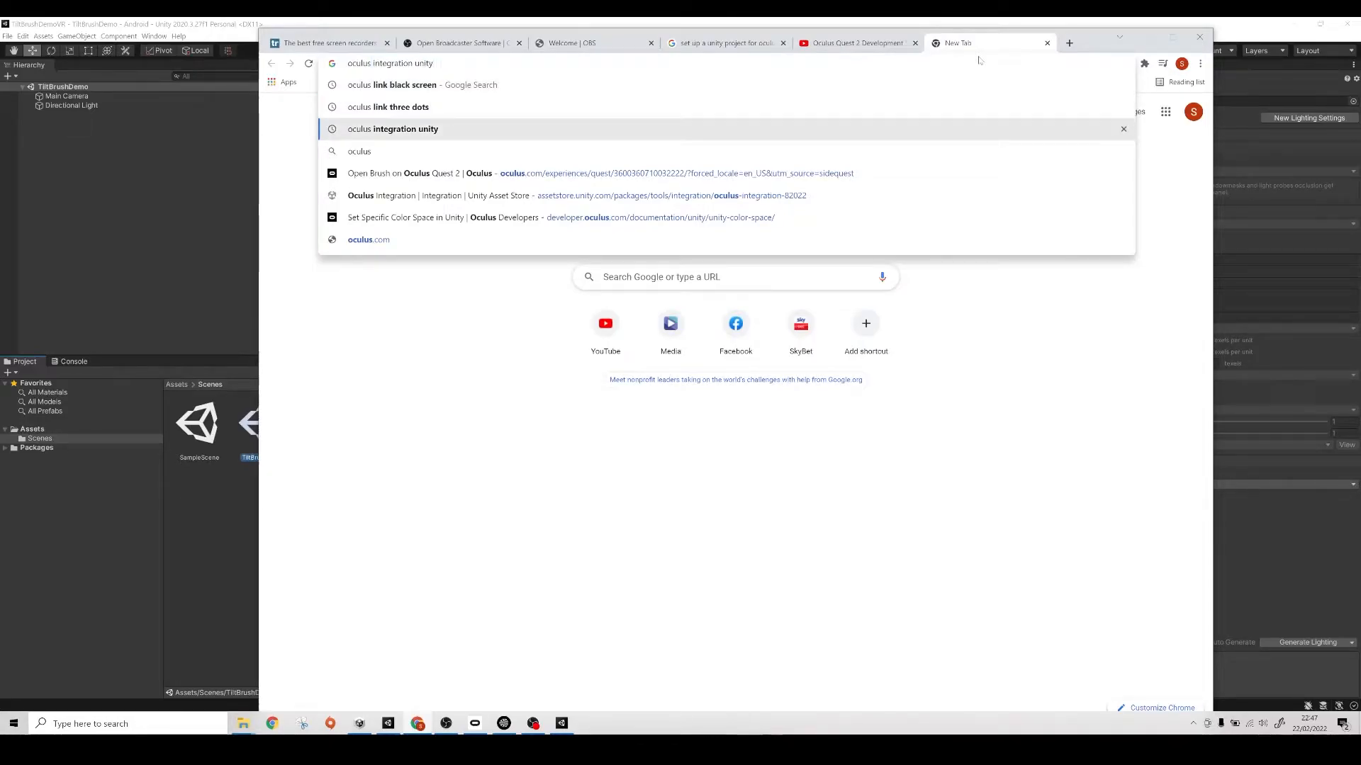
key("Return")
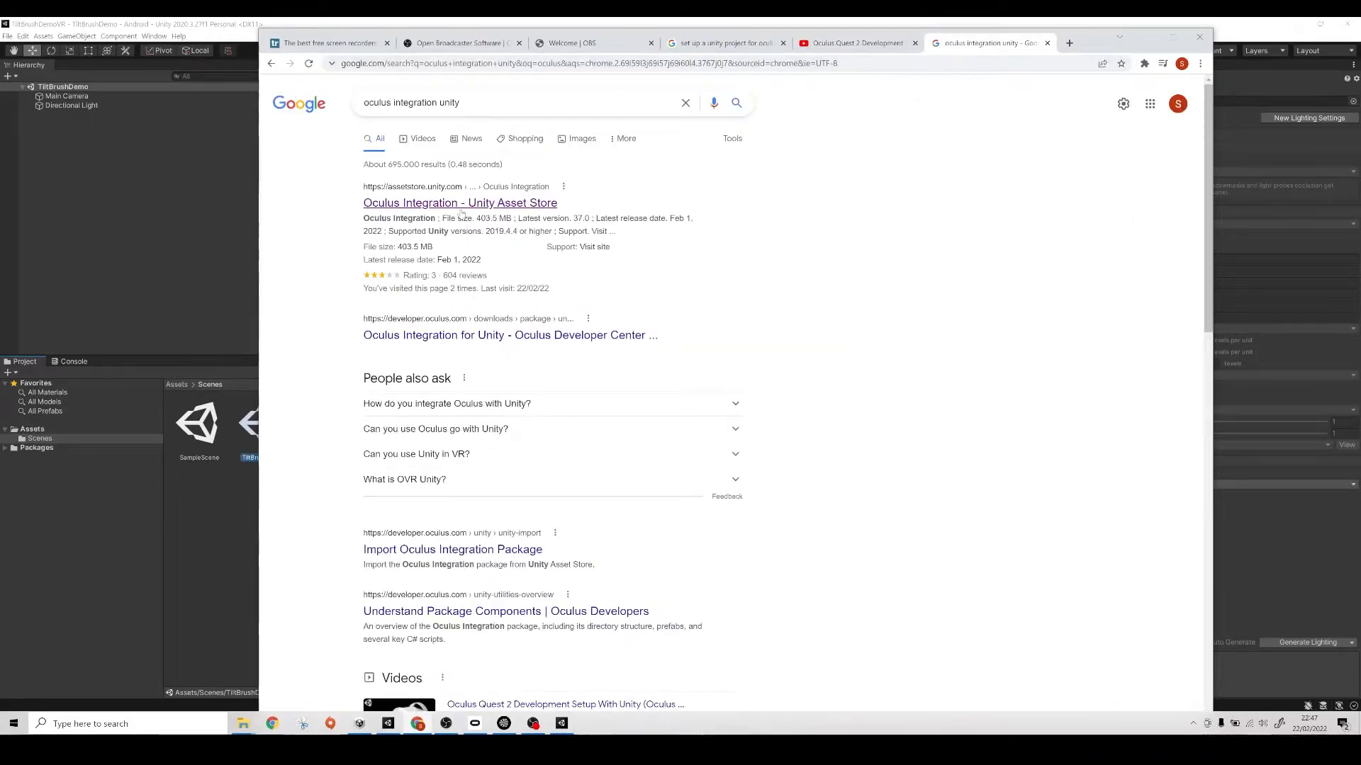
left_click(460, 206)
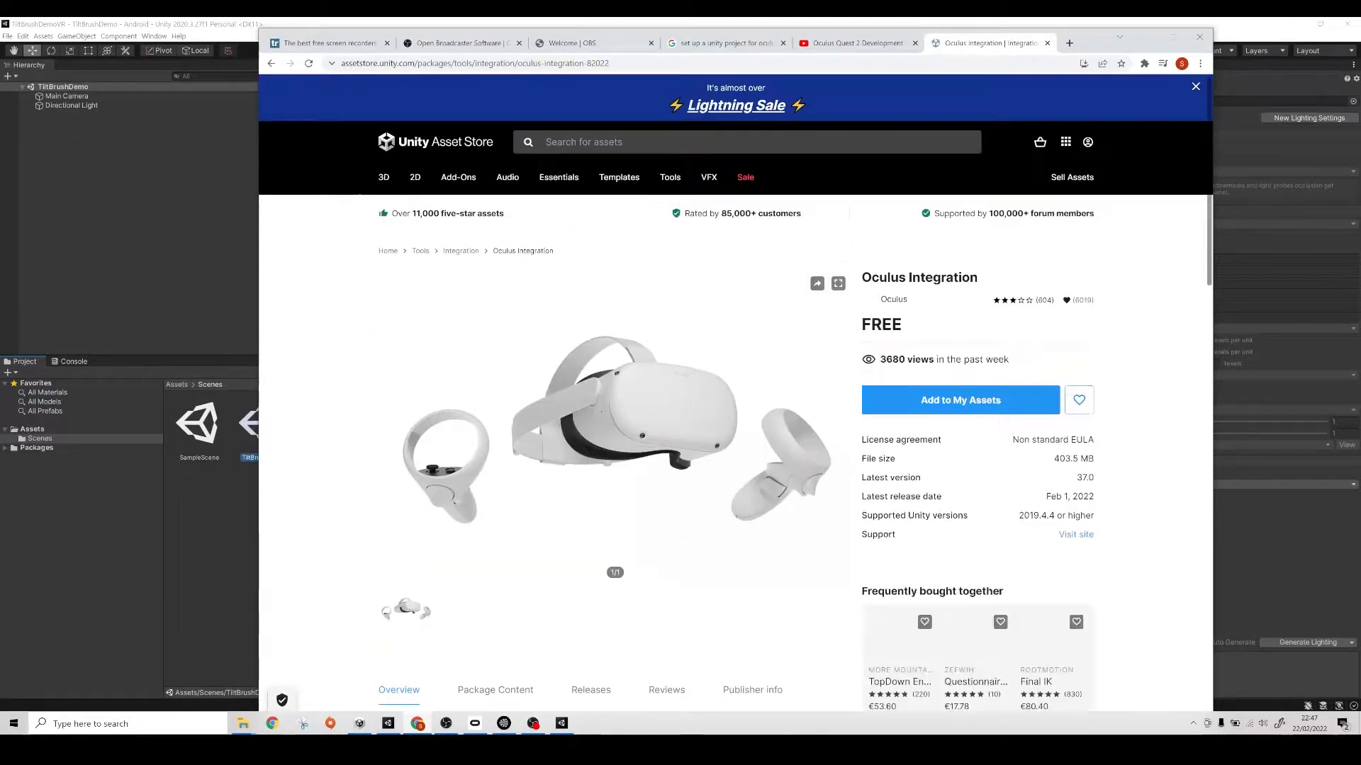
- Add Oculus Integration to My Assets, open it in Unity and import the package, closing the Package Manager when done
left_click(964, 401)
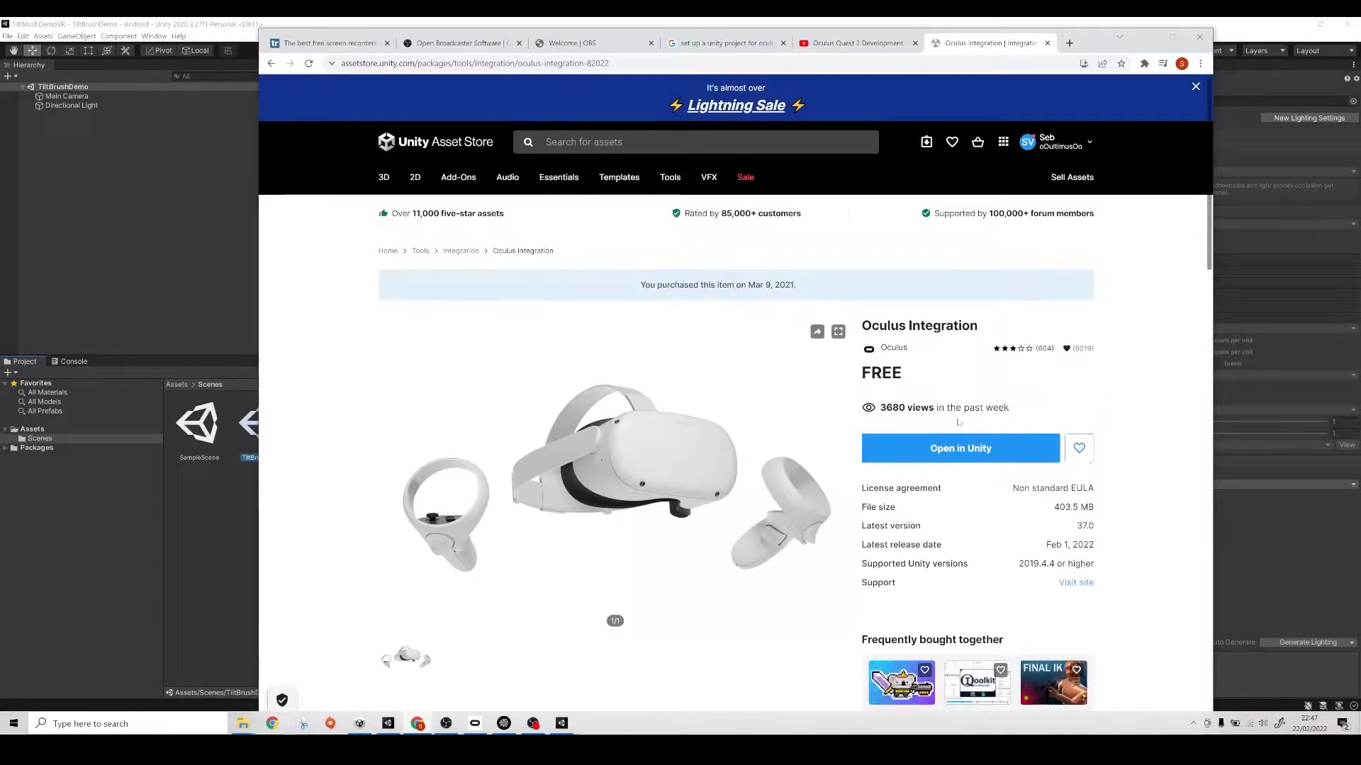
left_click(964, 452)
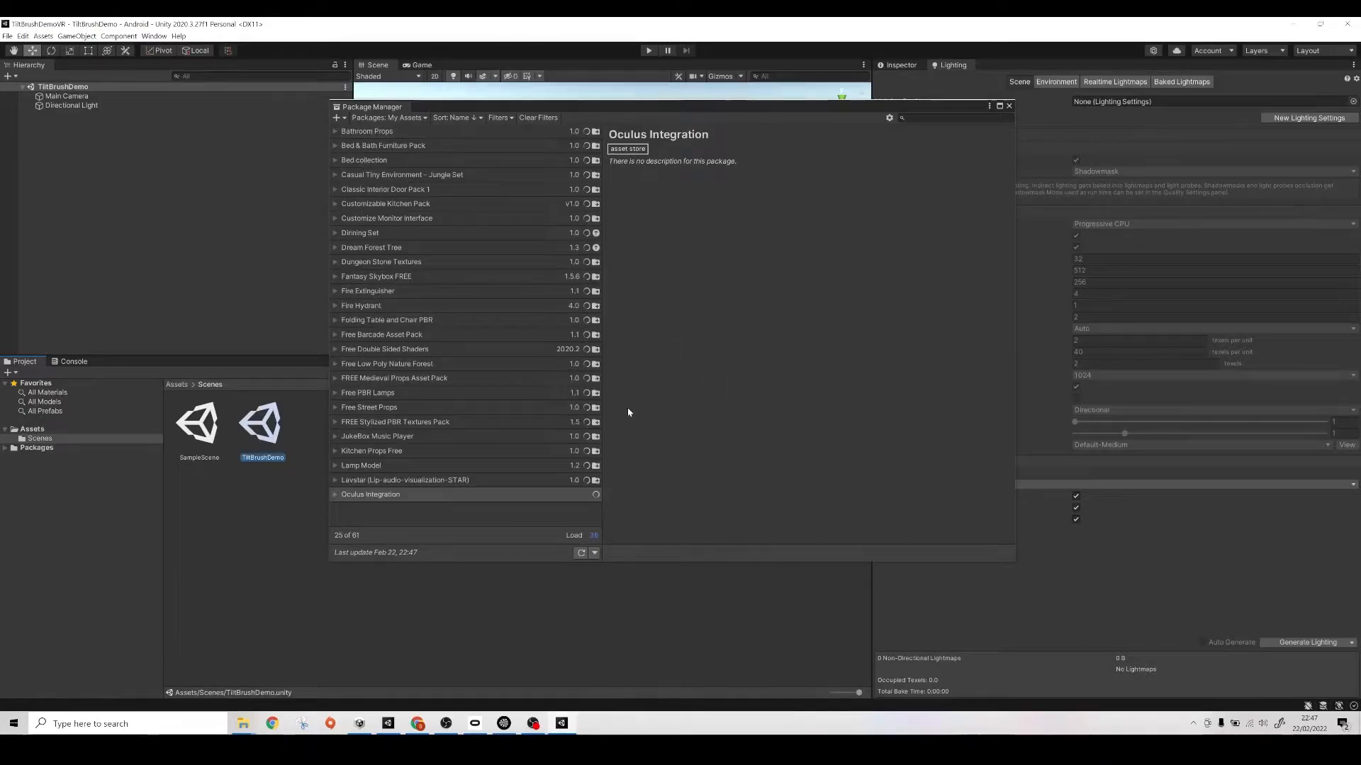
left_click(390, 494)
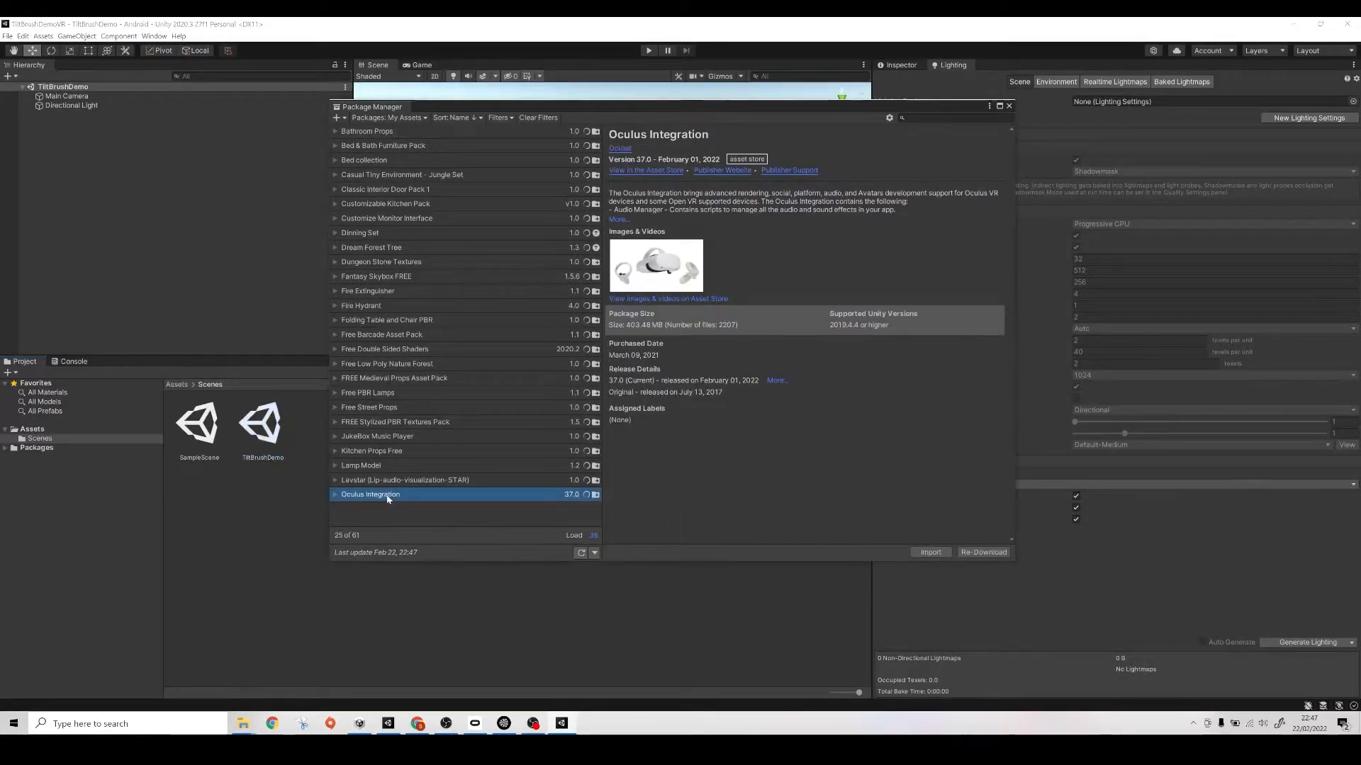
left_click(935, 554)
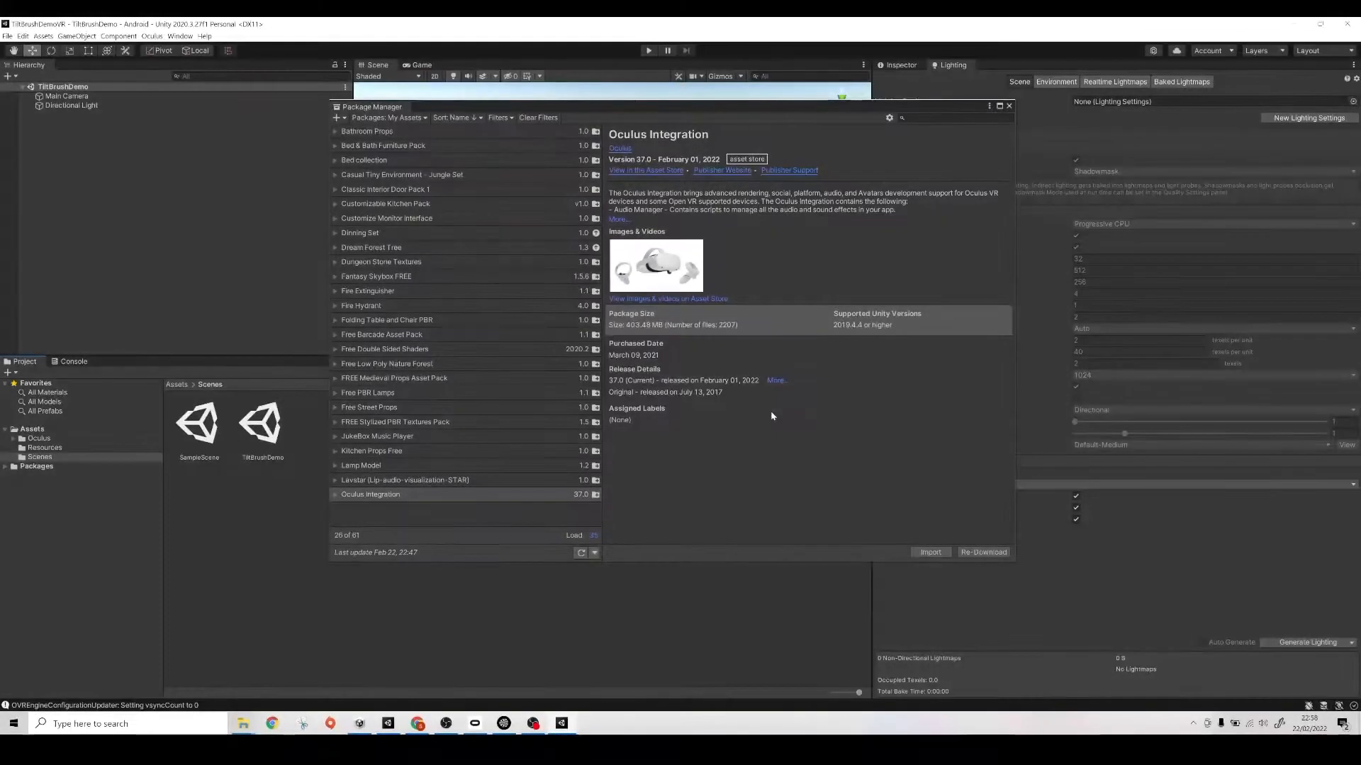
left_click(1009, 107)
- Install XR Plugin Management from the project settings
left_click(35, 36)
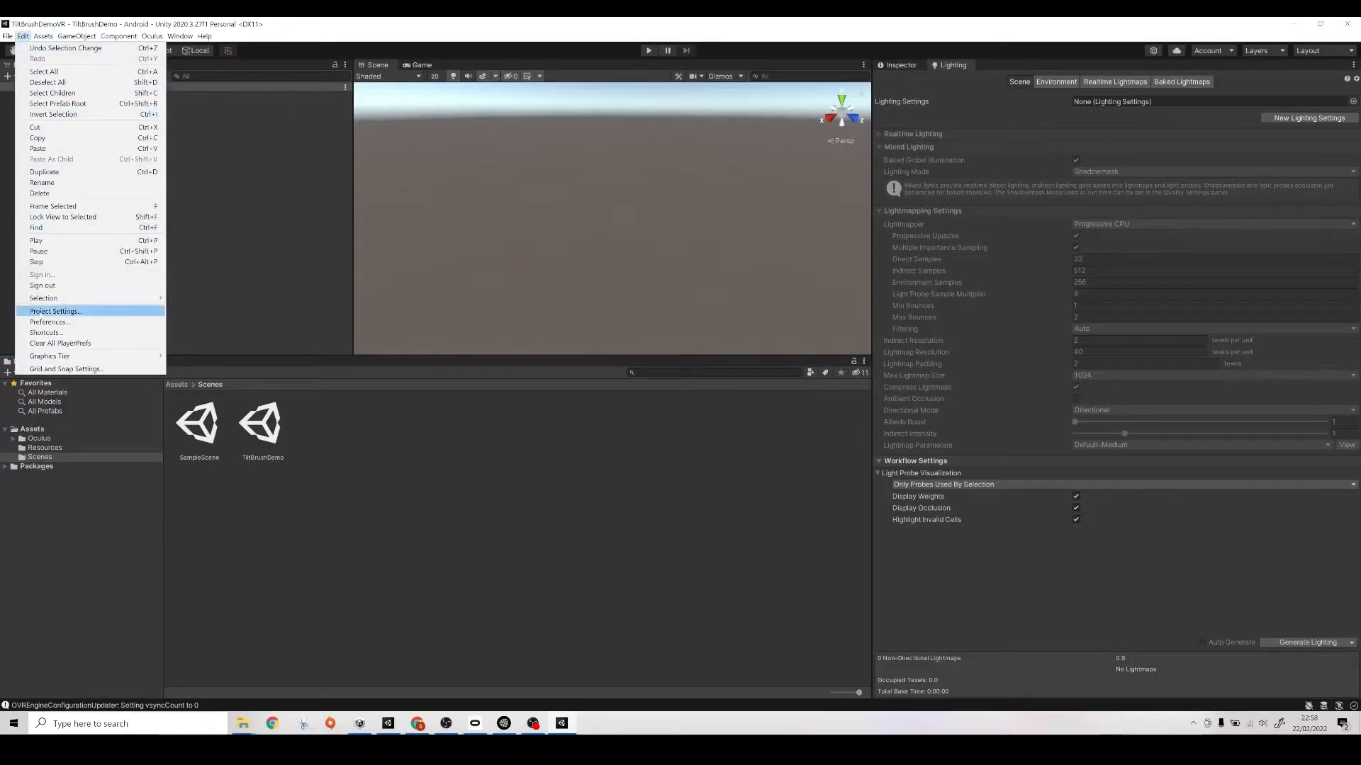
left_click(46, 312)
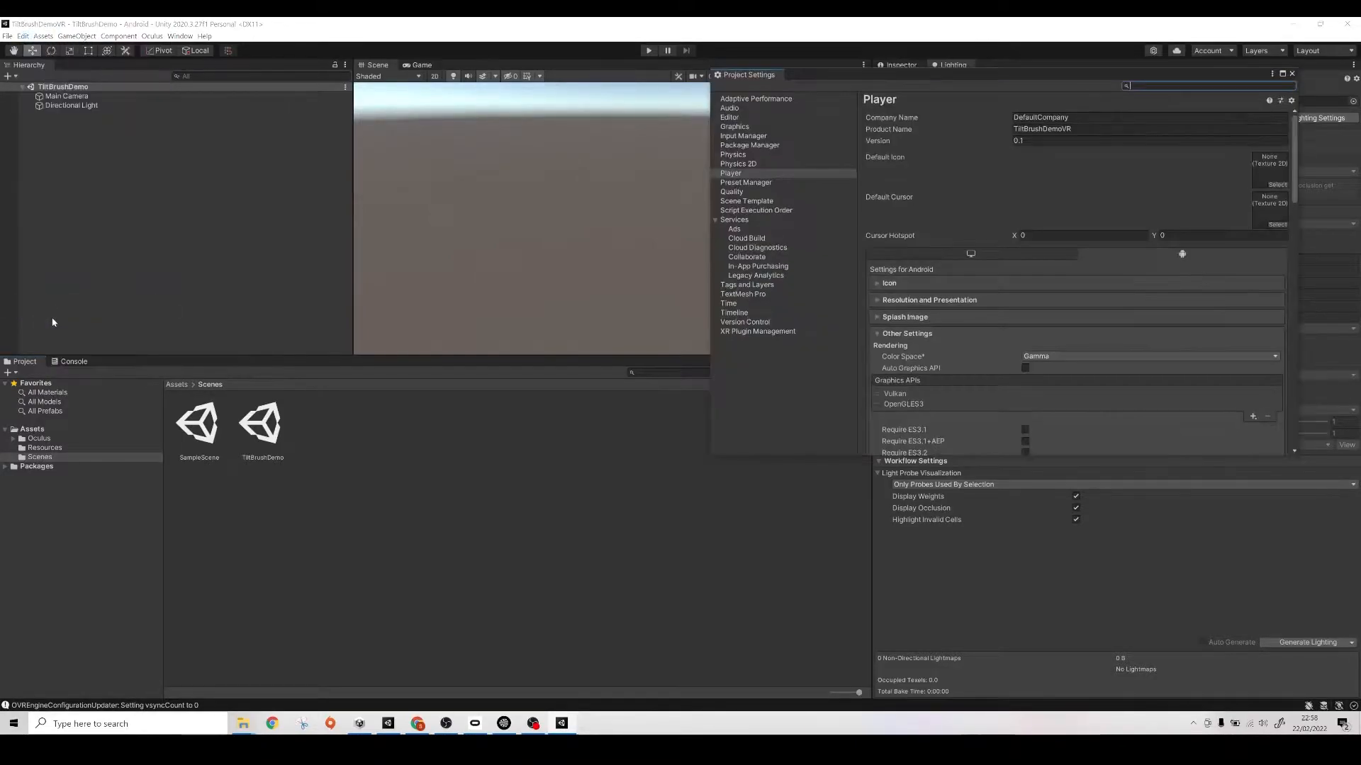
left_click(745, 331)
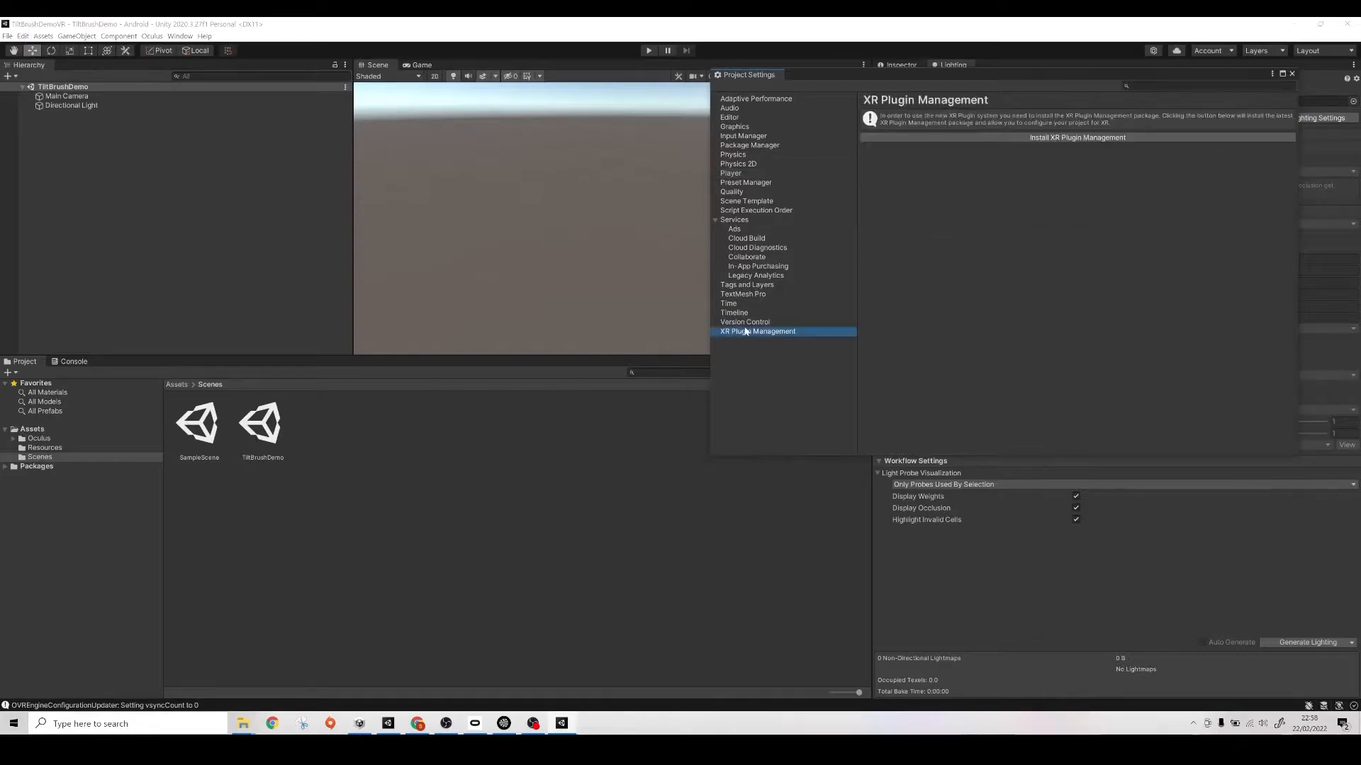
left_click(1015, 139)
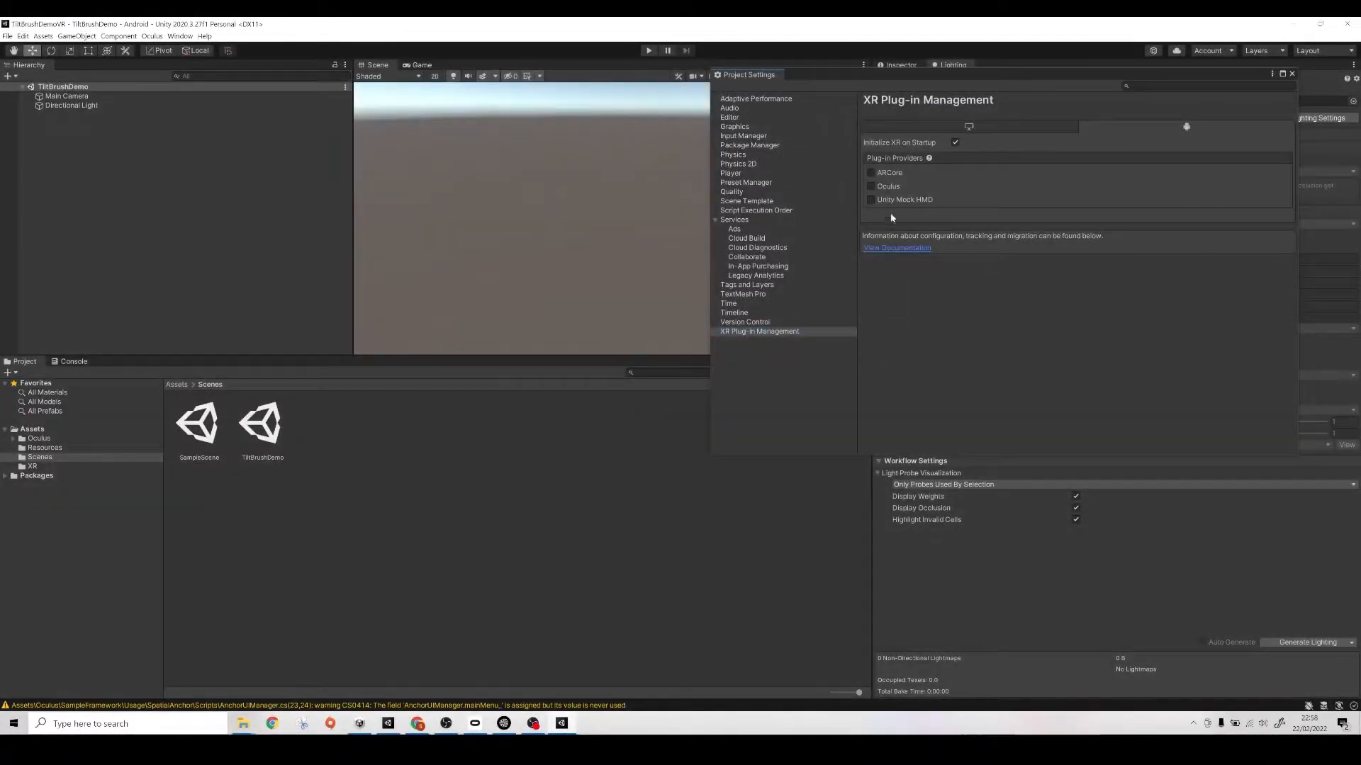
- Enable Oculus as the Android XR plug-in provider without upgrading the spatializer plugin, check its Oculus settings and close the project settings
left_click(887, 189)
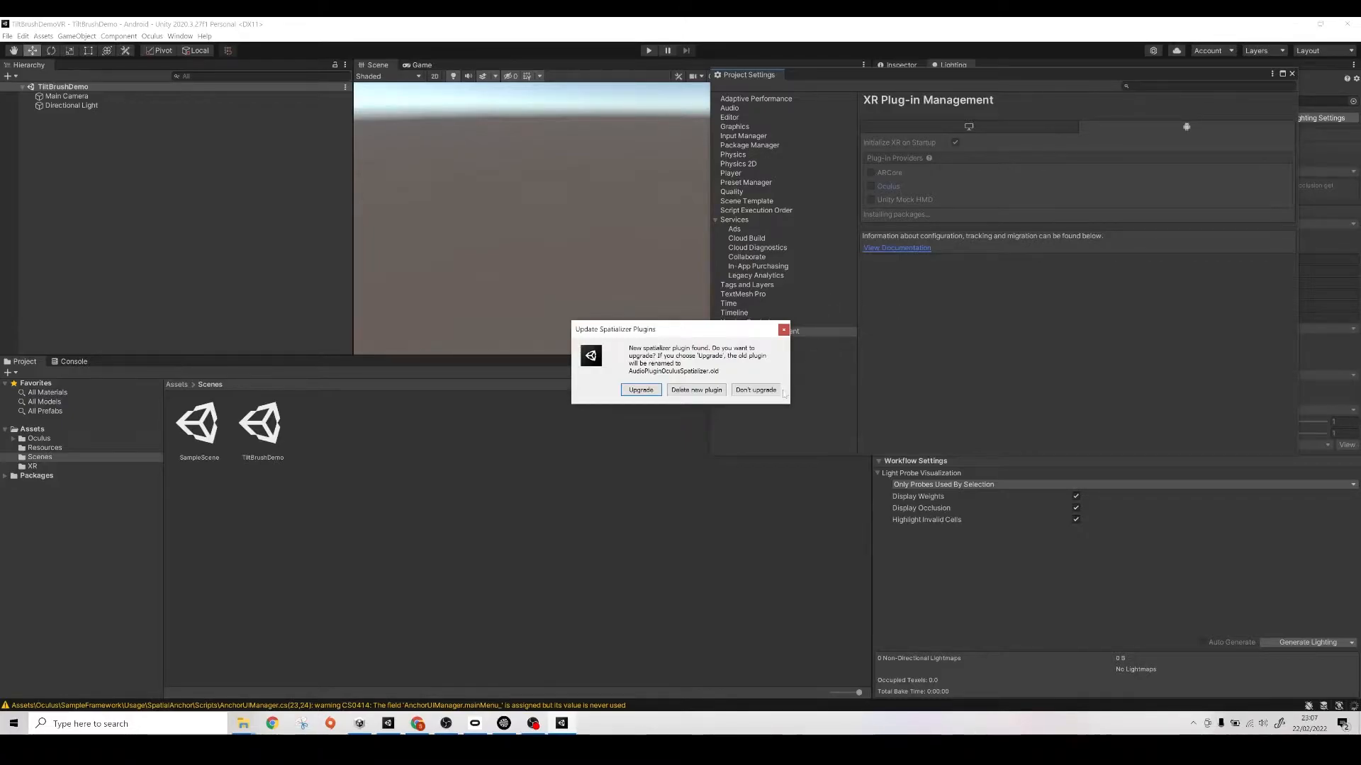
left_click(755, 391)
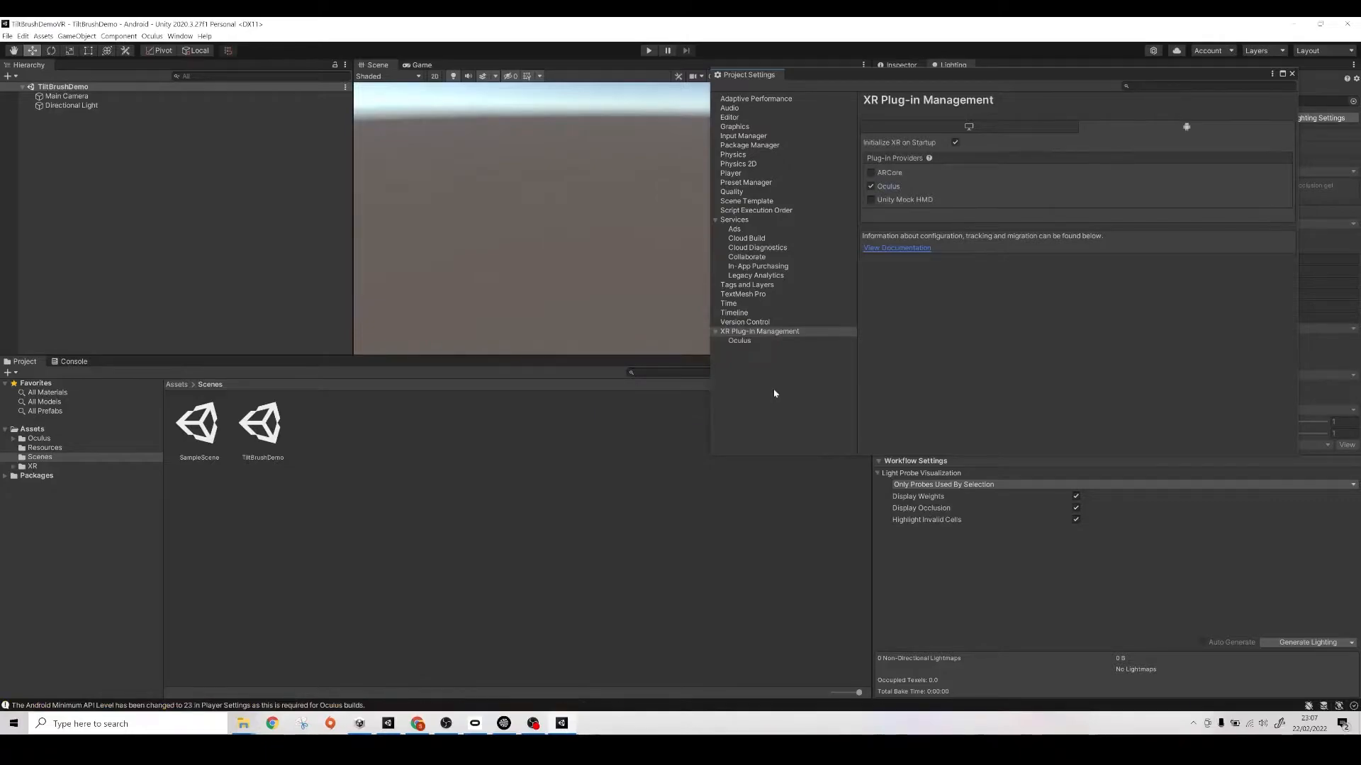
left_click(775, 342)
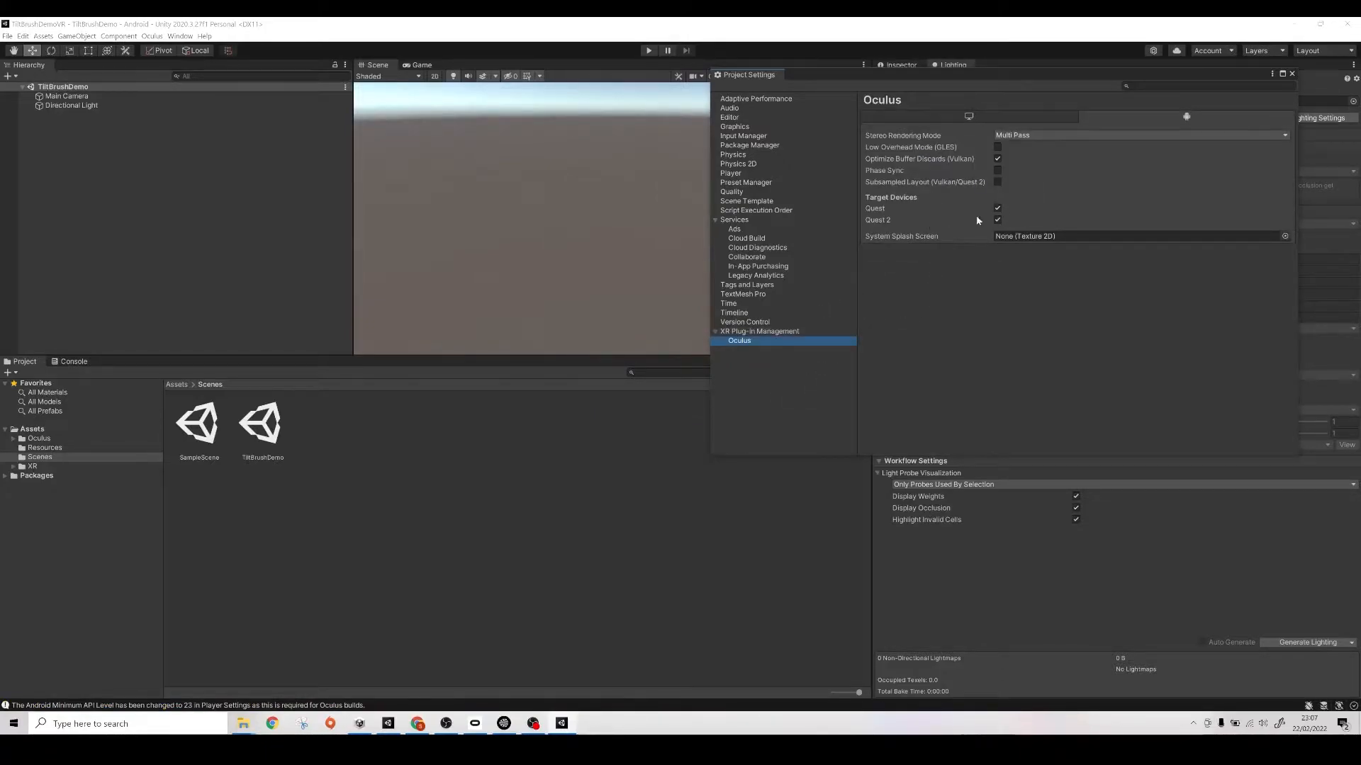
left_click(1291, 73)
- Enlarge the hierarchy and scene views, then open the HandTest scene from the Oculus/VR/Scenes folder
left_click_drag(308, 355, 307, 494)
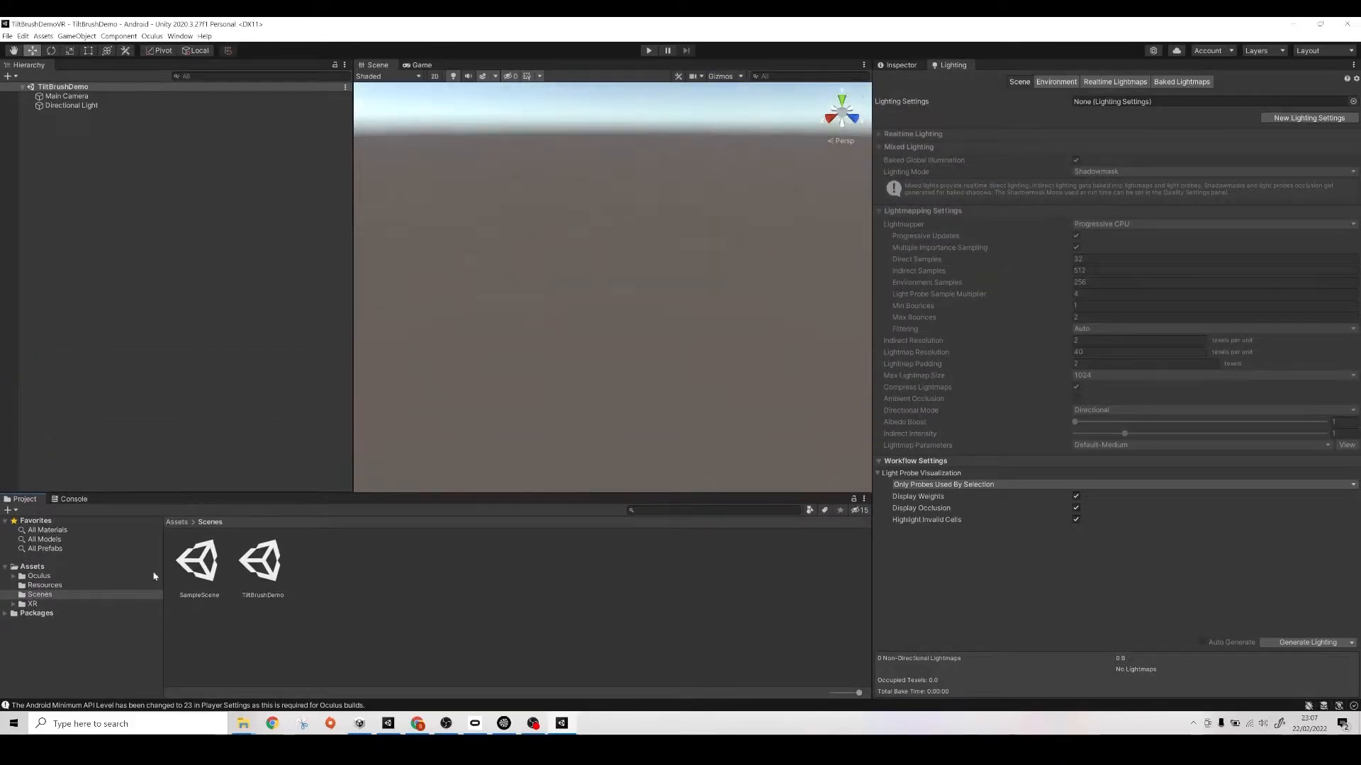
left_click(13, 576)
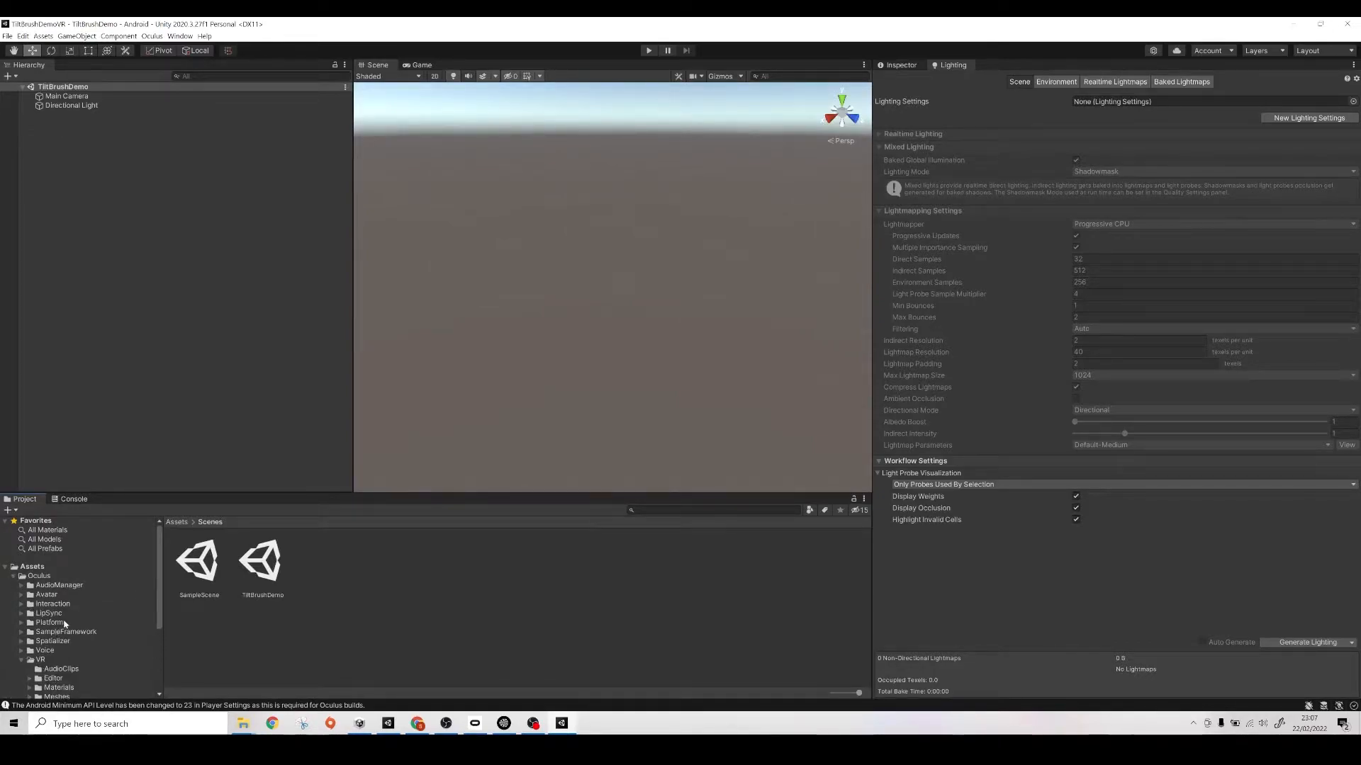
left_click(21, 660)
scroll(43, 623, "down", 3)
left_click(56, 629)
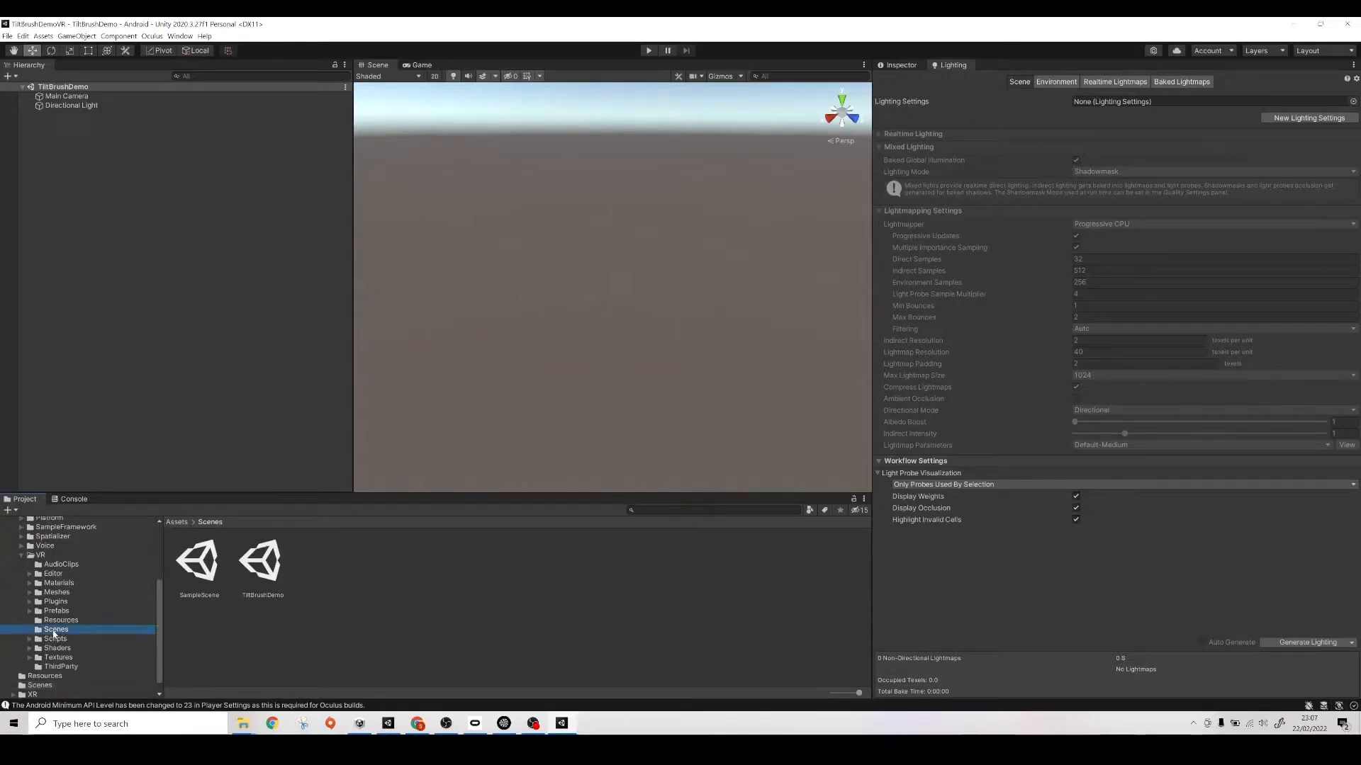
double_click(328, 571)
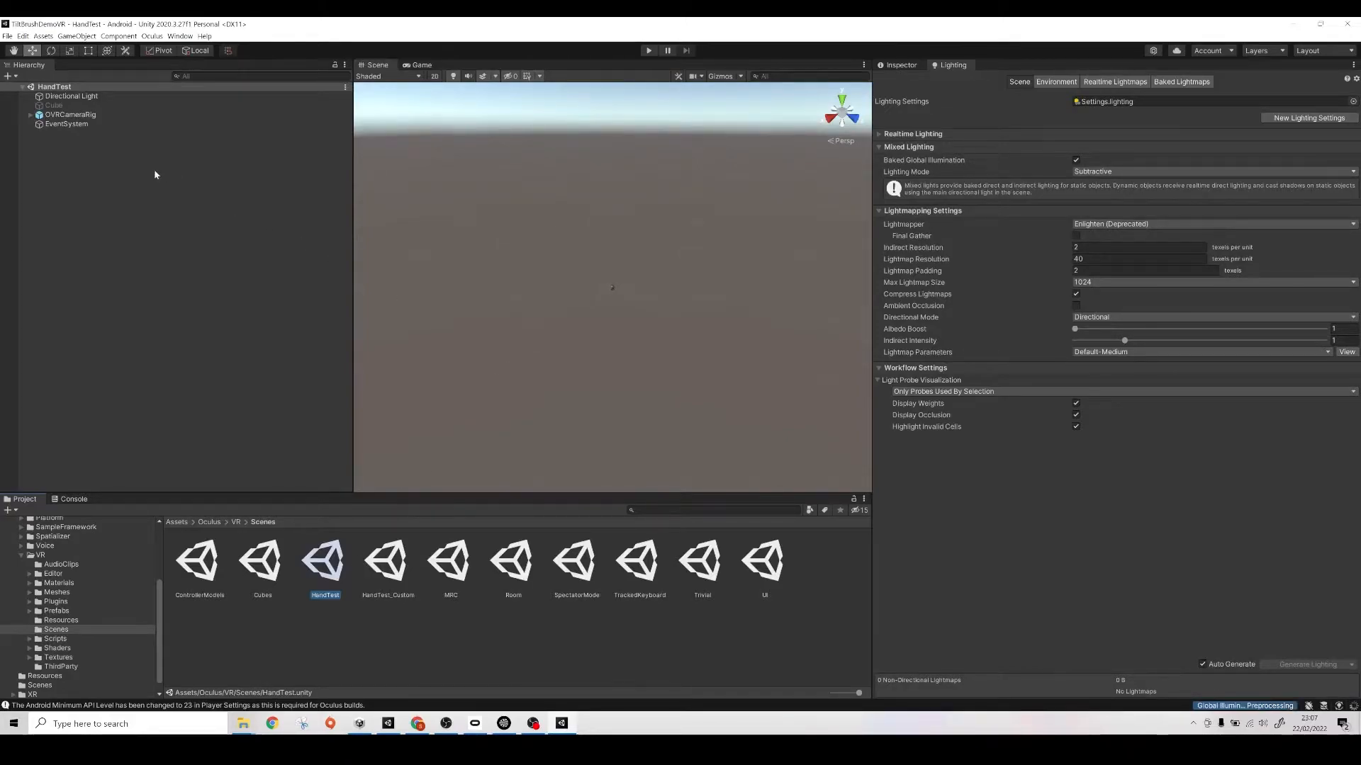
- Set the Tracking Origin Type of OVRCameraRig's OVR Manager to Floor Level
left_click(100, 114)
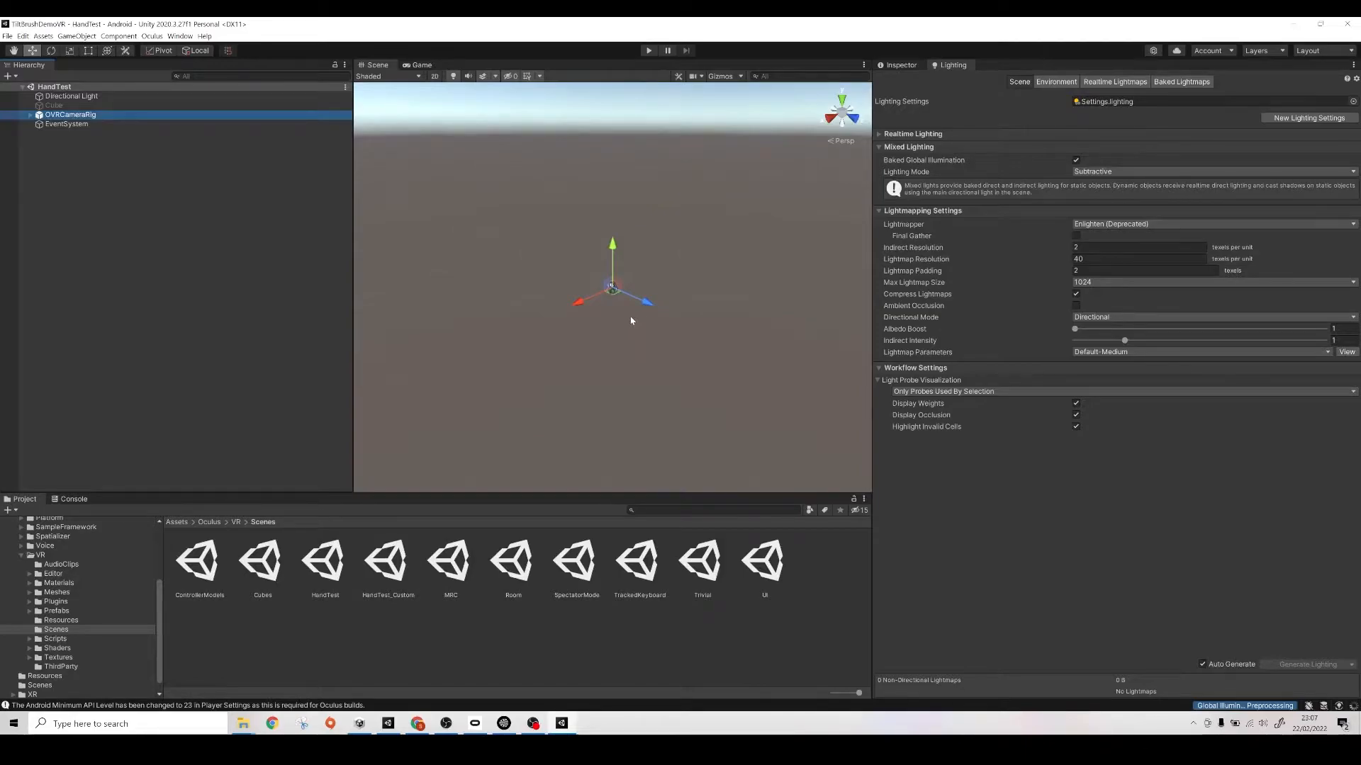
scroll(630, 318, "up", 10)
right_click_drag(631, 317, 603, 319)
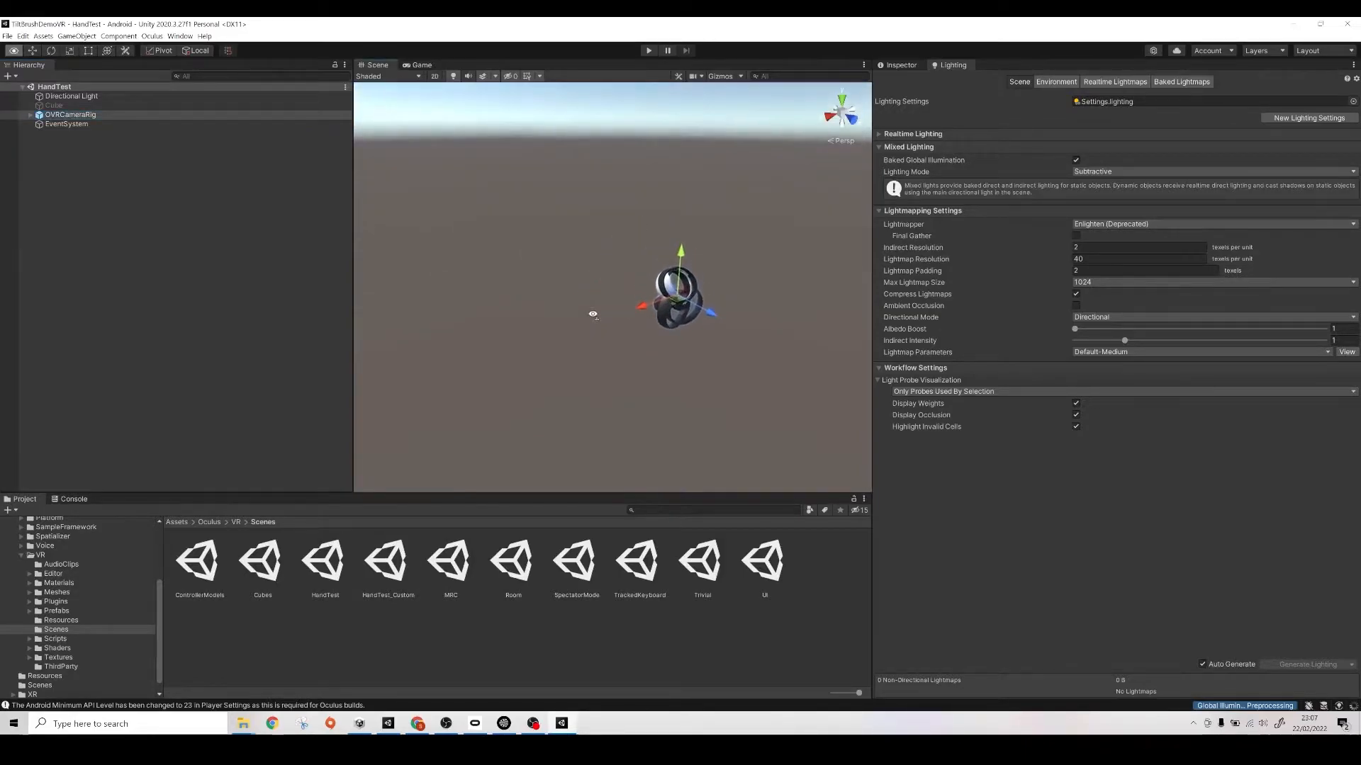
left_click(910, 65)
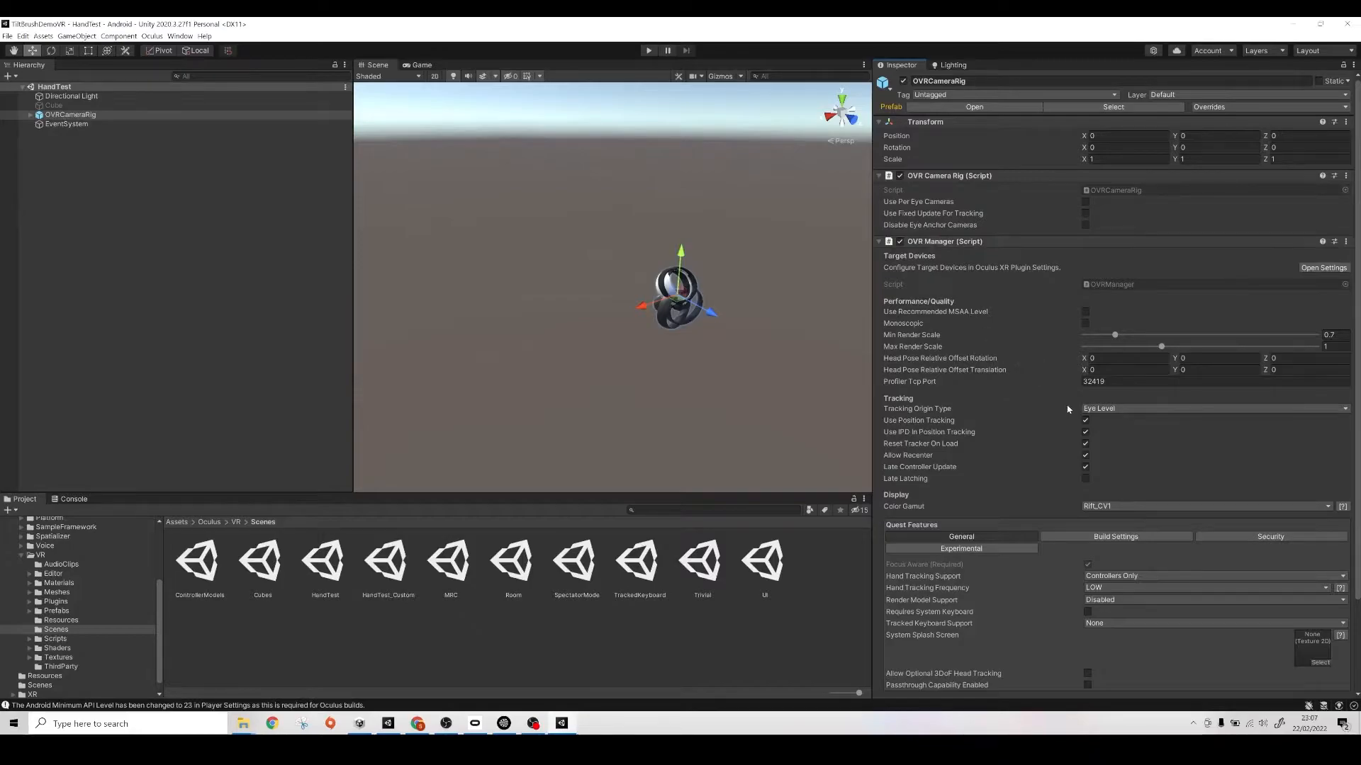
left_click(1103, 409)
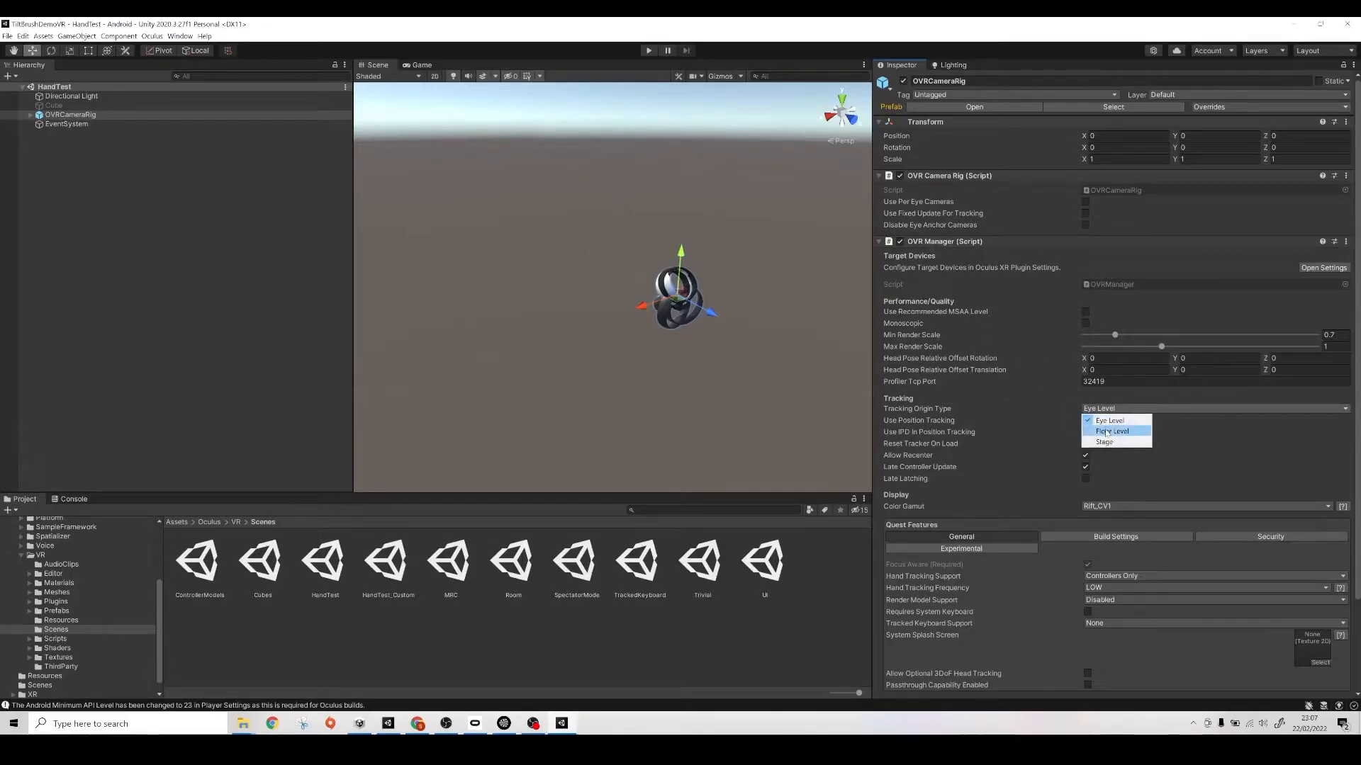
left_click(1107, 431)
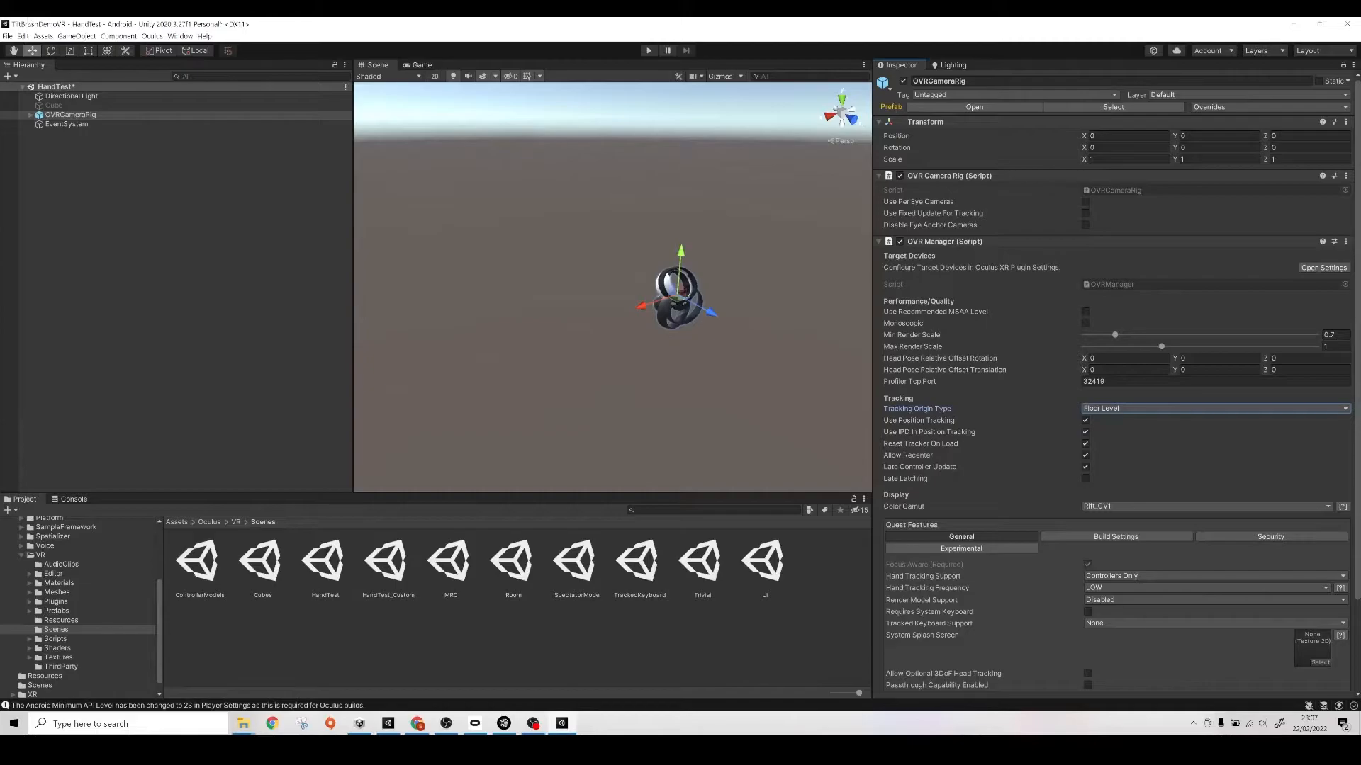
- In the project's Player settings, change the Android color space to Linear and replace the default company name
left_click(23, 36)
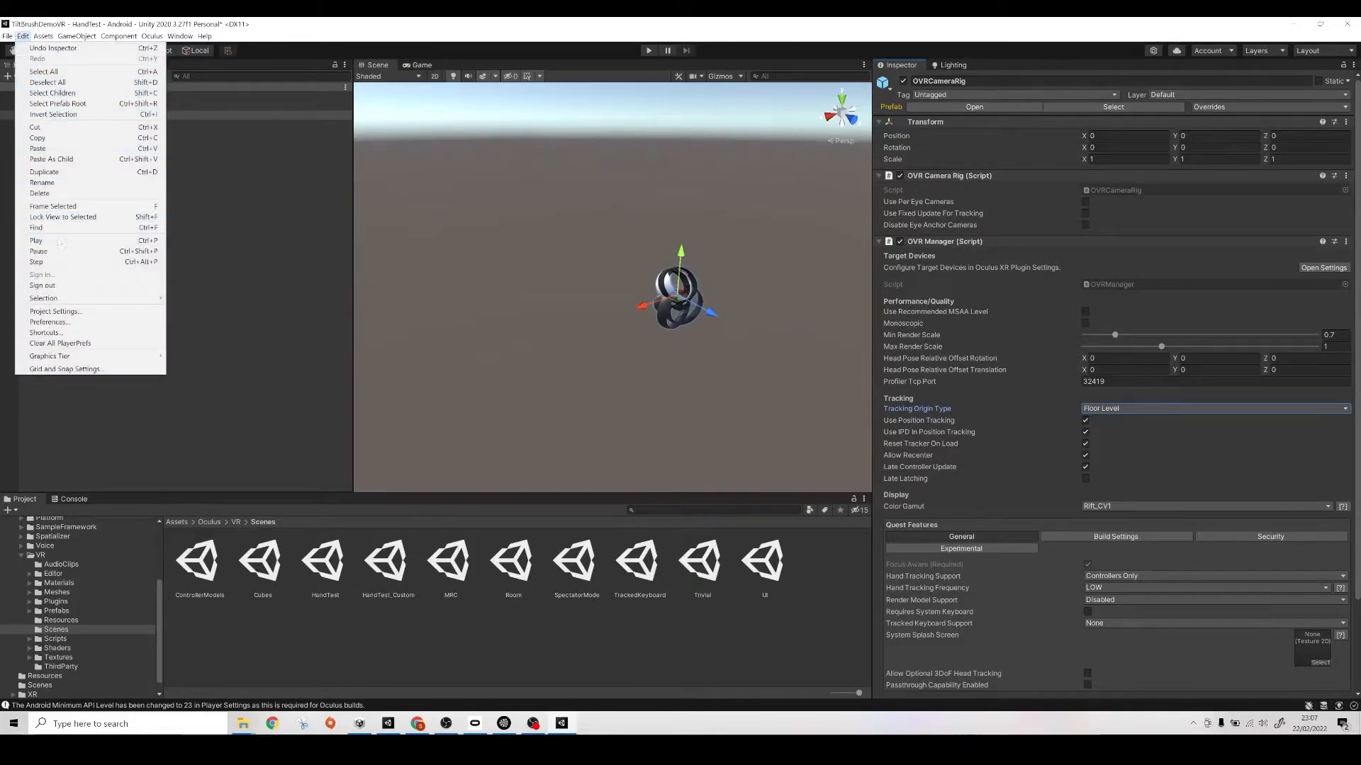
left_click(57, 311)
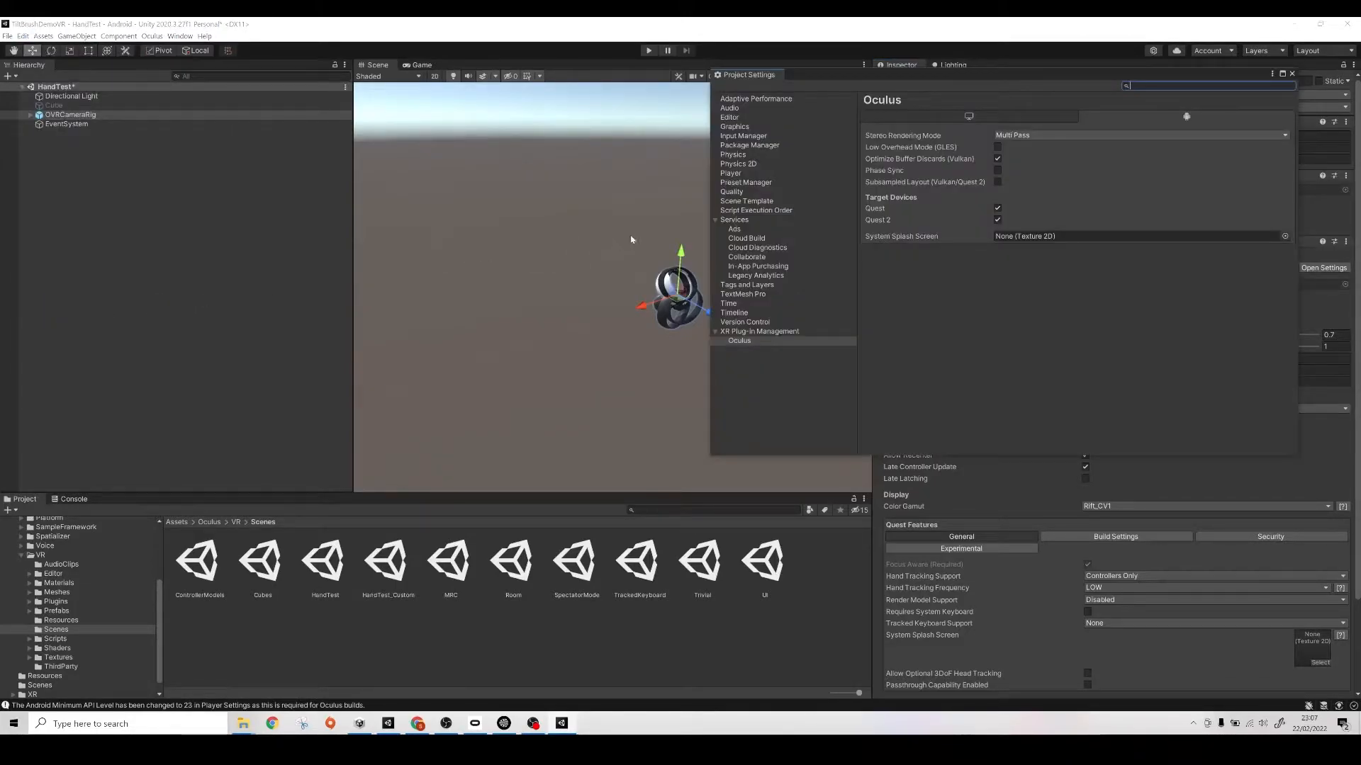
left_click(746, 175)
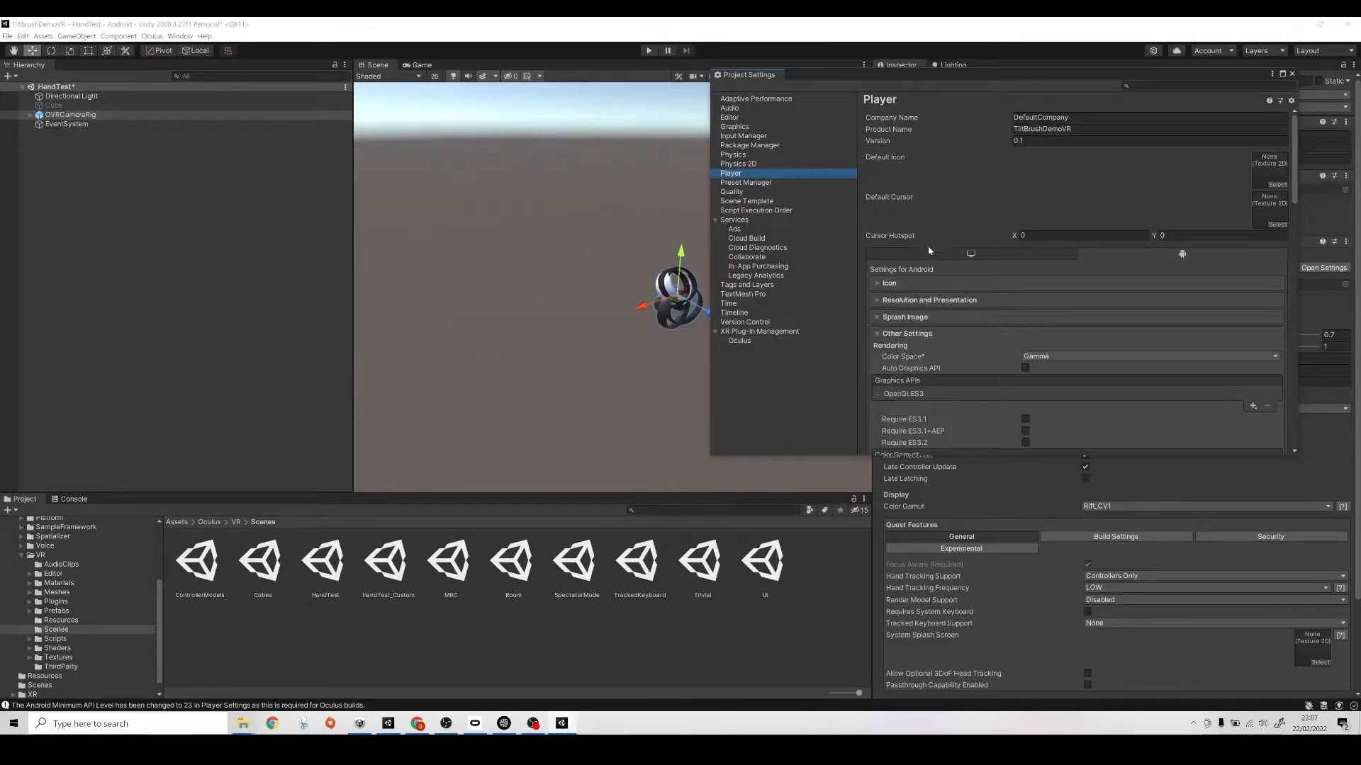
left_click(1040, 357)
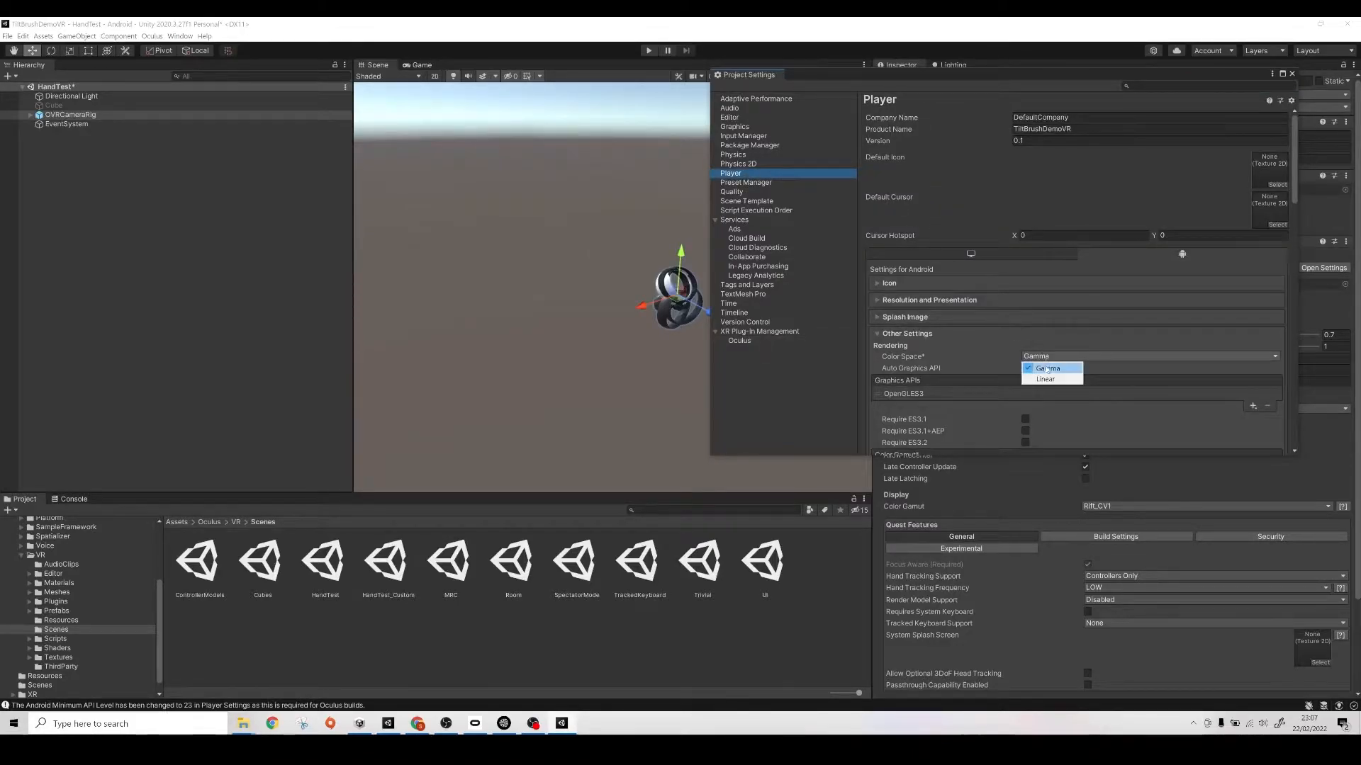
left_click(1046, 380)
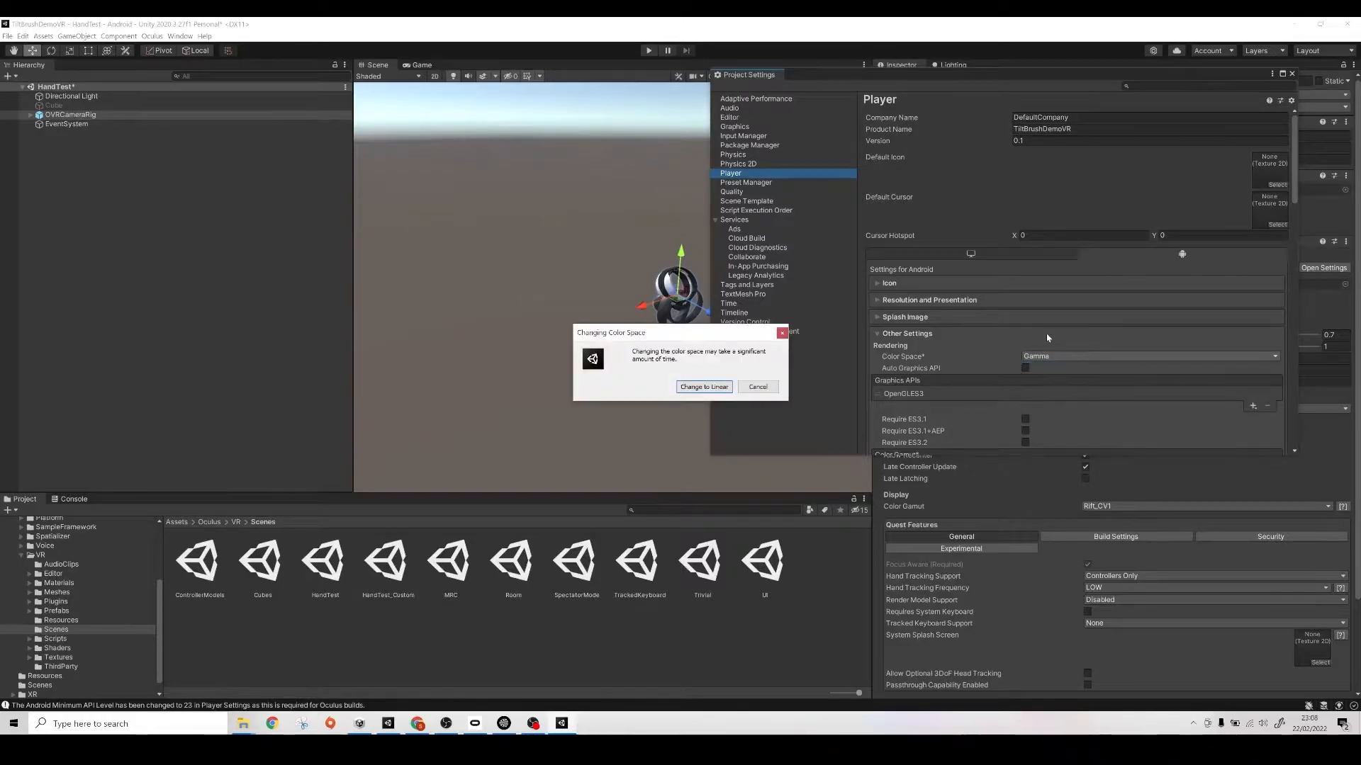
left_click(703, 387)
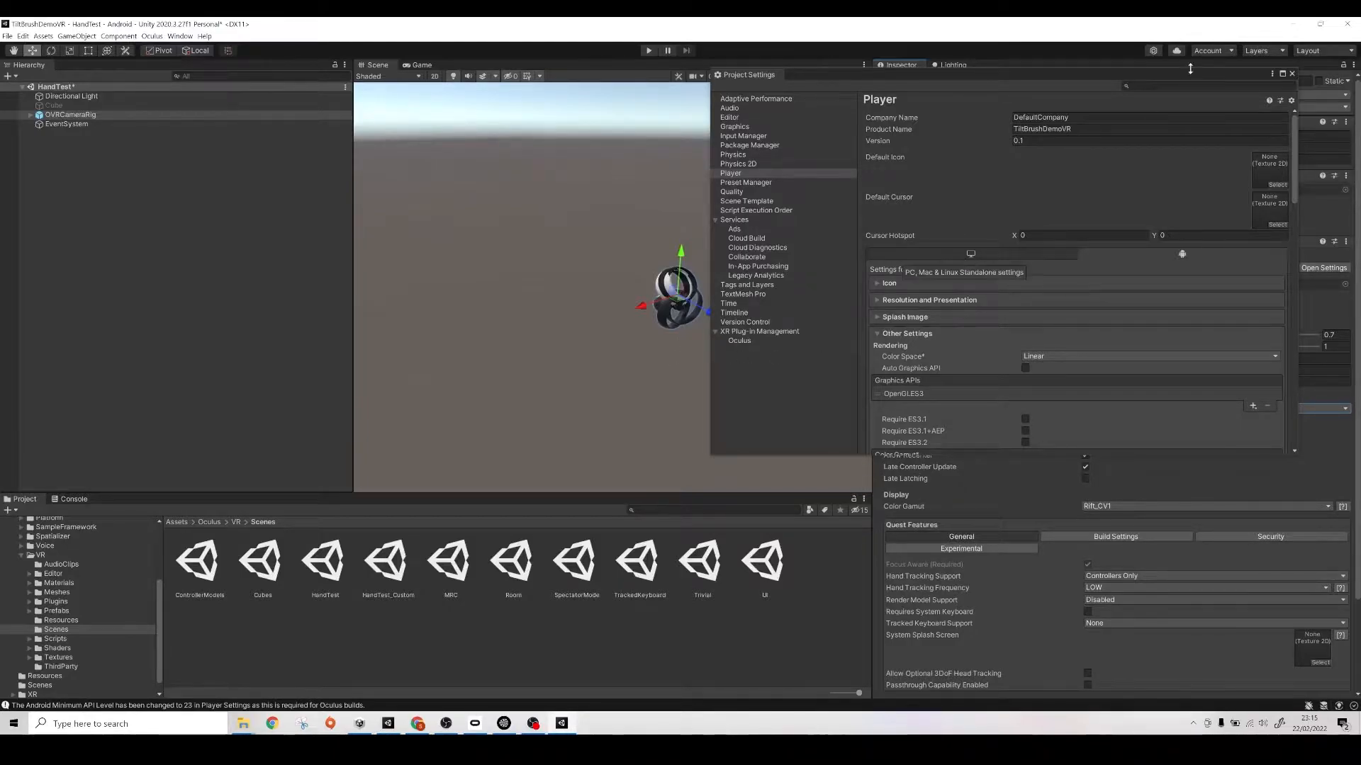
left_click(1082, 118)
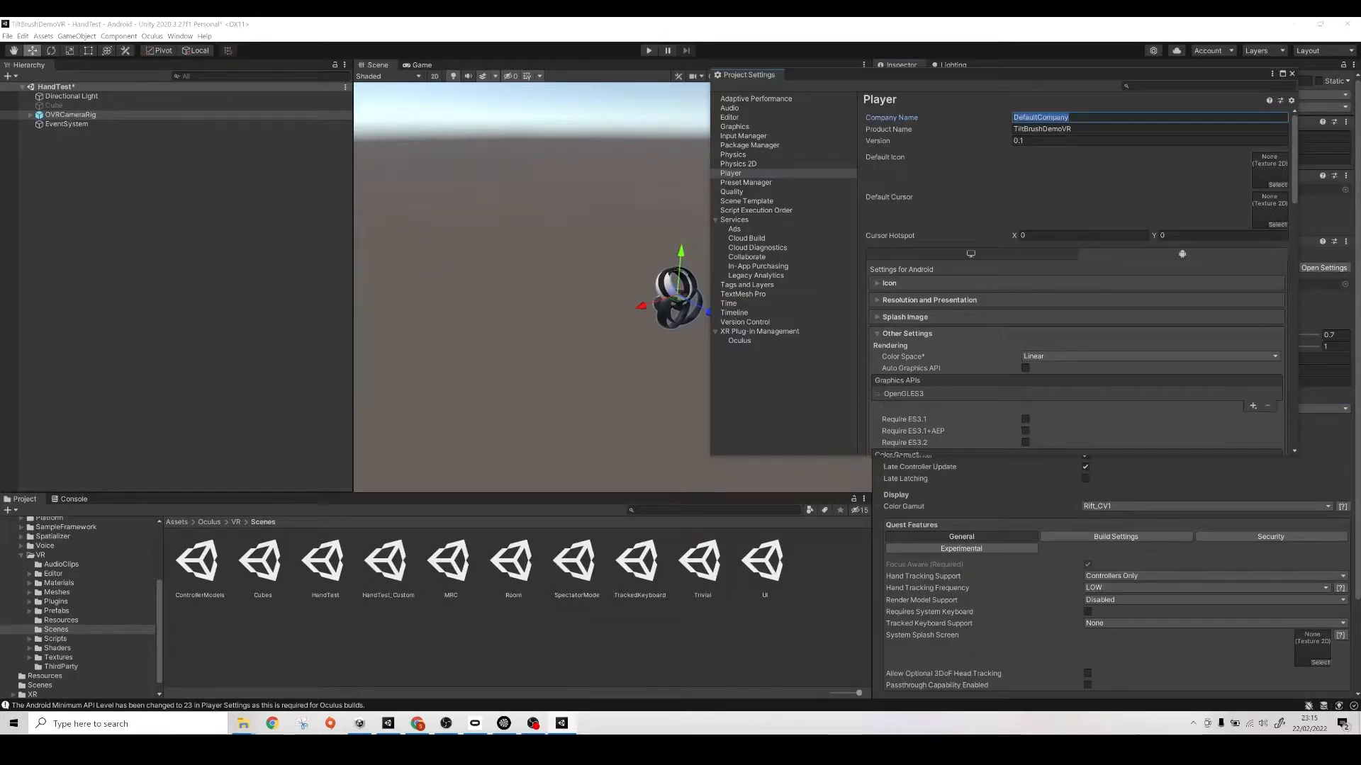
type("V")
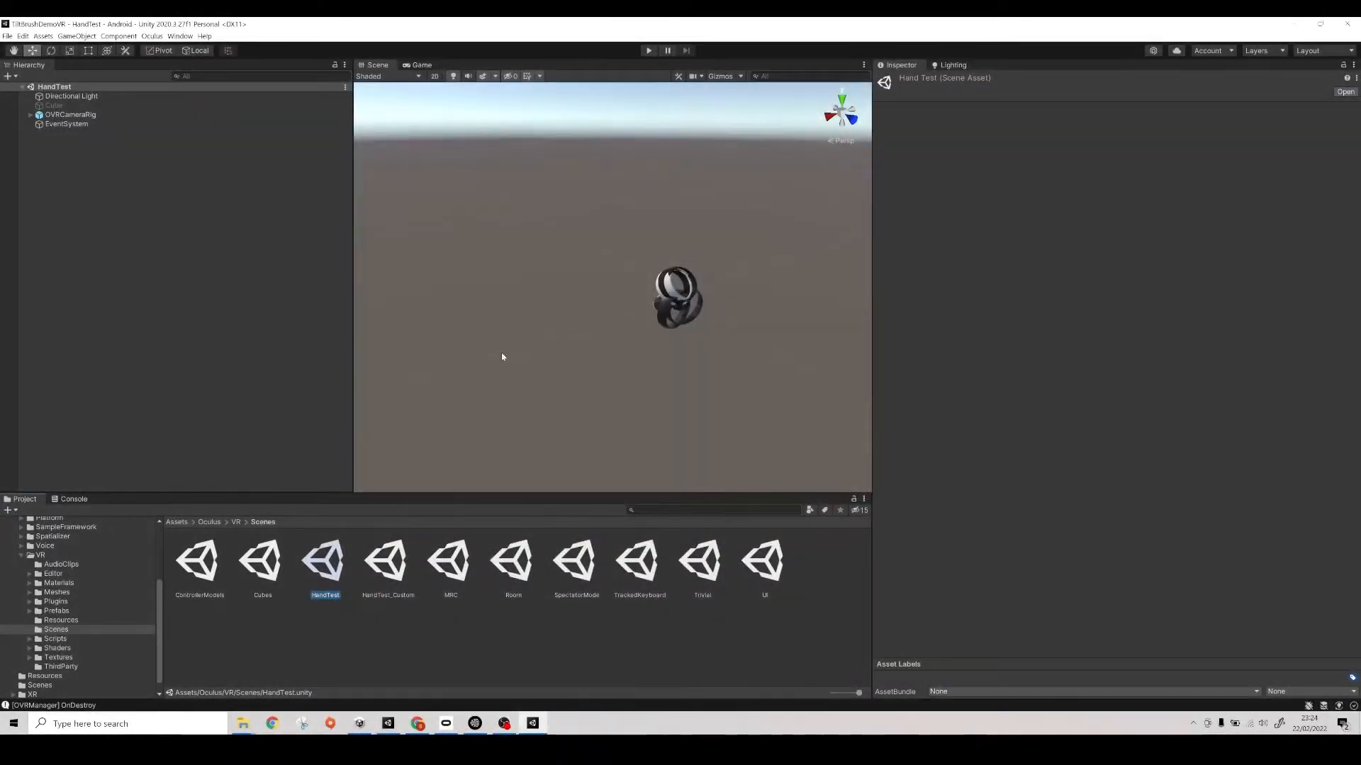
- Check the desktop Oculus options and XR plug-in providers in the project settings, and close the settings
left_click(7, 35)
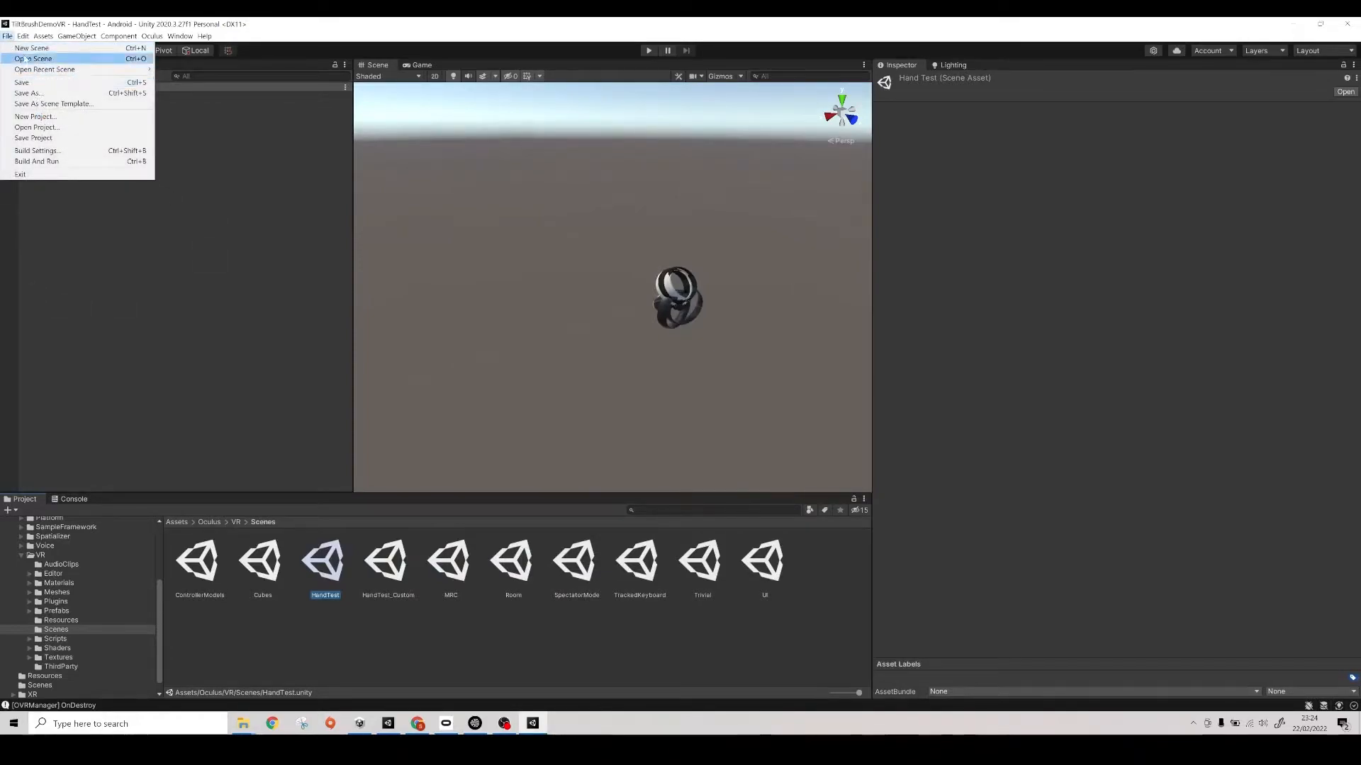
left_click(77, 310)
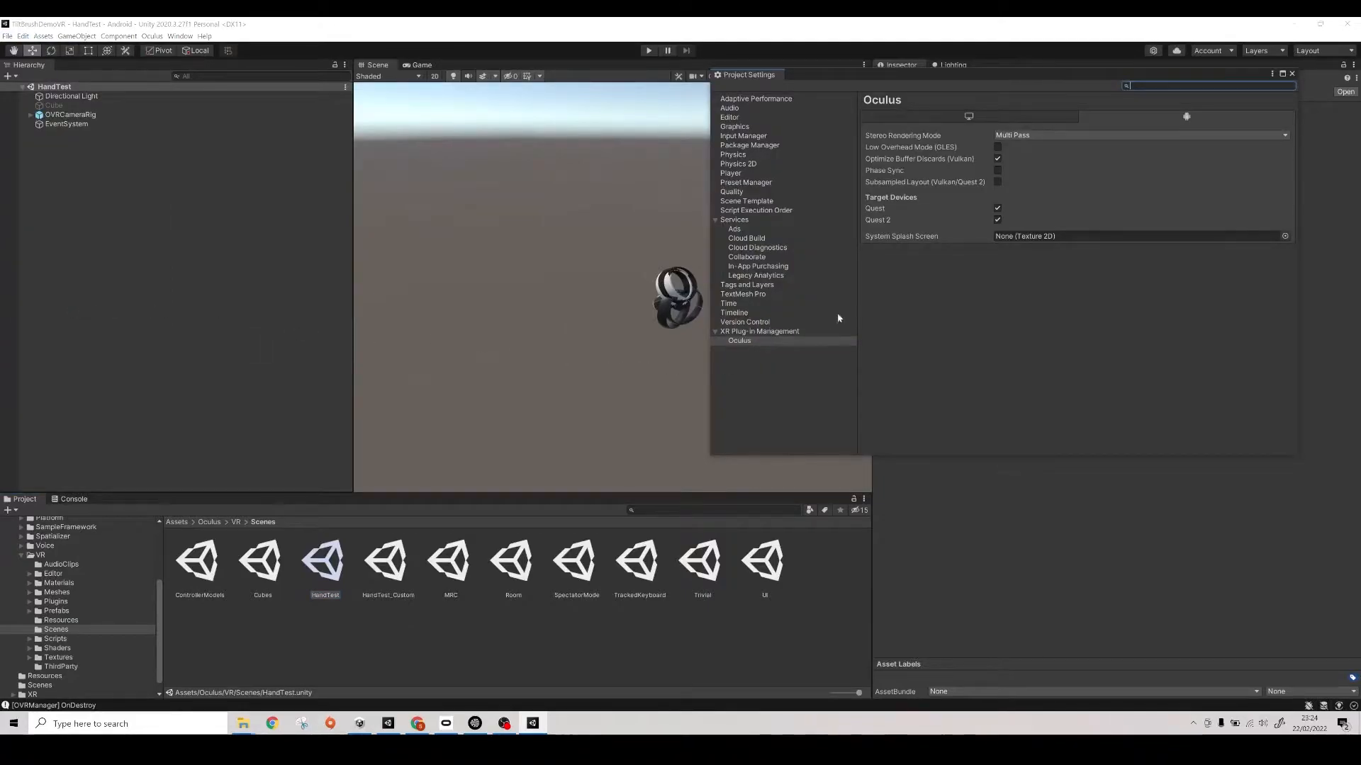
left_click(797, 343)
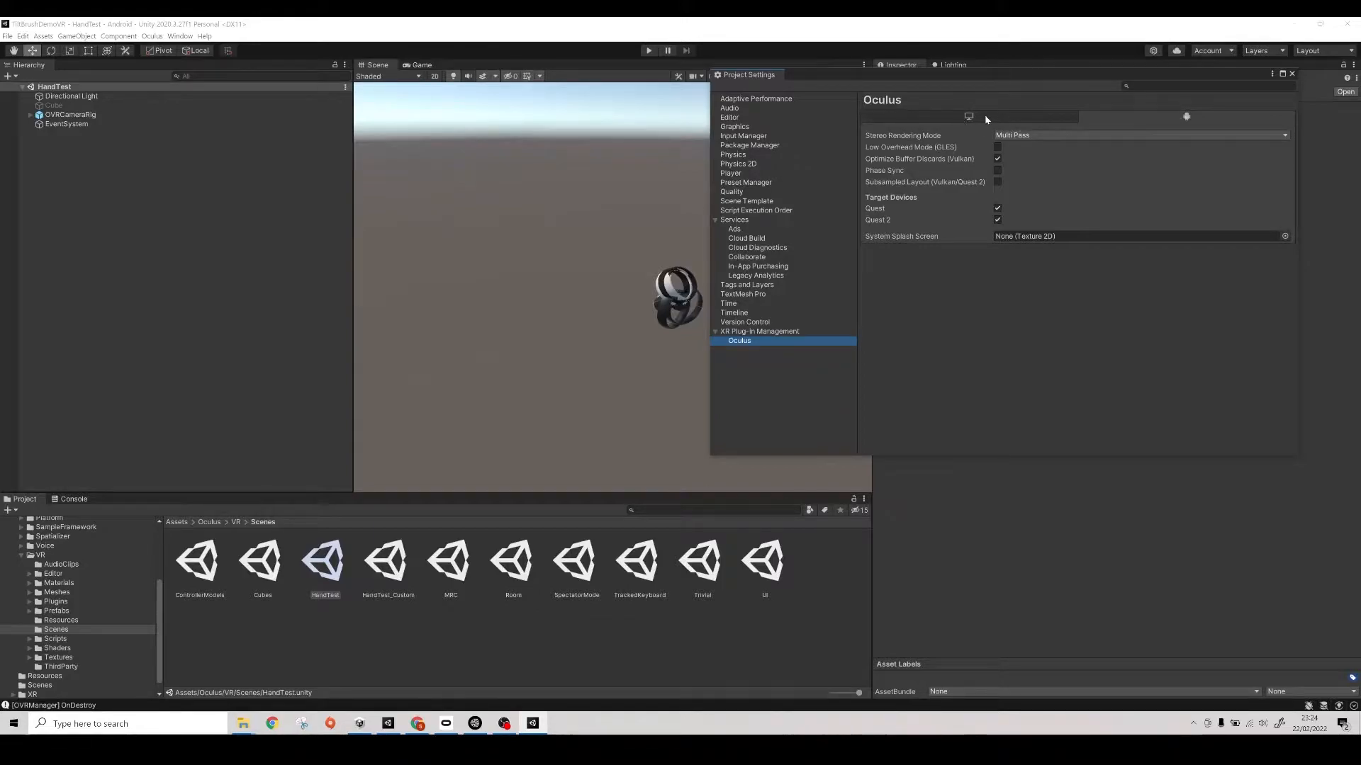
left_click(966, 119)
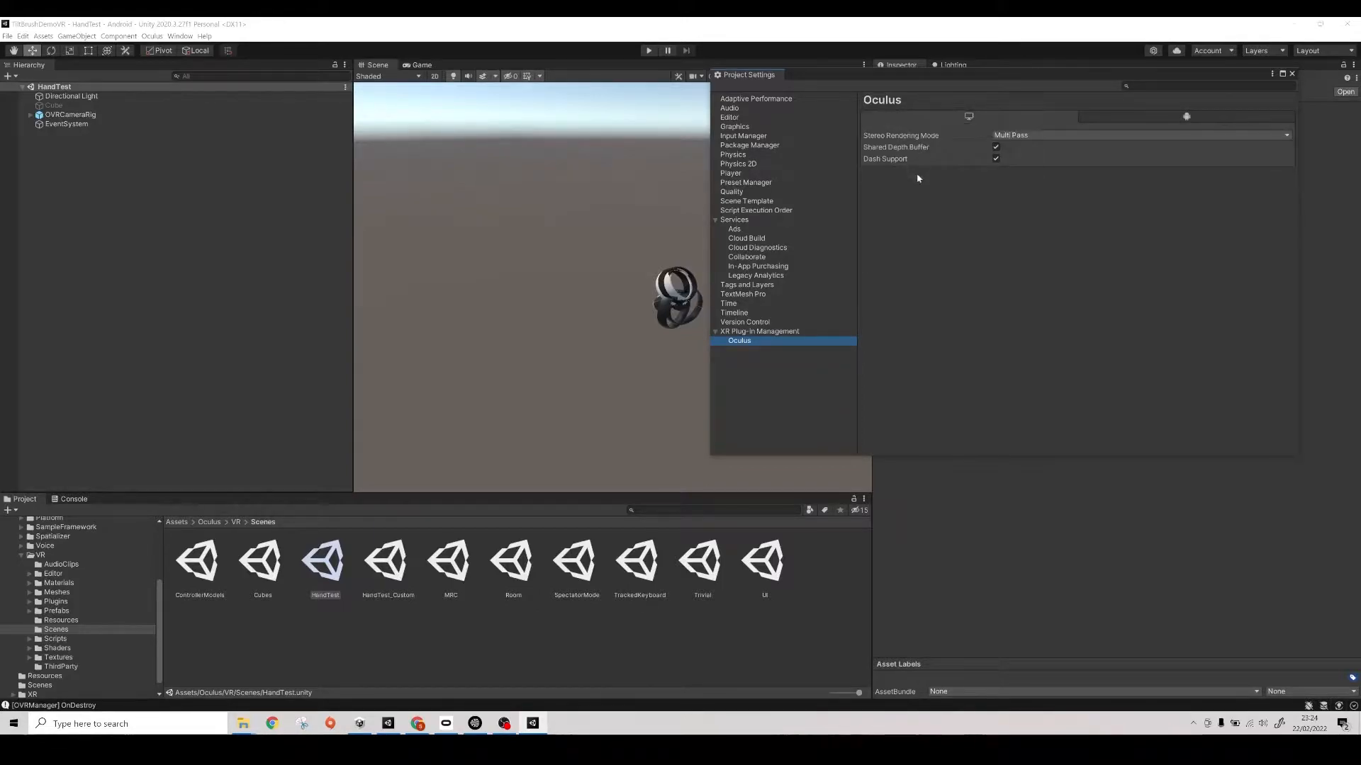
left_click(781, 331)
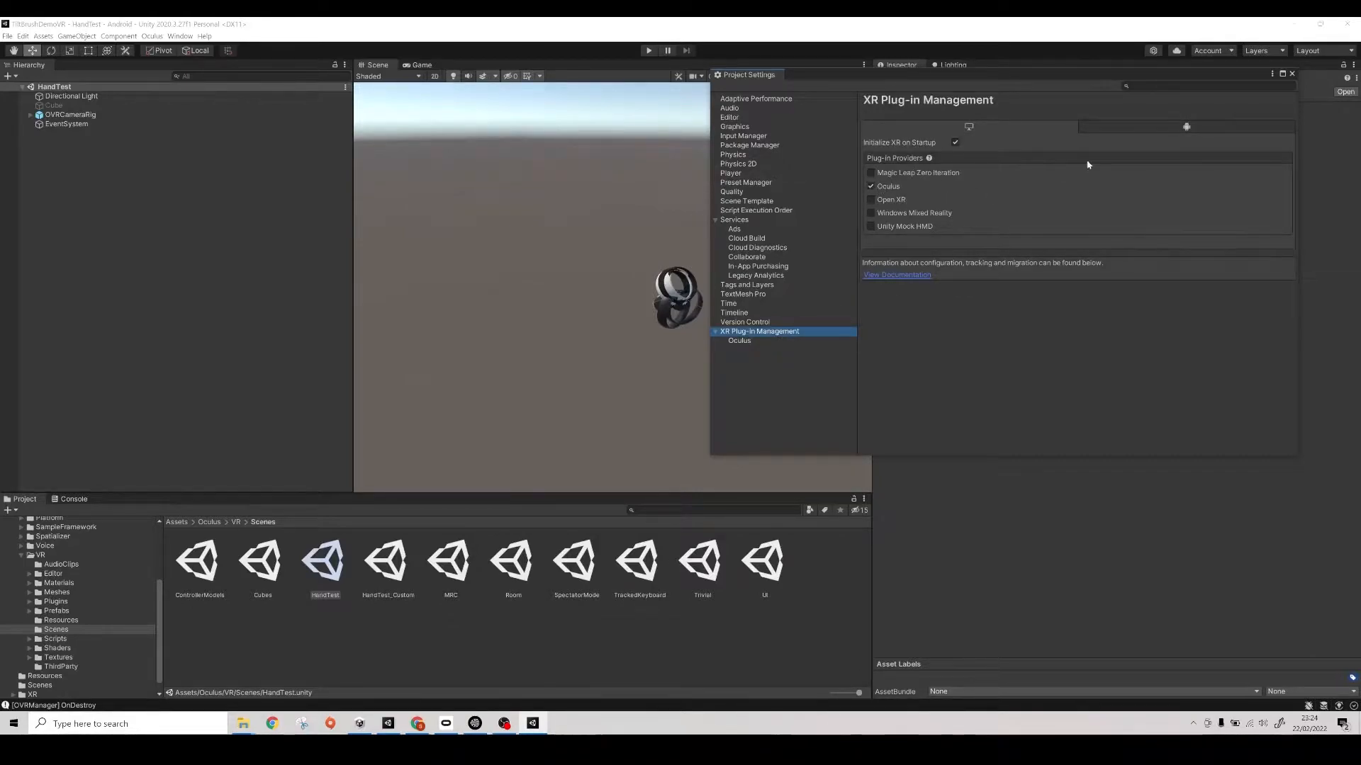
left_click(1292, 74)
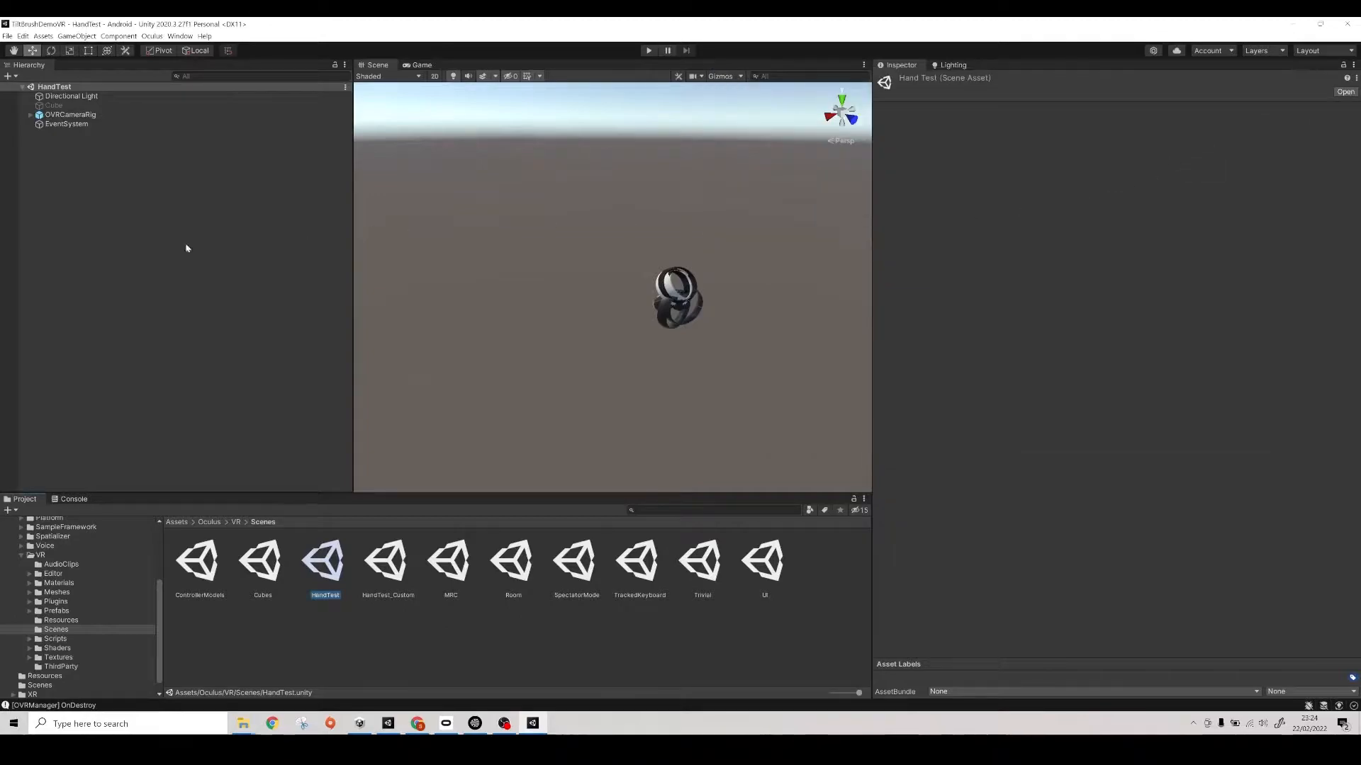
- Unpack the OVRControllerPrefab instances under LeftHandAnchor and RightHandAnchor in OVRCameraRig's TrackingSpace
left_click(30, 116)
left_click(39, 124)
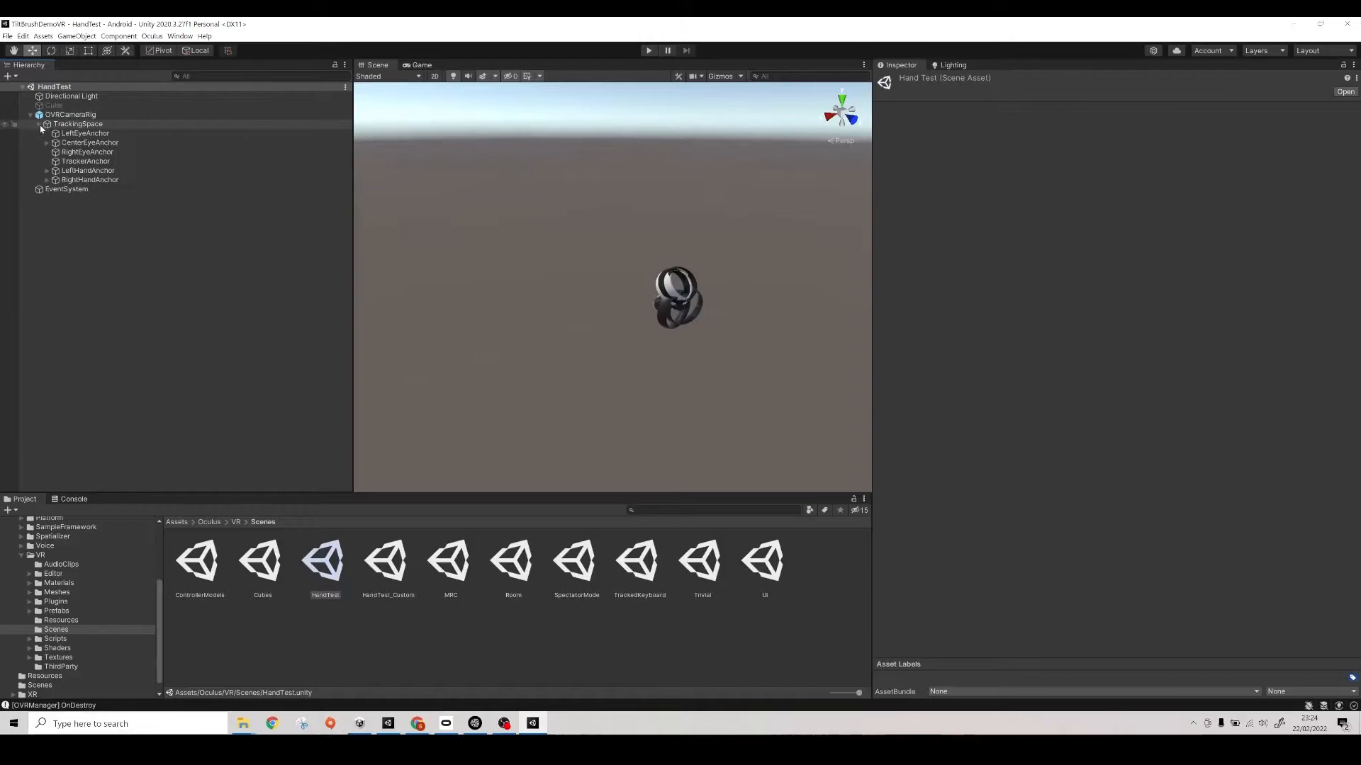
left_click(47, 171)
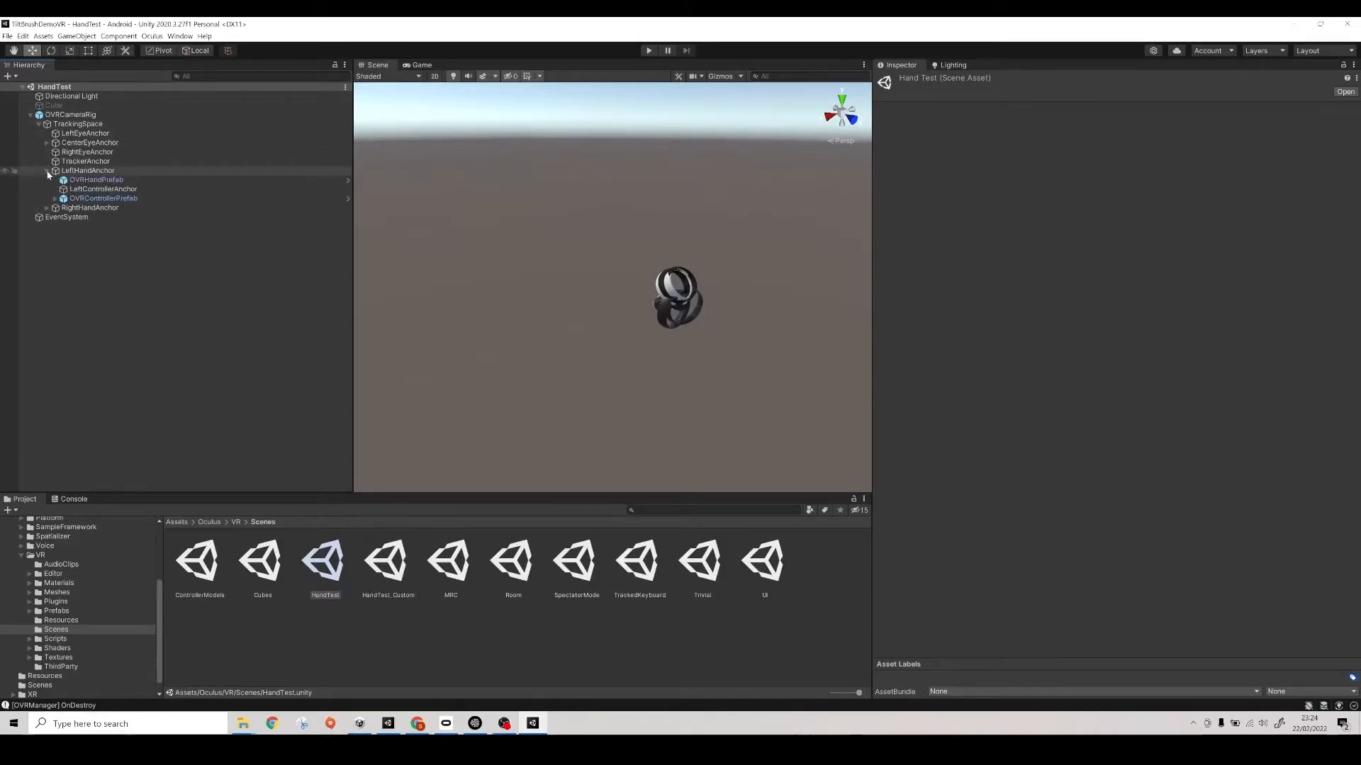
left_click(47, 209)
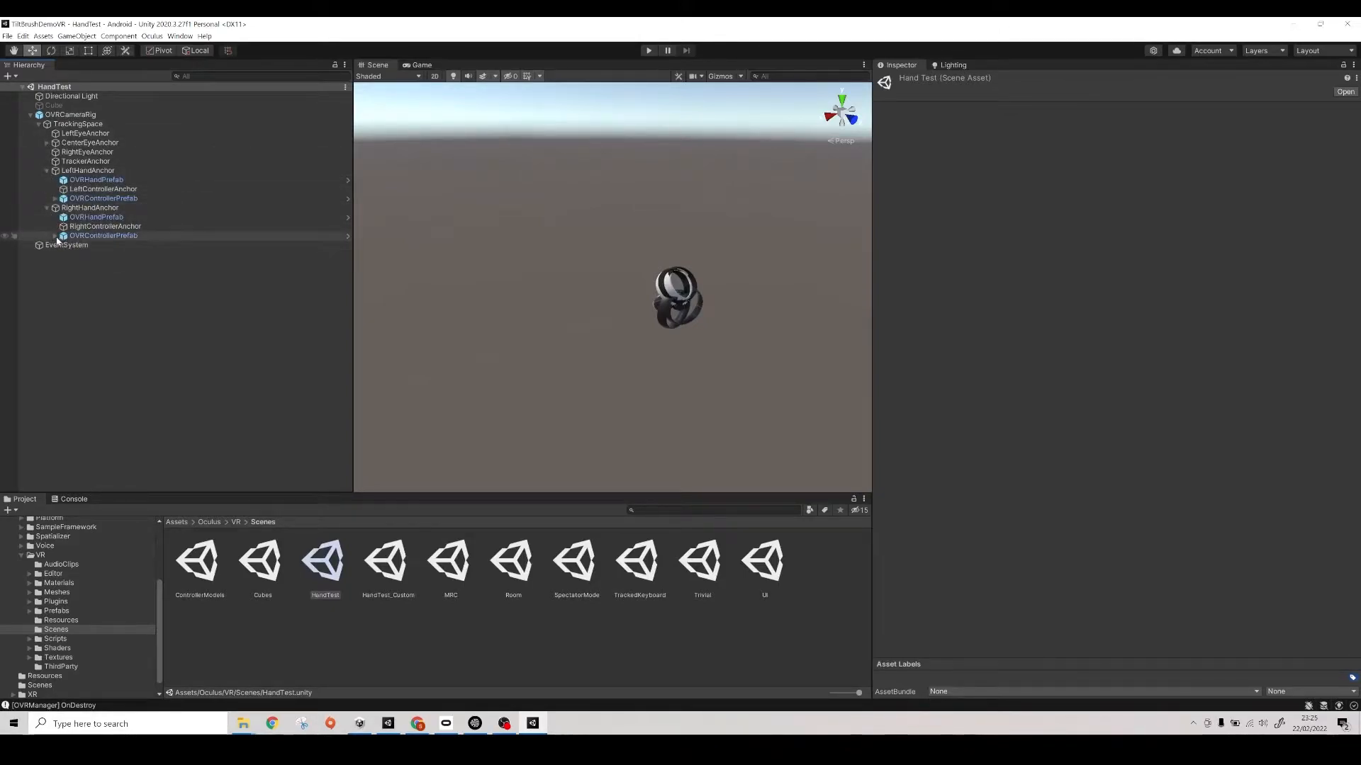
left_click(55, 236)
left_click(55, 200)
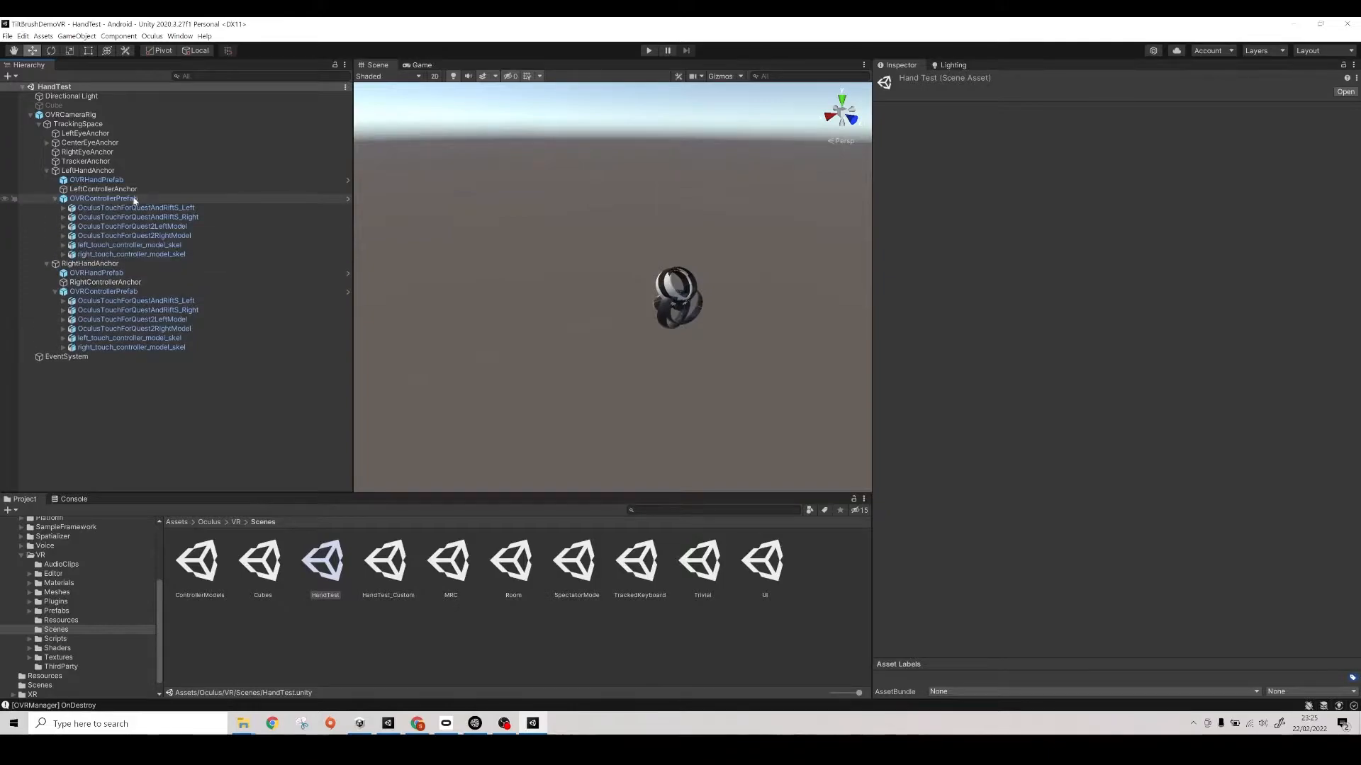
right_click(135, 200)
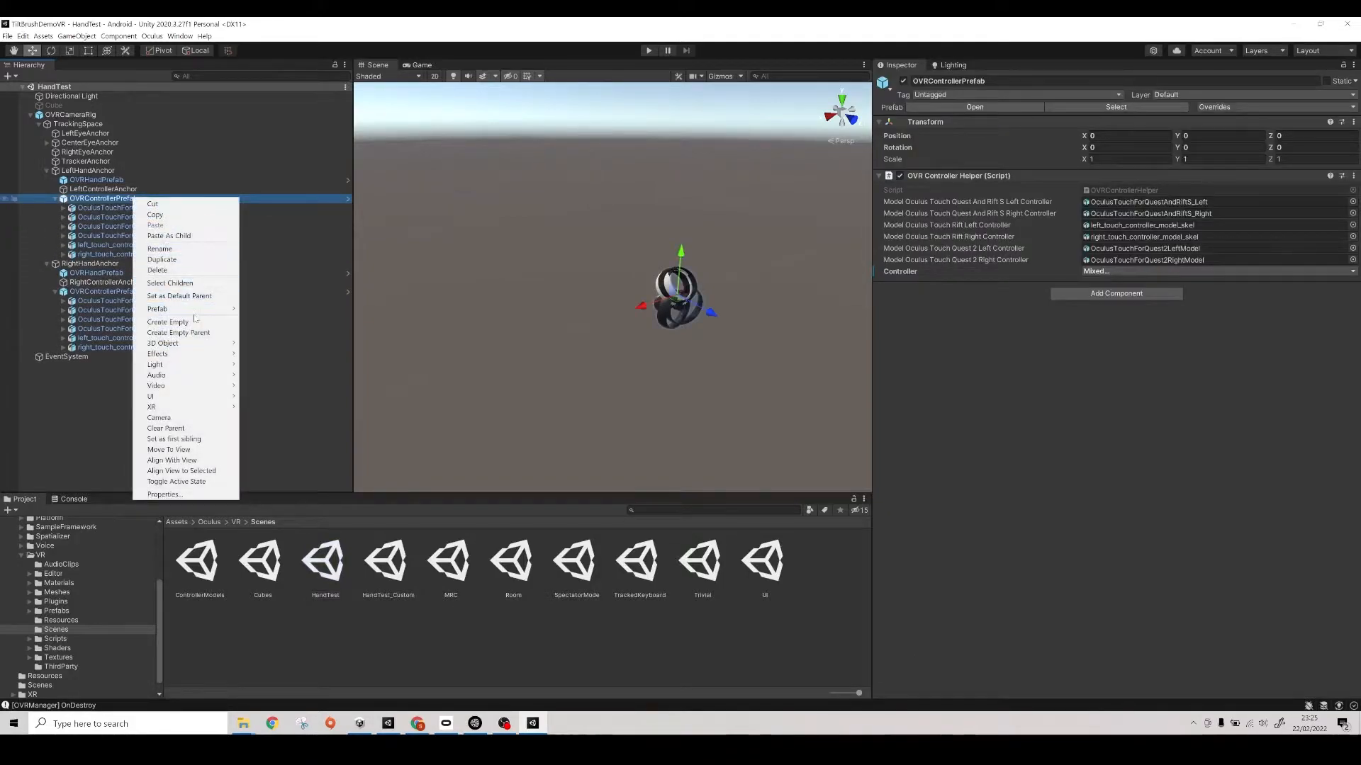
mouse_move(186, 310)
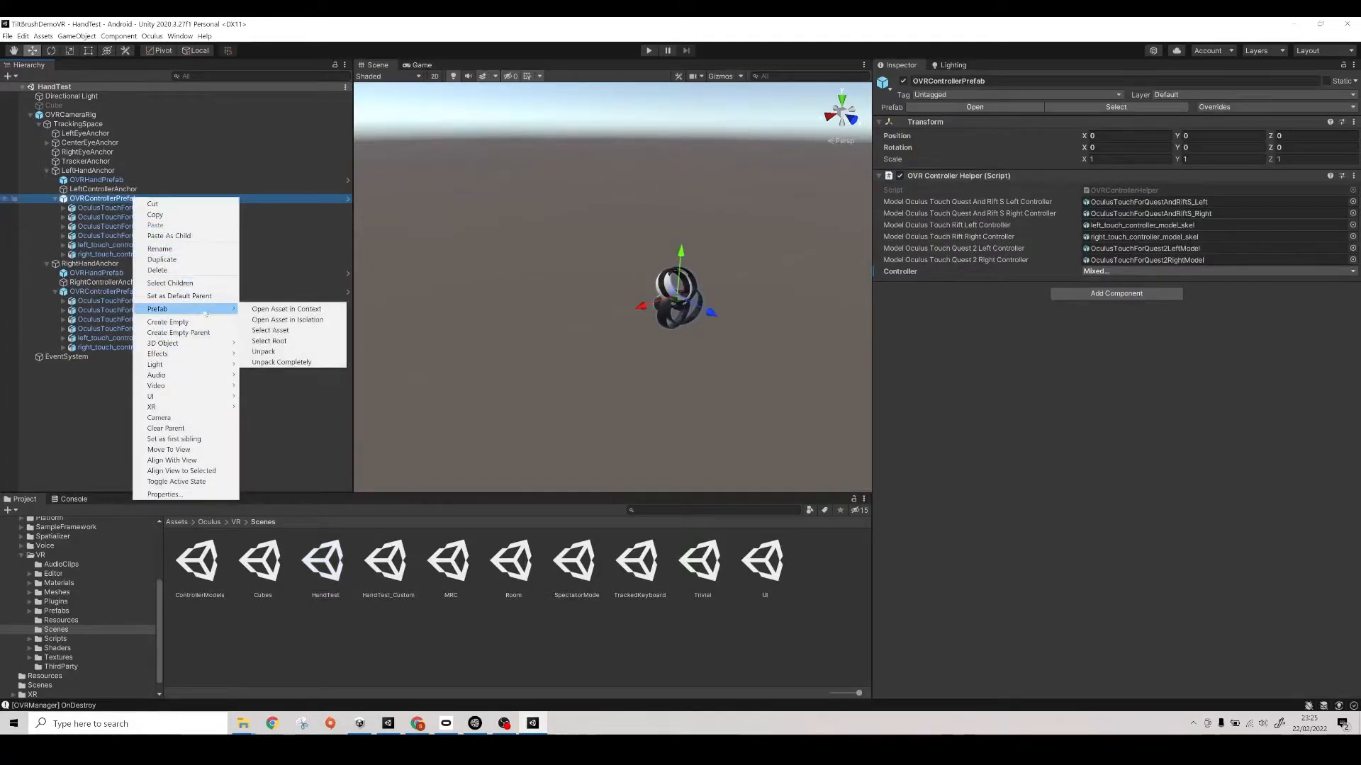
left_click(281, 351)
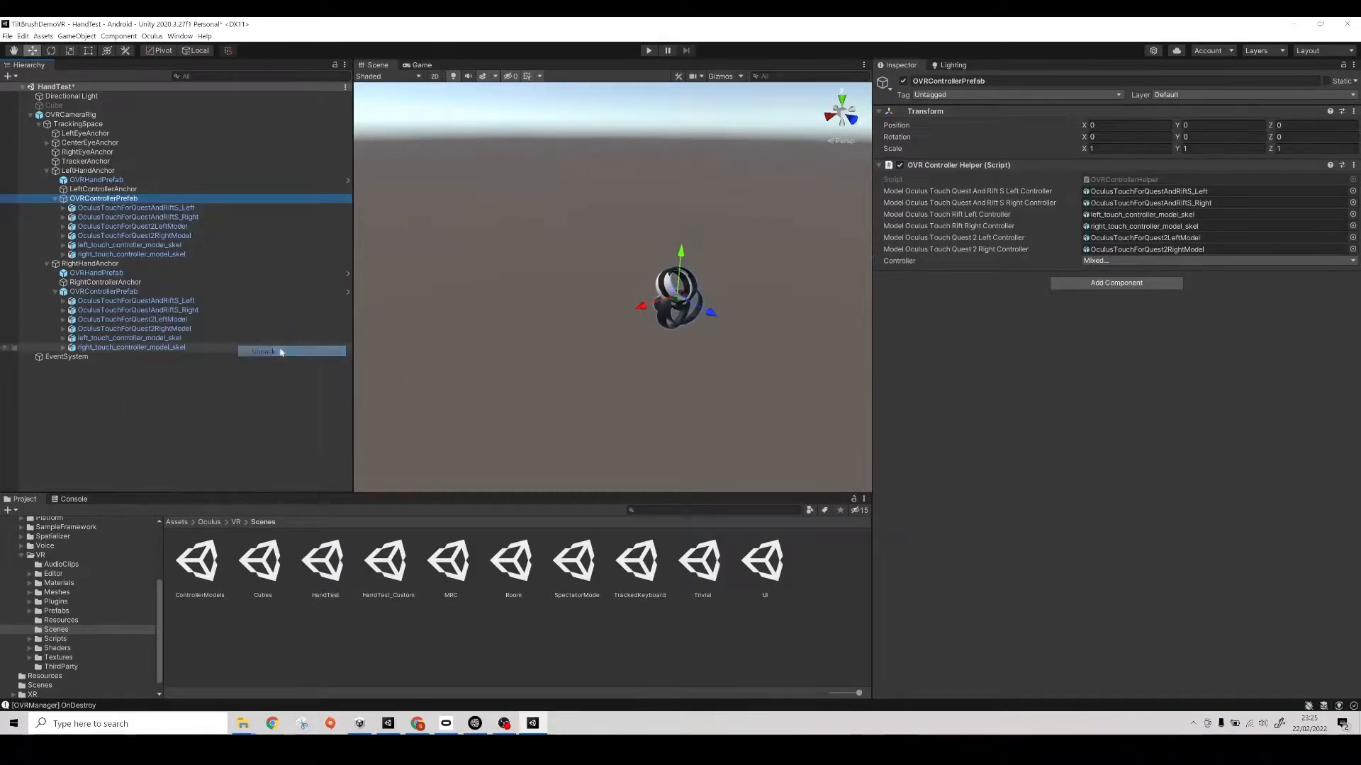
right_click(135, 291)
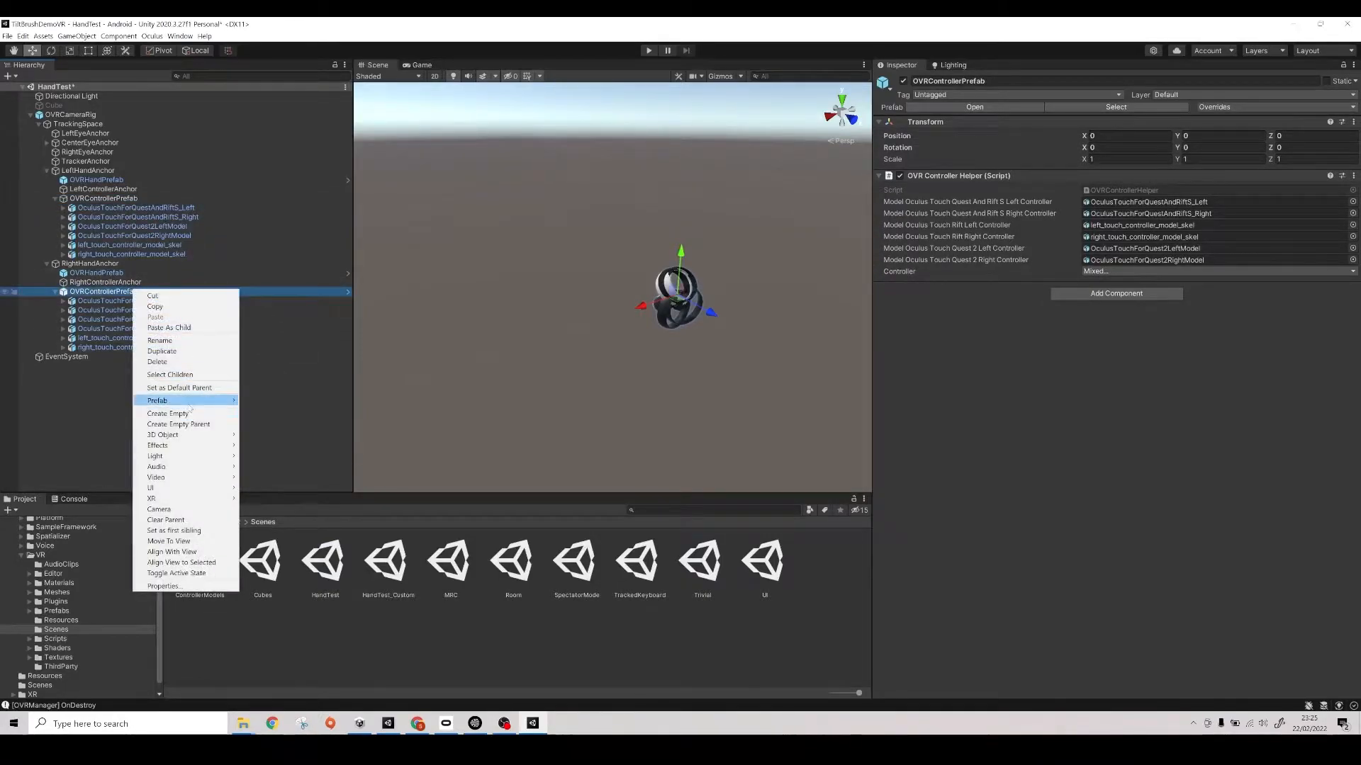
mouse_move(189, 403)
left_click(270, 441)
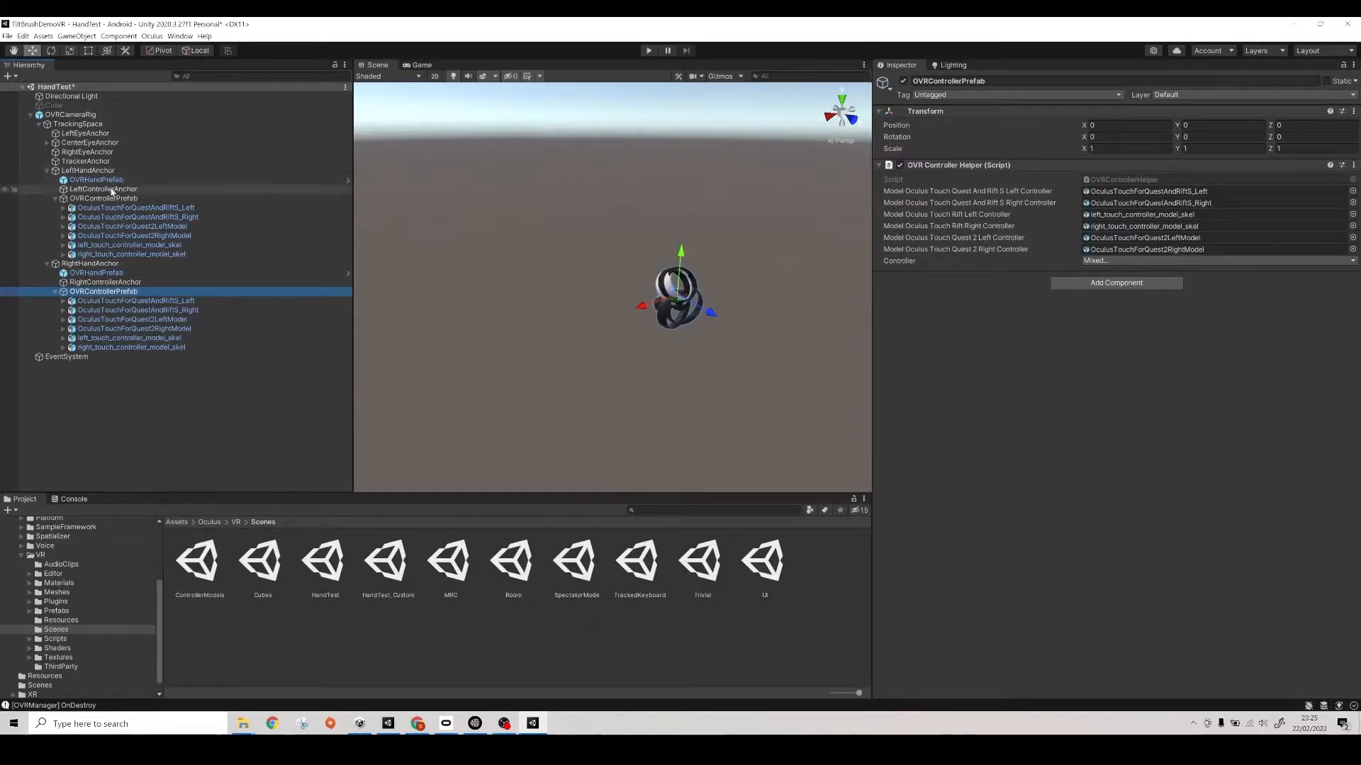
- Move OculusTouchForQuest2LeftModel directly under LeftHandAnchor and OculusTouchForQuest2RightModel directly under RightHandAnchor
left_click(113, 226)
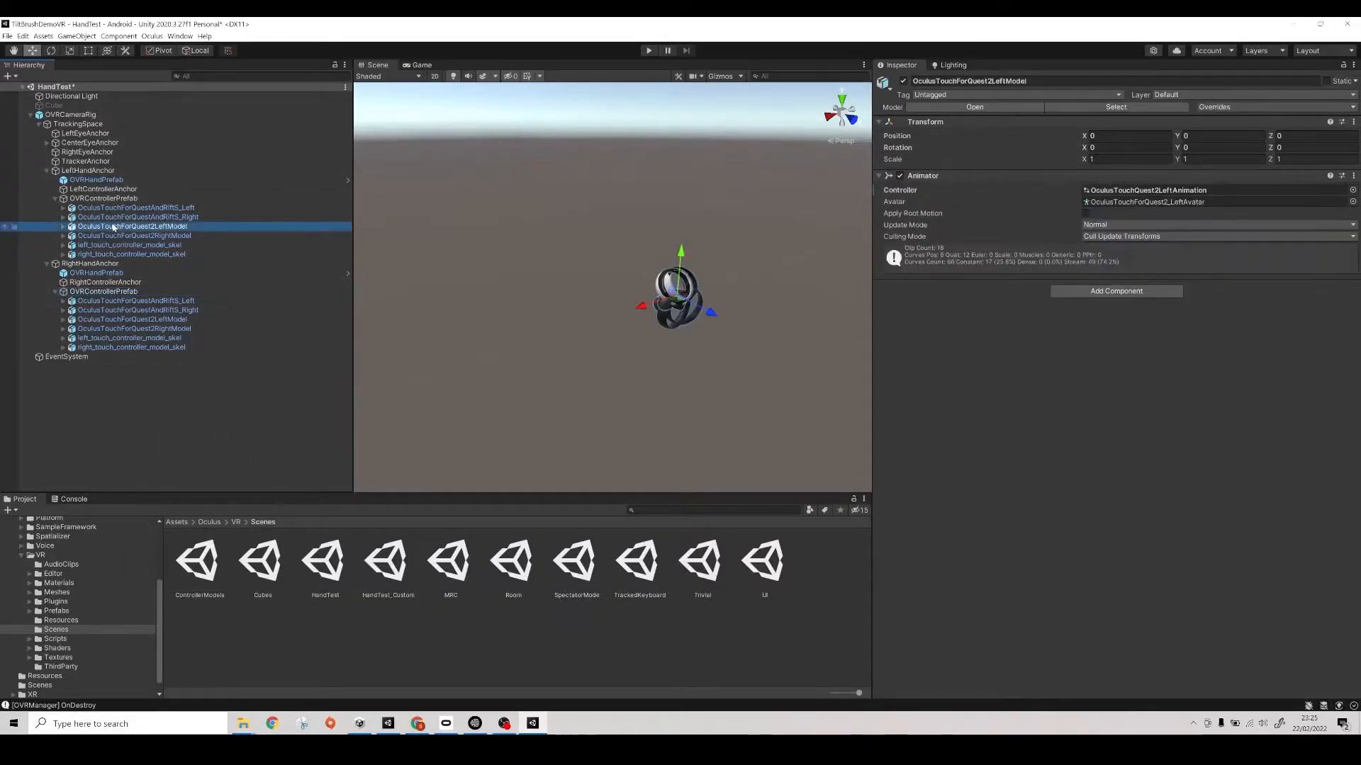
left_click_drag(113, 227, 111, 180)
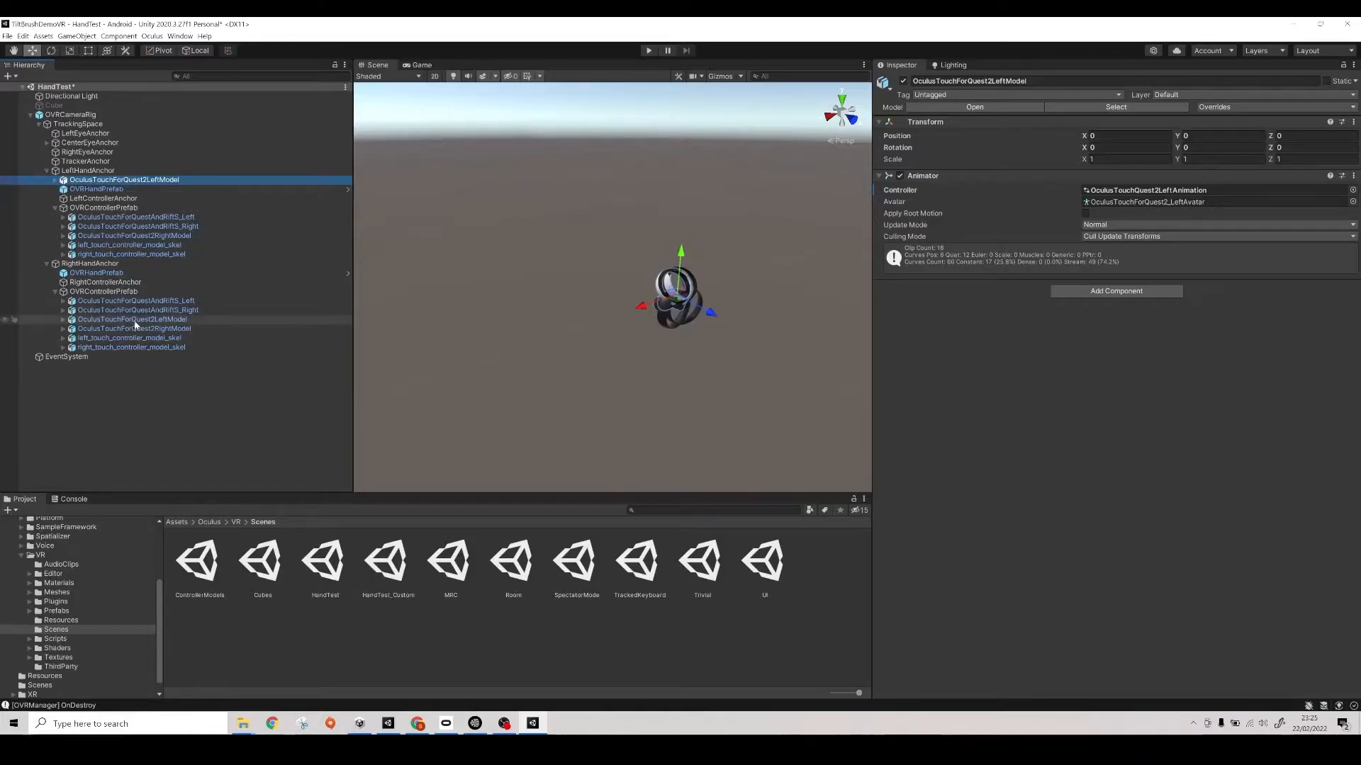
left_click_drag(135, 329, 130, 273)
- Deactivate the OVRControllerPrefab objects under RightHandAnchor and LeftHandAnchor
left_click(120, 302)
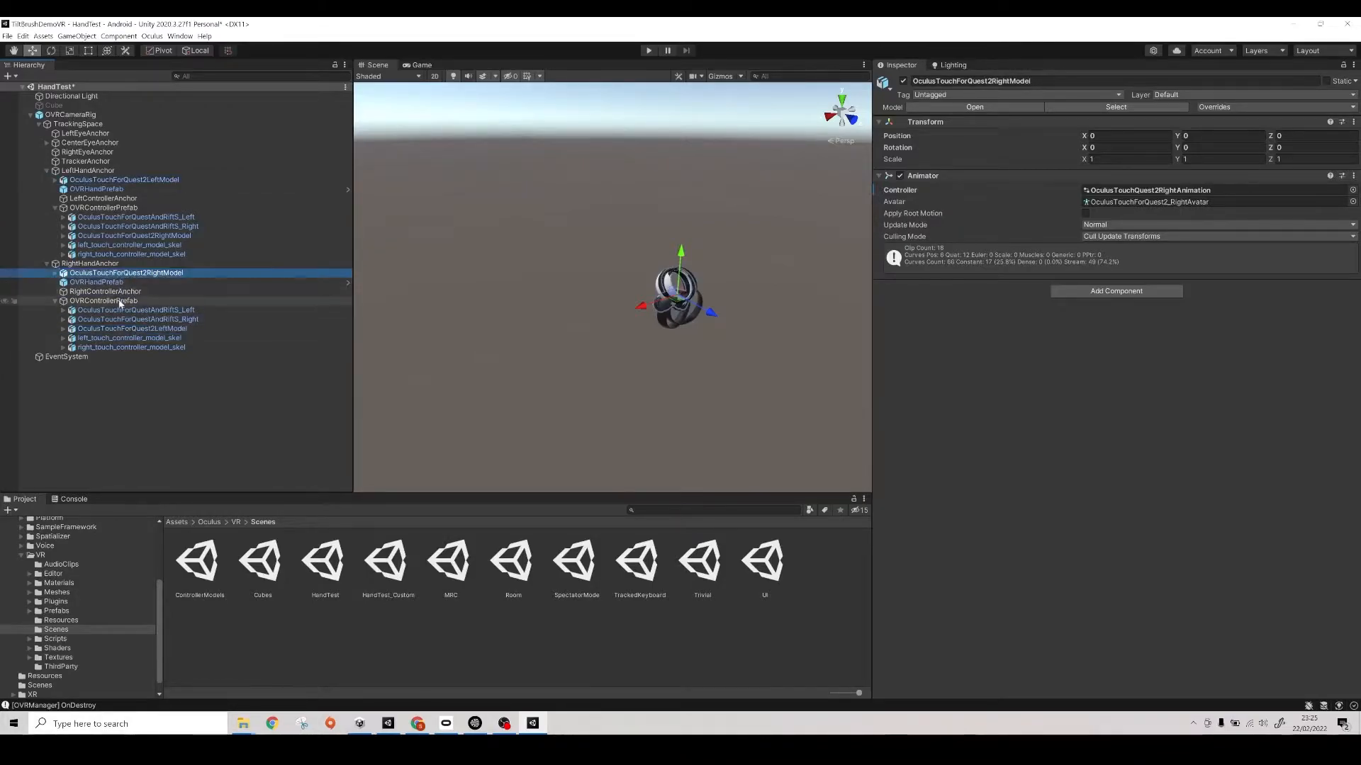
left_click(903, 81)
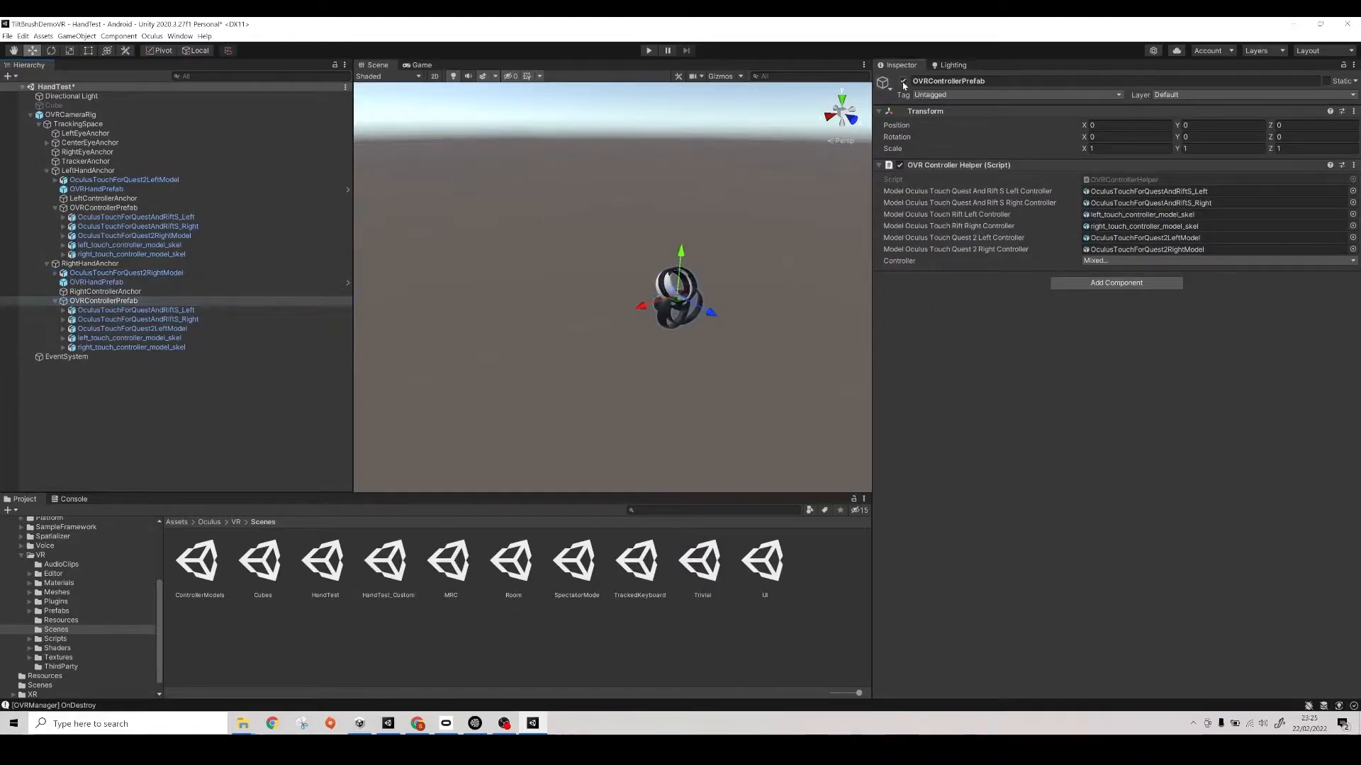
left_click(212, 208)
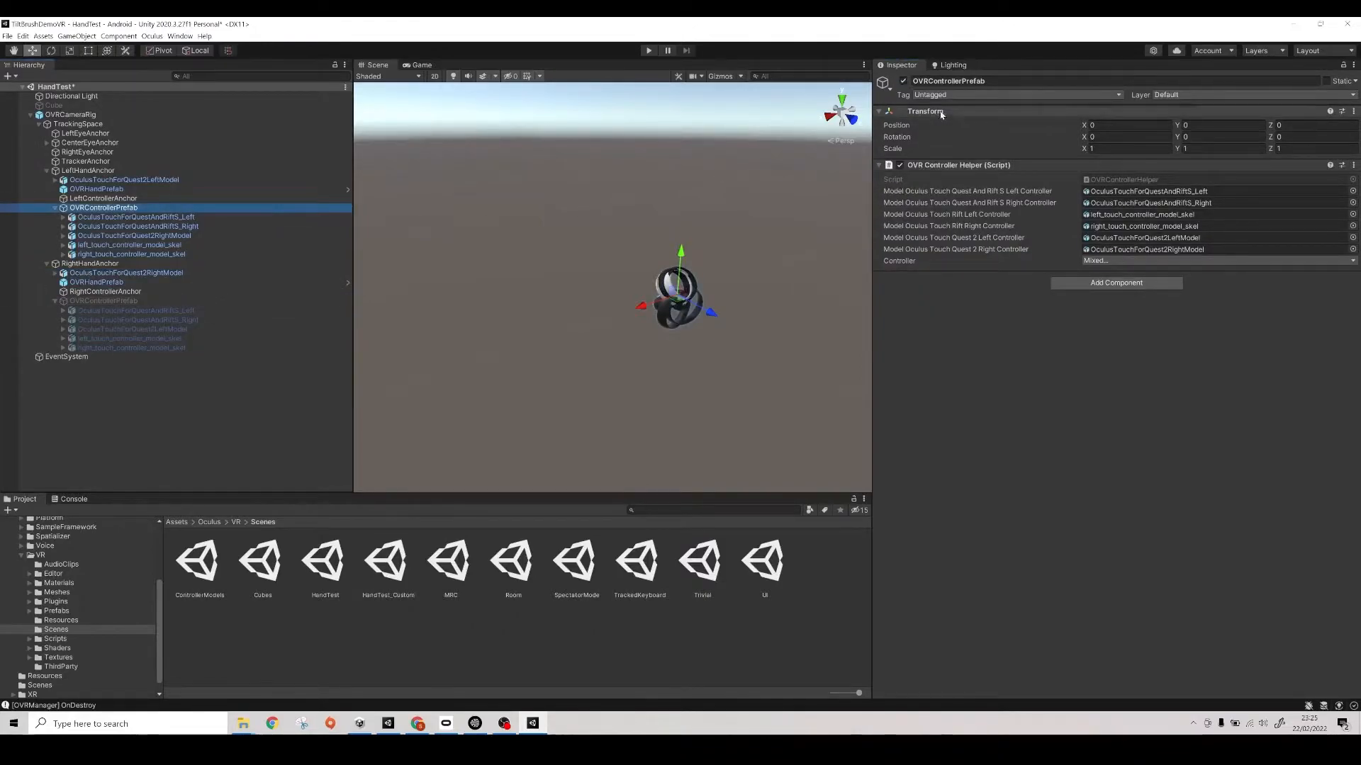
left_click(903, 81)
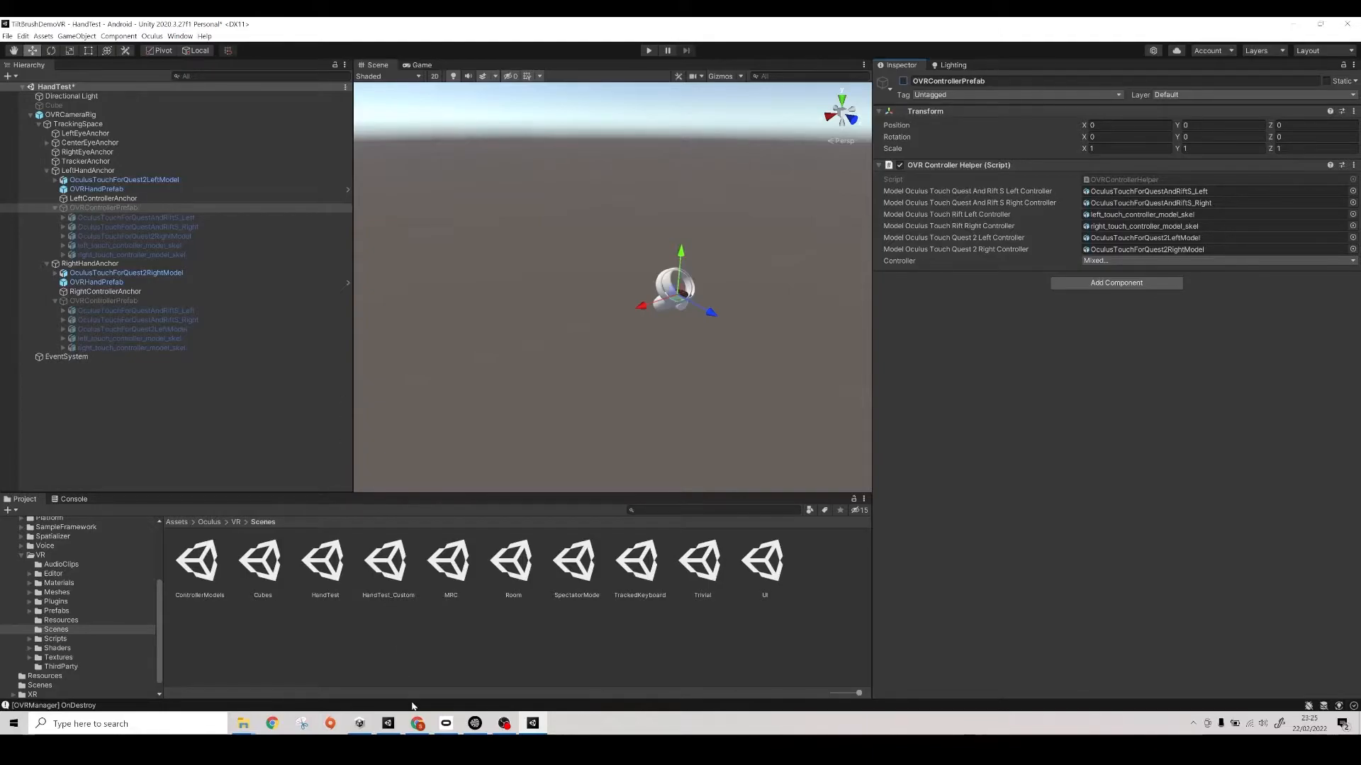
- Check the connected headset in the Oculus desktop app, return to Unity, and test-run the HandTest scene before stopping it
left_click(446, 723)
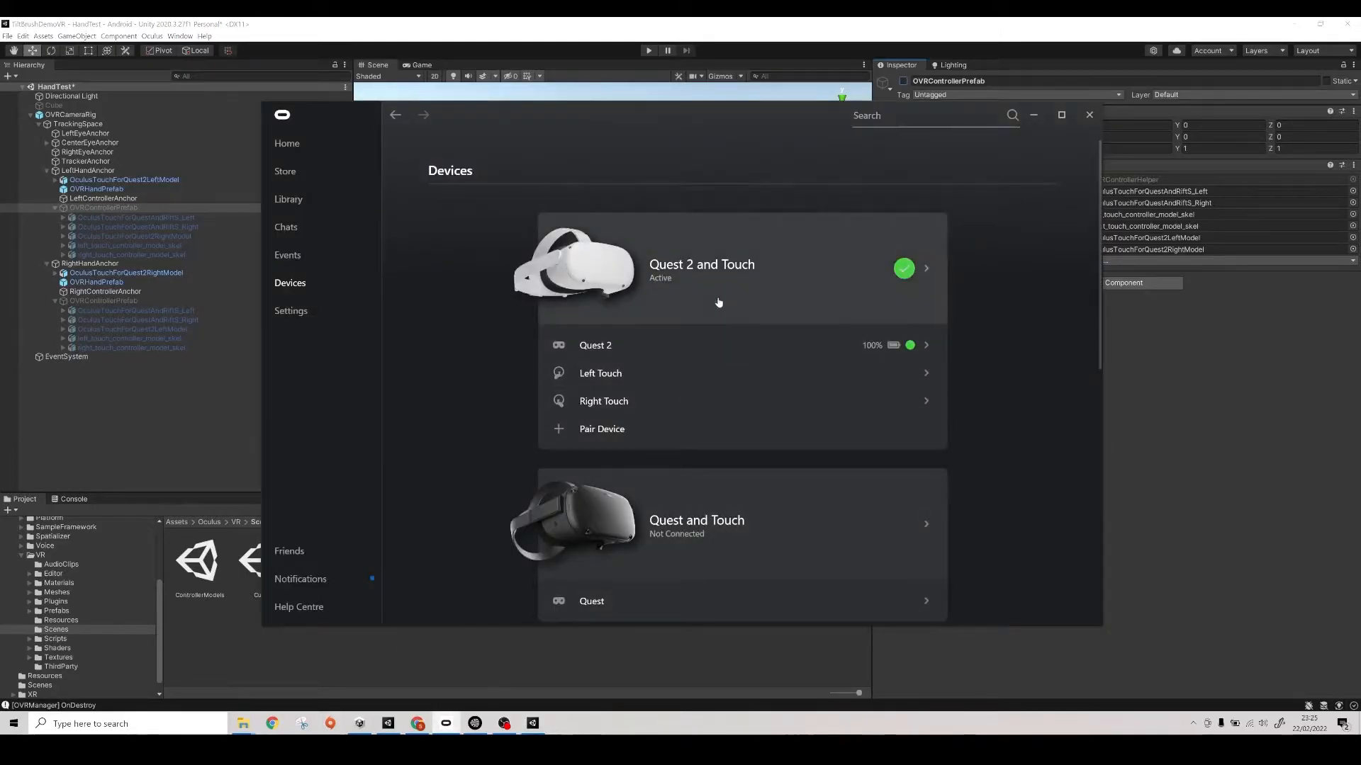
left_click(1036, 116)
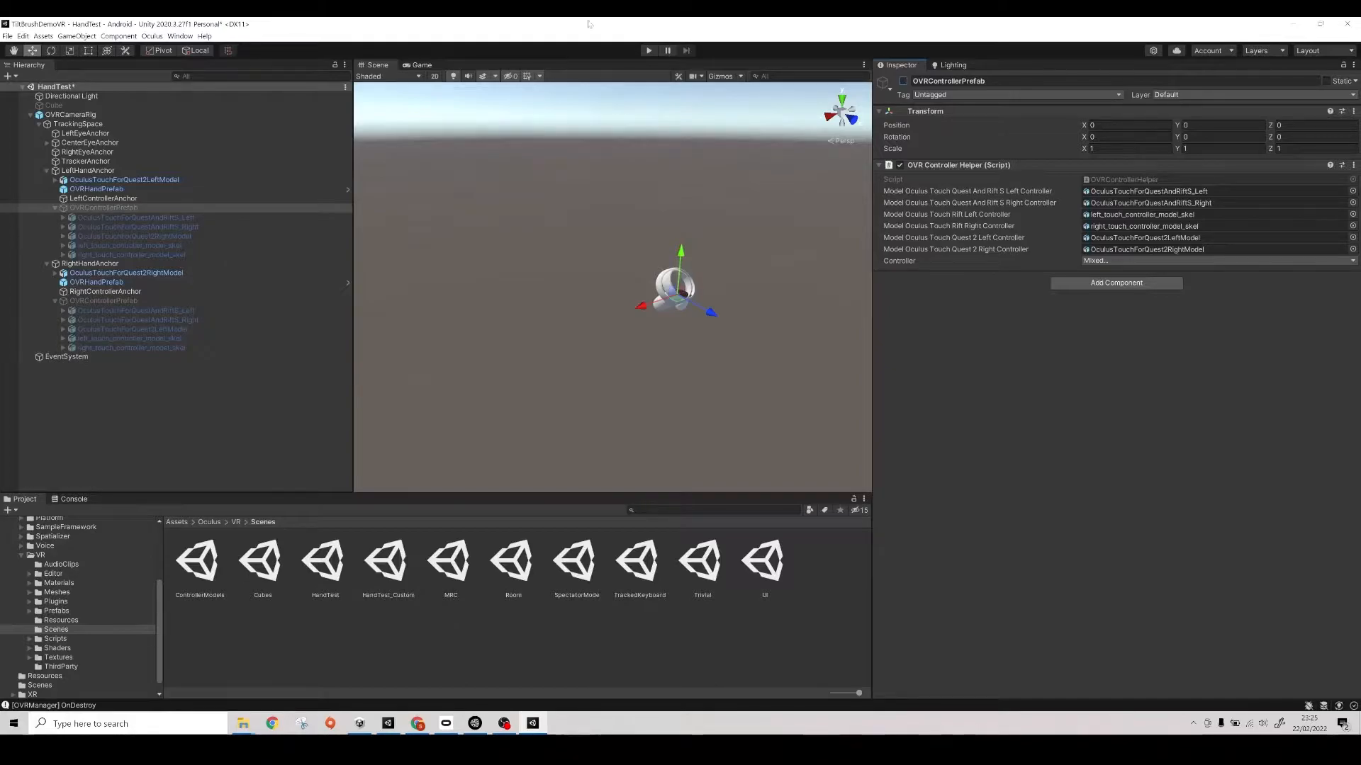
left_click(648, 51)
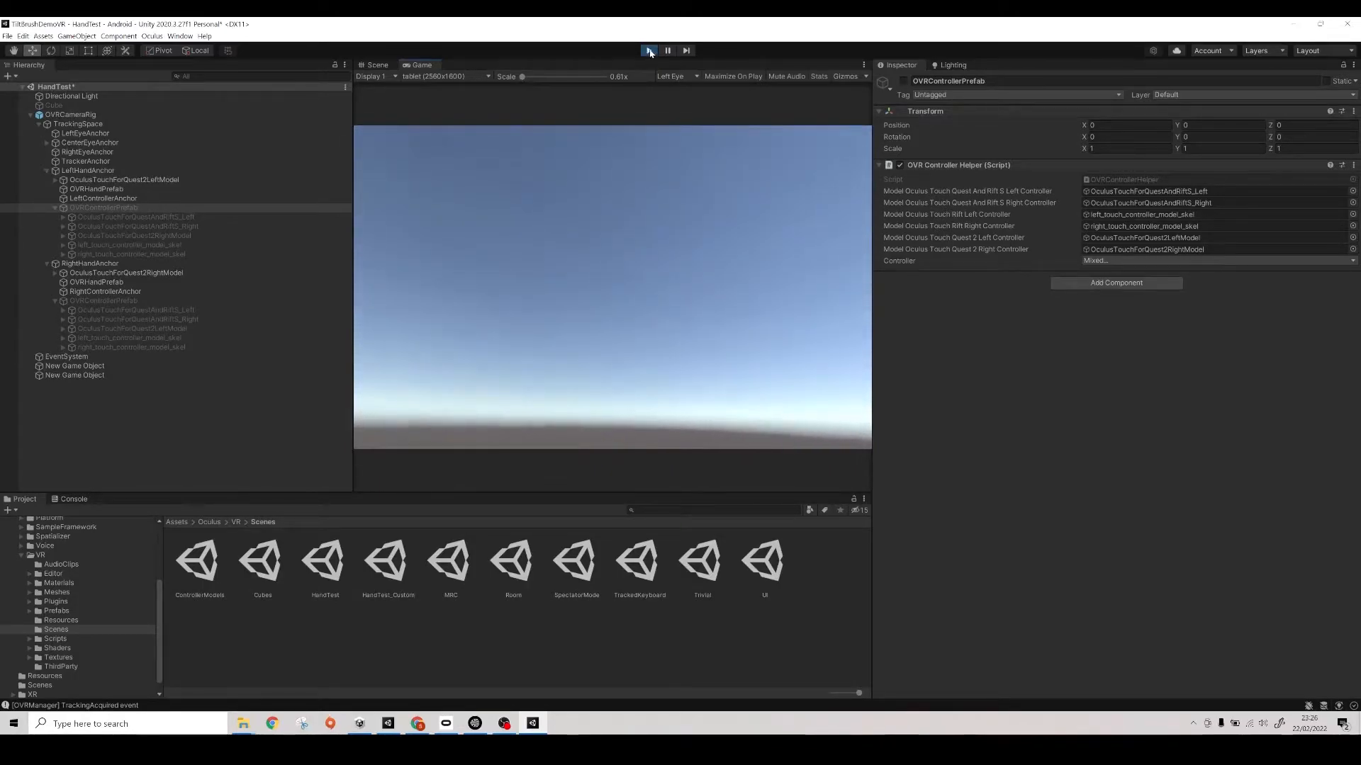
left_click(648, 50)
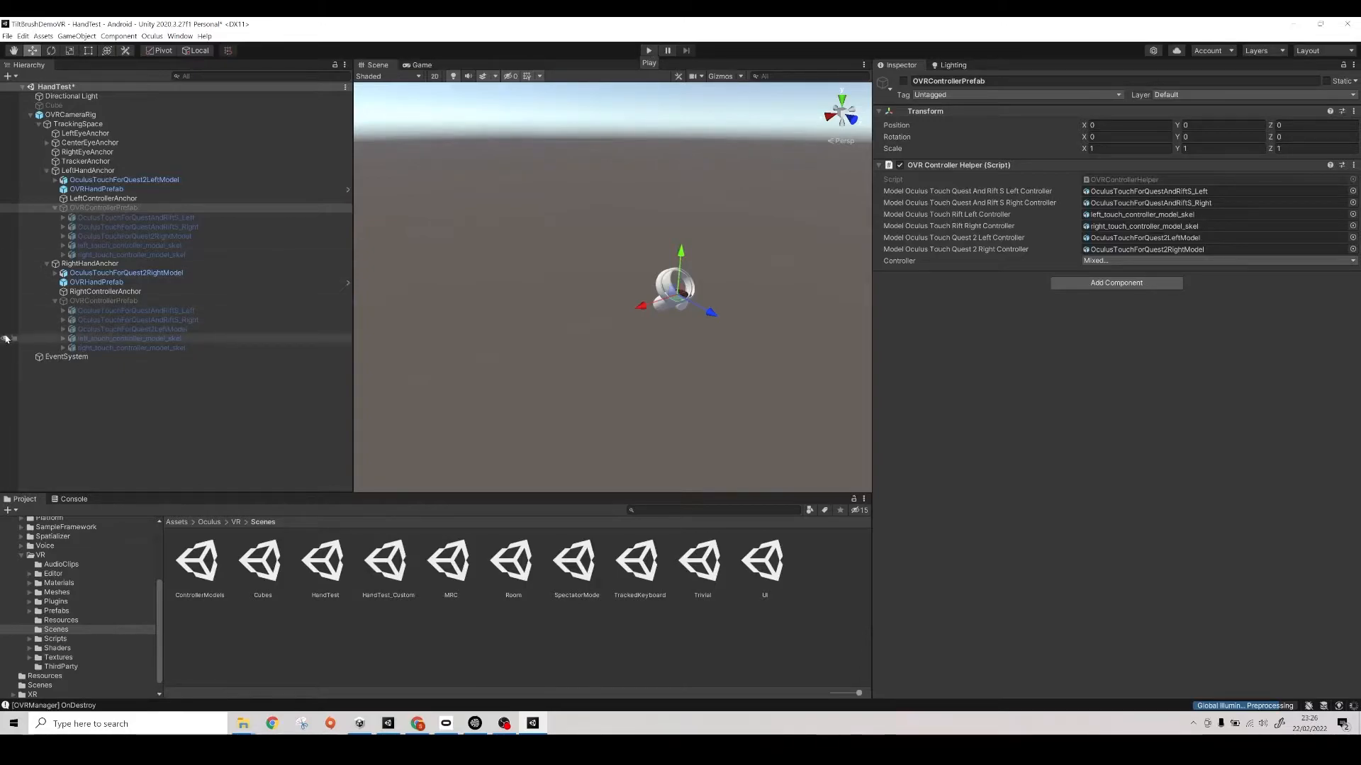
- Open the TiltBrushDemo scene from Assets/Scenes additively alongside HandTest
scroll(117, 592, "up", 3)
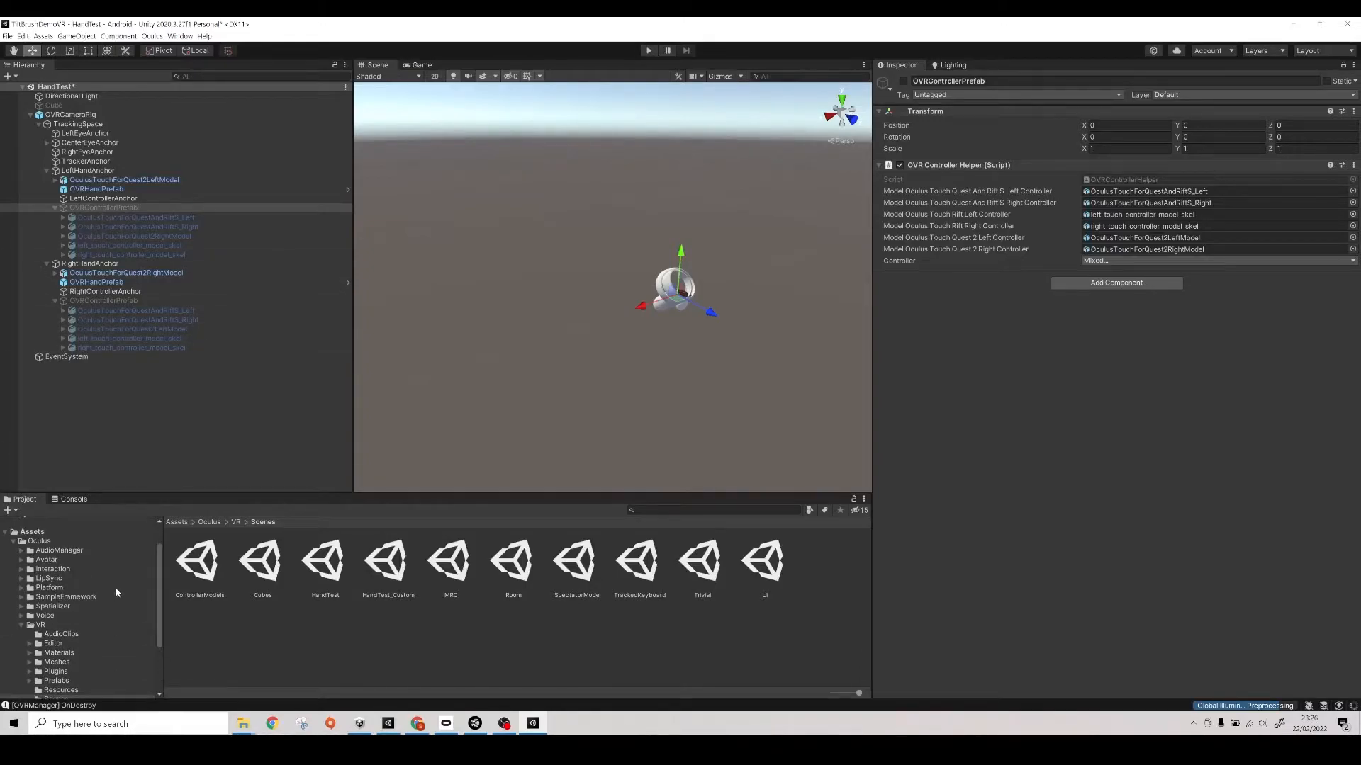
left_click(31, 532)
double_click(326, 566)
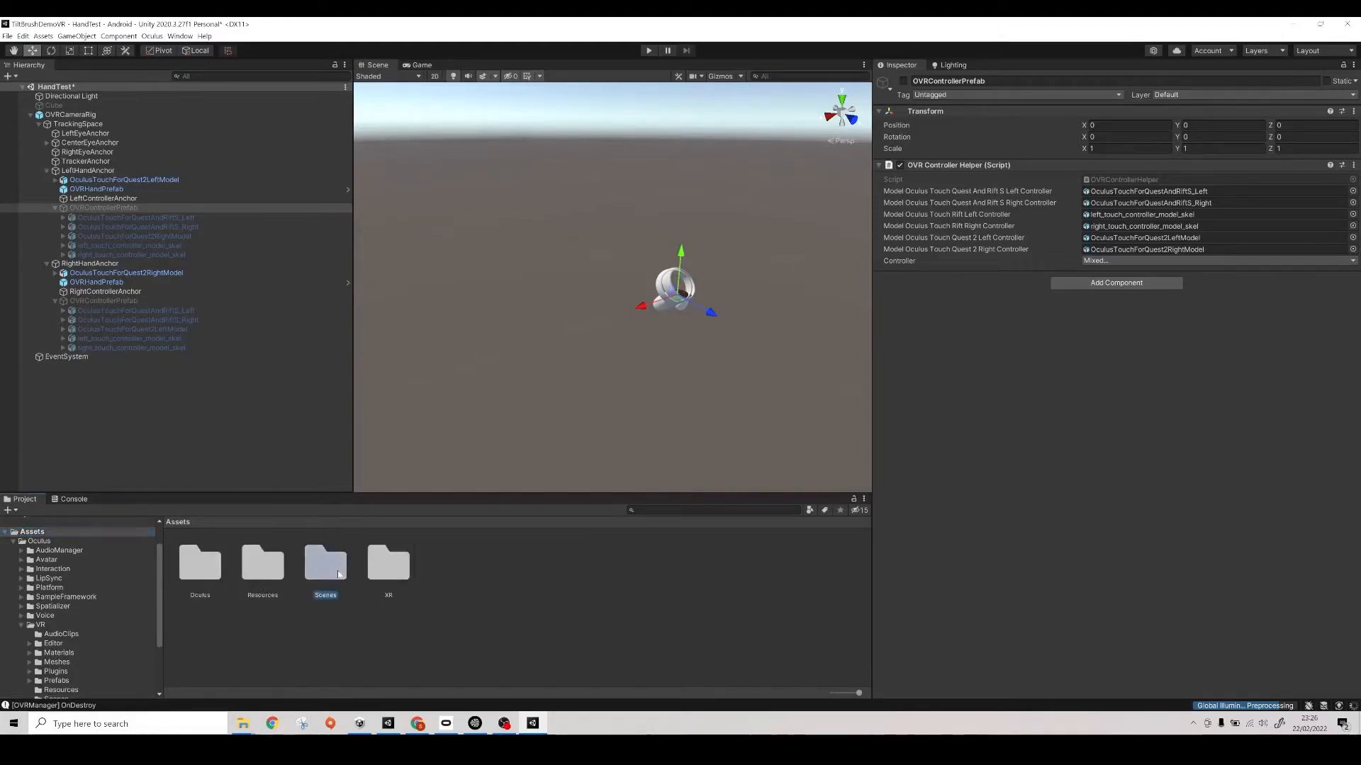
left_click(282, 567)
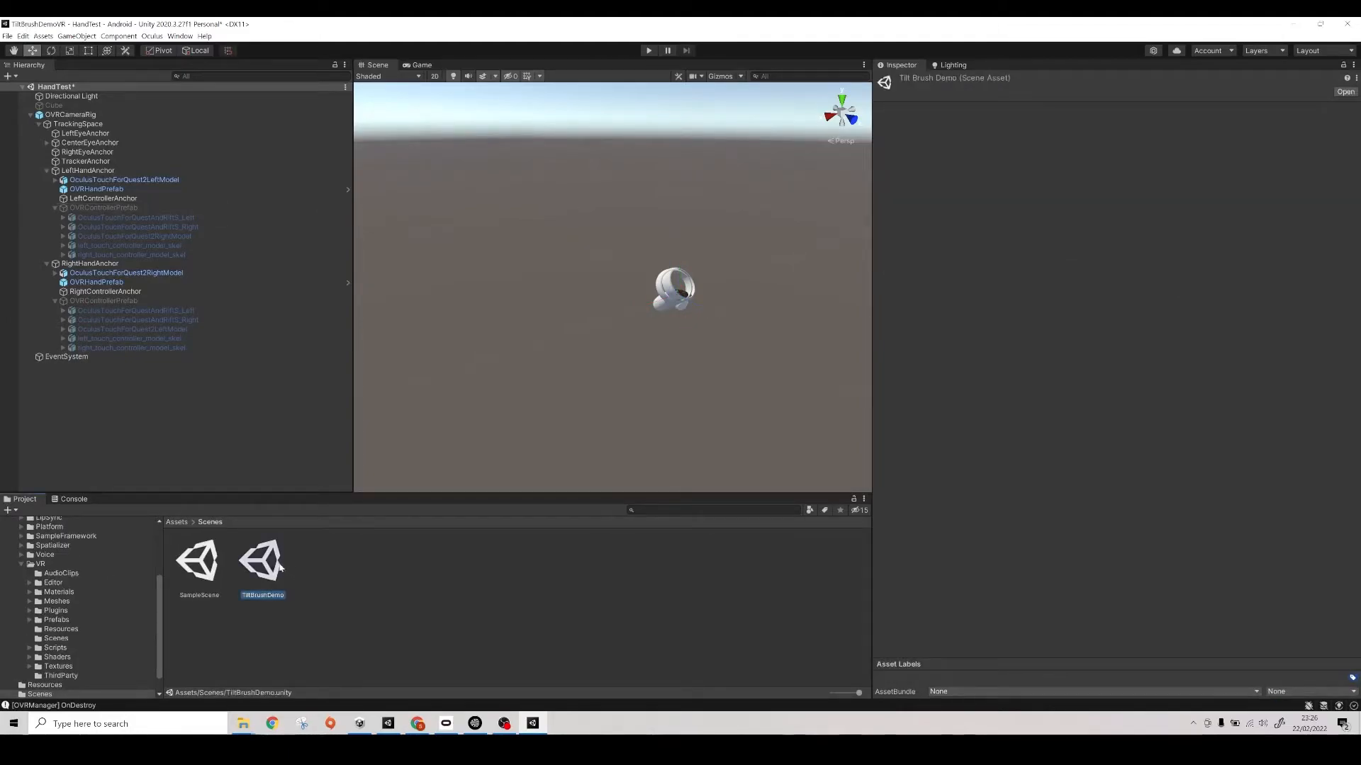
right_click(273, 565)
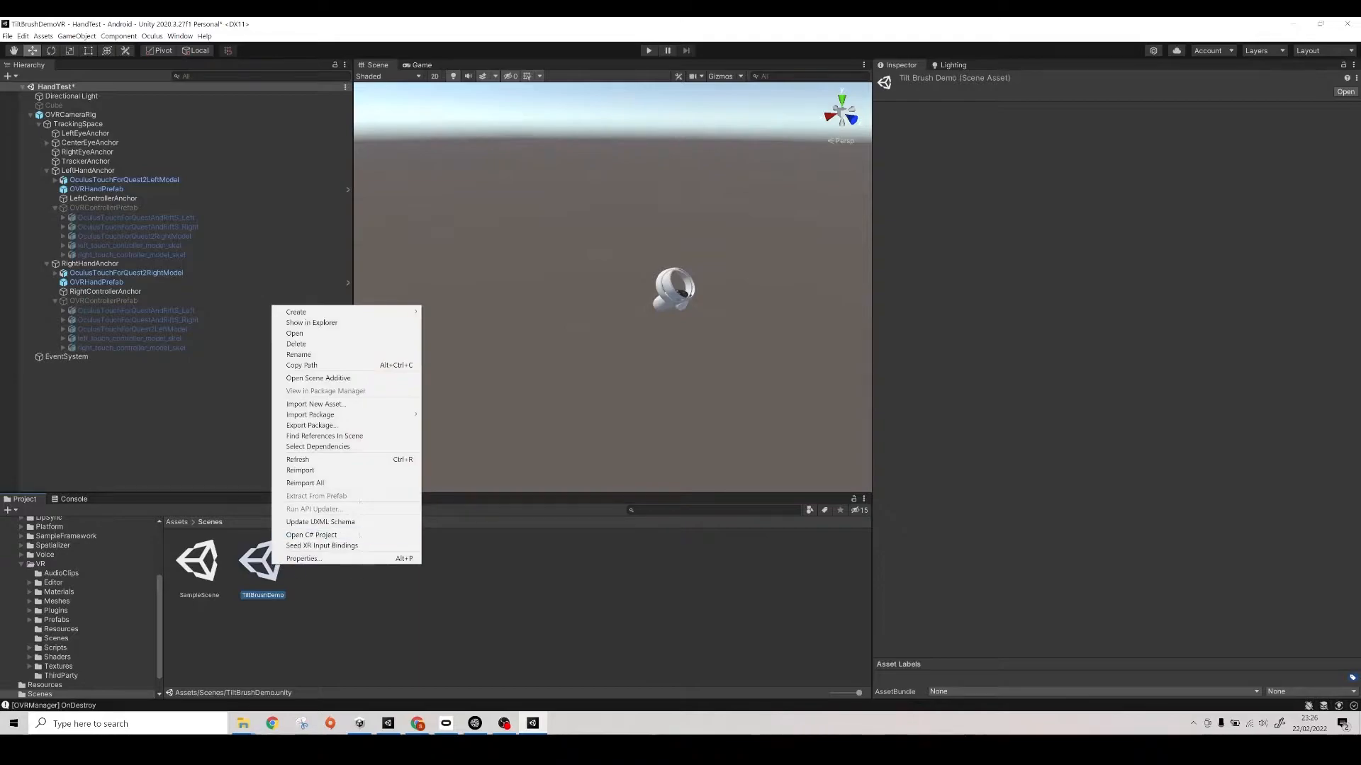
left_click(352, 378)
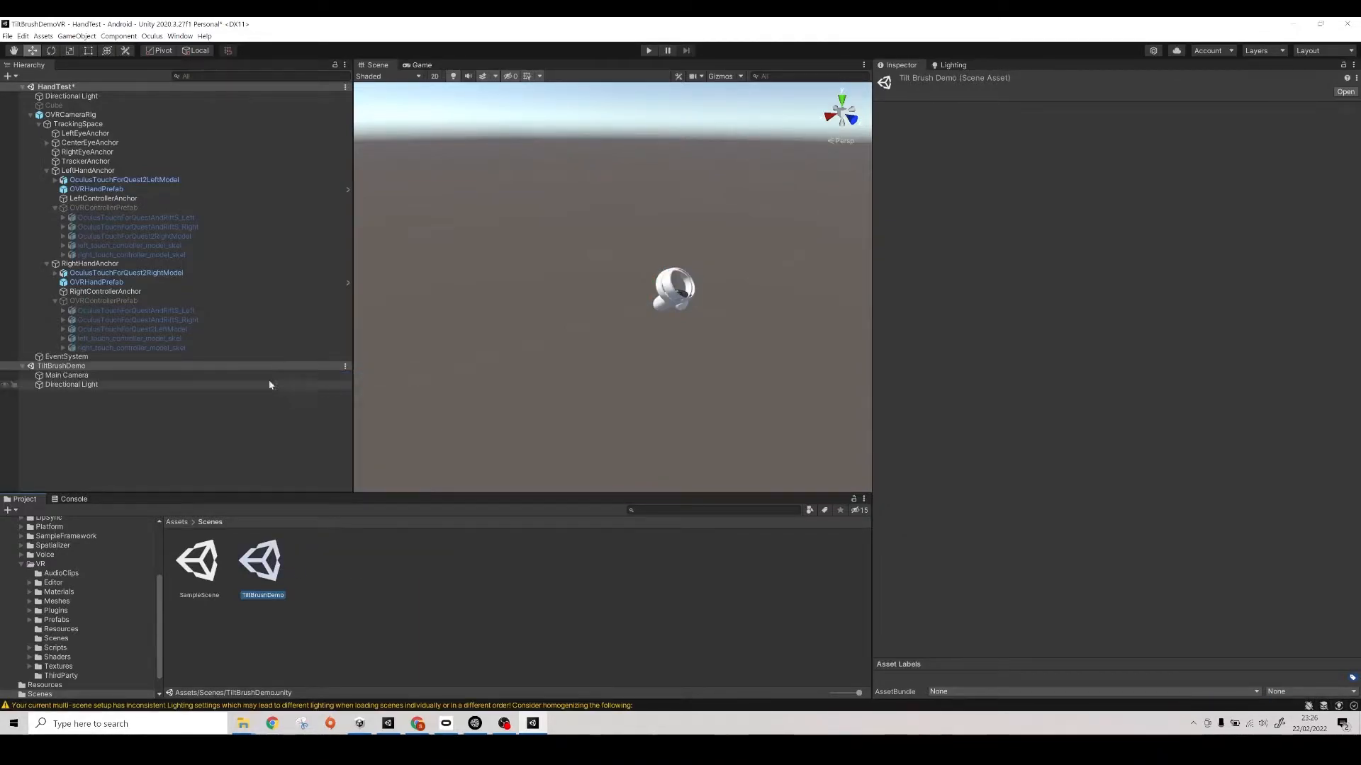
- Duplicate OVRCameraRig in HandTest, move the copy into the TiltBrushDemo scene, and rename it OVRCameraRig
left_click(30, 116)
left_click(60, 118)
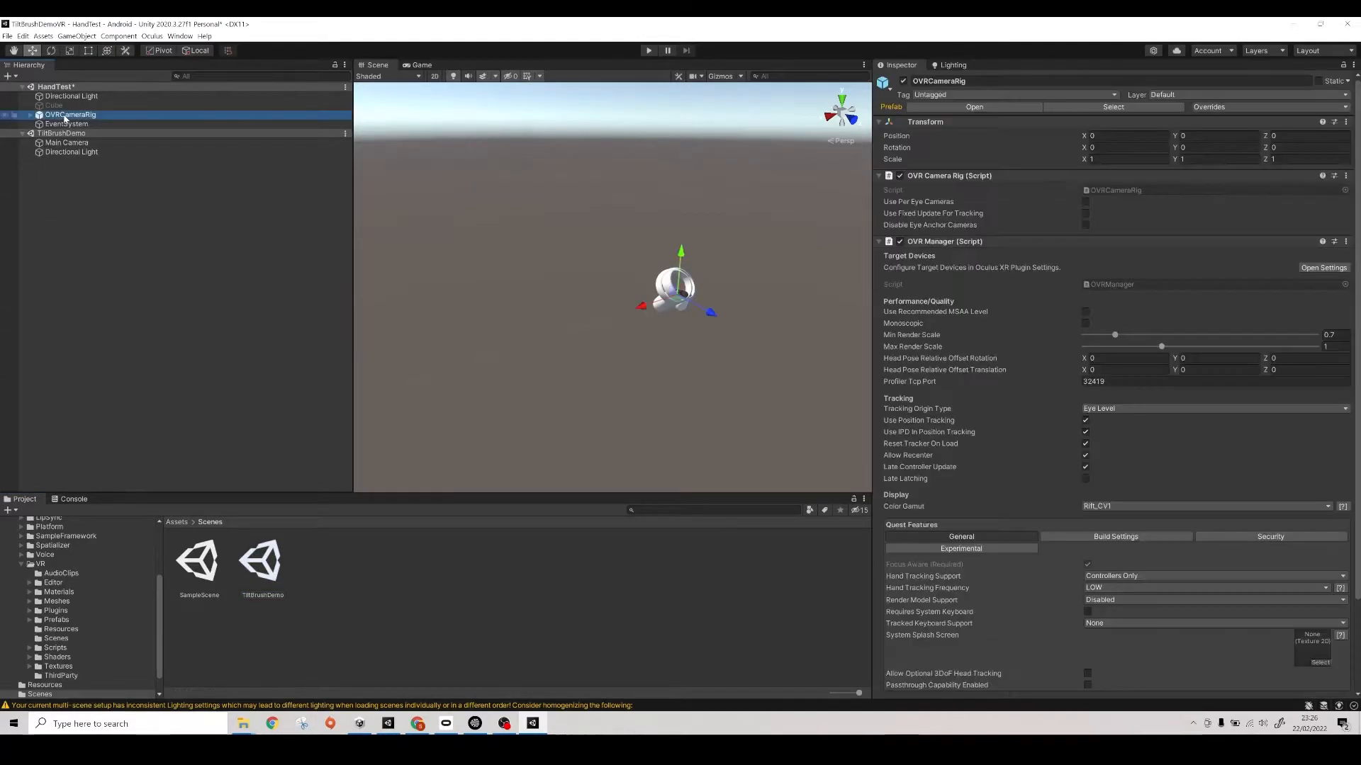
key("ctrl+d")
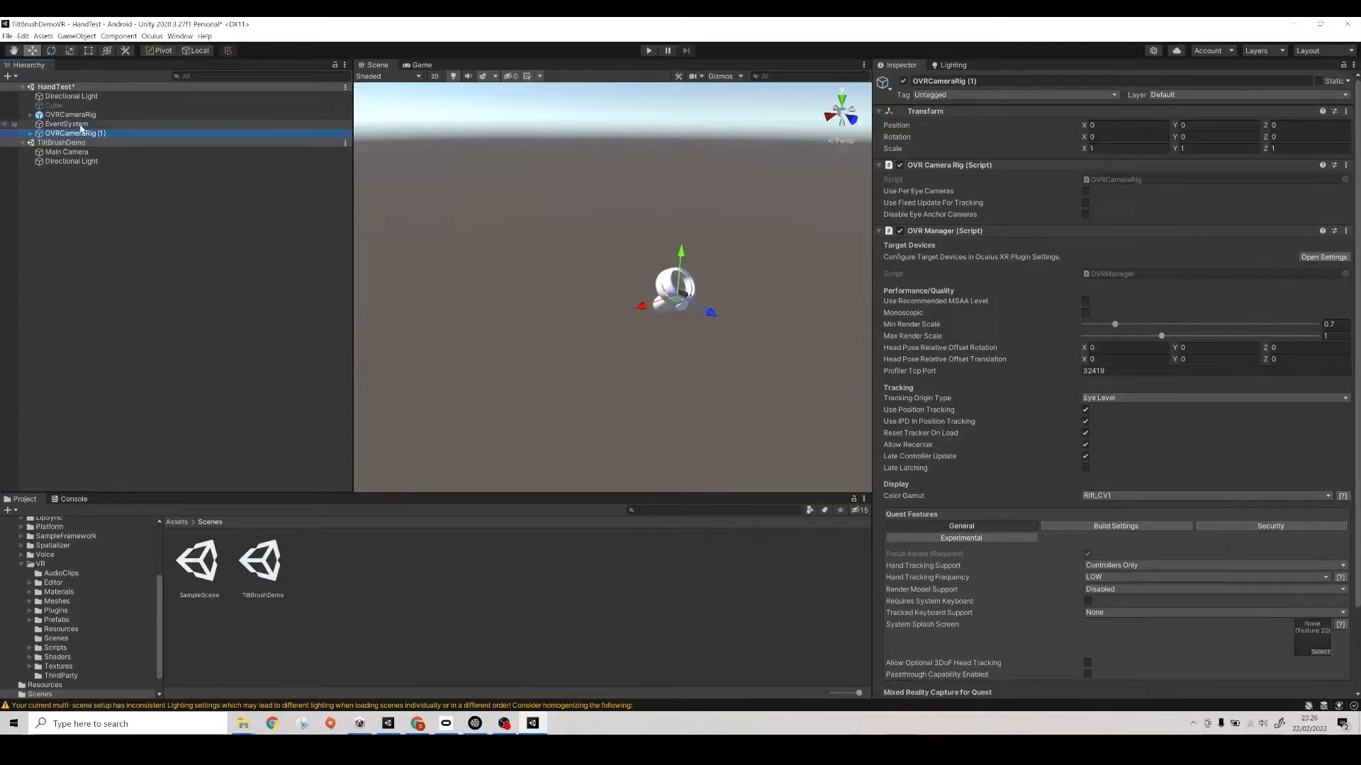
left_click_drag(83, 146, 85, 149)
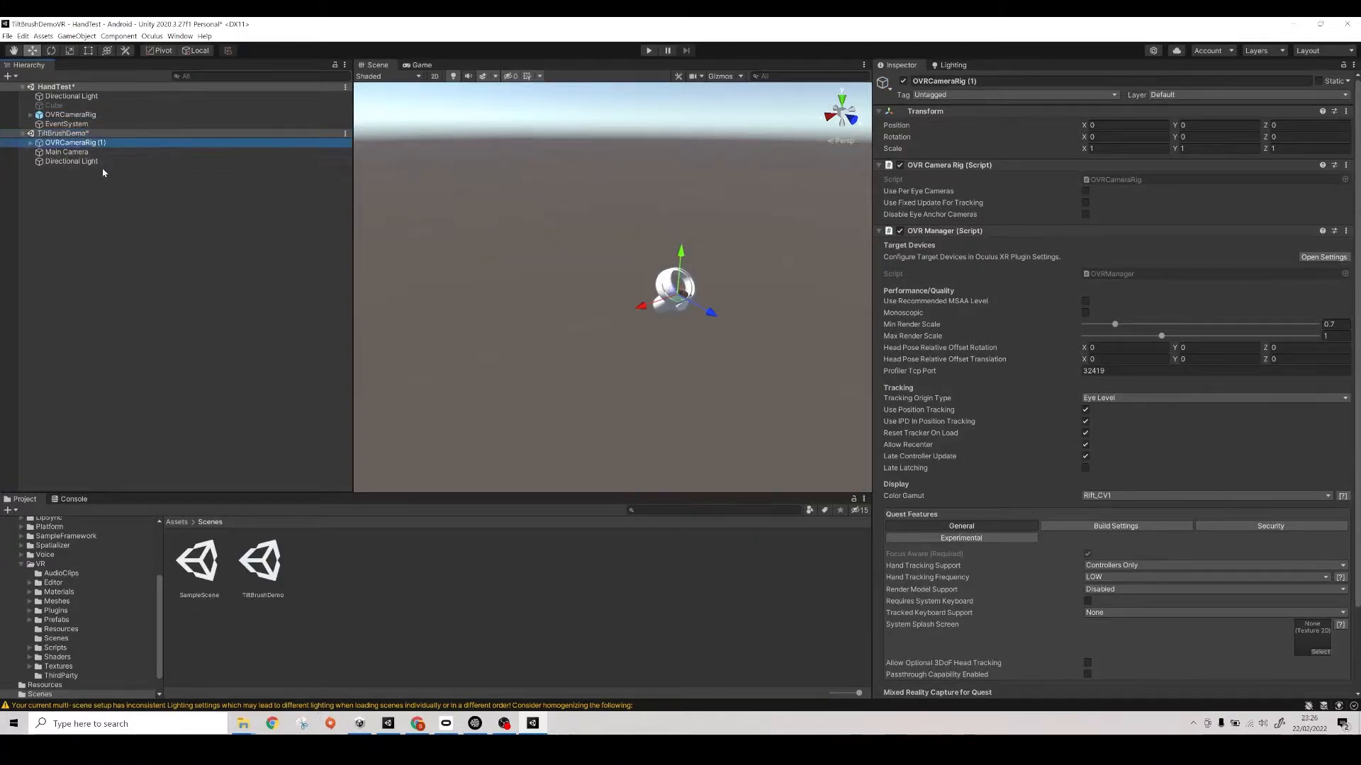
key("F2")
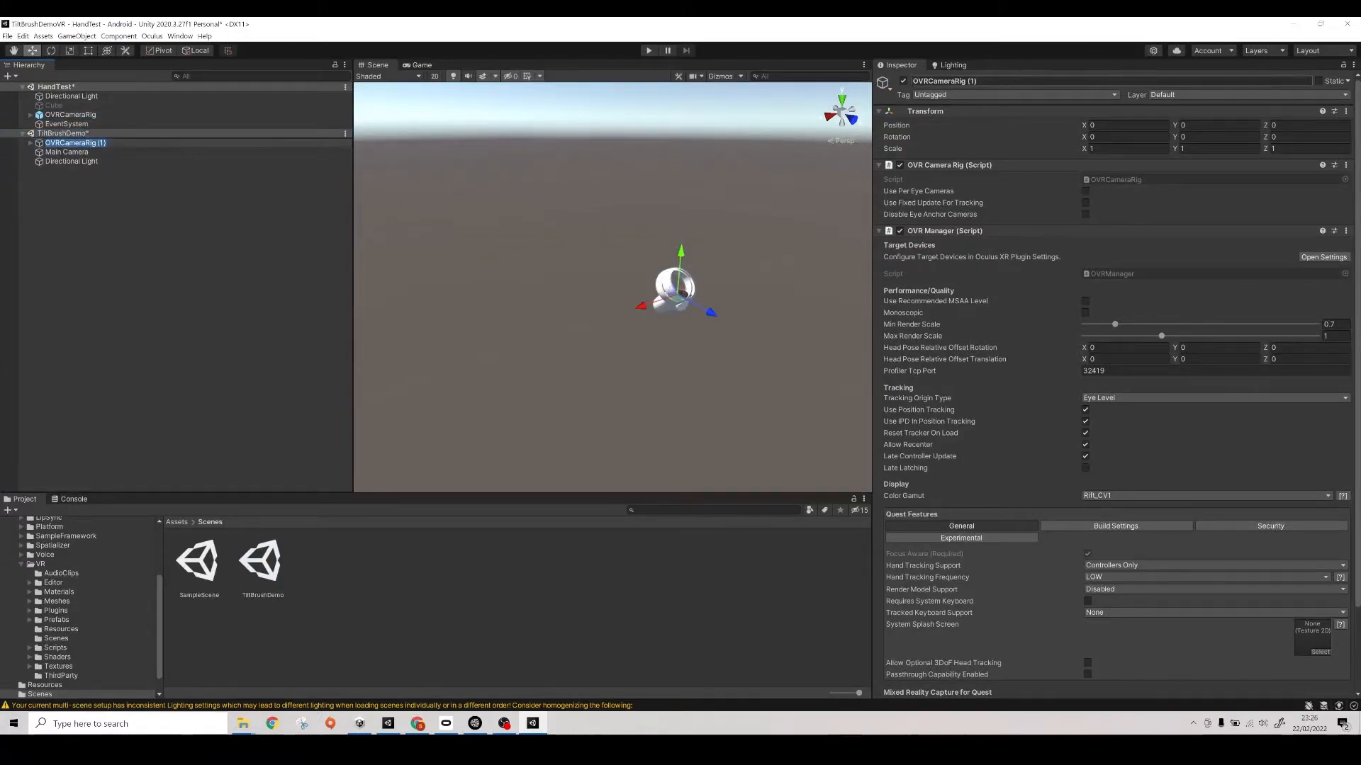
key("End")
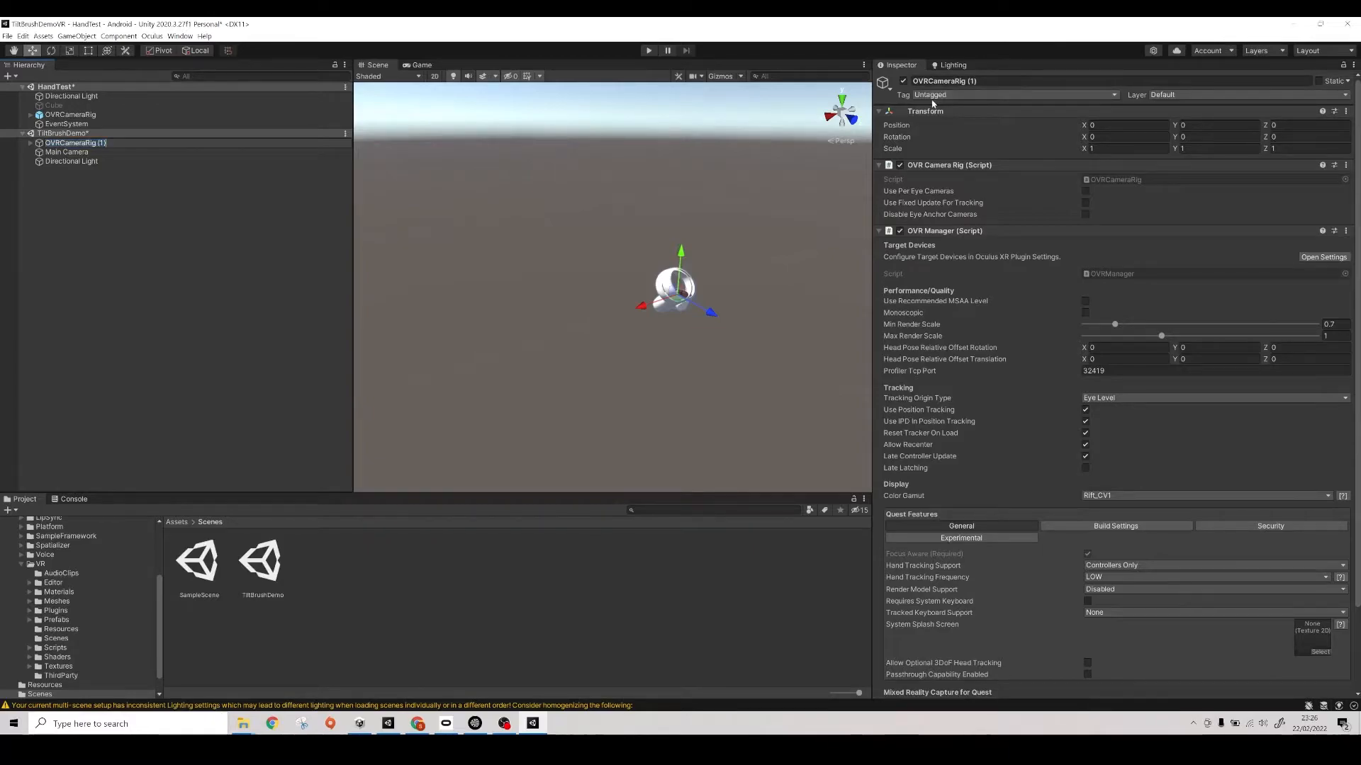
key("Return")
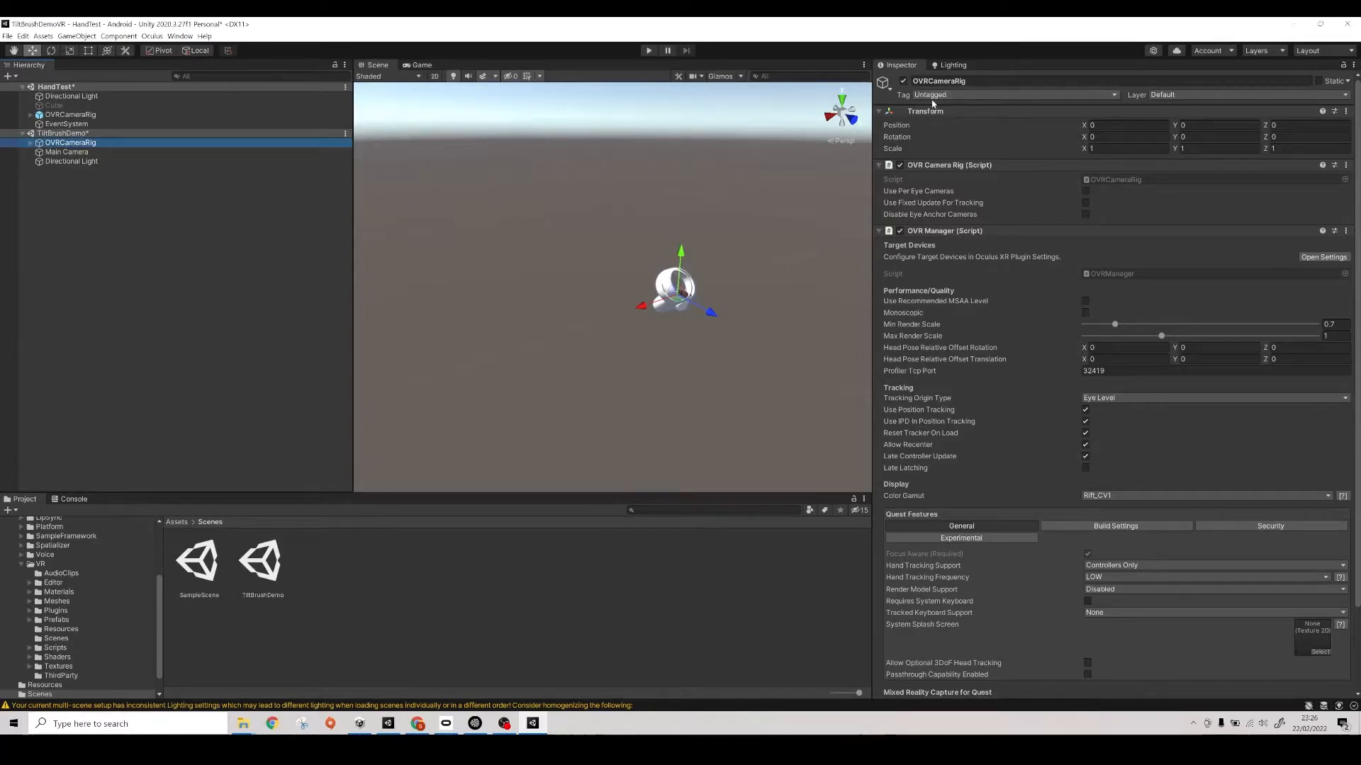
- Remove the HandTest scene from the hierarchy without saving its changes
left_click(344, 89)
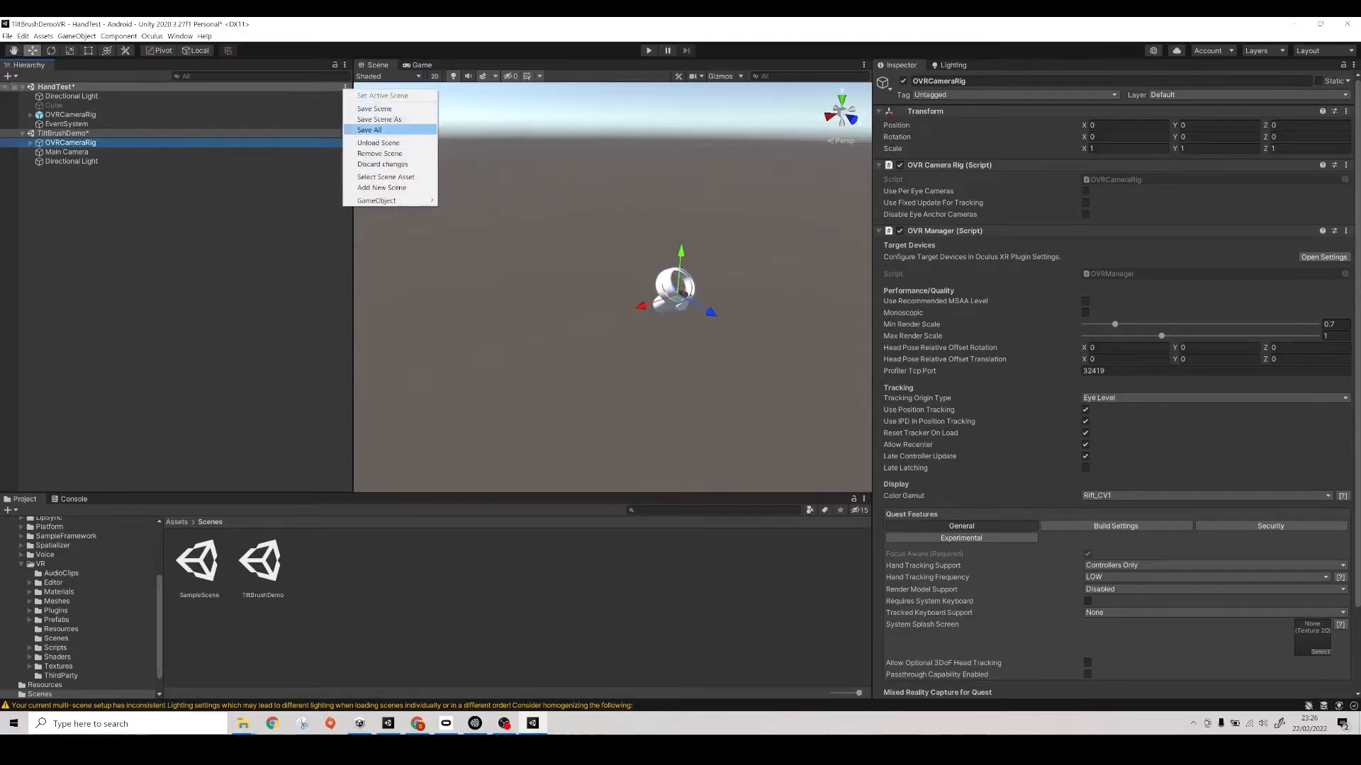
left_click(378, 154)
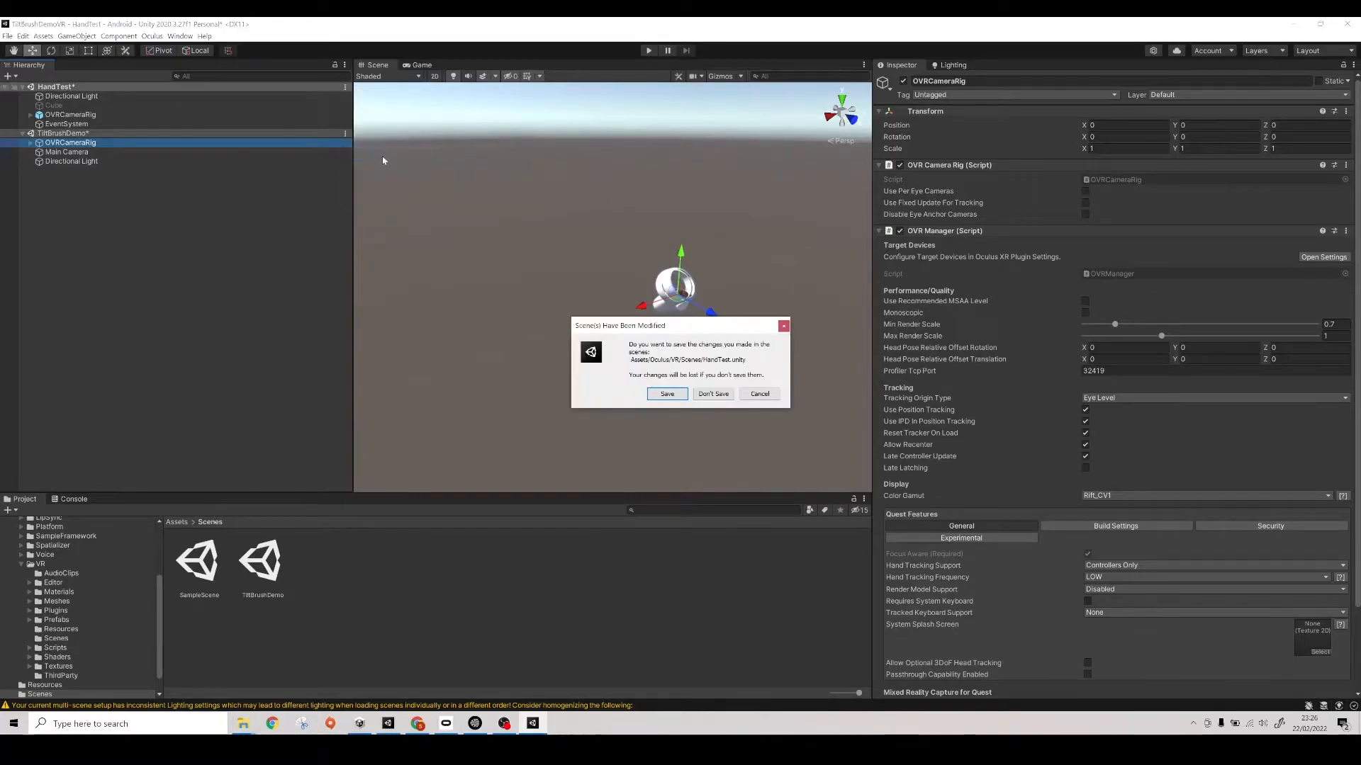
left_click(720, 395)
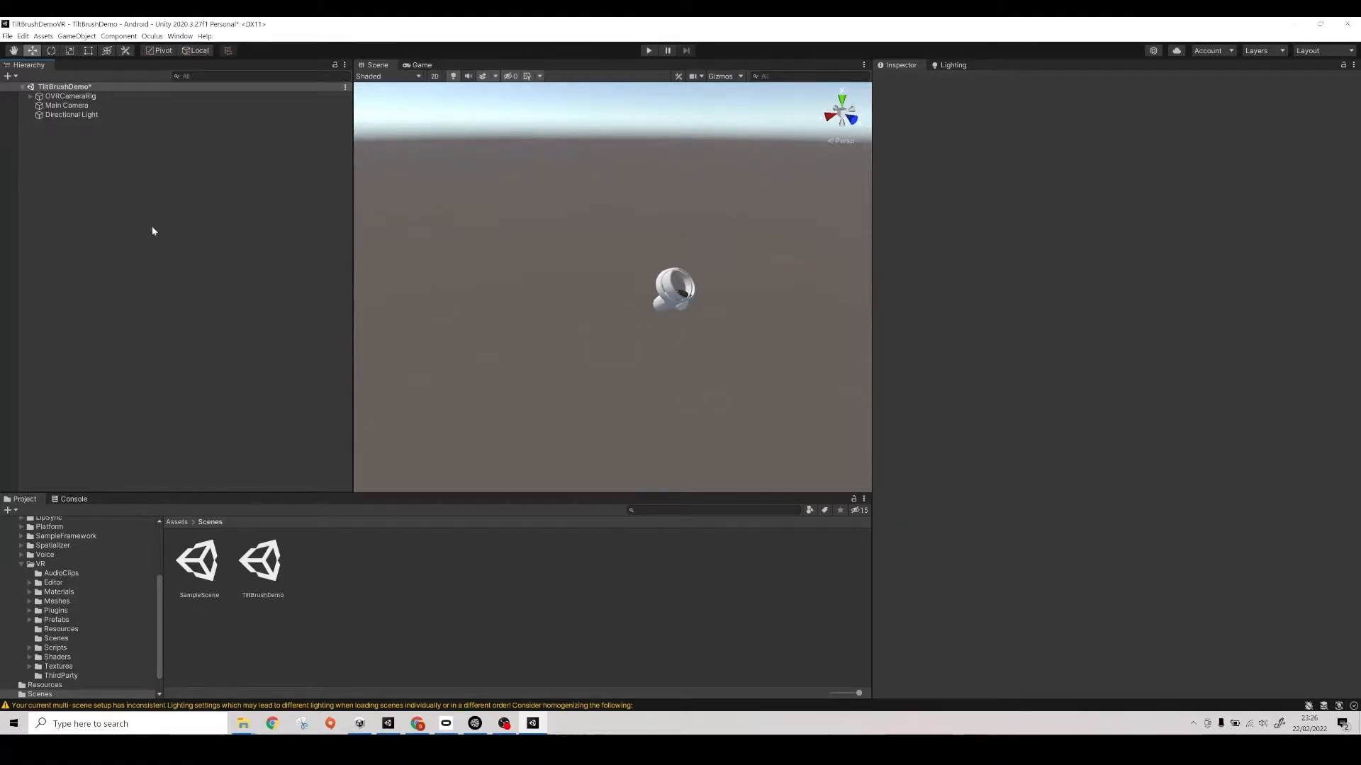
- Examine the copied OVRCameraRig's TrackingSpace and the contents of its left and right hand anchors
left_click(31, 97)
left_click(44, 105)
left_click(39, 106)
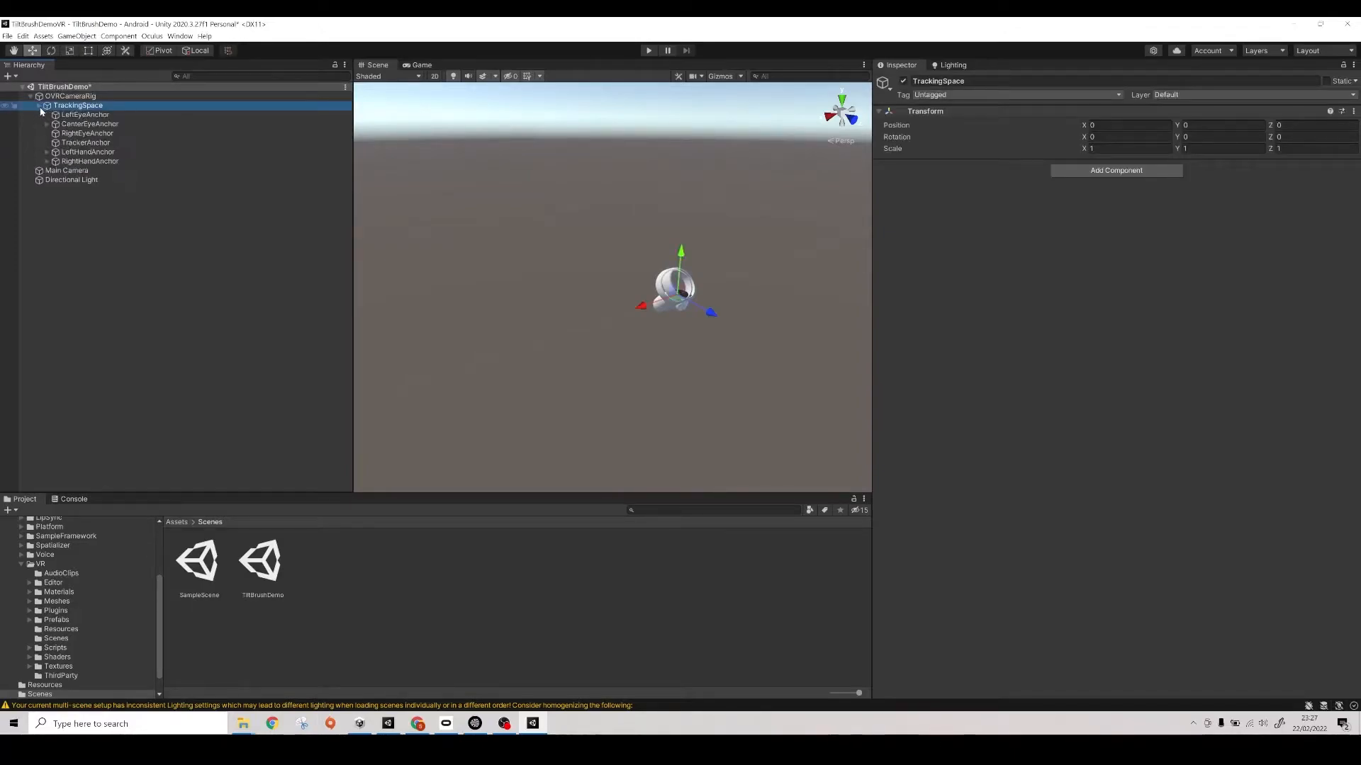
left_click(47, 153)
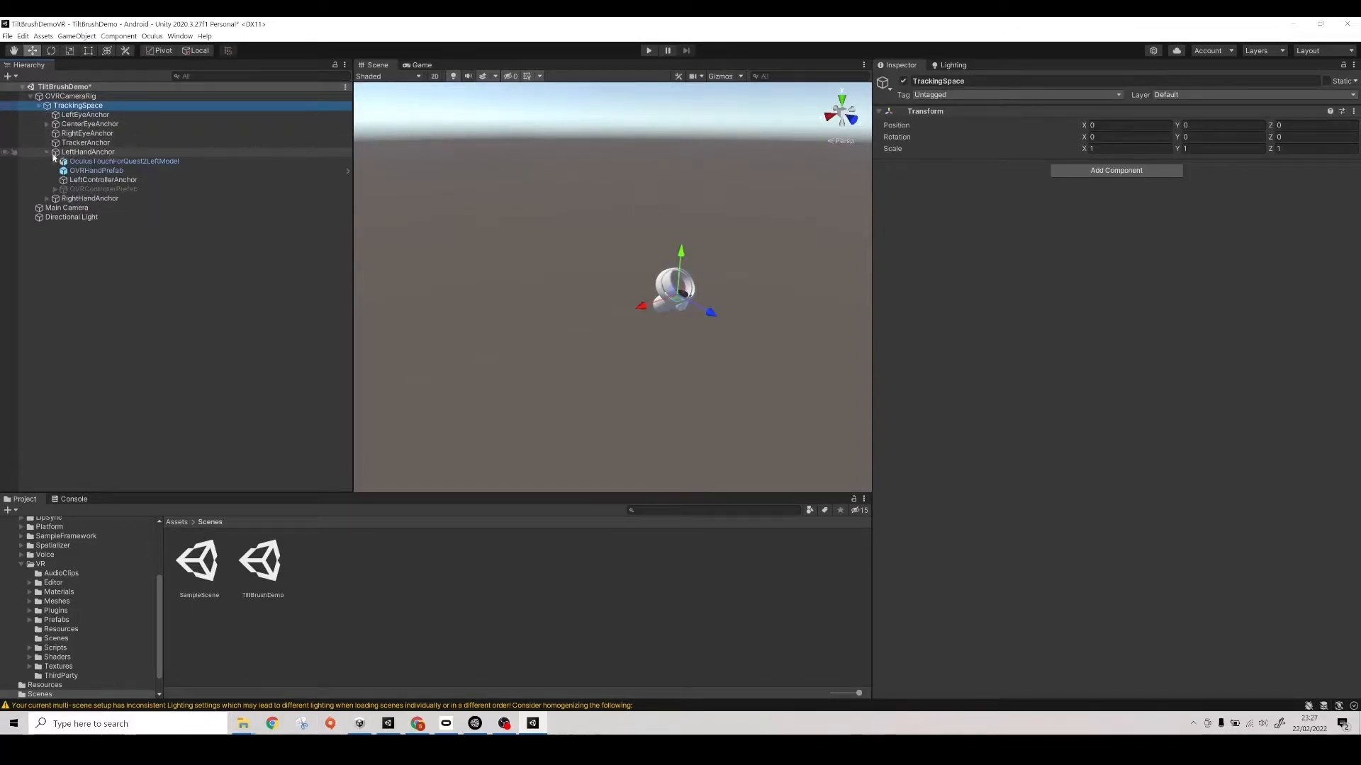
left_click(46, 198)
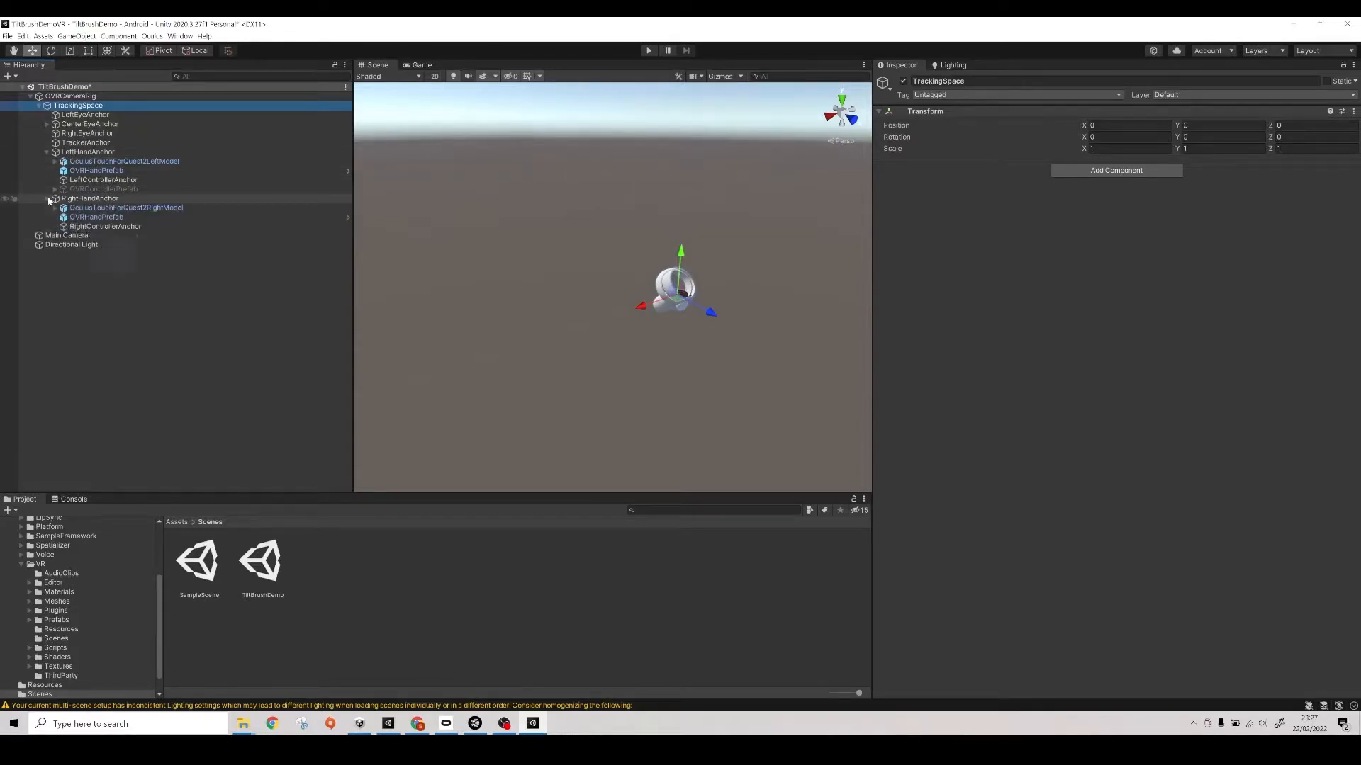
left_click(30, 96)
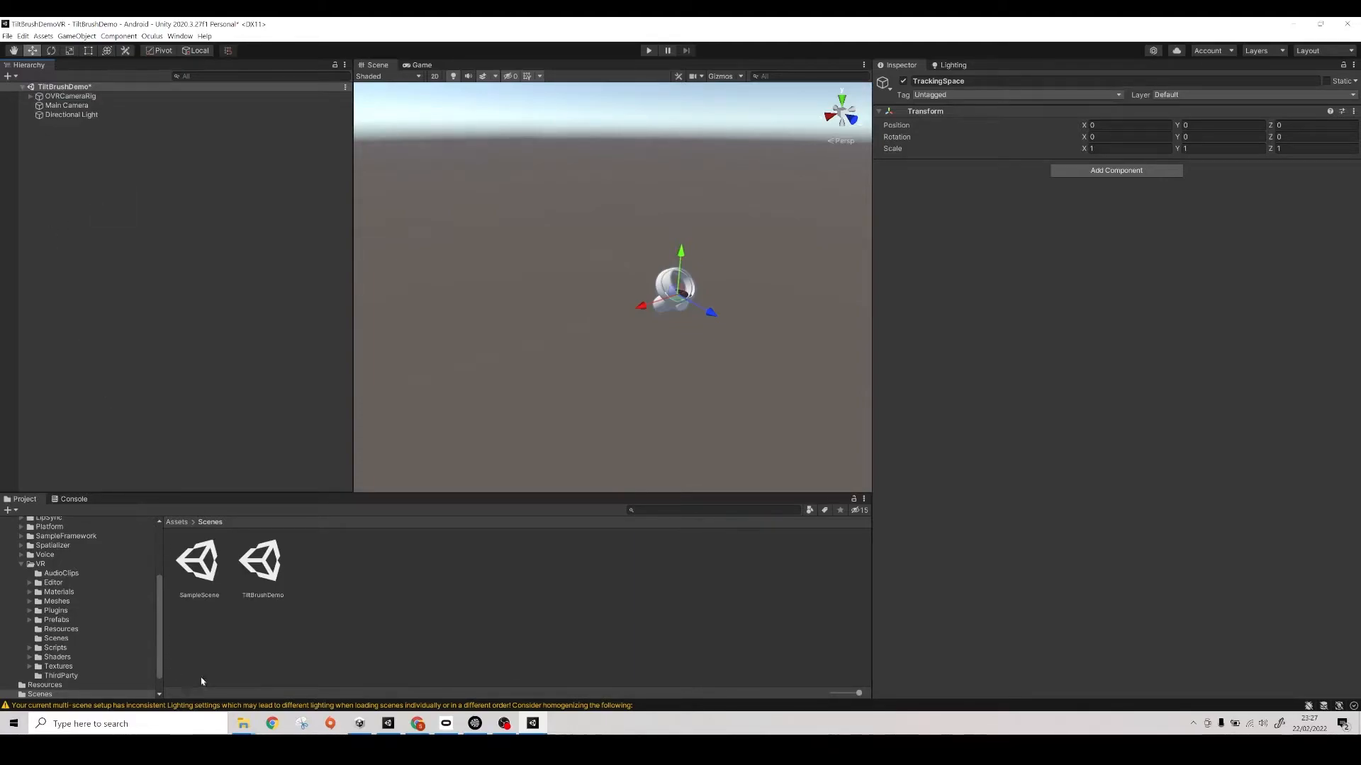
- Import the TiltBrushModel folder from New folder on the Desktop into the project's root Assets folder
mouse_move(243, 722)
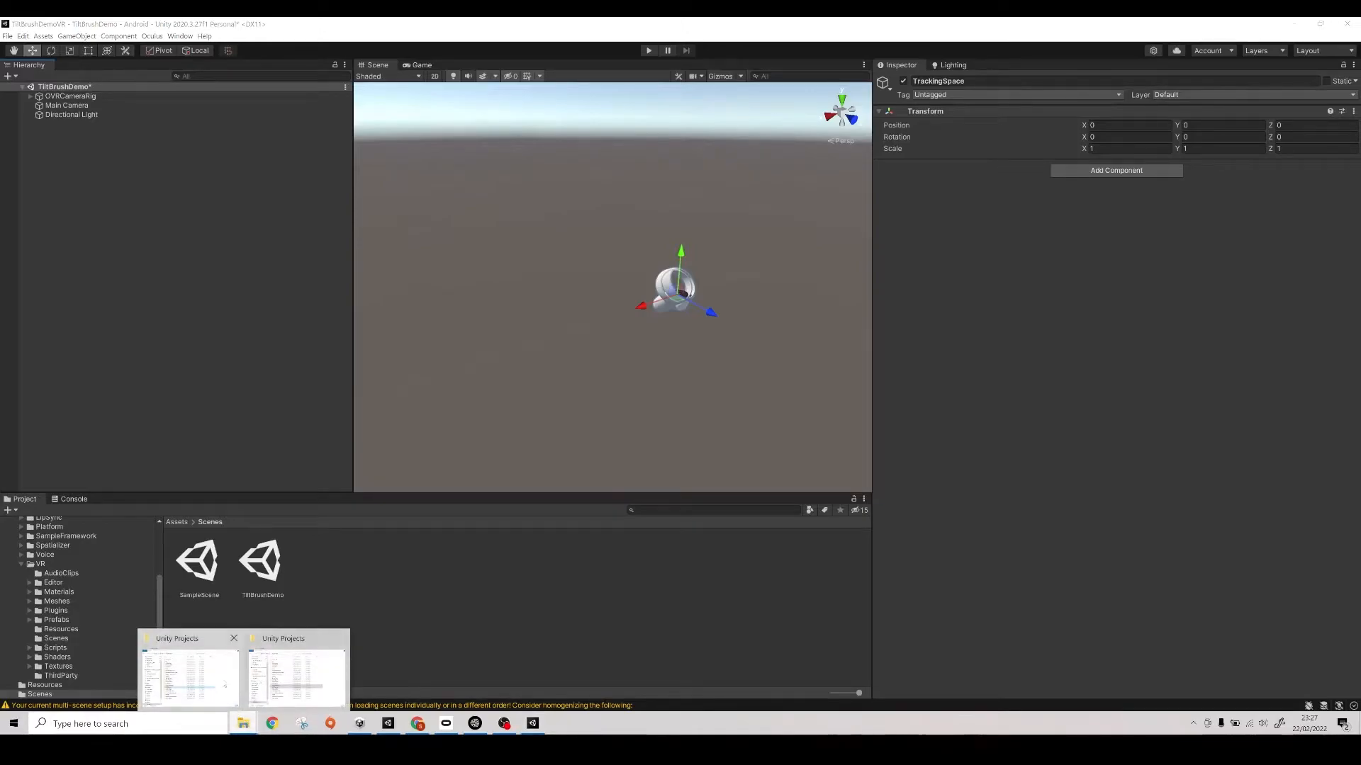
left_click(224, 686)
left_click(771, 511)
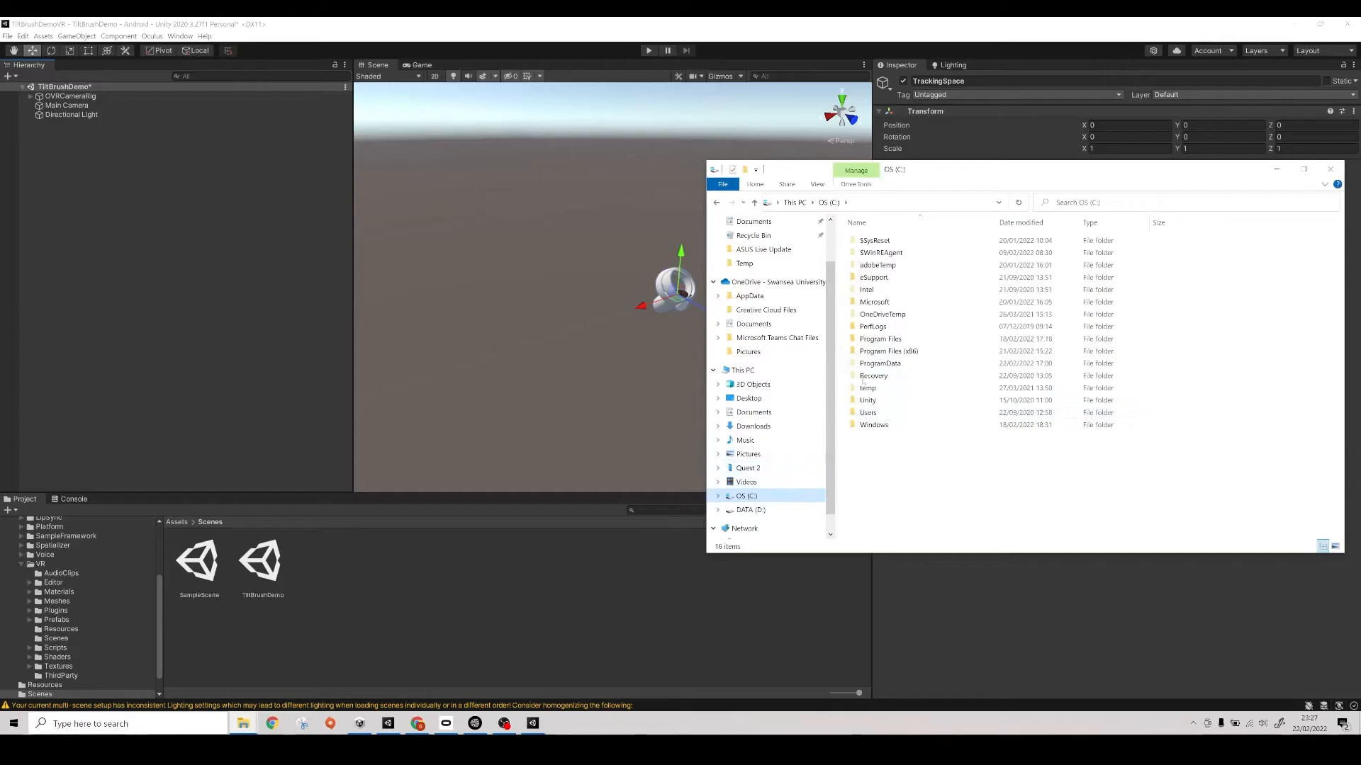
left_click(786, 396)
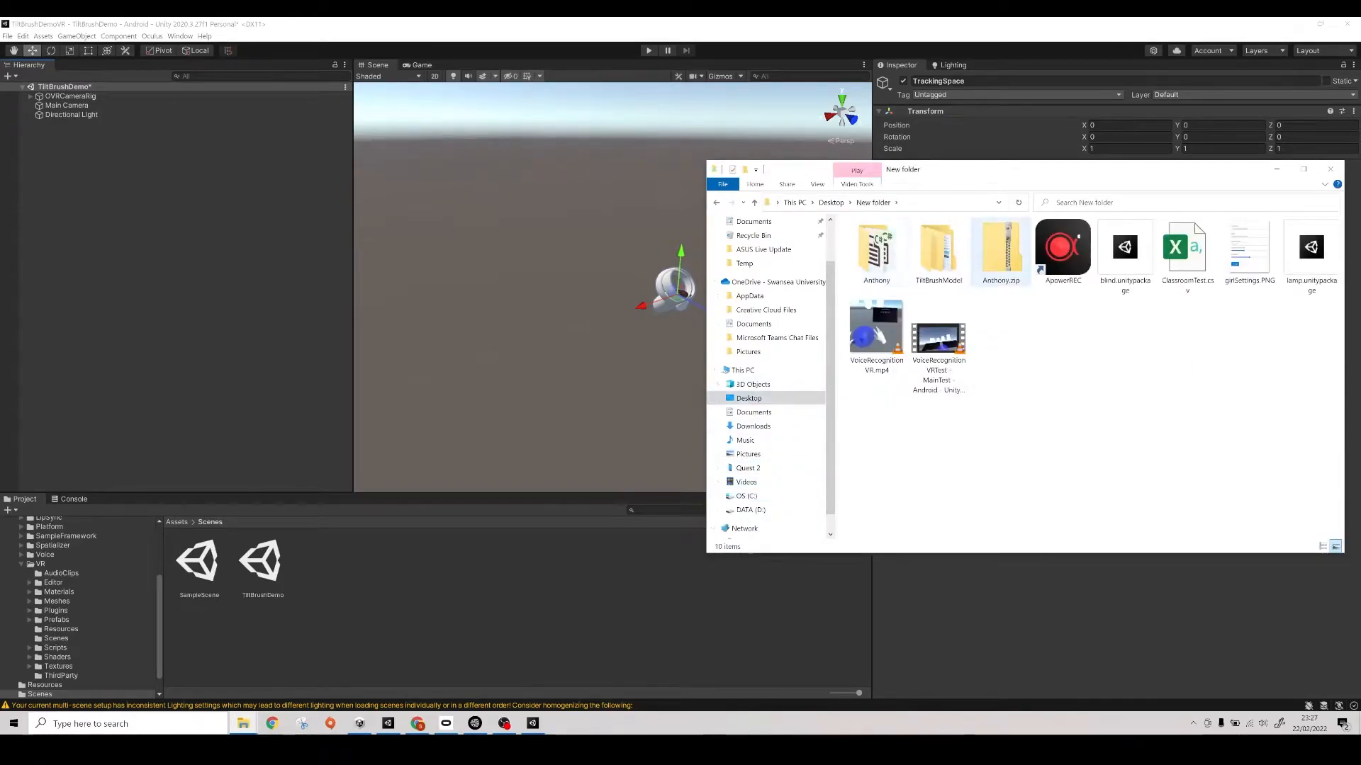
left_click_drag(942, 255, 388, 519)
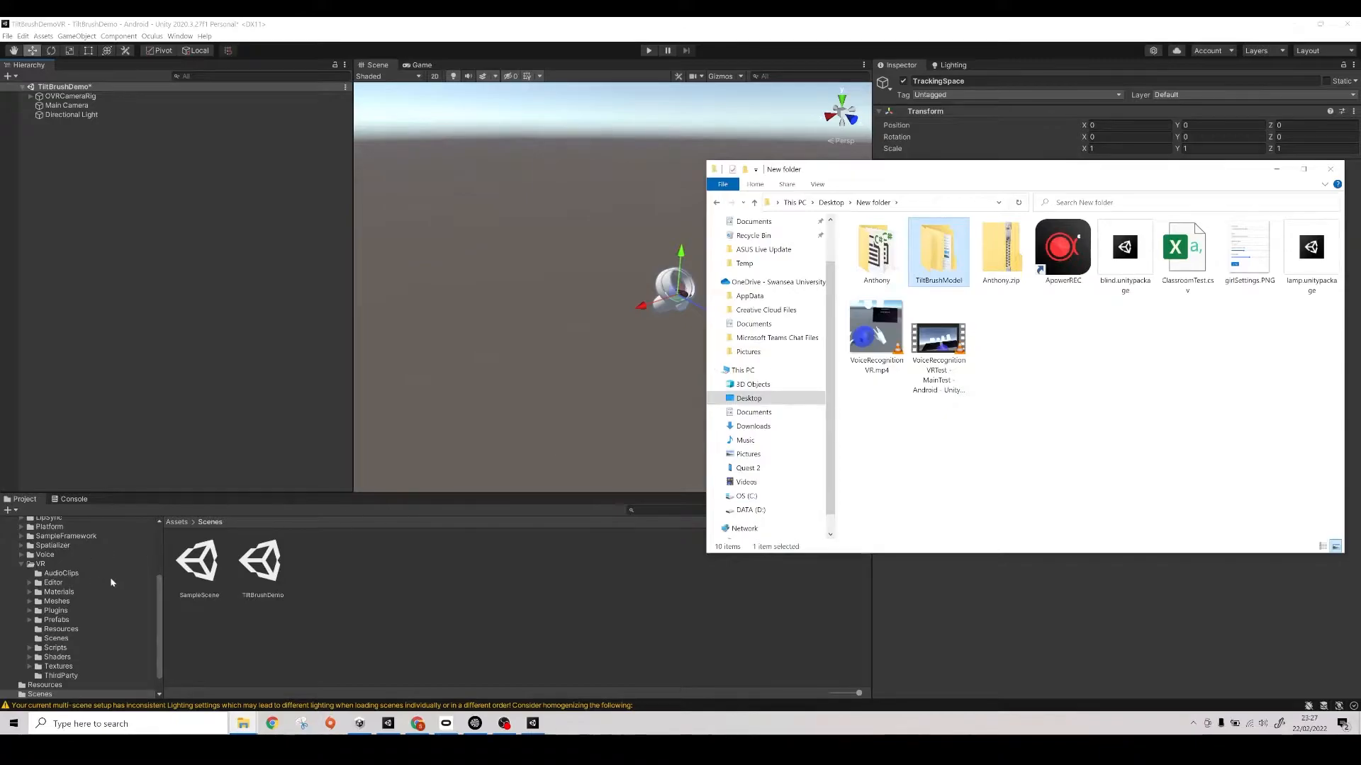
left_click(158, 600)
scroll(51, 578, "up", 5)
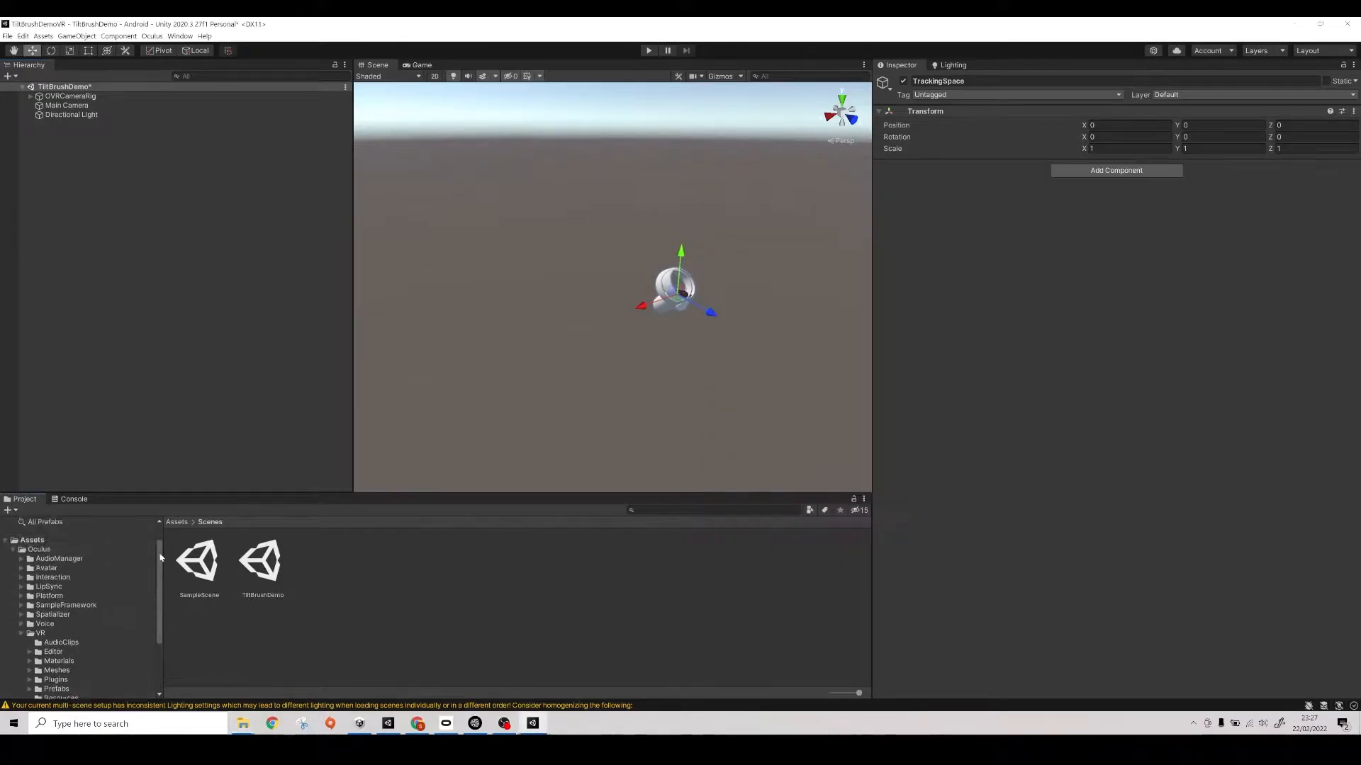
left_click(32, 567)
mouse_move(243, 723)
left_click(227, 681)
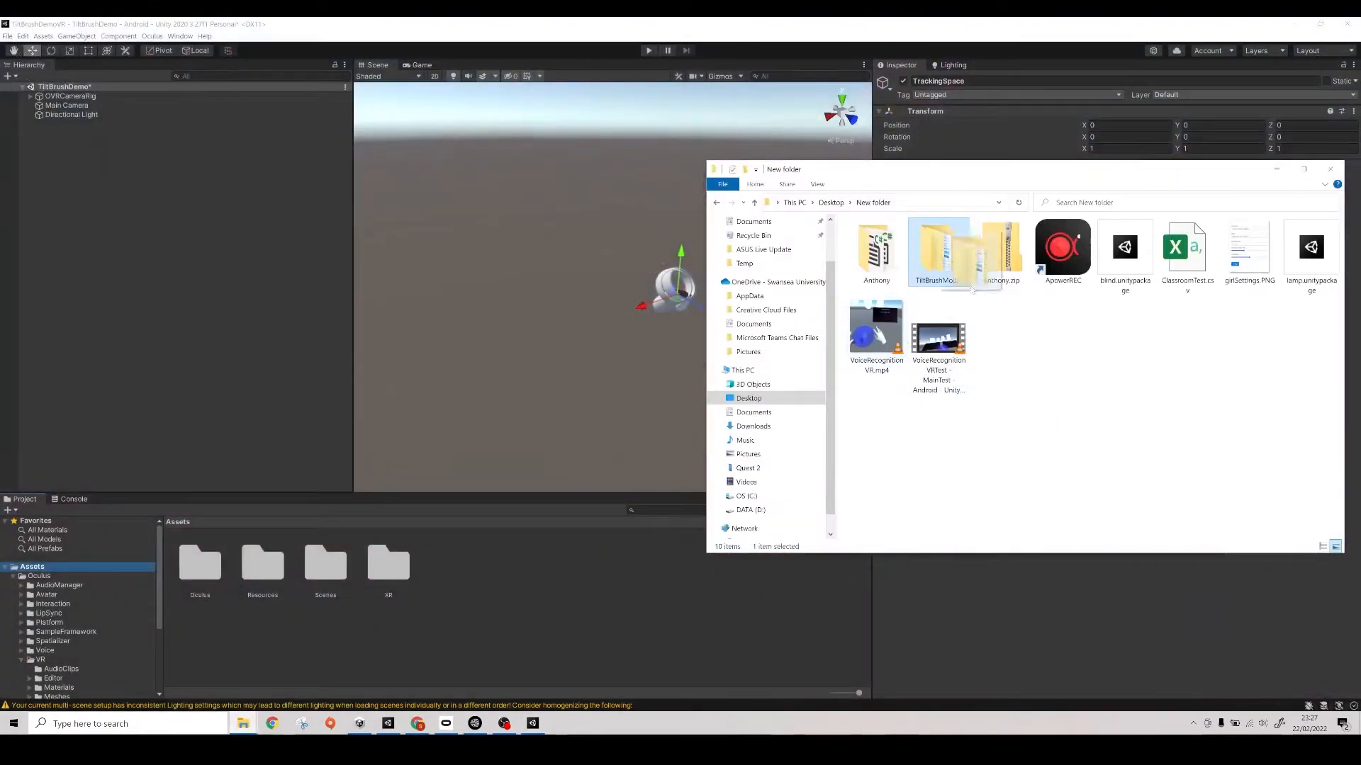
left_click_drag(499, 596, 499, 596)
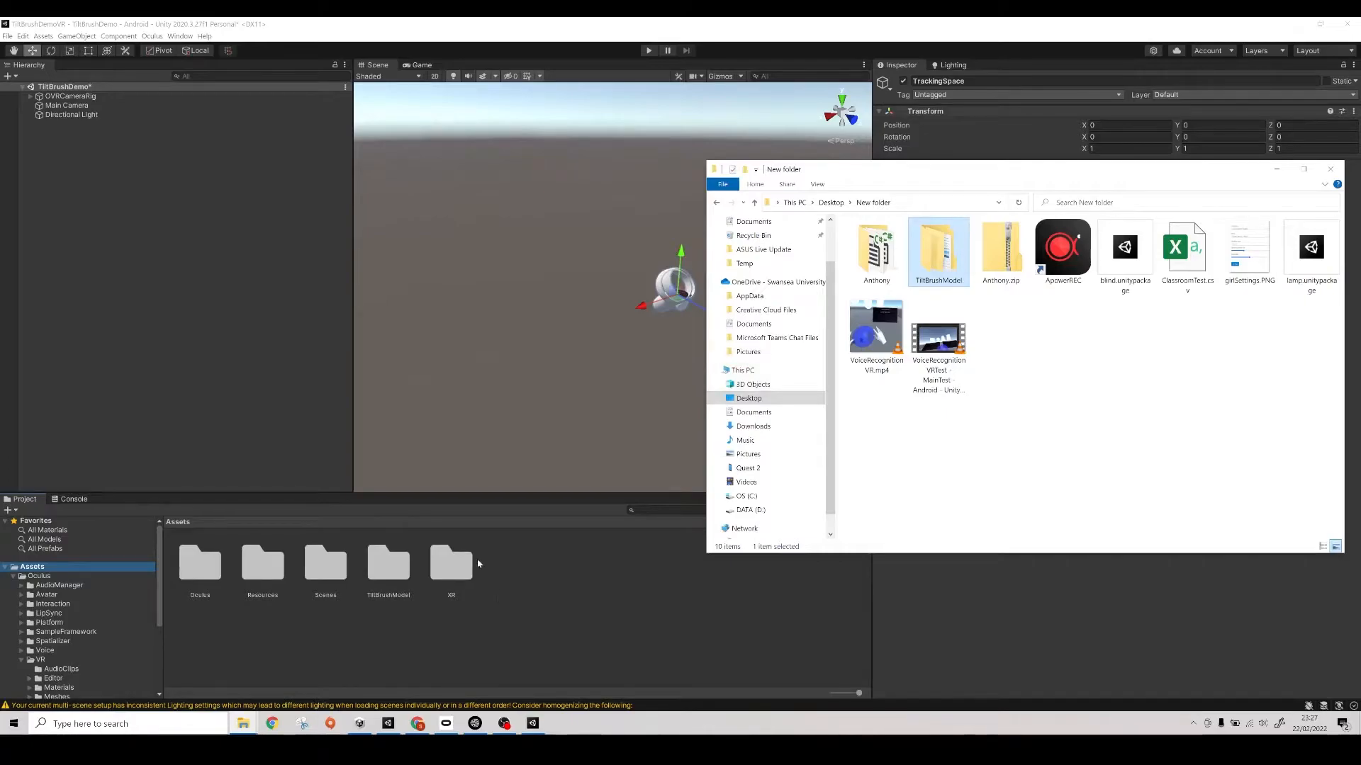
- Bring the tilt-brush-toolkit-UnitySDK package from the Downloads folder into the project's Assets and minimise the file window
left_click(756, 427)
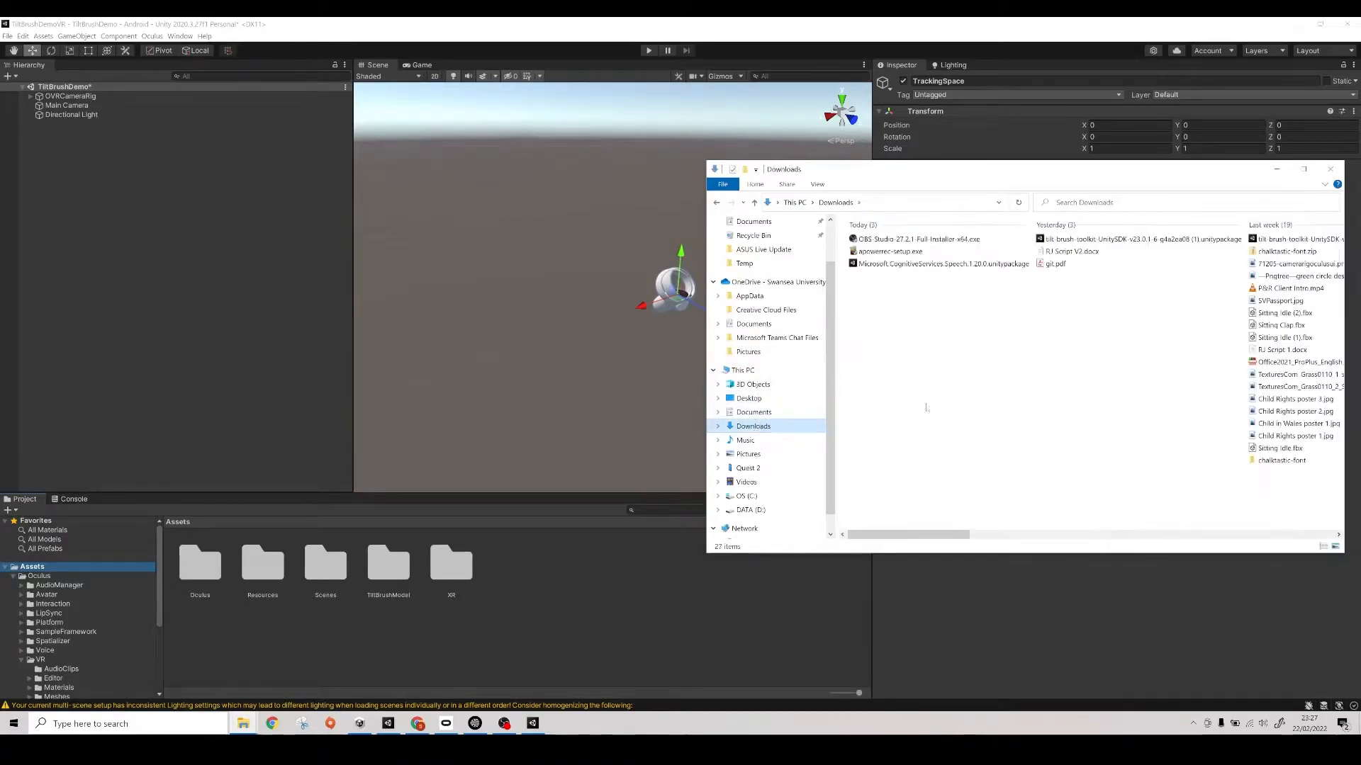
mouse_move(1134, 239)
left_mouse_down()
mouse_move(1163, 276)
mouse_move(549, 639)
mouse_move(404, 645)
left_mouse_up()
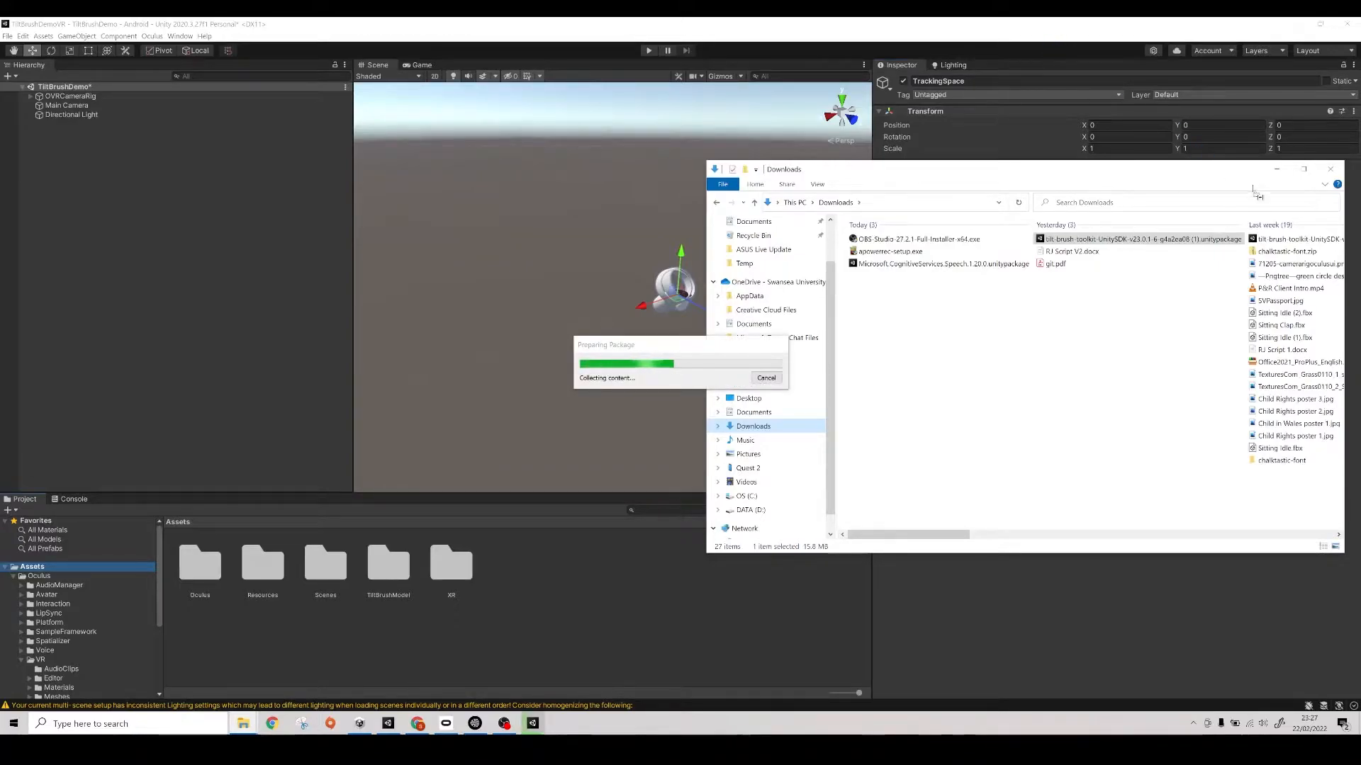
left_click(1274, 172)
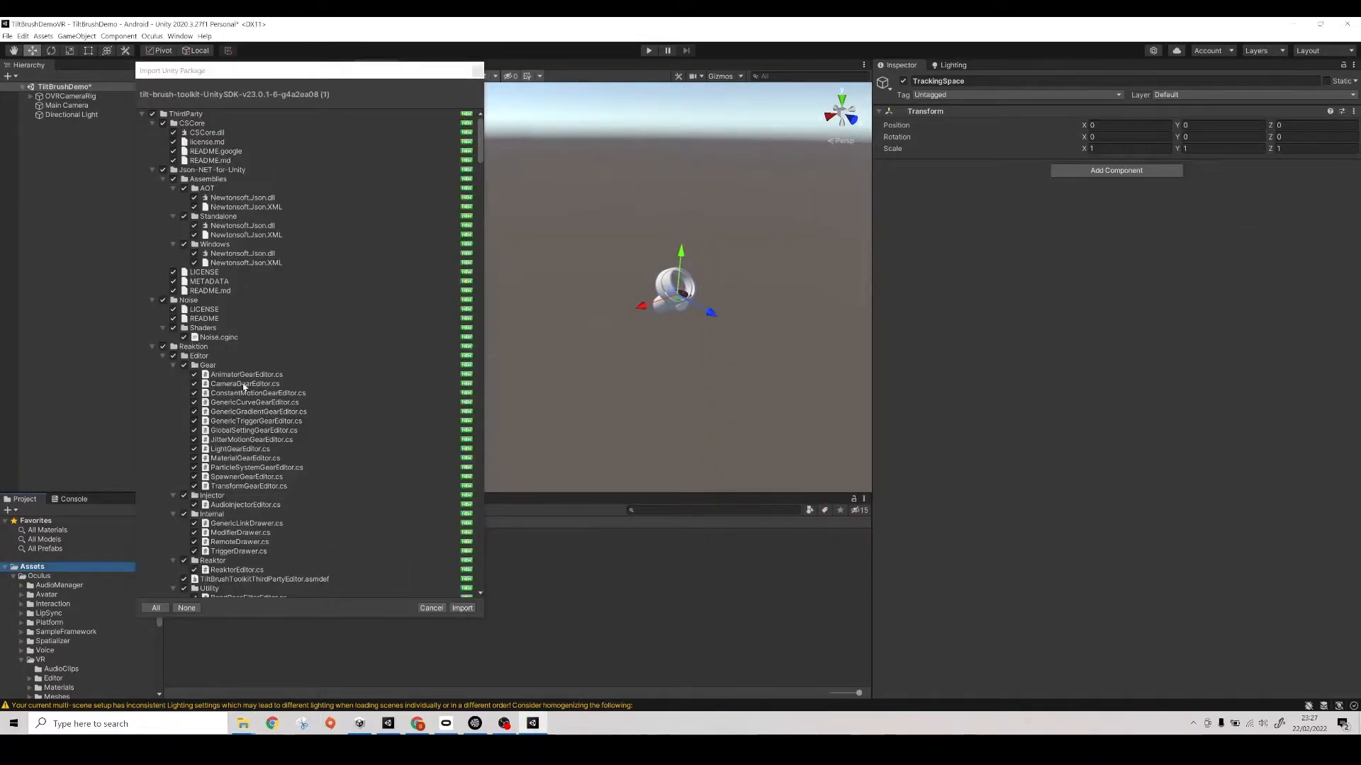
- Exclude the AOT, Standalone and Windows folders of Json-NET-for-Unity and import the rest of the Tilt Brush toolkit package
left_click(184, 188)
left_click(185, 216)
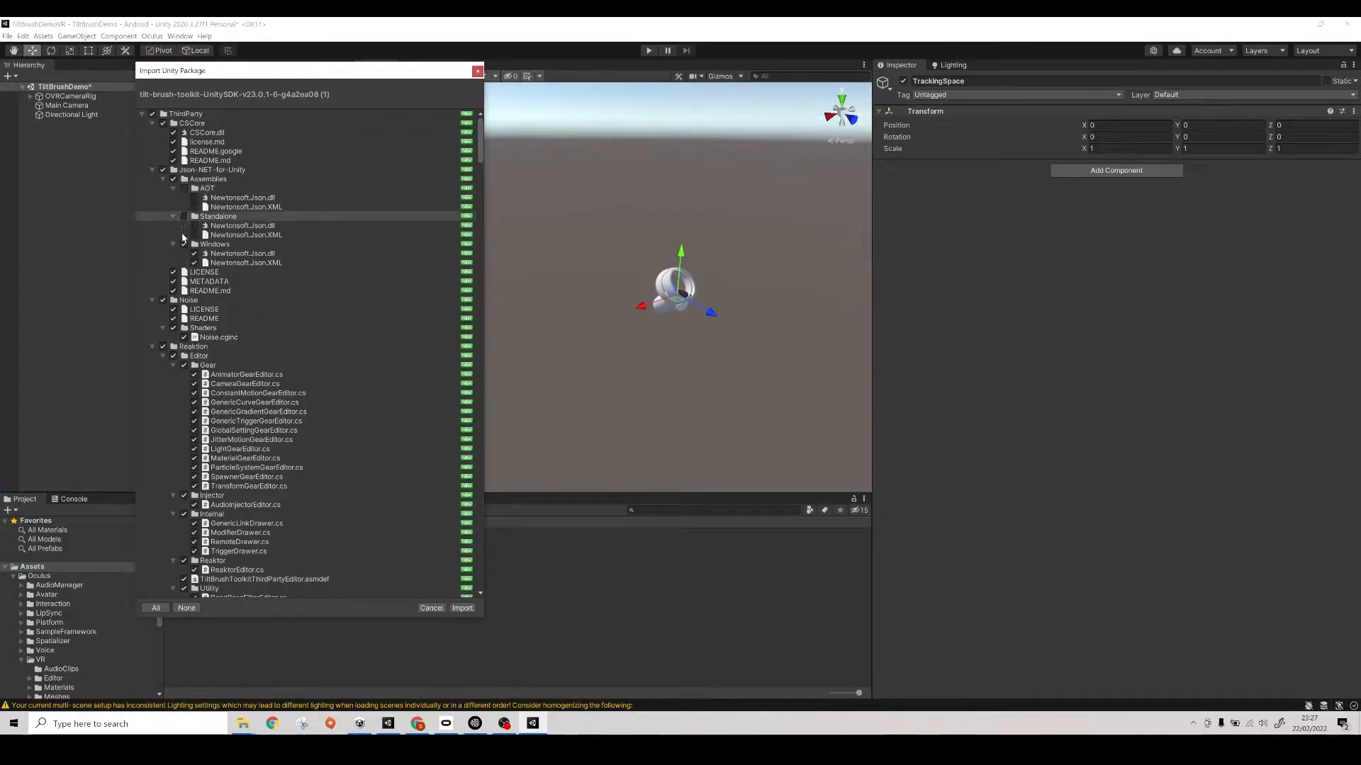
left_click(184, 245)
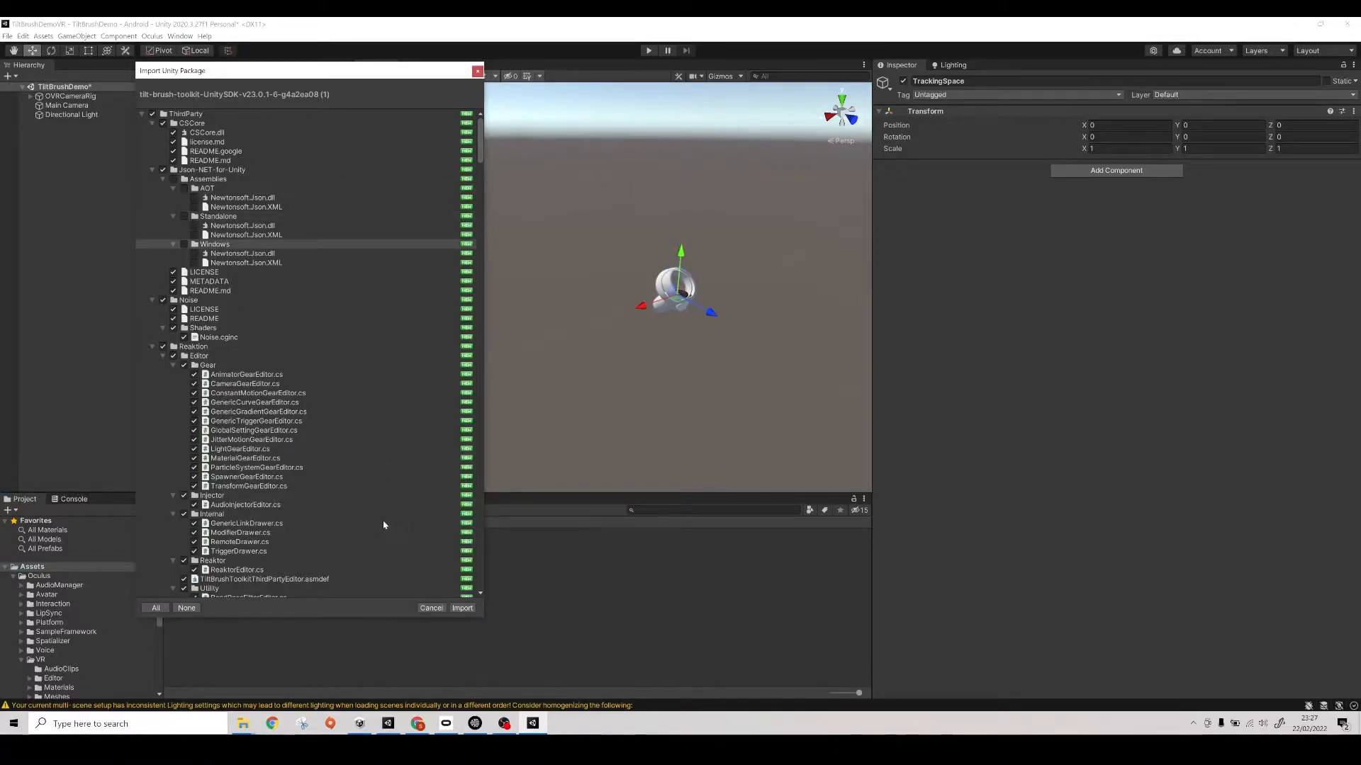
left_click(462, 609)
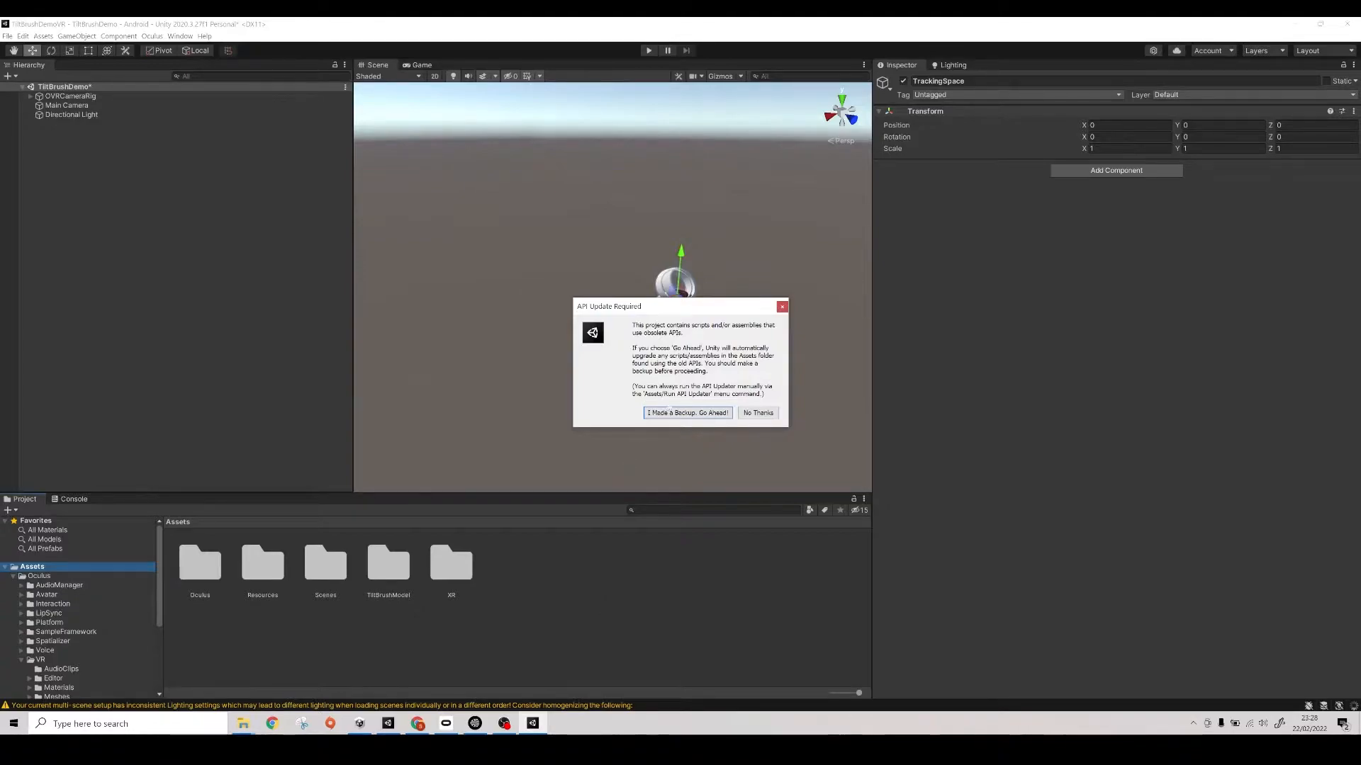
- Accept the automatic API update, and decline the Oculus Utilities plugin update permanently and the spatializer plugin upgrade
left_click(678, 413)
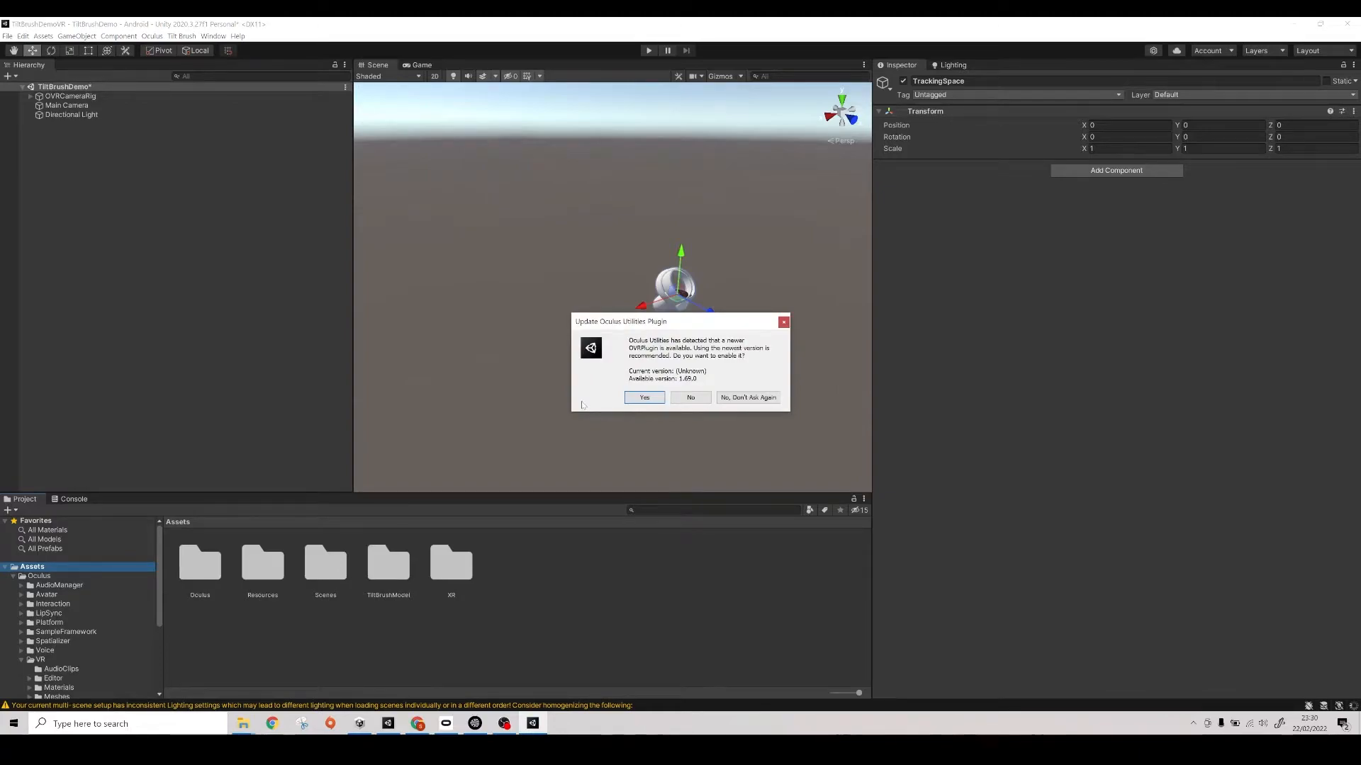
left_click(762, 397)
left_click(754, 392)
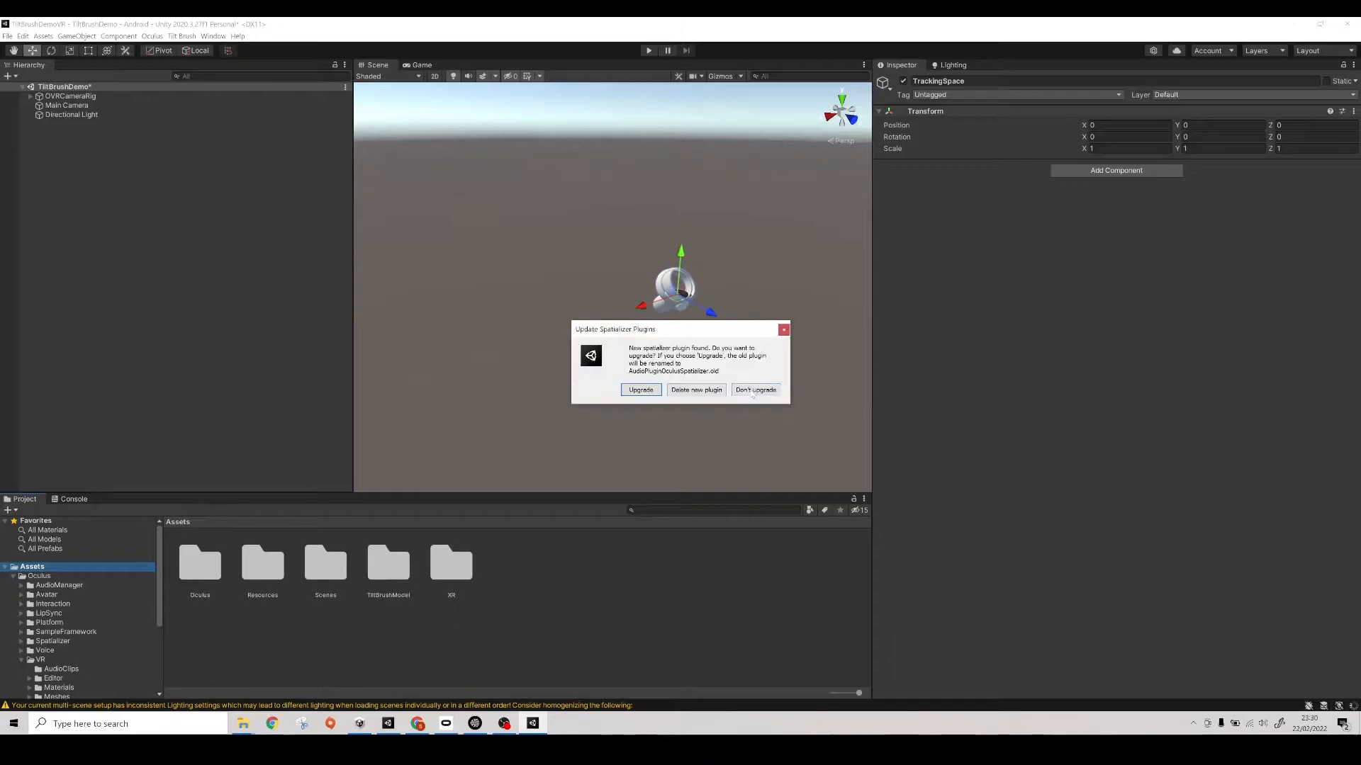
left_click(753, 391)
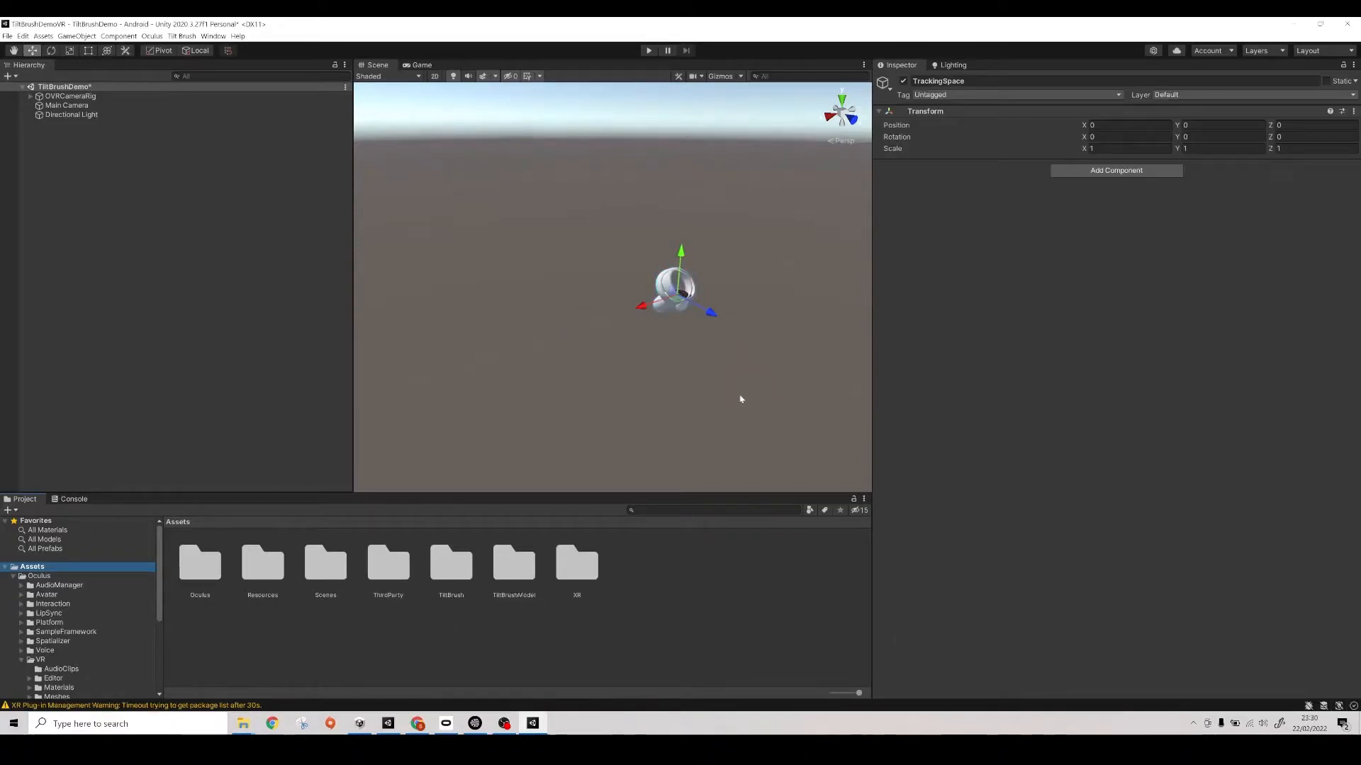
- Delete the Main Camera from the TiltBrushDemo scene, keeping OVRCameraRig as the scene's camera
right_click_drag(473, 310, 607, 283)
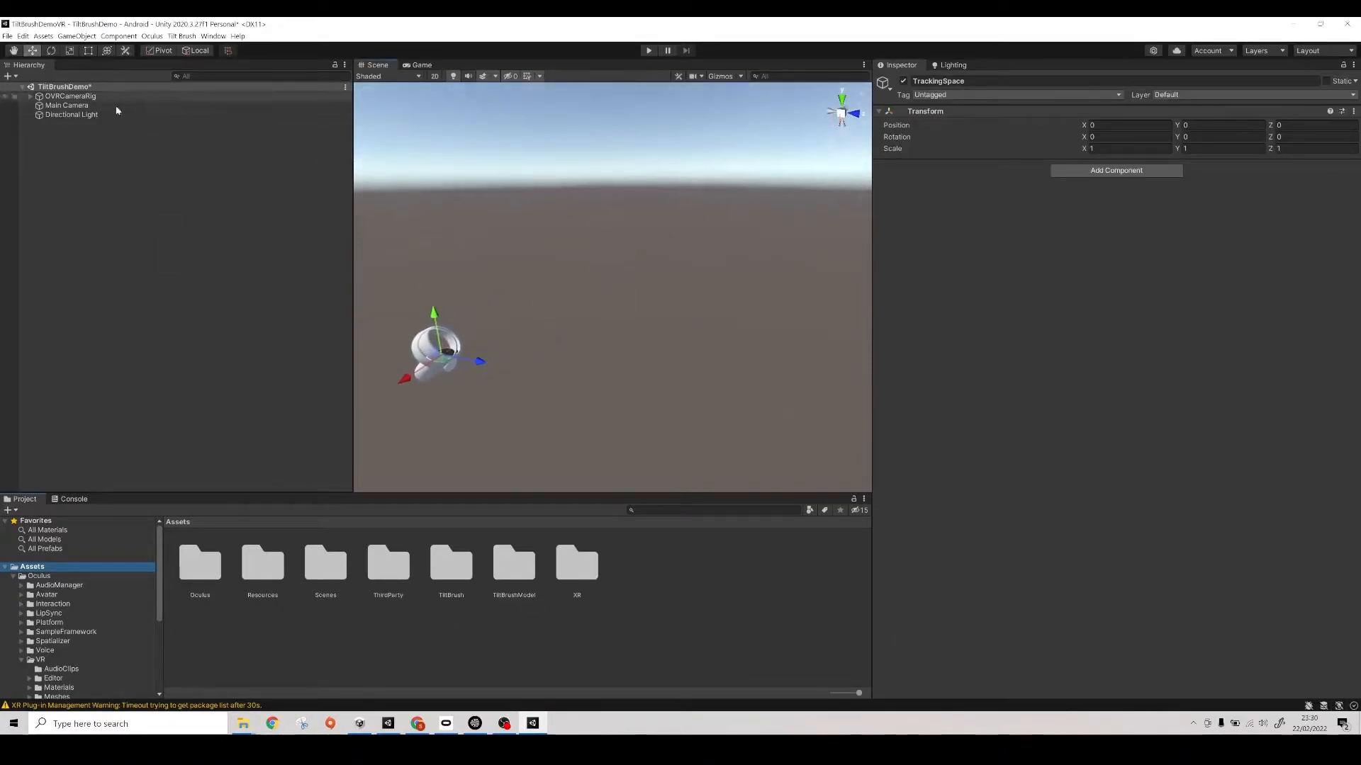
left_click(80, 98)
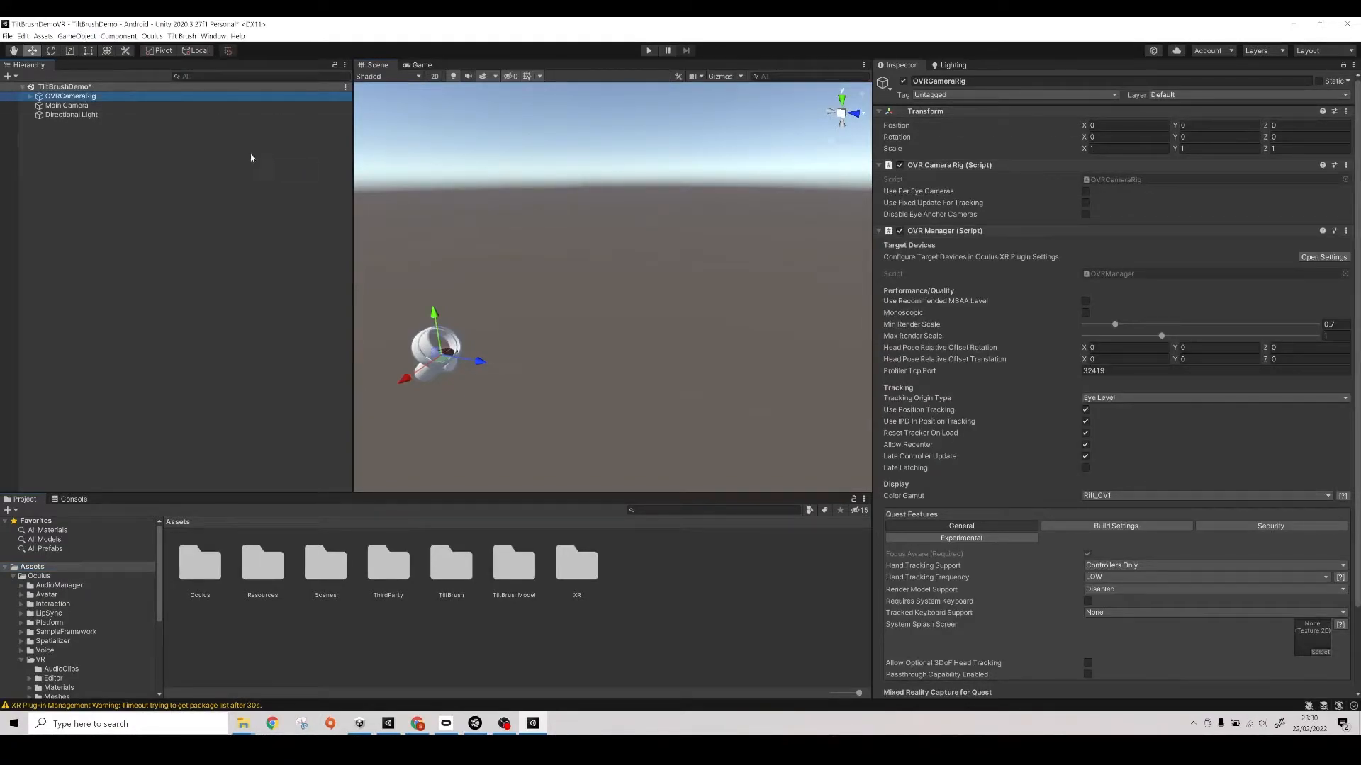
left_click(97, 106)
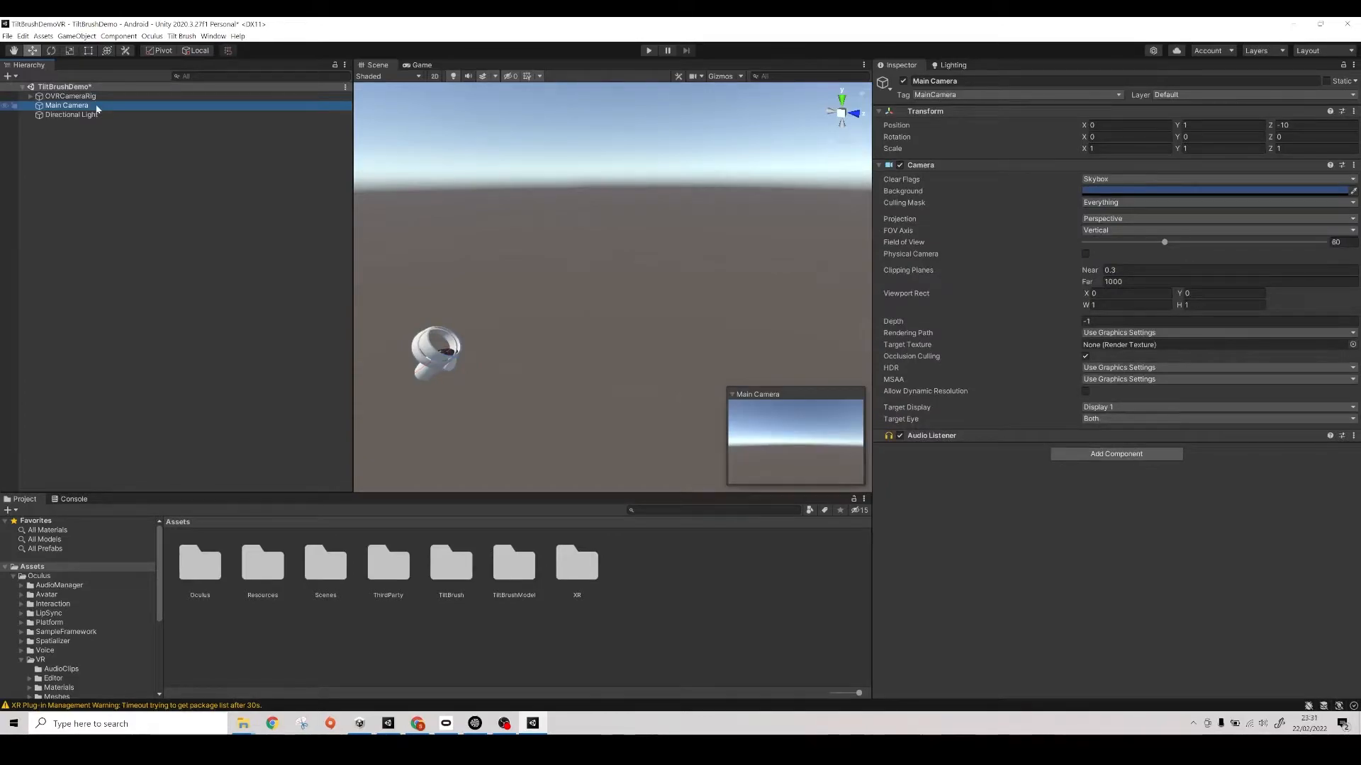
key("Delete")
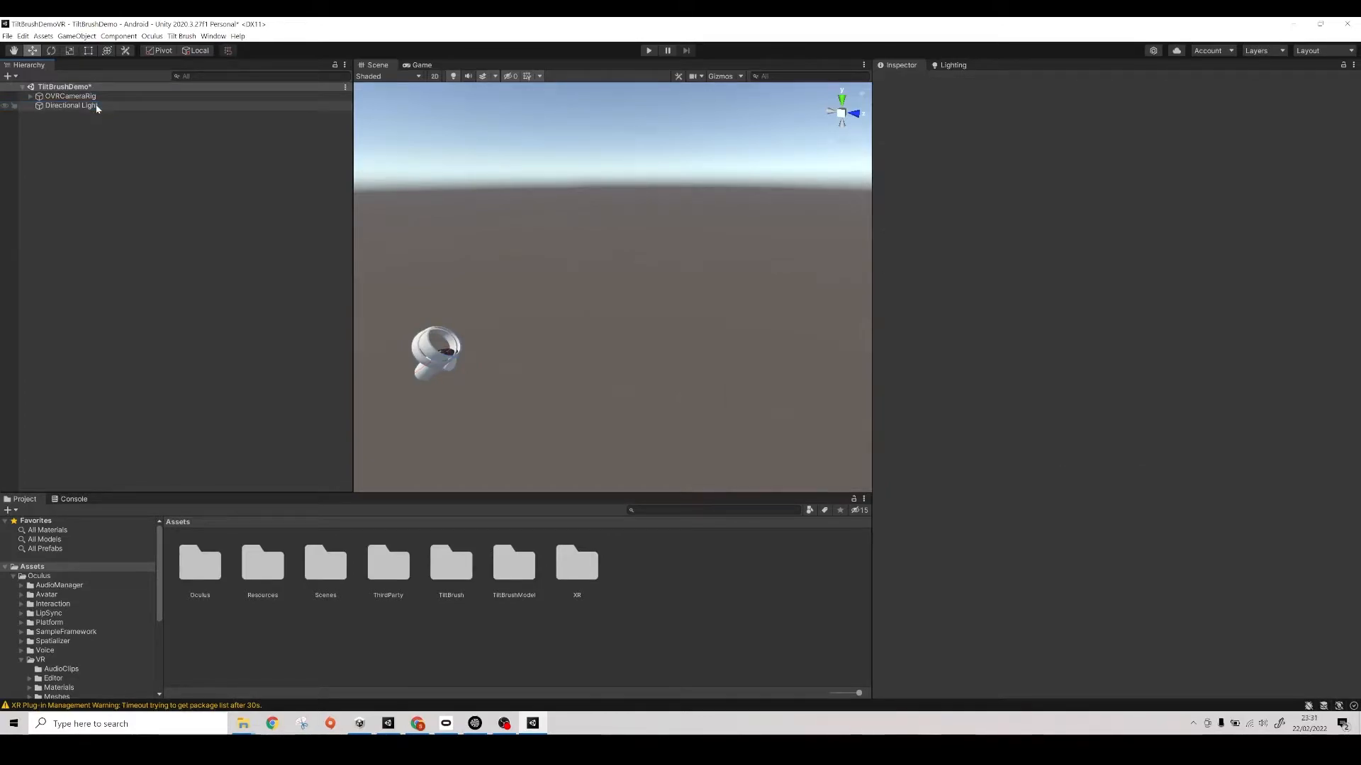
- Place the Untitled_0 model from the TiltBrushModel/glb folder into the scene
left_click(14, 578)
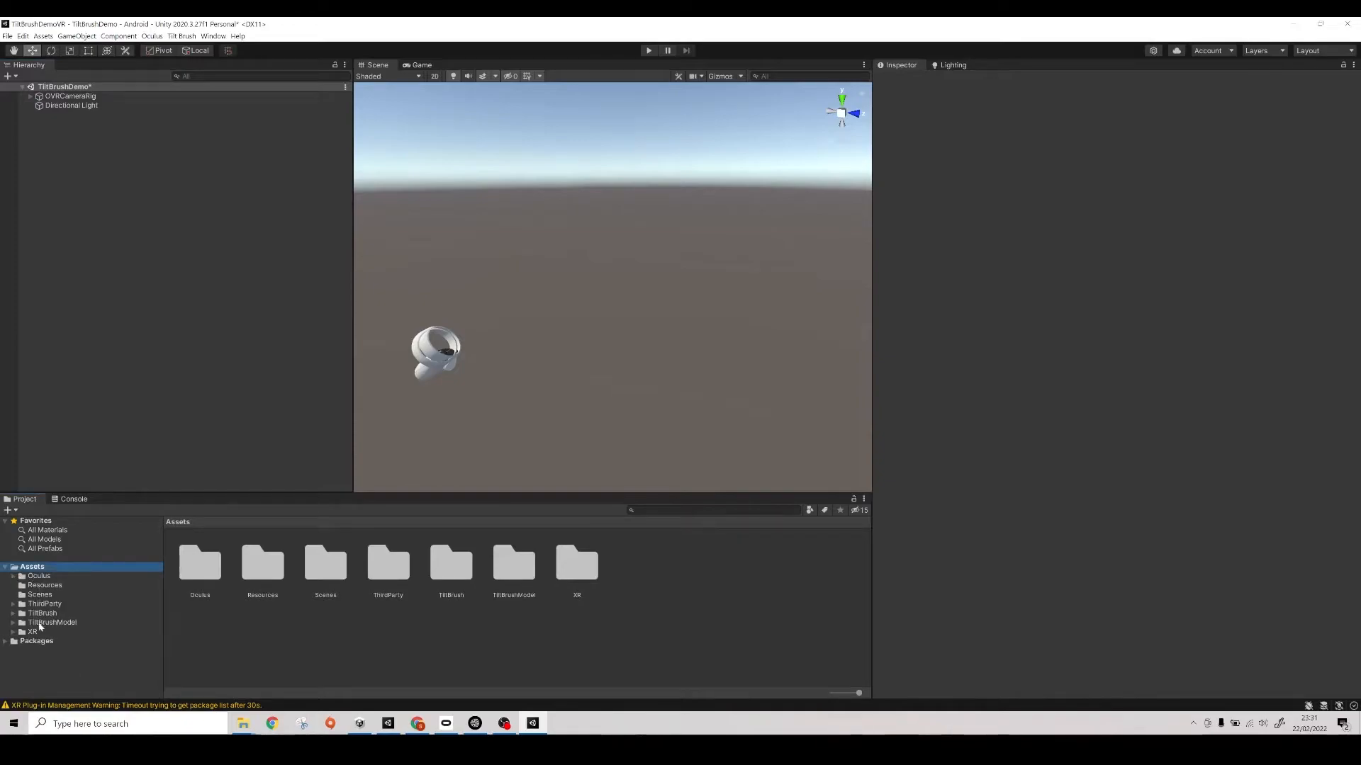
left_click(31, 623)
double_click(199, 565)
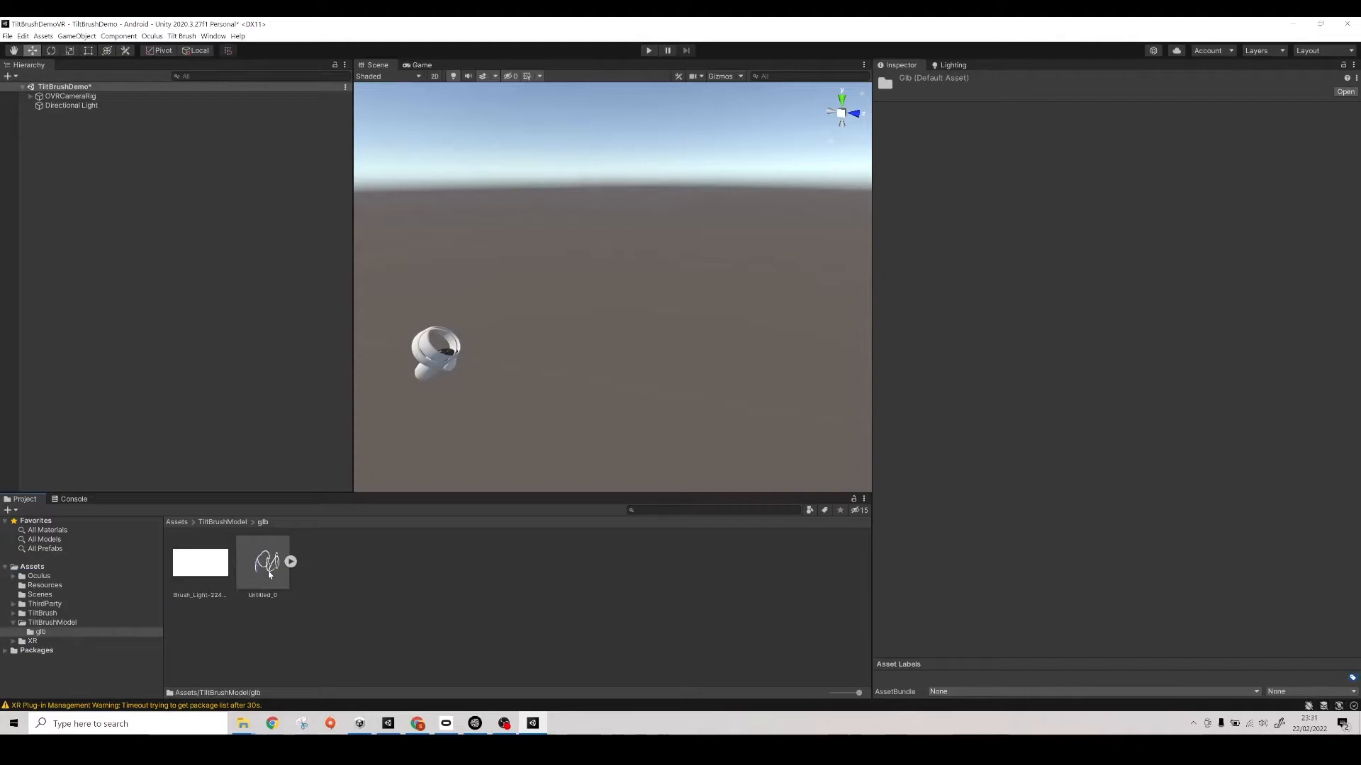
left_click_drag(268, 575, 525, 405)
- Set the Untitled_0 model's position to 0, 0, 0
left_click(1129, 136)
type("0")
key("Tab")
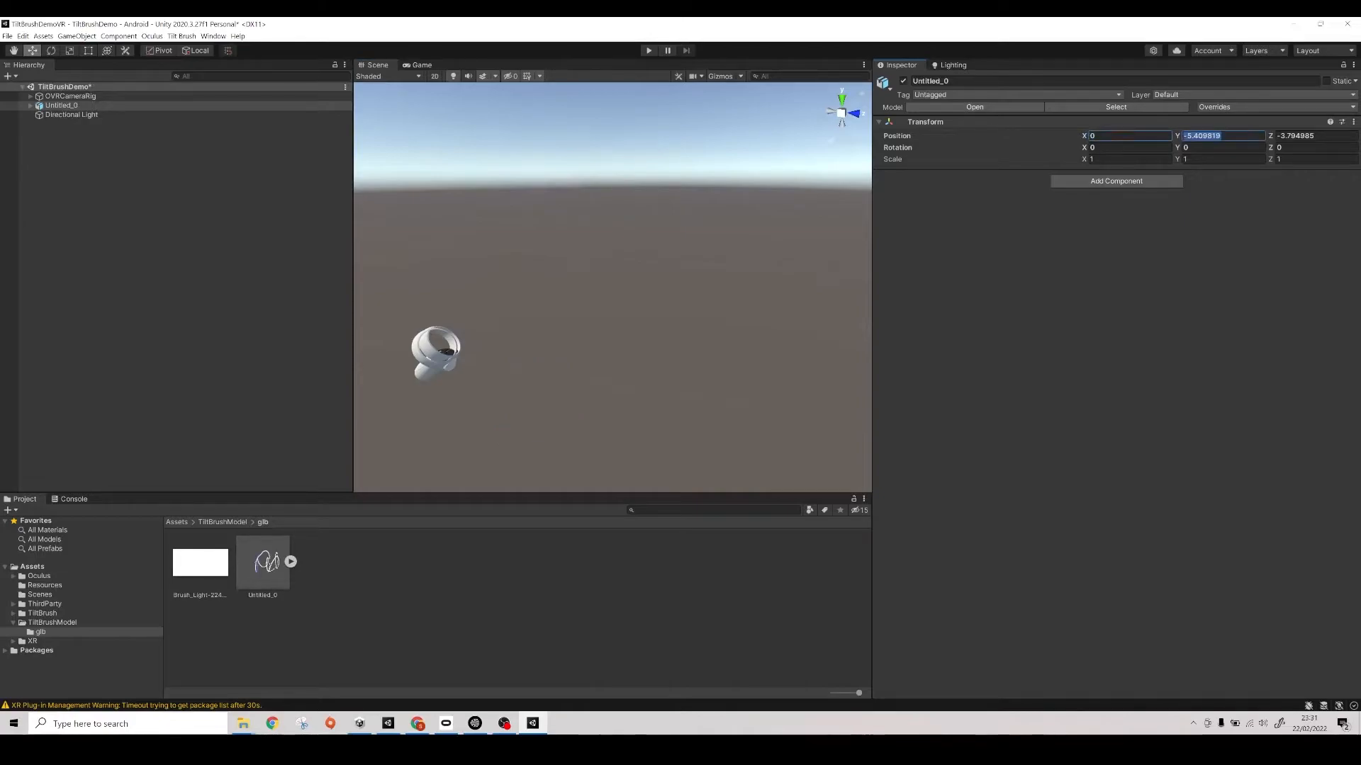
type("0")
key("Tab")
type("0")
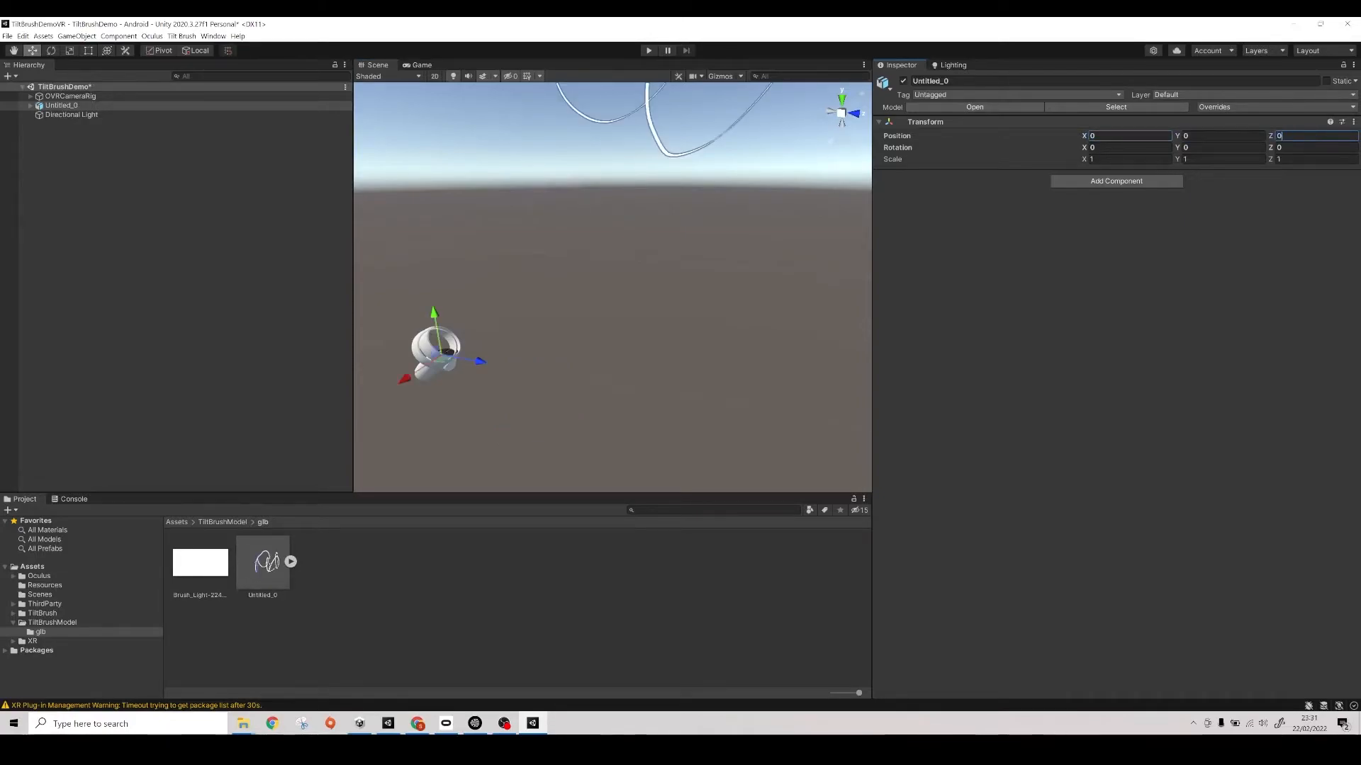
- Move the Untitled_0 model forward along Z to about 0.83, in front of the camera rig
mouse_move(620, 238)
right_mouse_down()
mouse_move(656, 286)
mouse_move(586, 312)
mouse_move(575, 340)
mouse_move(753, 355)
mouse_move(680, 374)
right_mouse_up()
scroll(623, 294, "down", 5)
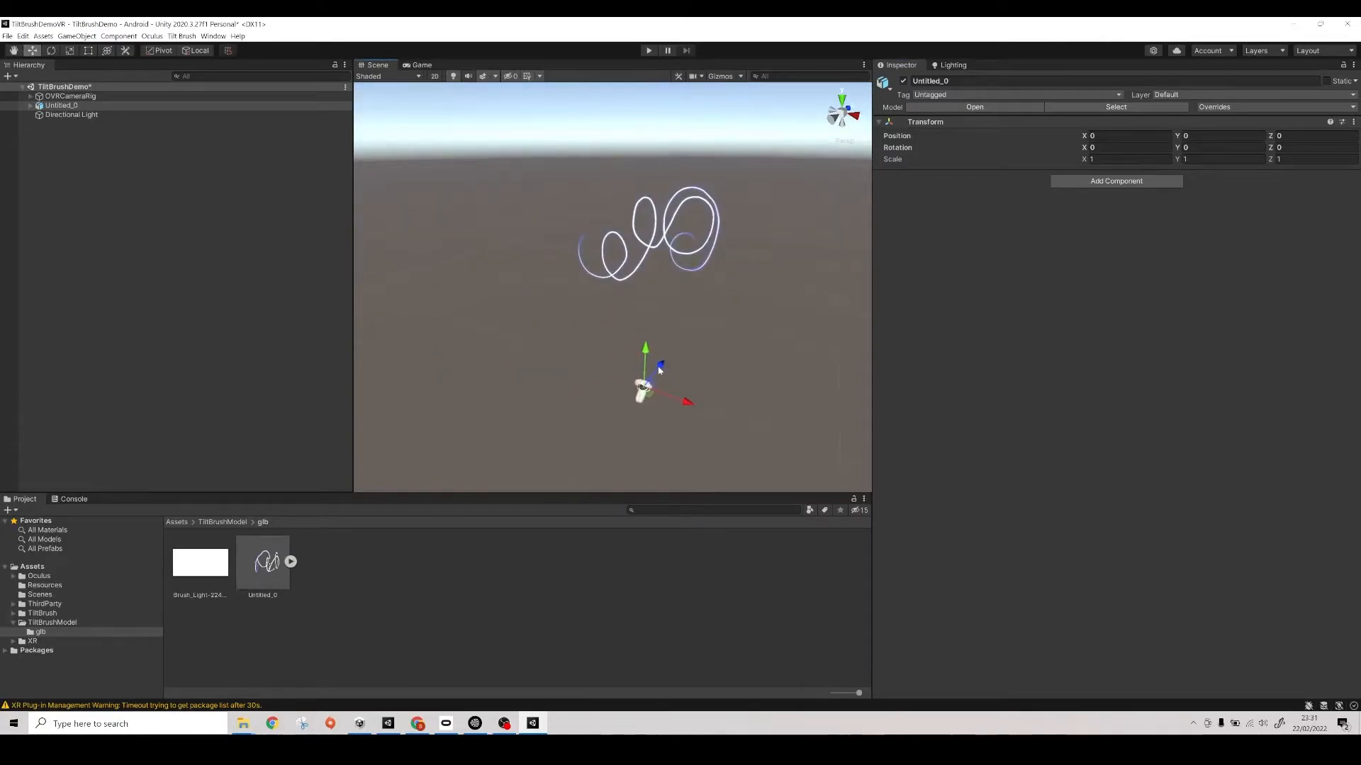
left_click_drag(661, 366, 704, 330)
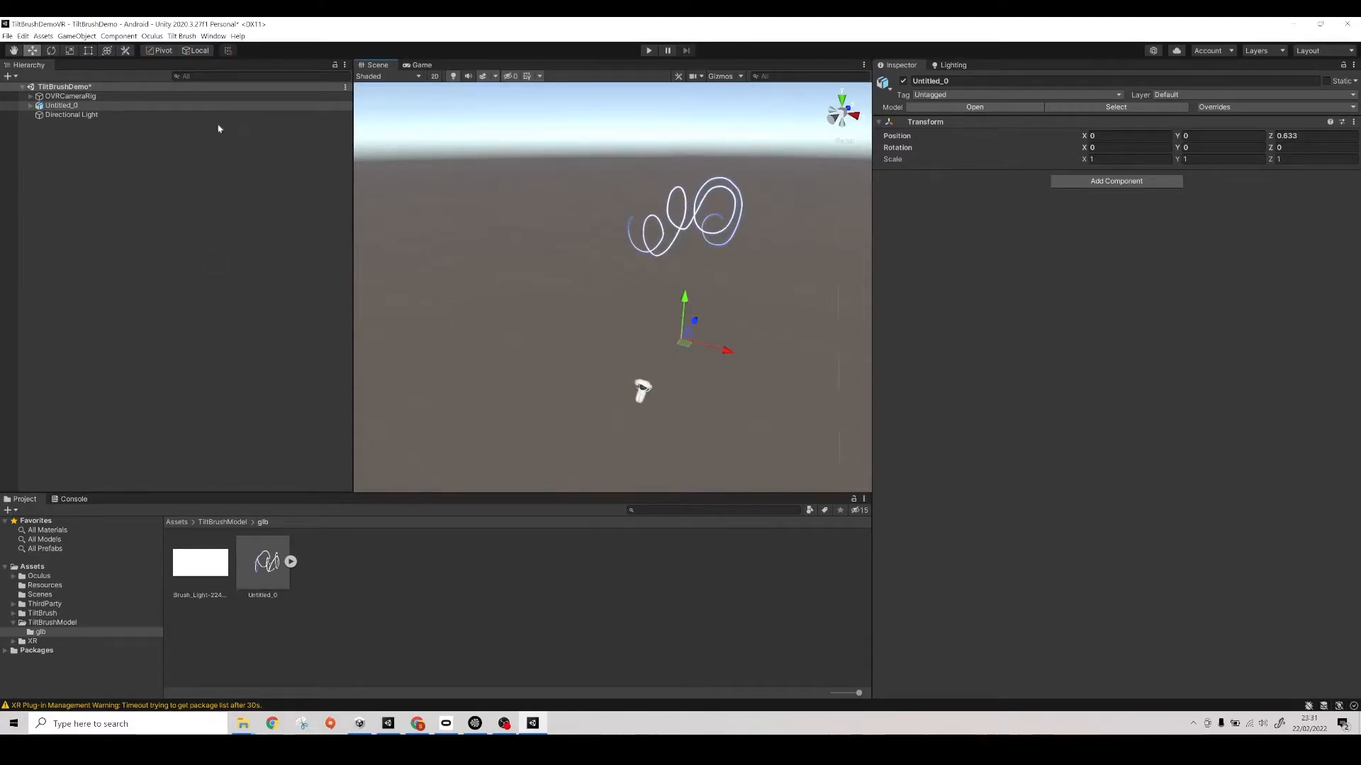
- Run the scene in play mode to check the Tilt Brush drawing through the headset, and stop it
scroll(543, 207, "up", 3)
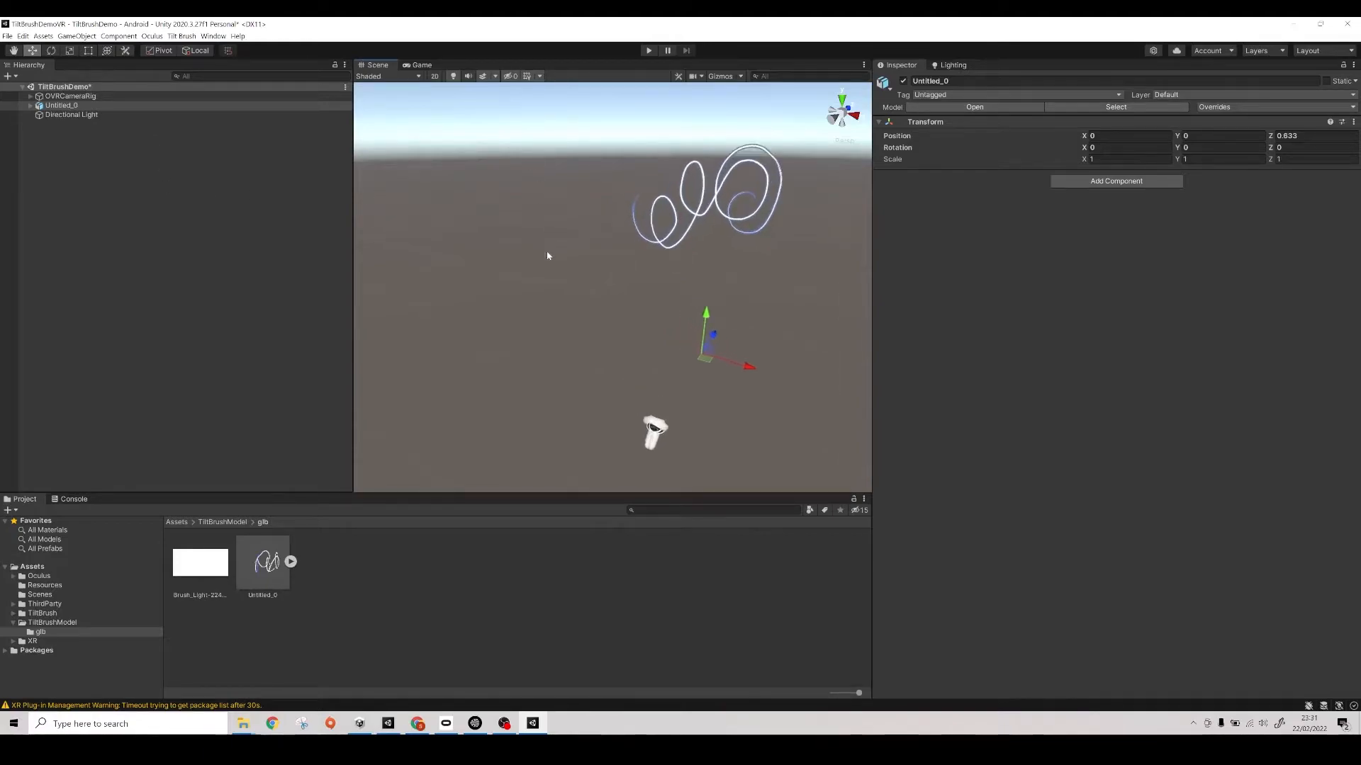
right_click_drag(542, 259, 630, 270)
middle_click_drag(601, 273, 633, 293)
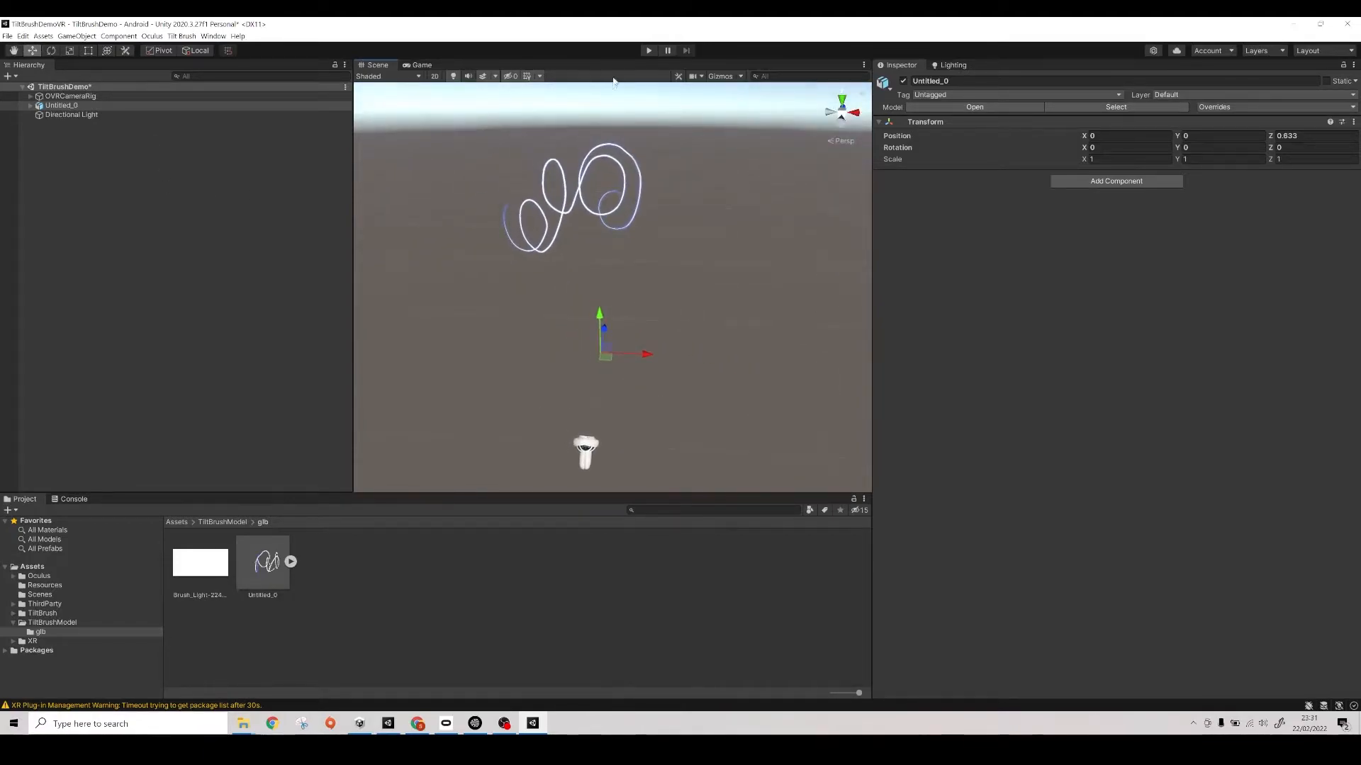
left_click(651, 51)
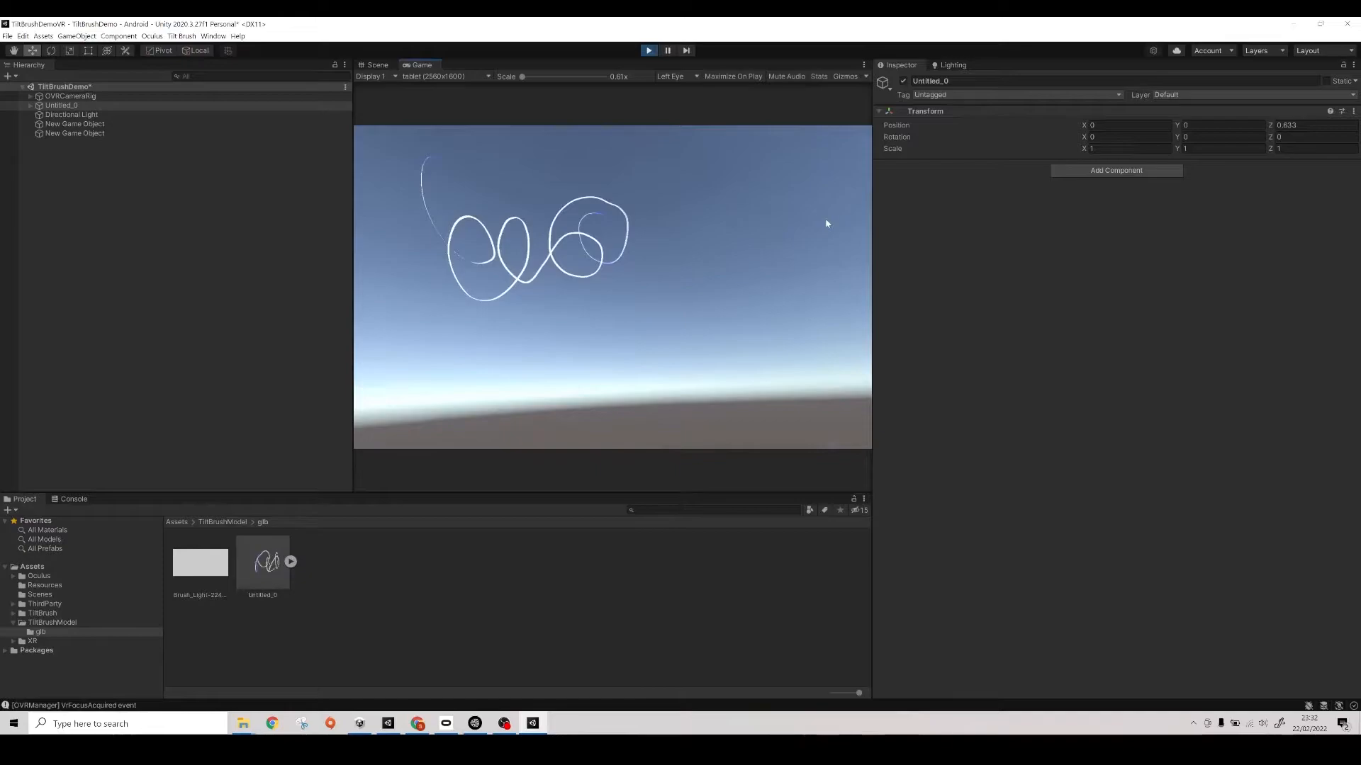
key("ctrl+p")
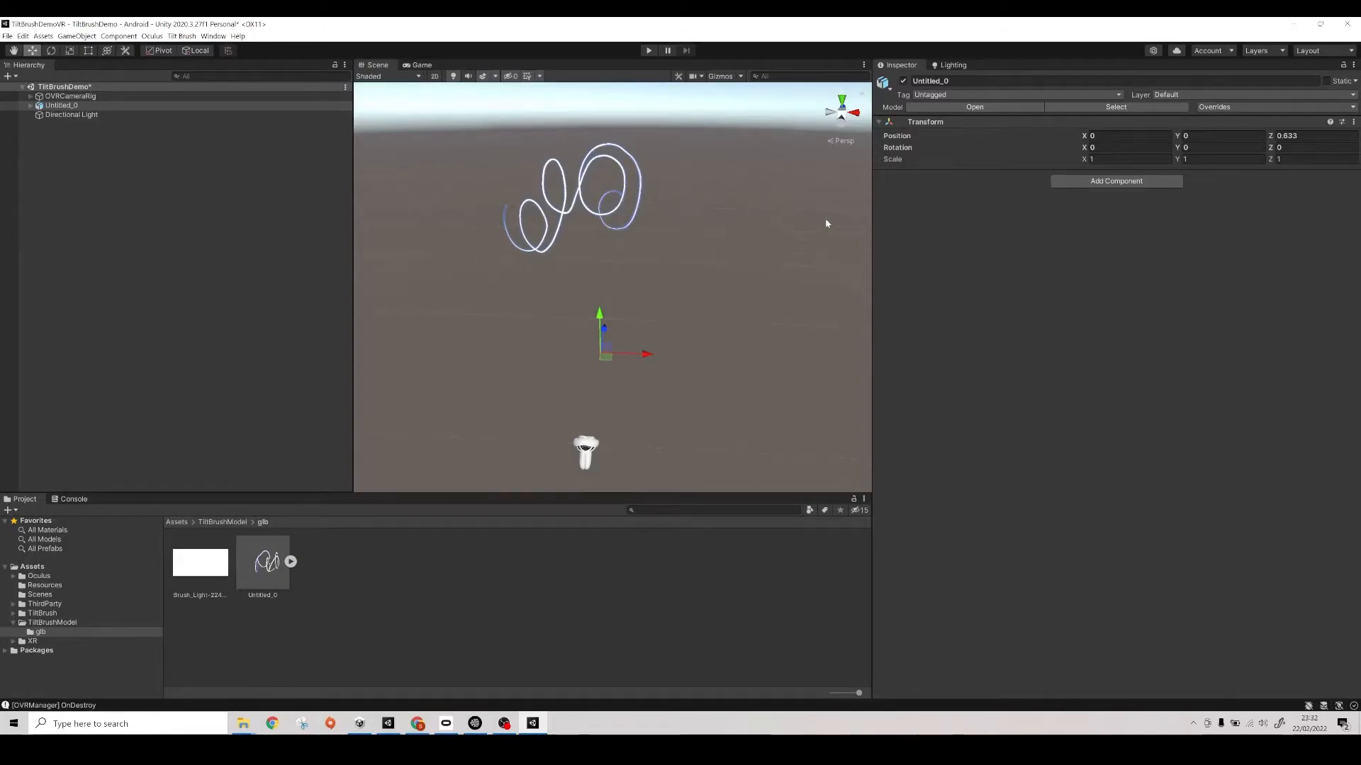
- Unpack the OculusTouchForQuest2LeftModel prefab under OVRCameraRig's LeftHandAnchor
left_click(111, 231)
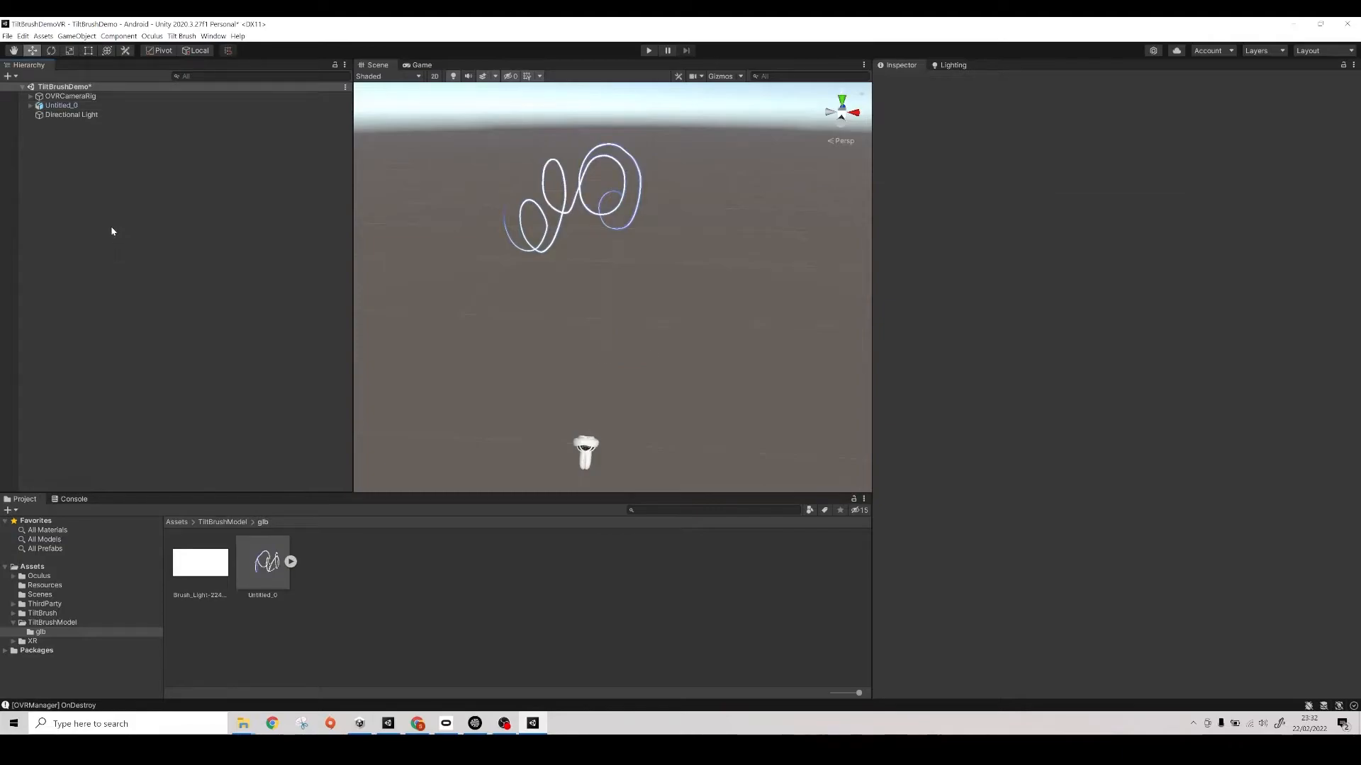
left_click(30, 98)
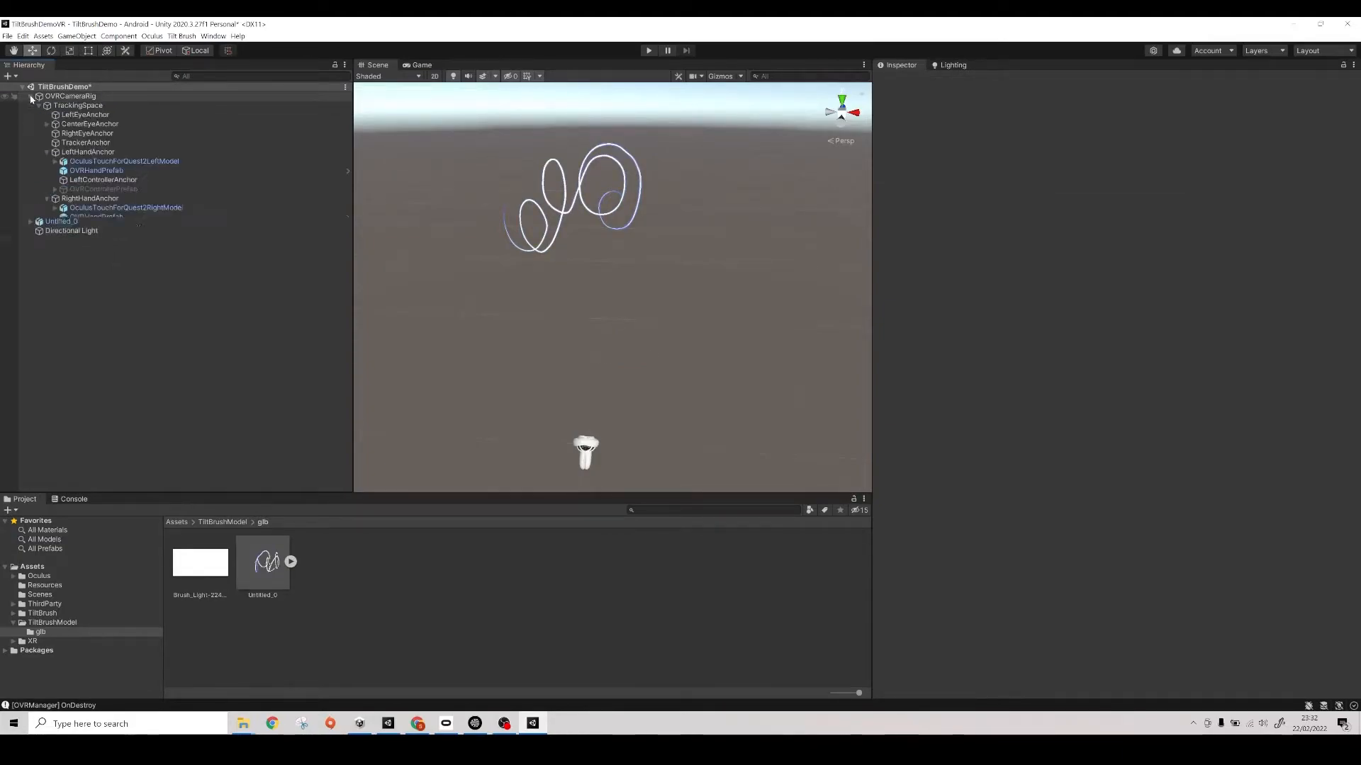
double_click(139, 161)
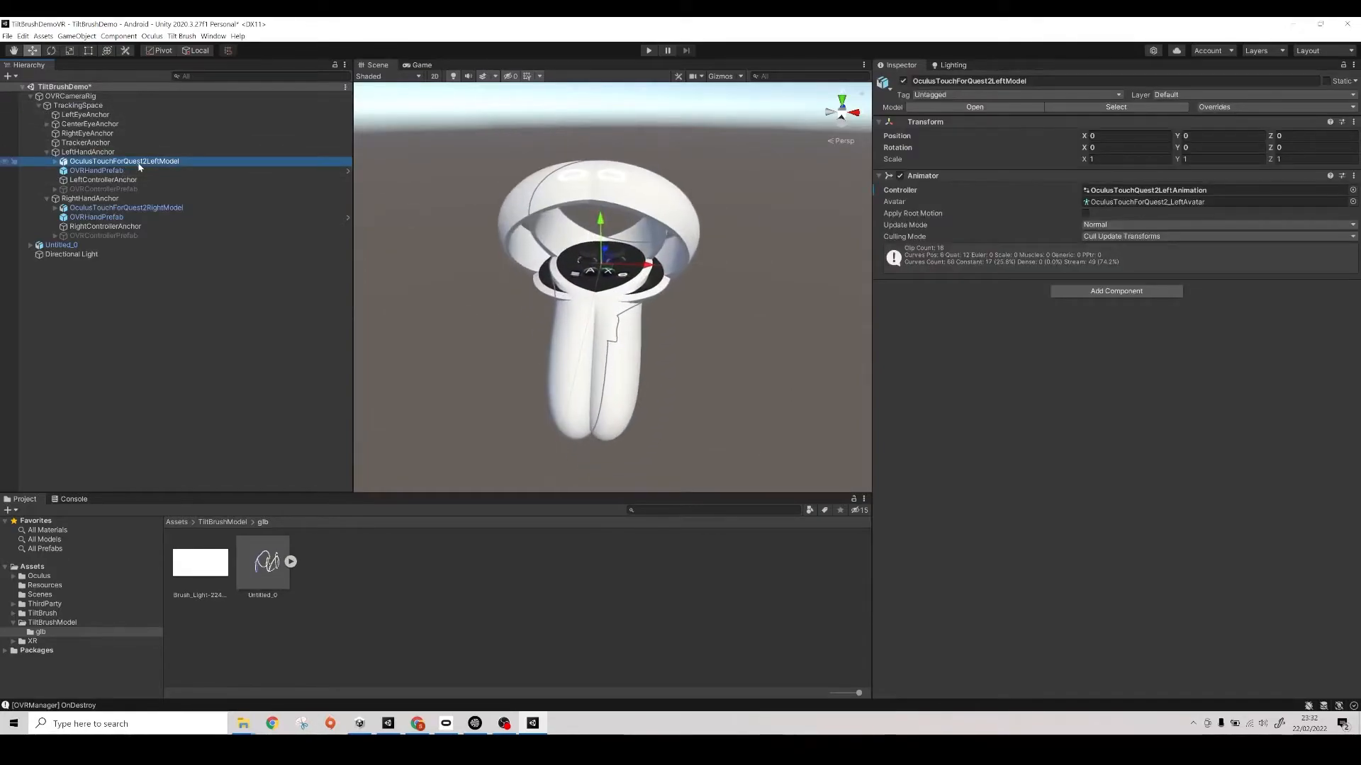
left_click(56, 163)
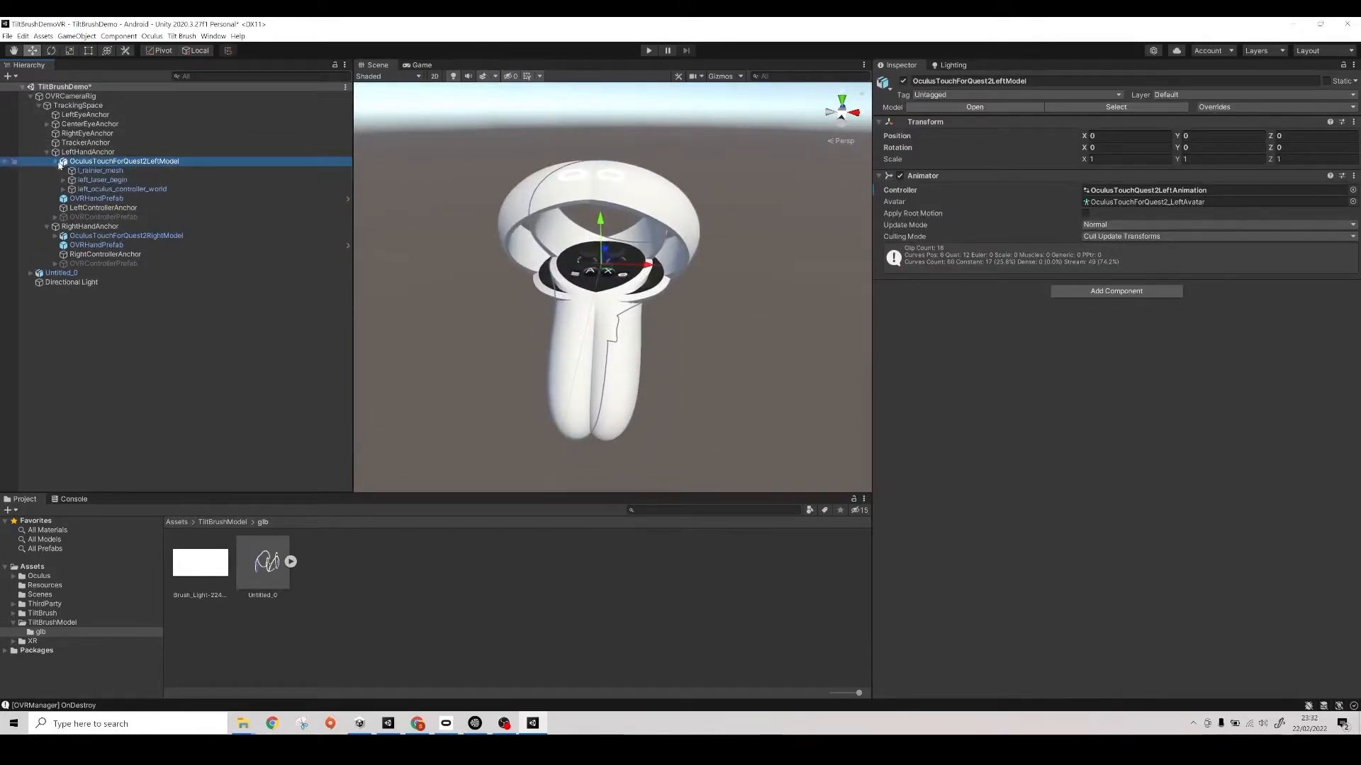
right_click(112, 164)
mouse_move(141, 273)
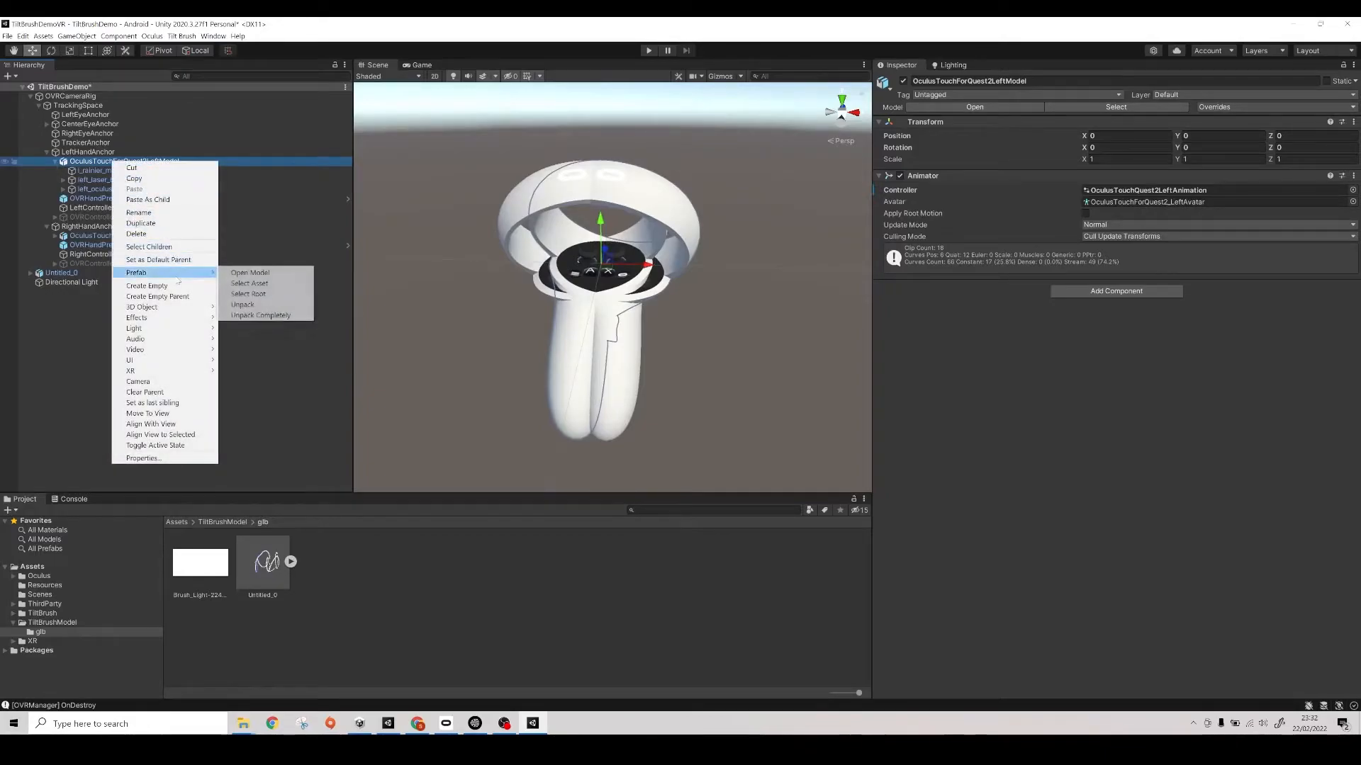
left_click(244, 305)
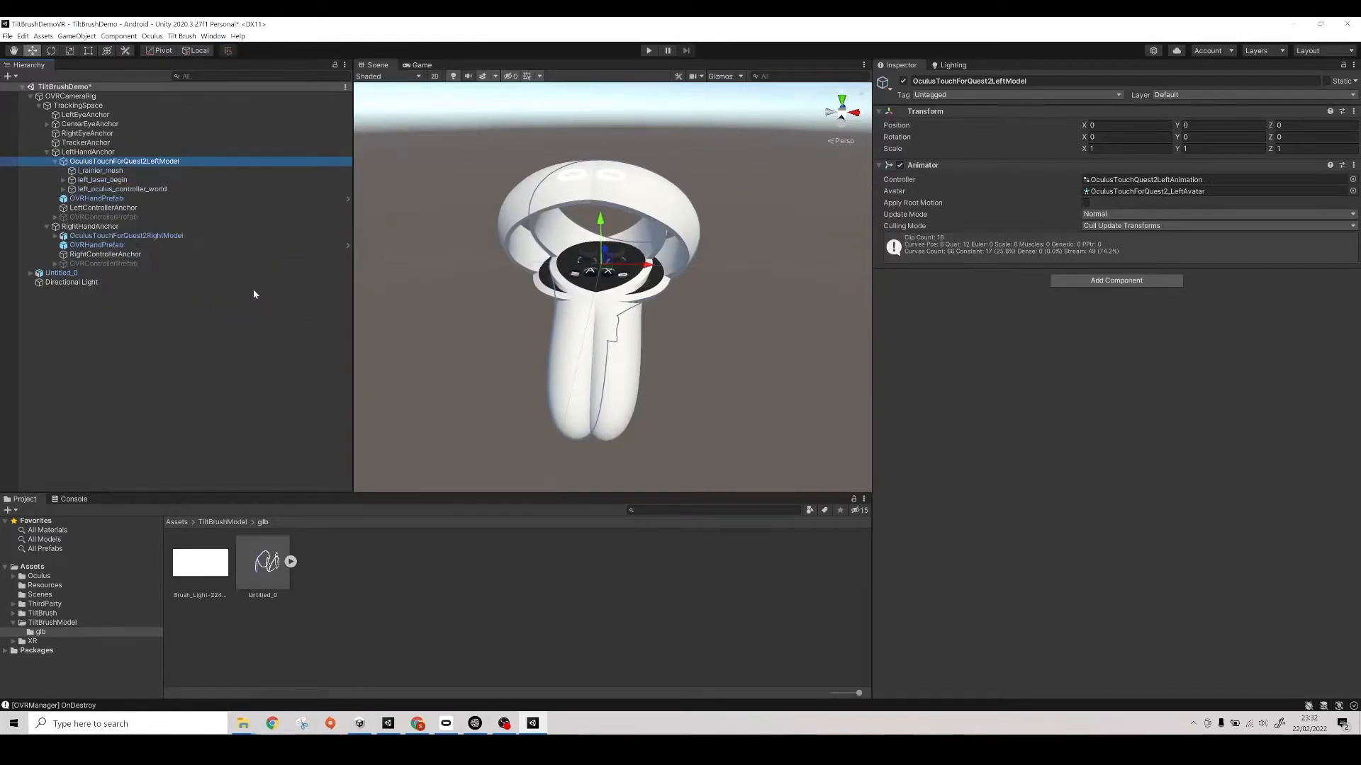
- Add a Sphere as a child of OculusTouchForQuest2LeftModel
right_click(146, 163)
mouse_move(212, 296)
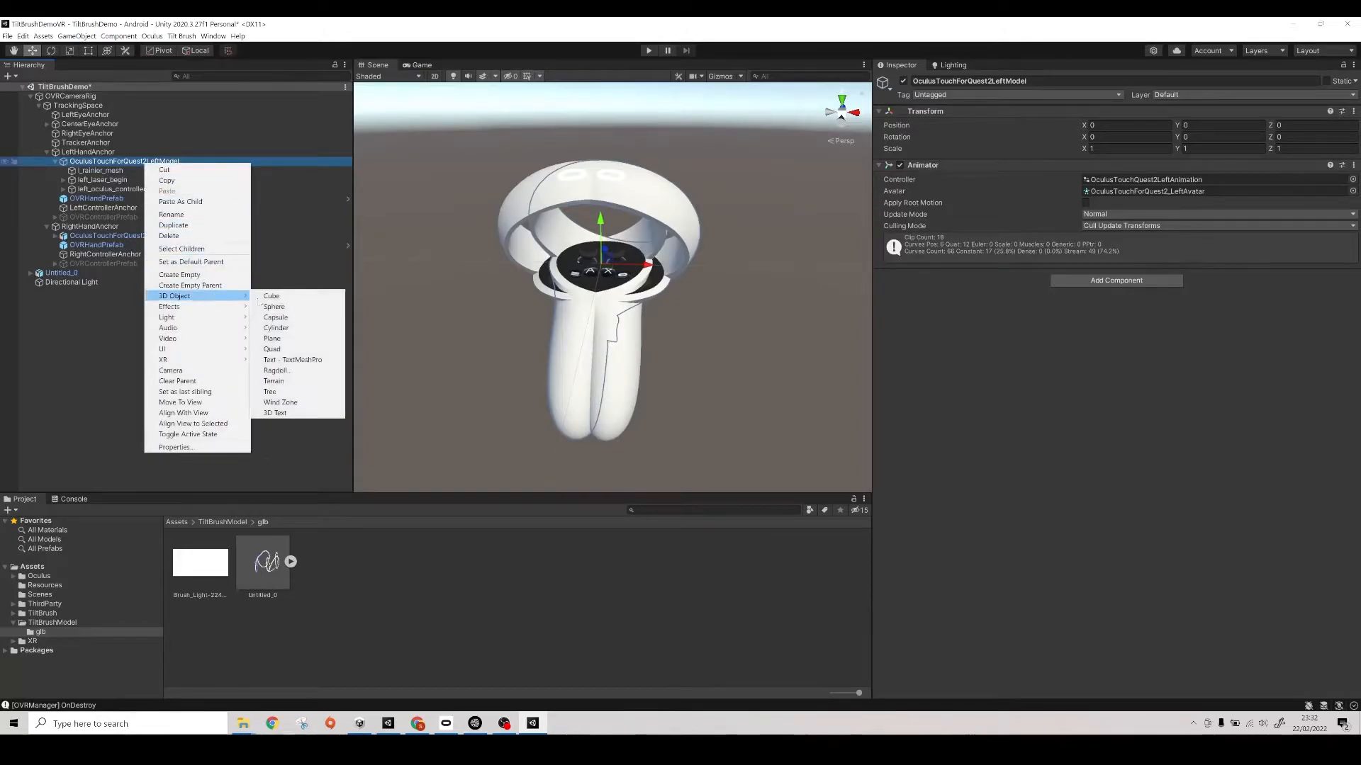
left_click(287, 308)
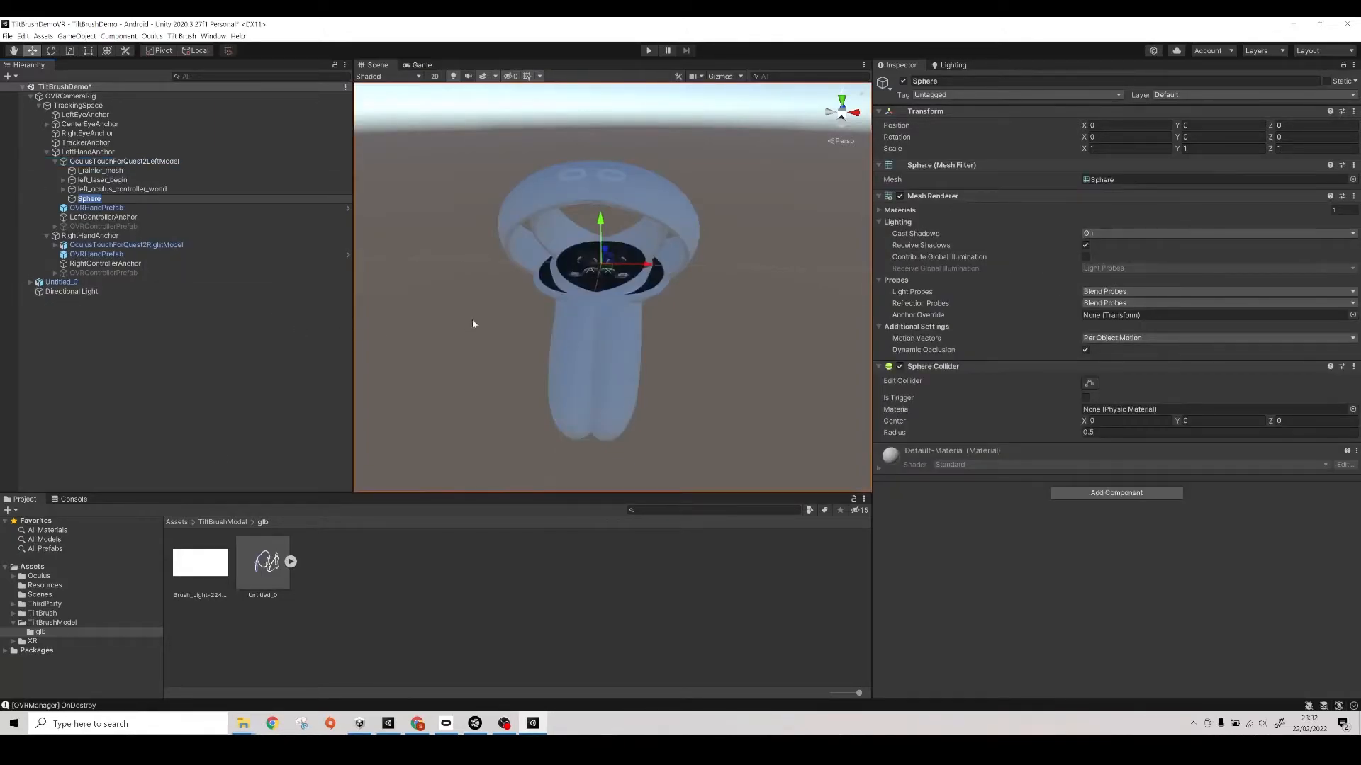
- Set the Sphere's scale to 0.1 on the X, Y and Z axes
key("f")
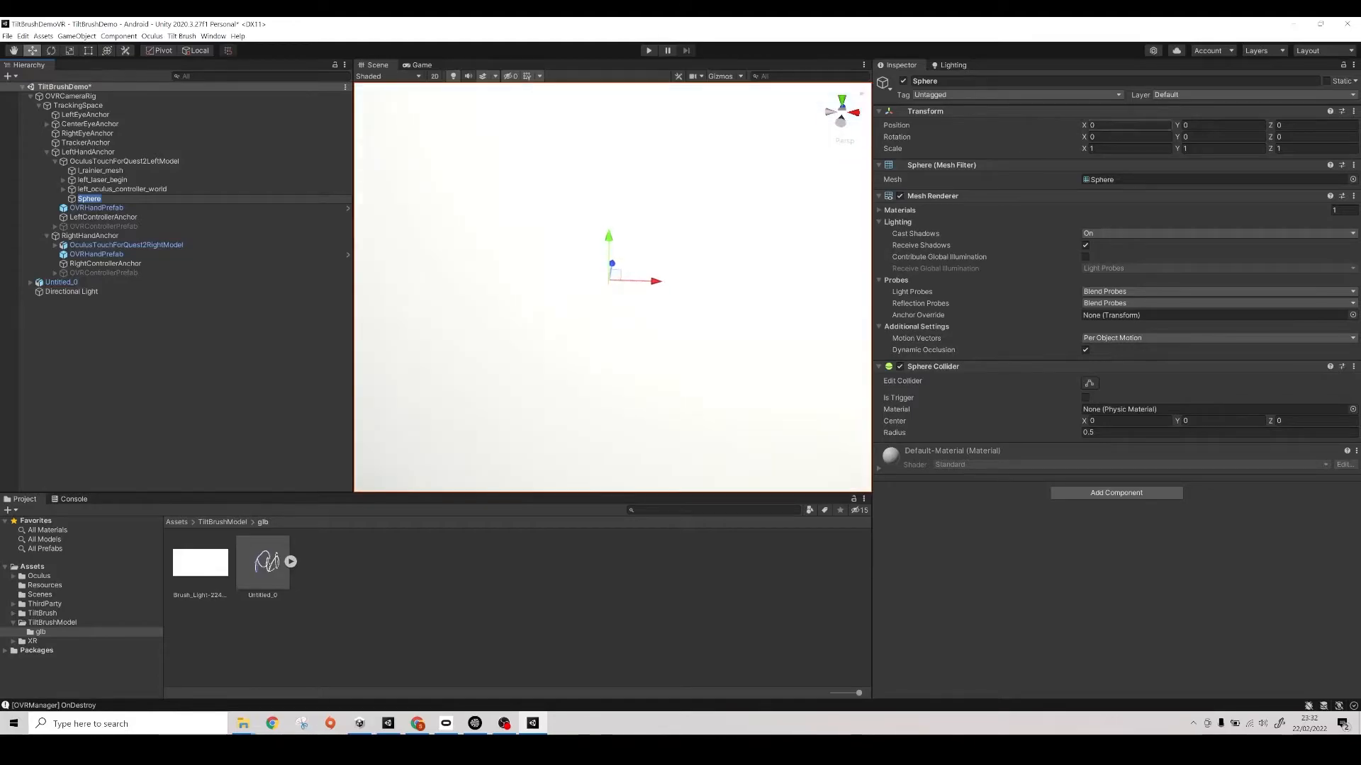
left_click(1108, 149)
type("0.1")
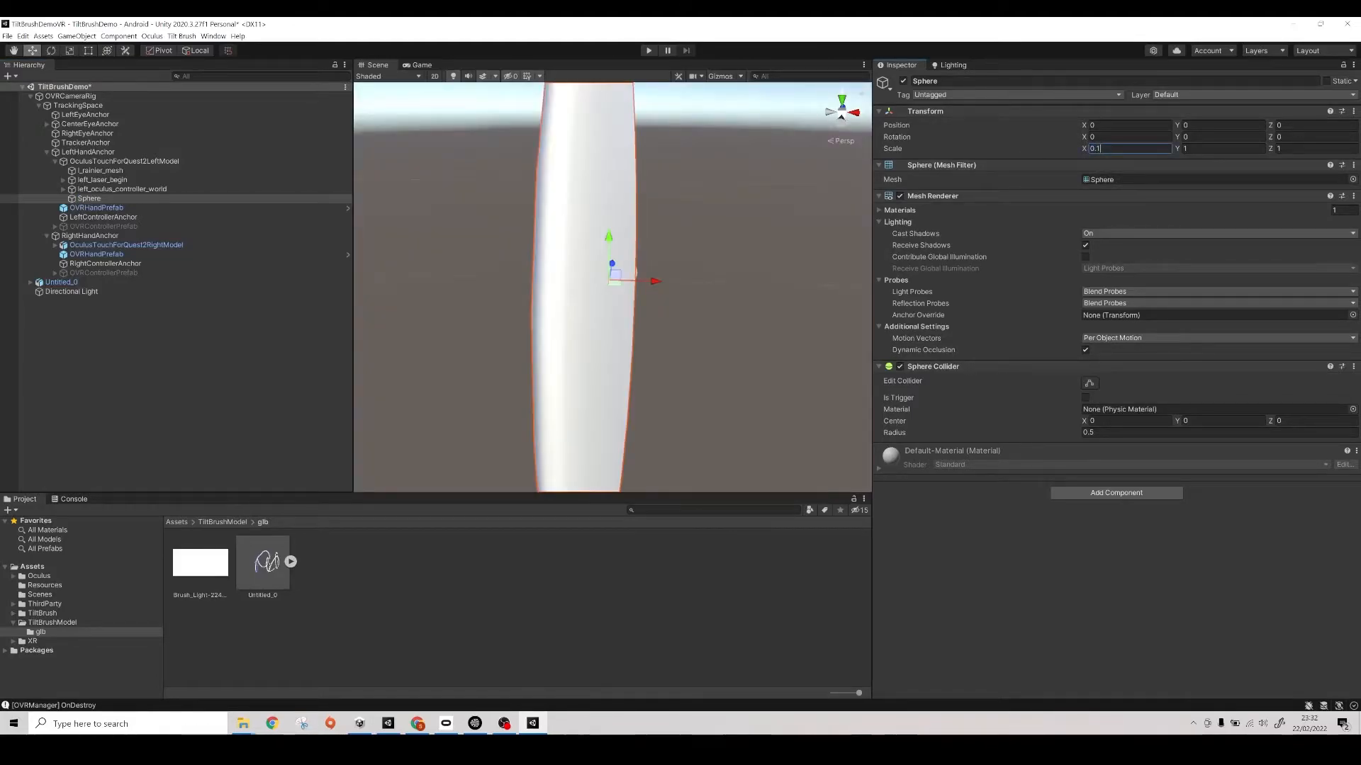
key("Tab")
type(".")
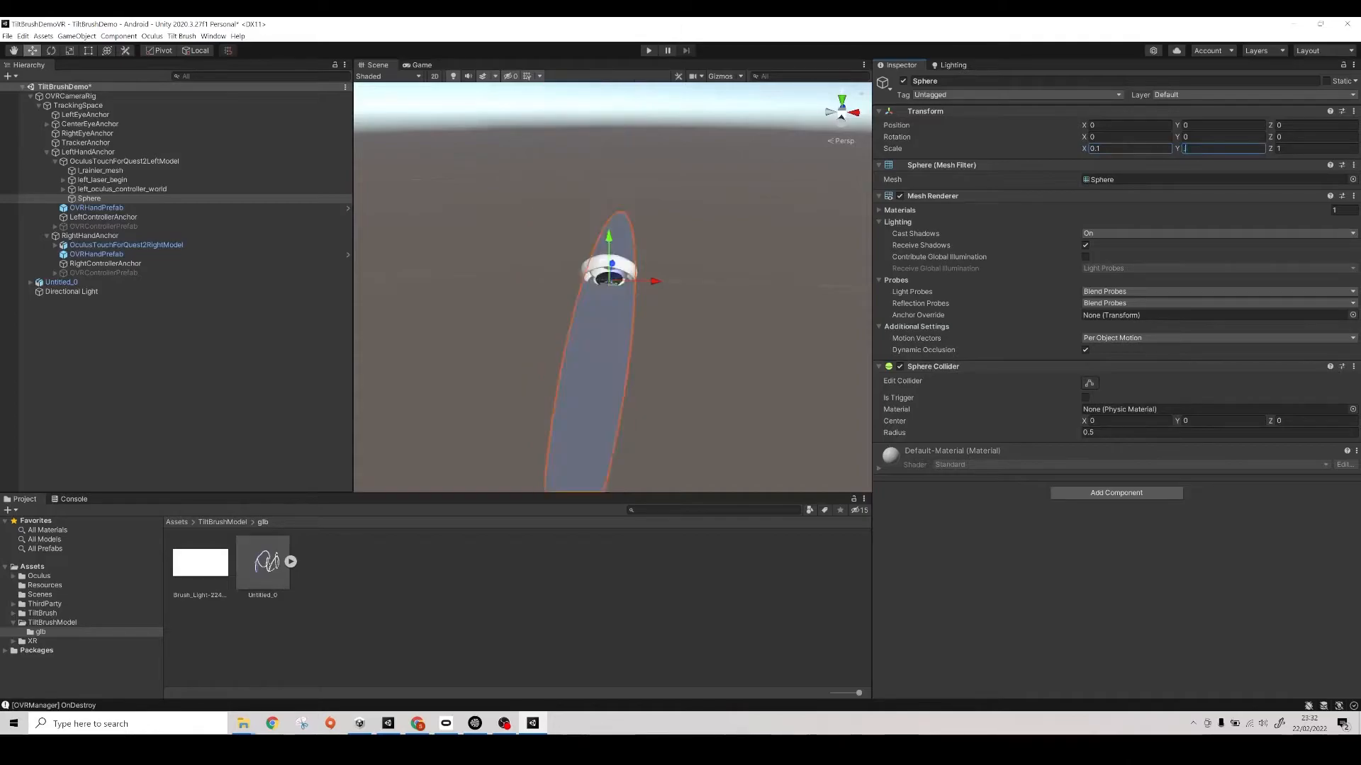
type("1")
key("Tab")
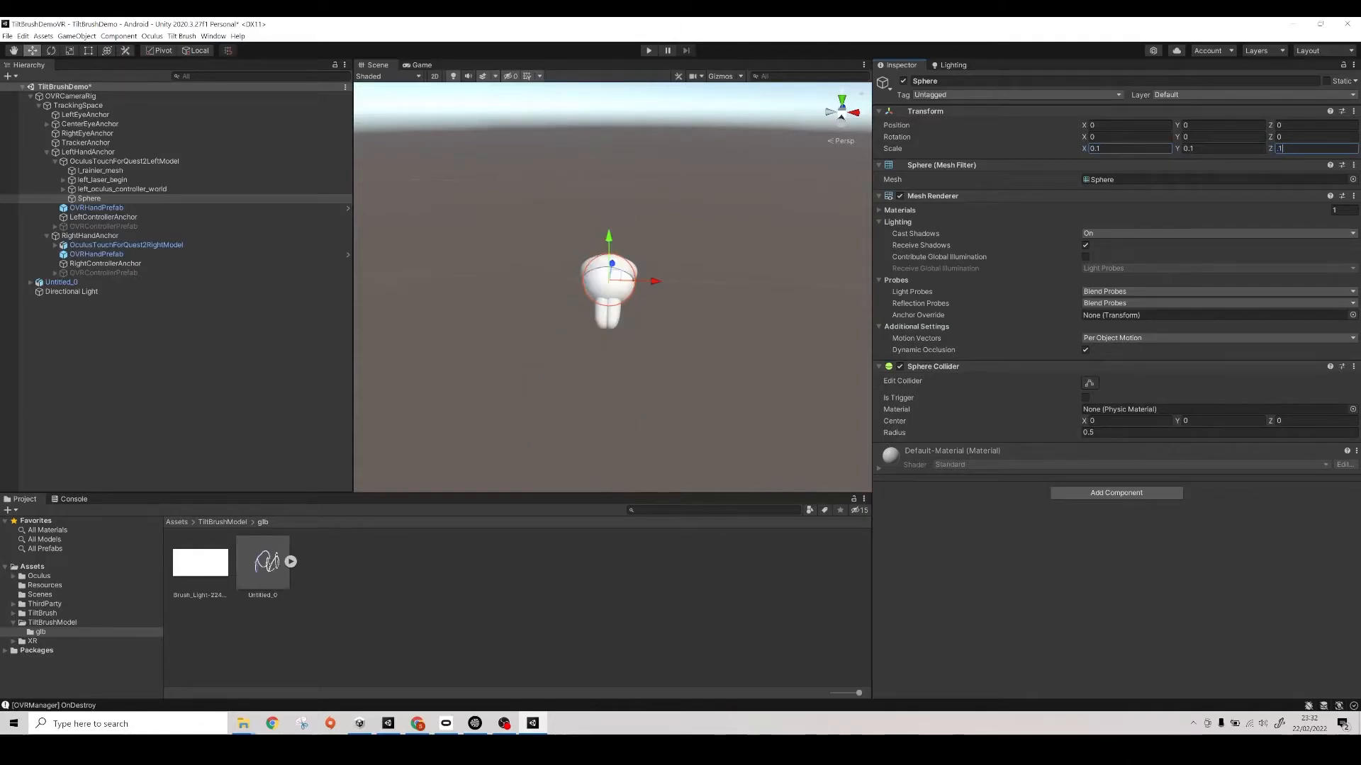
- Make the Sphere's collider a trigger and add a Rigidbody with gravity off and Is Kinematic on
scroll(556, 333, "up", 5)
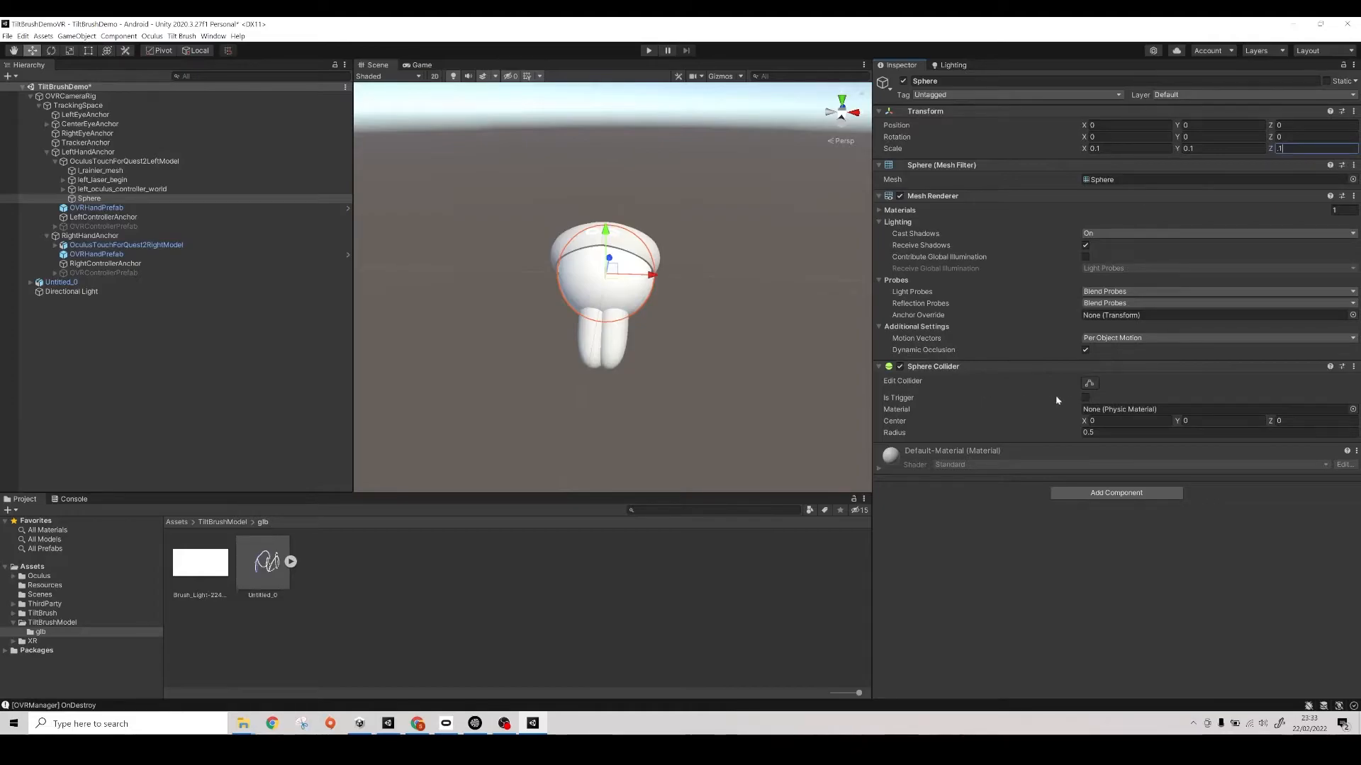
key("Return")
left_click(1110, 495)
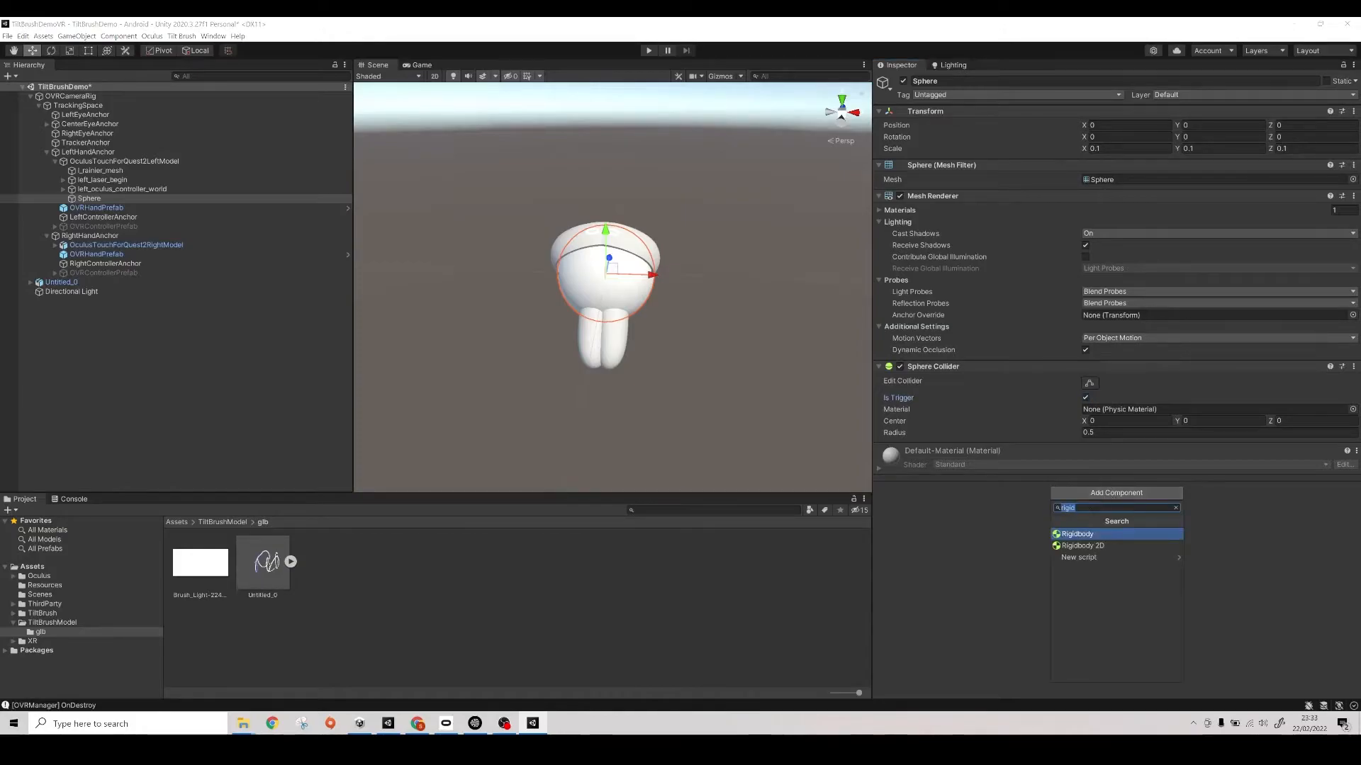
left_click(1088, 537)
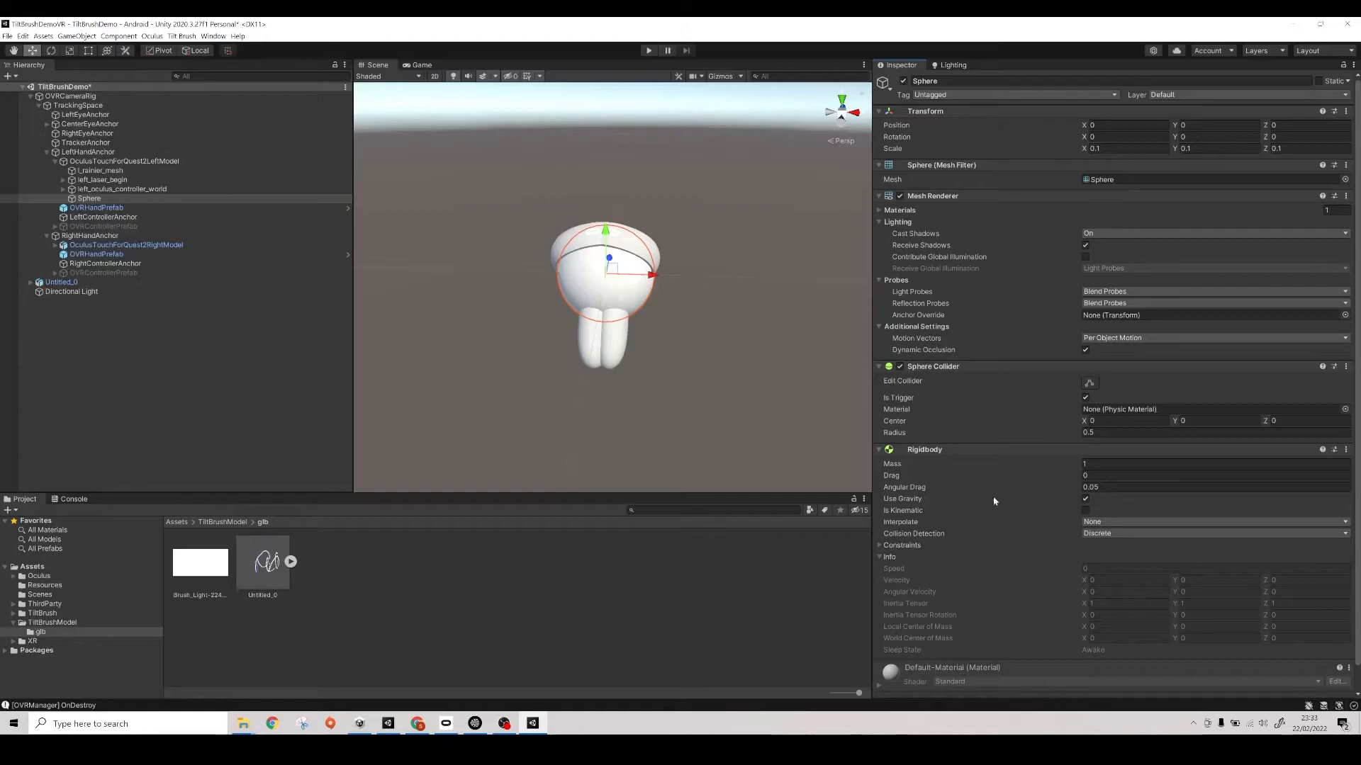
left_click(1085, 511)
- Duplicate the Sphere and unpack the OculusTouchForQuest2RightModel prefab under RightHandAnchor
left_click(110, 199)
key("ctrl+d")
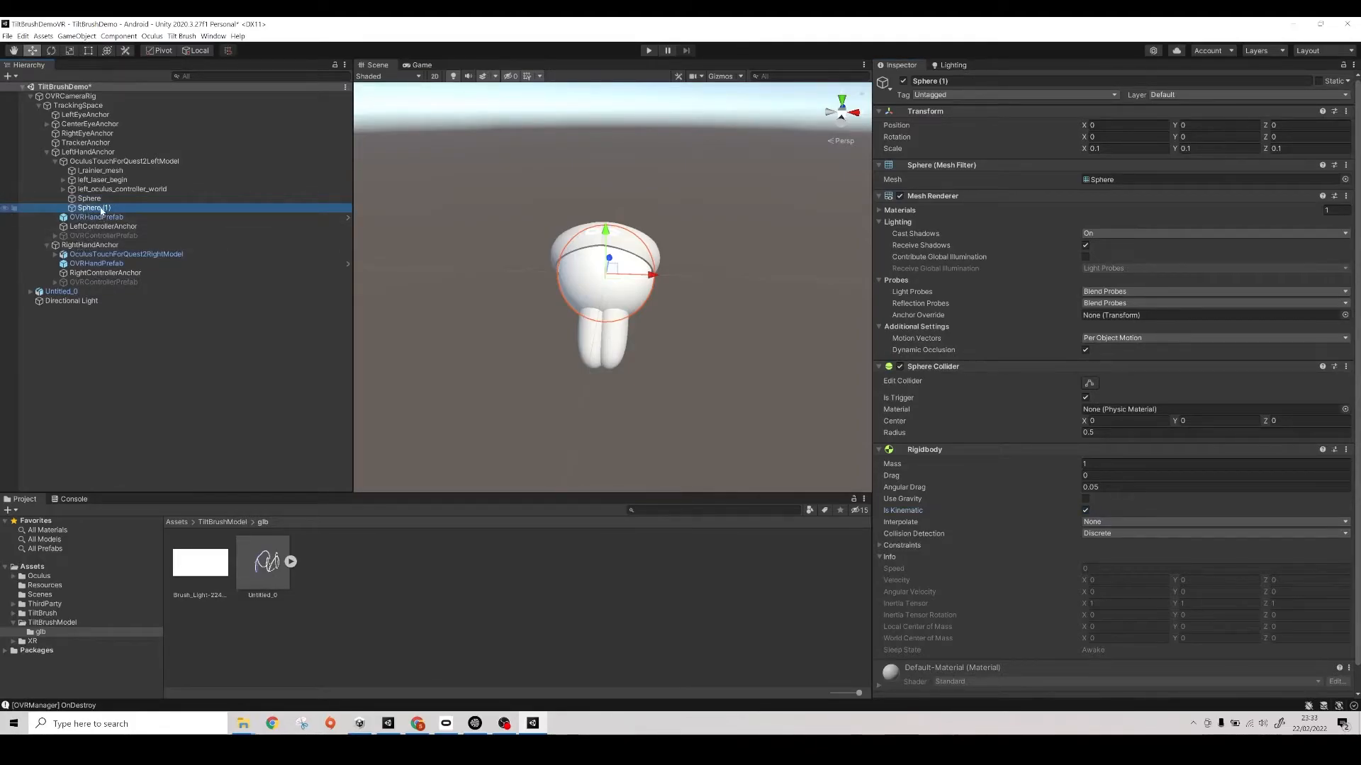
right_click(94, 254)
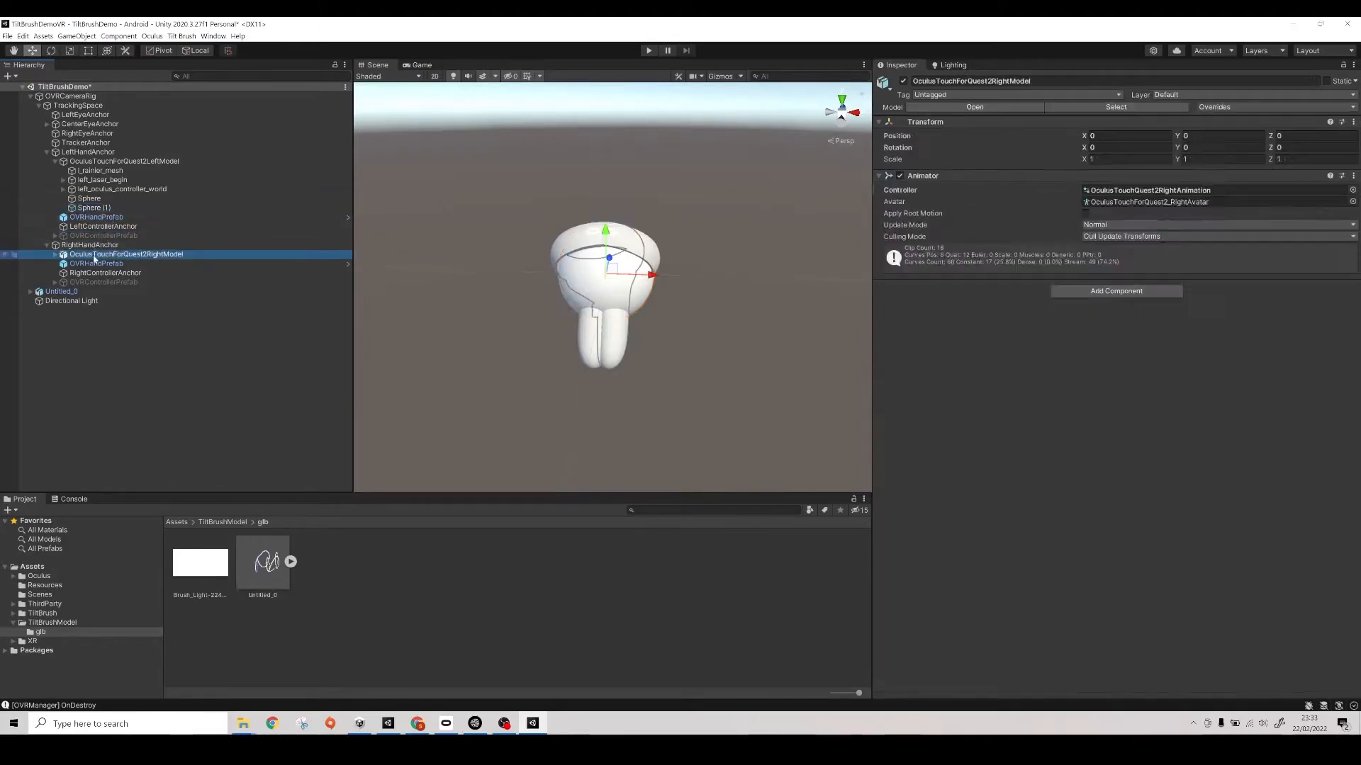
mouse_move(121, 368)
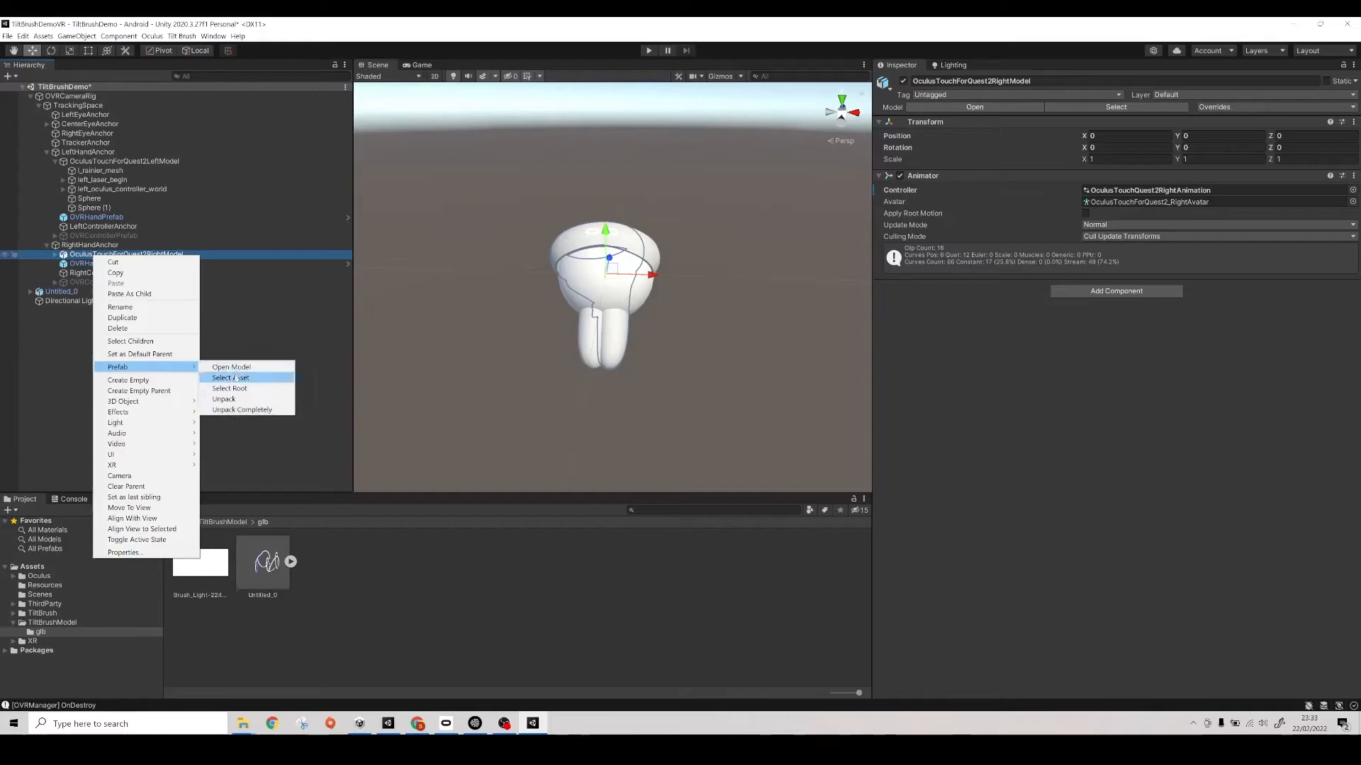
left_click(235, 400)
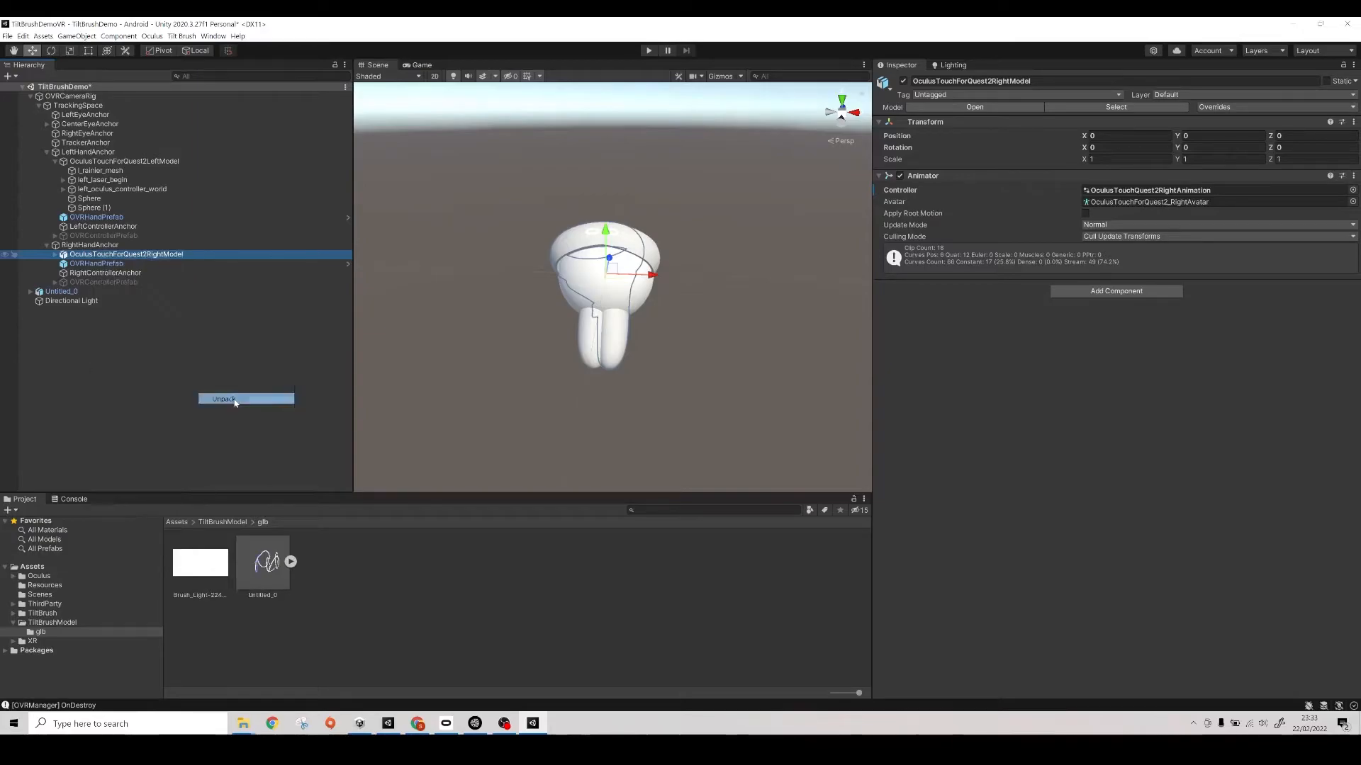
- Move the duplicated sphere into OculusTouchForQuest2RightModel and rename it RightSphere
left_click(55, 255)
left_click_drag(98, 208, 124, 259)
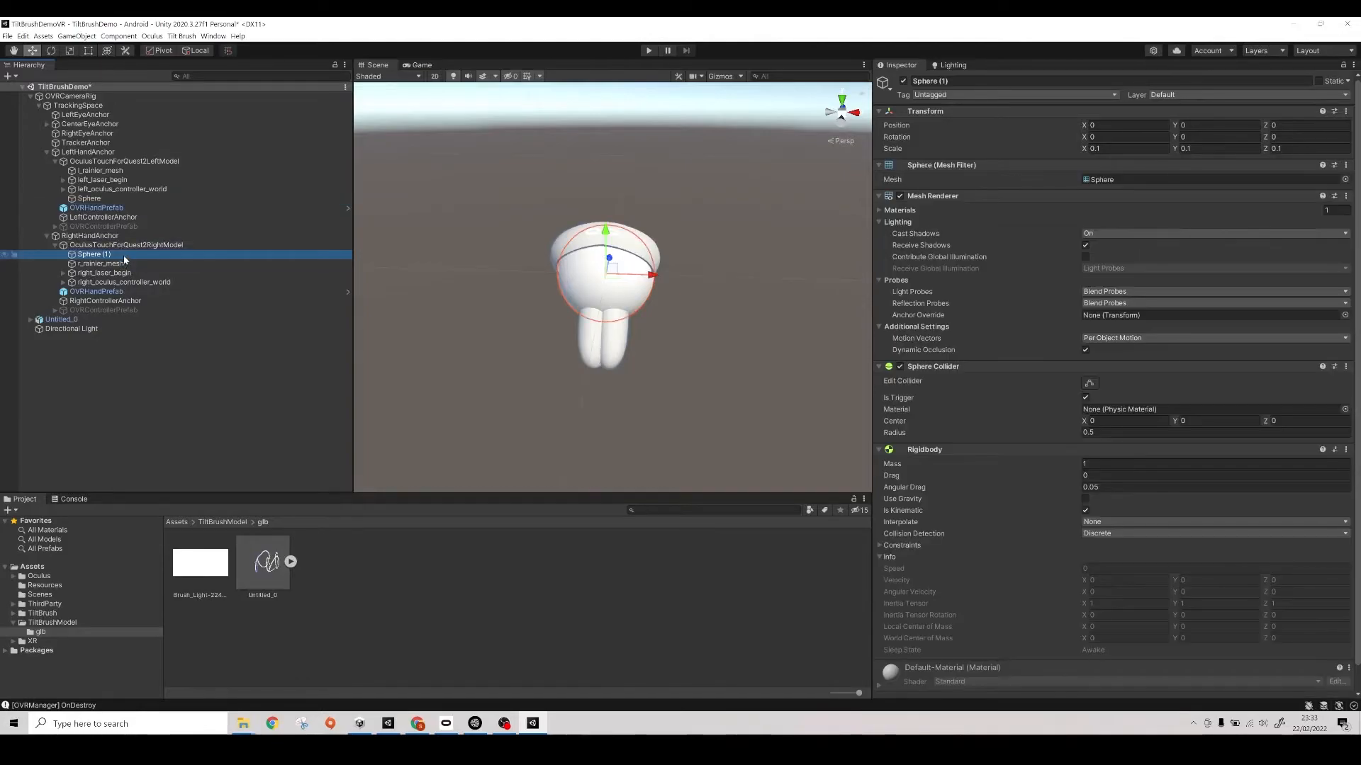
key("F2")
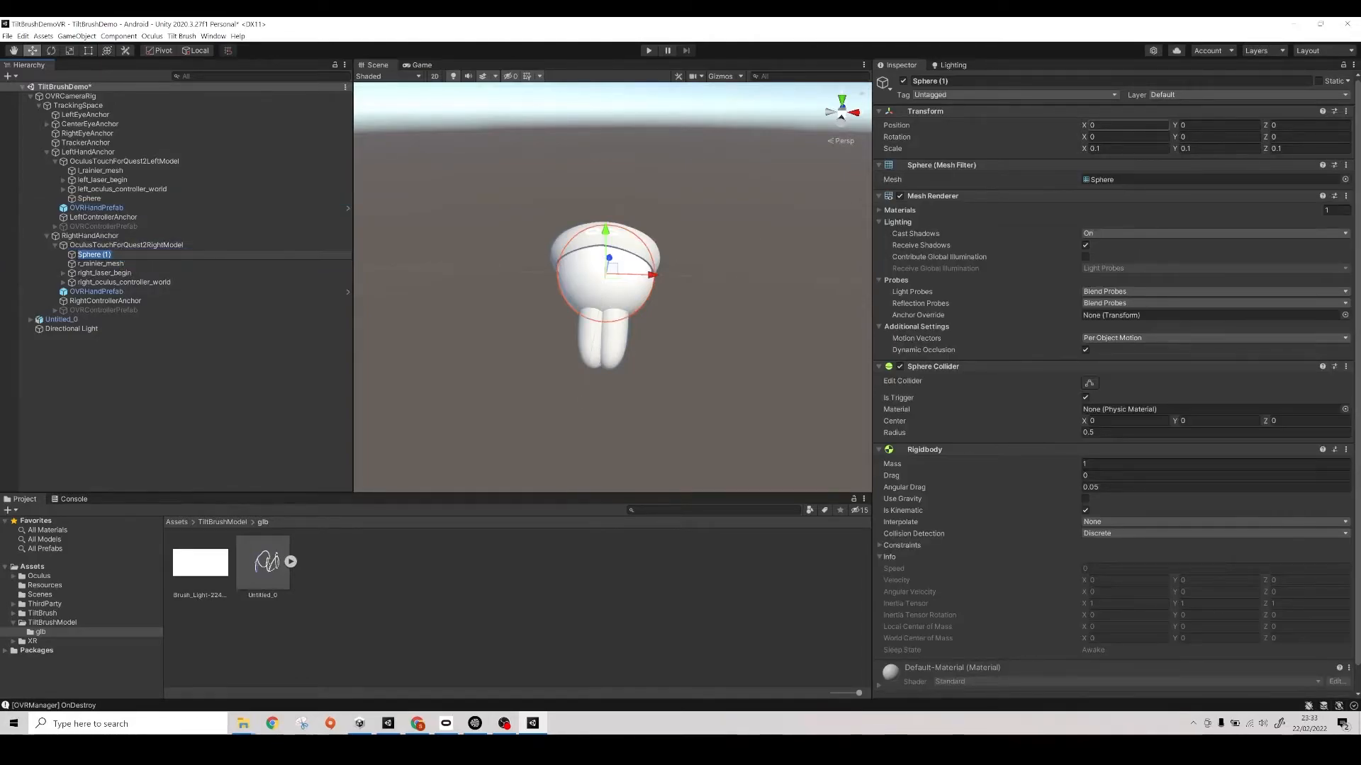
left_click(116, 199)
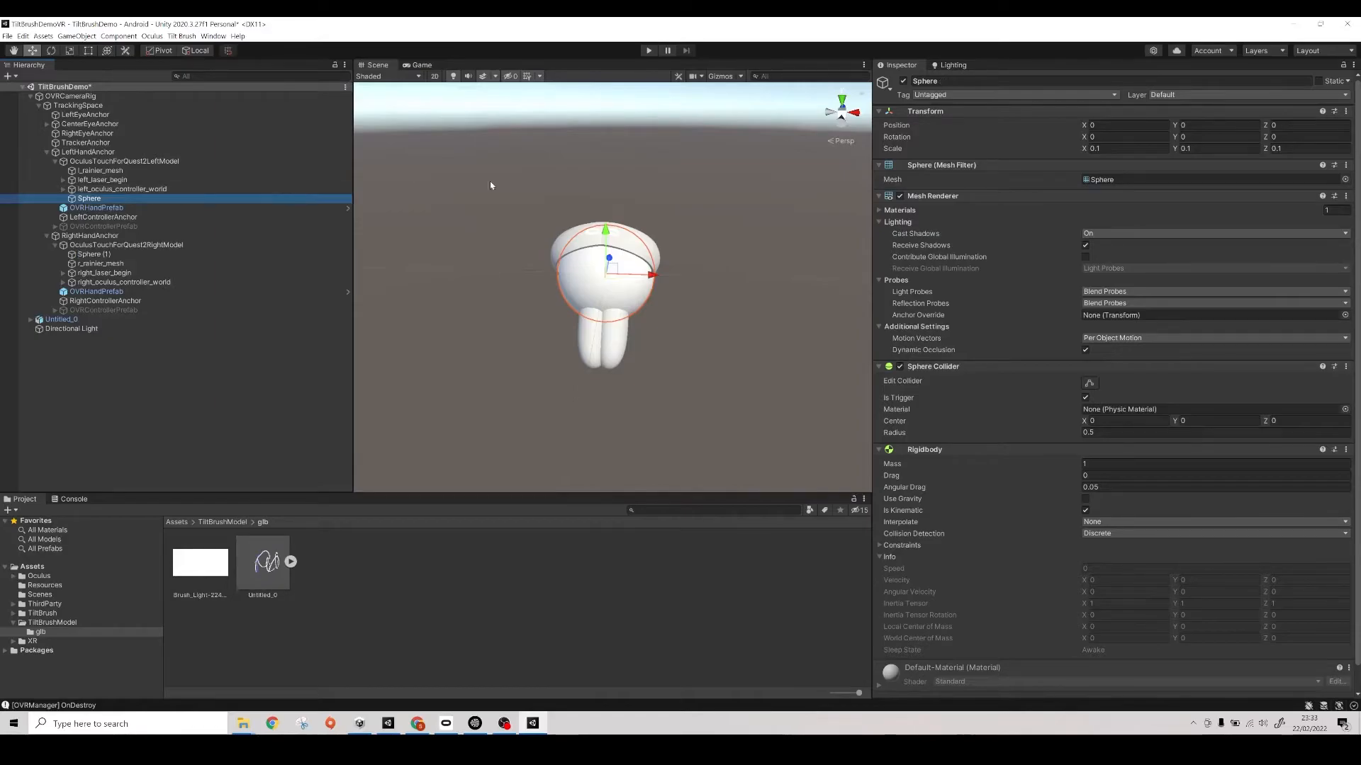
left_click(113, 255)
left_click(113, 255)
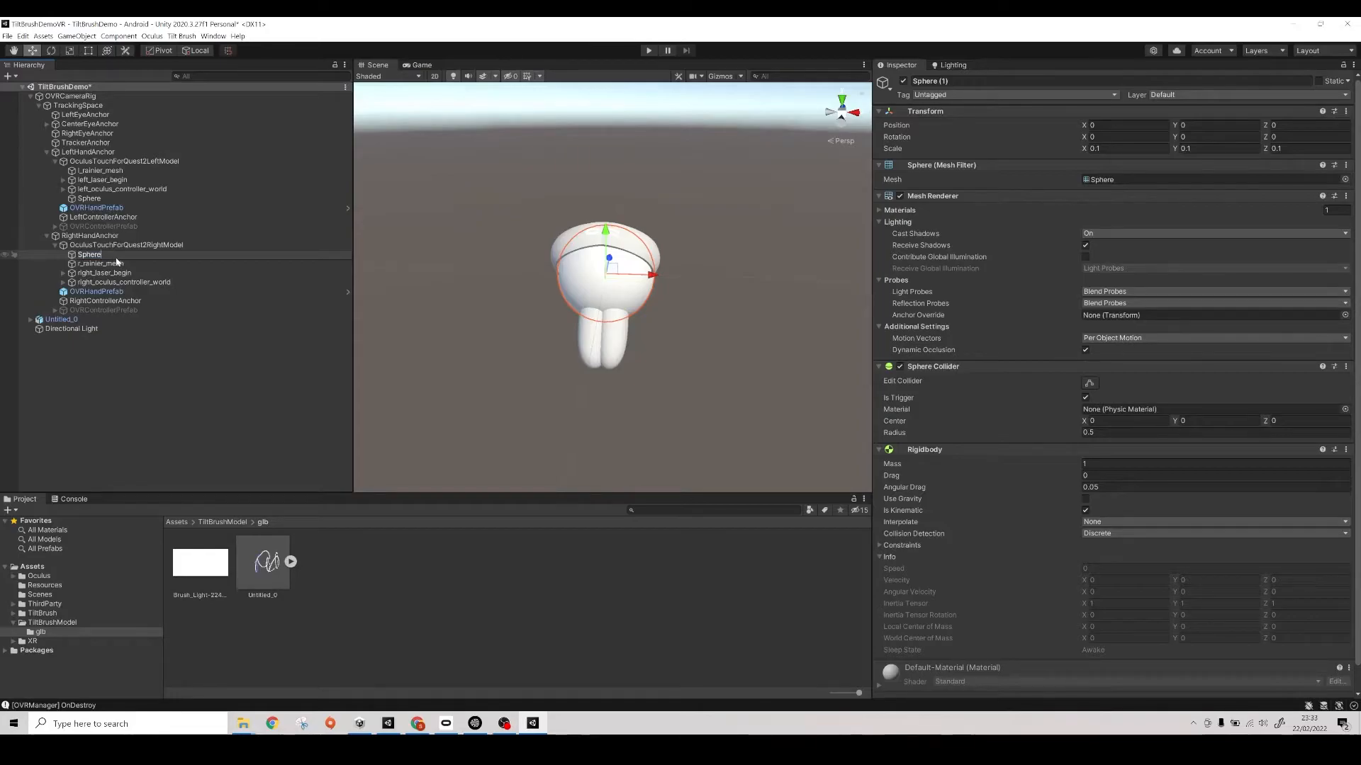
key("Home")
type("Right")
key("Return")
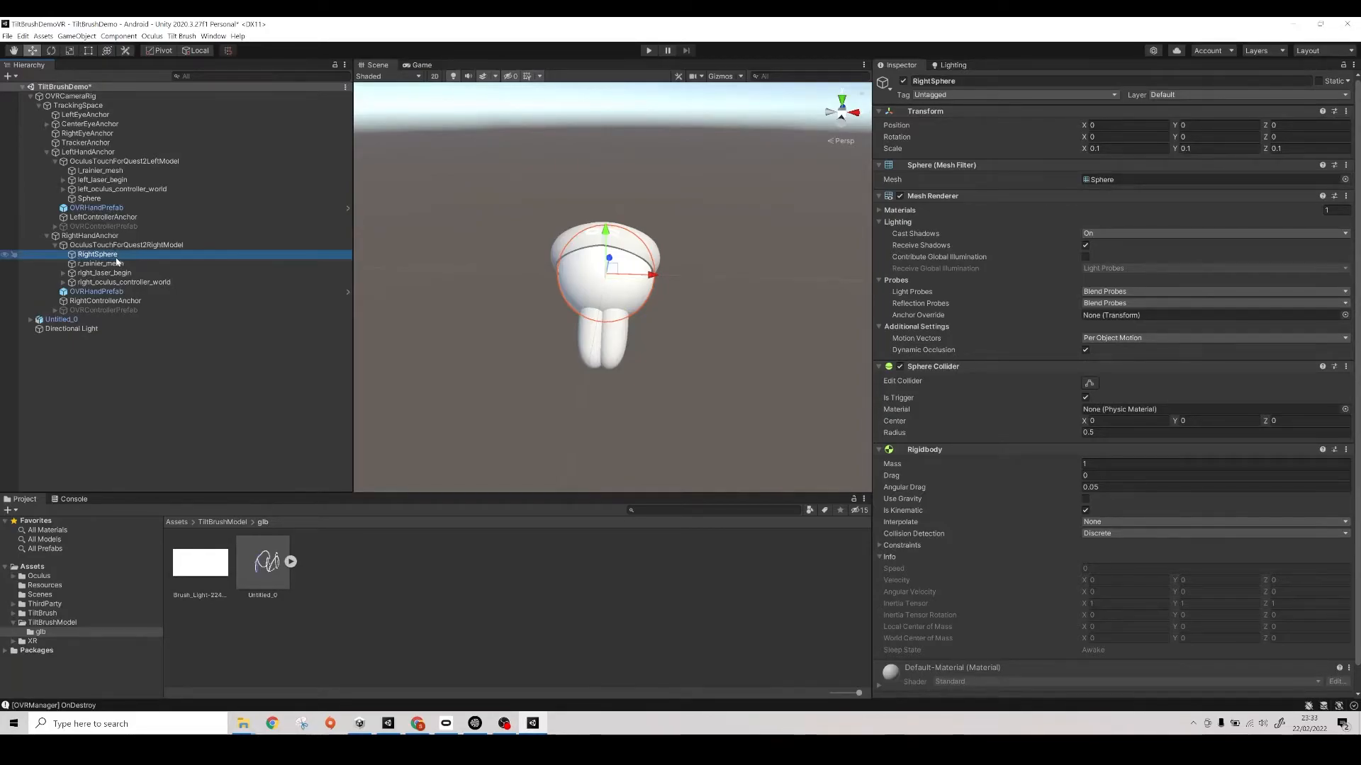
- Rename the Sphere under OculusTouchForQuest2LeftModel as LeftSphere
left_click(117, 202)
left_click(116, 203)
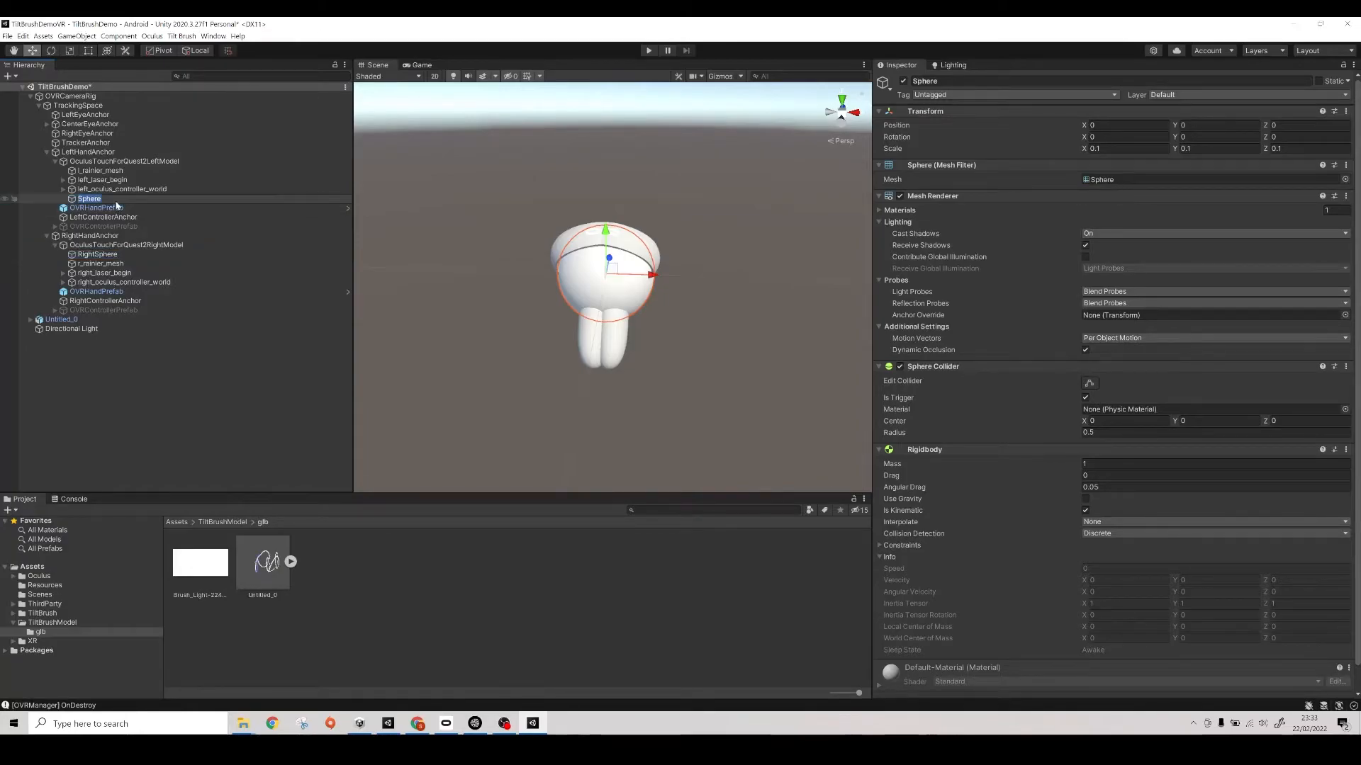
key("Home")
type("Left")
key("Return")
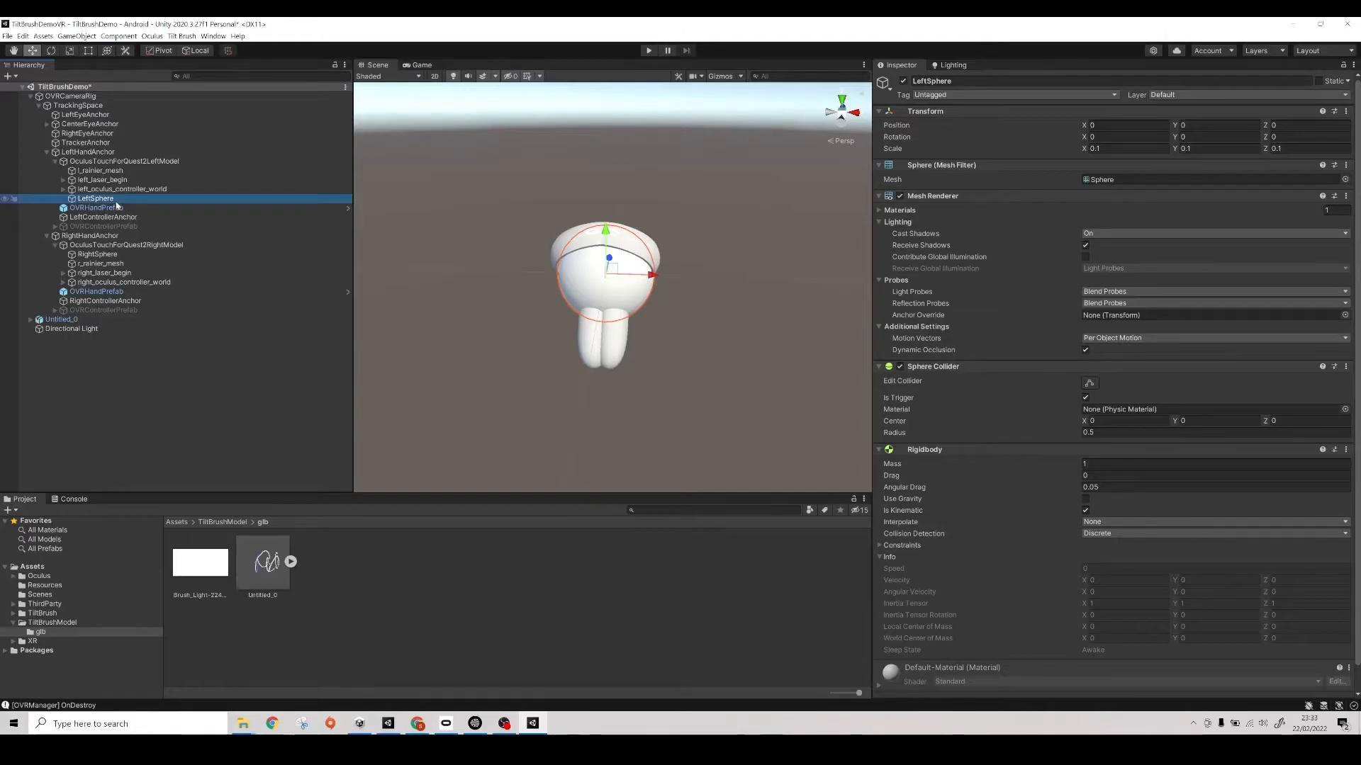
- Add a Cube at the root level of the TiltBrushDemo scene
left_click(135, 386)
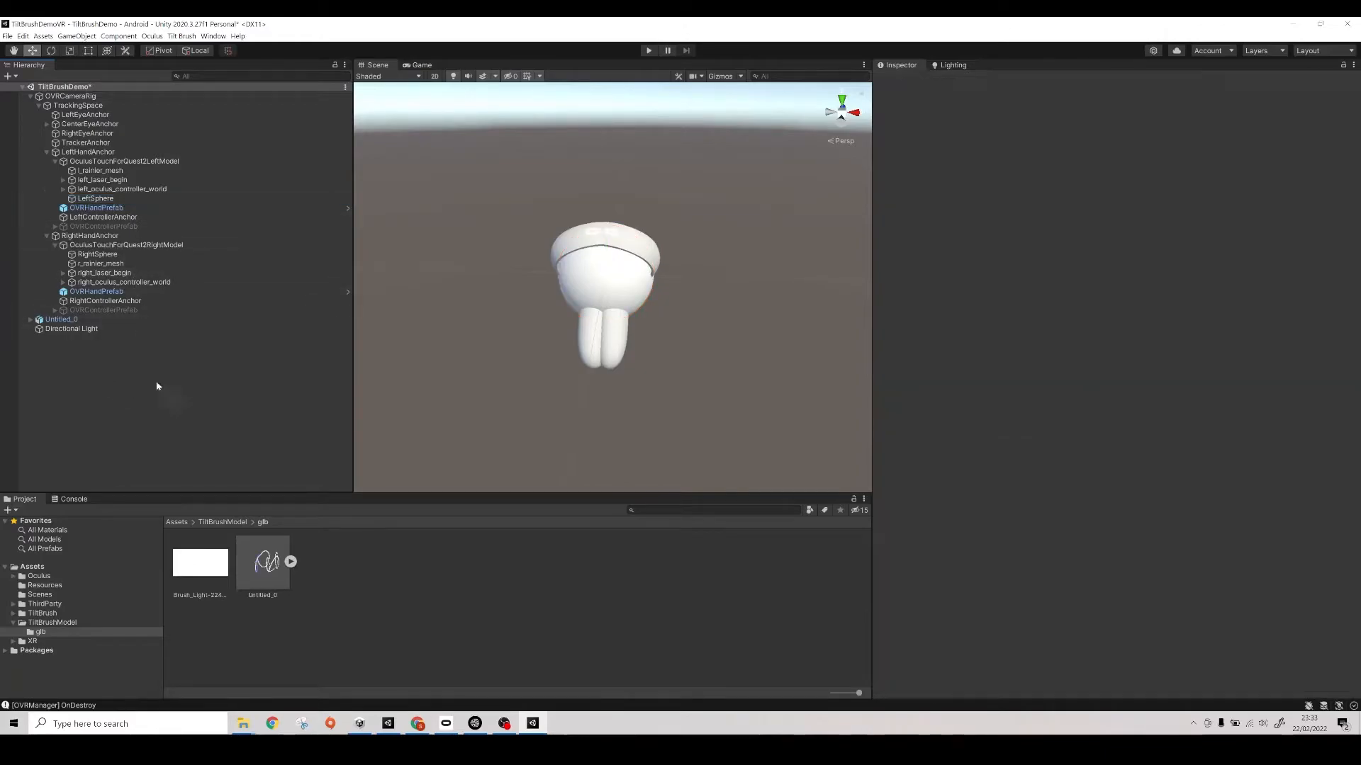
right_click(85, 366)
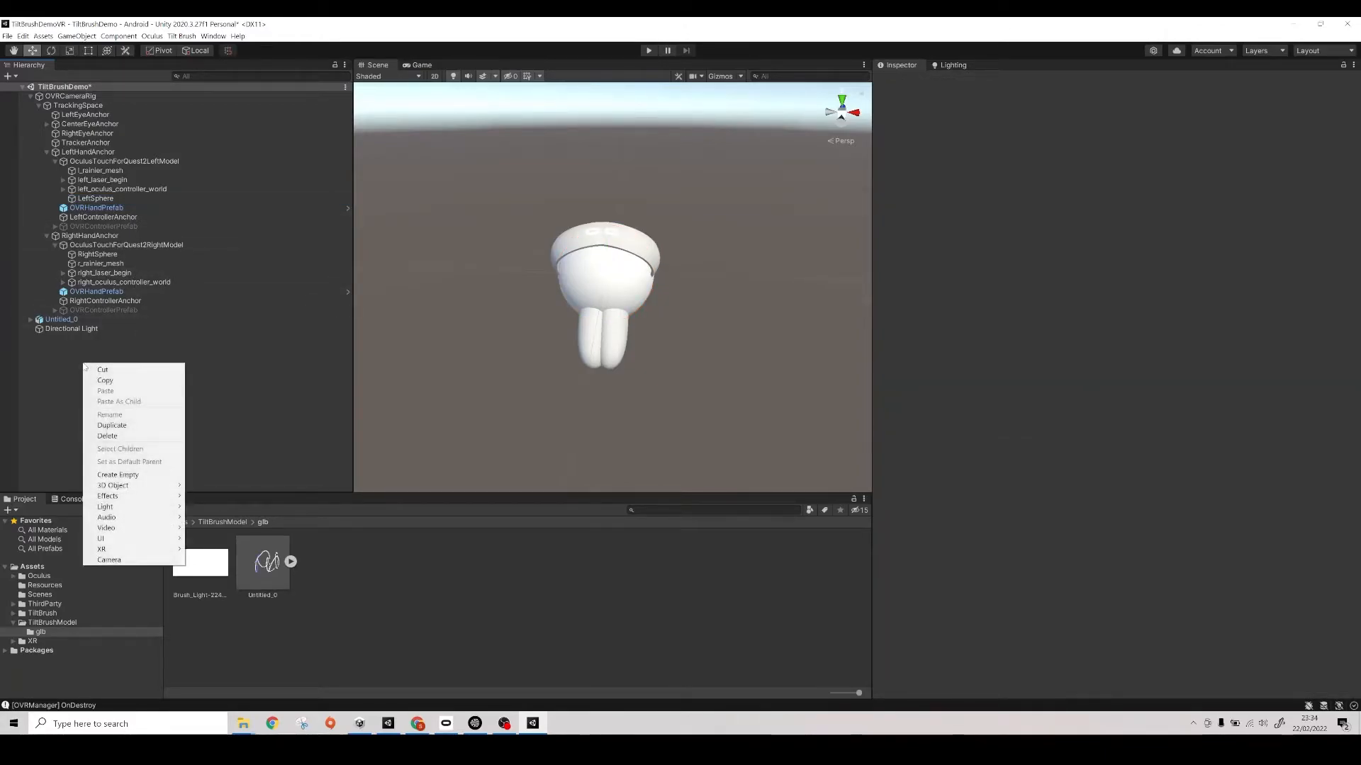
mouse_move(121, 485)
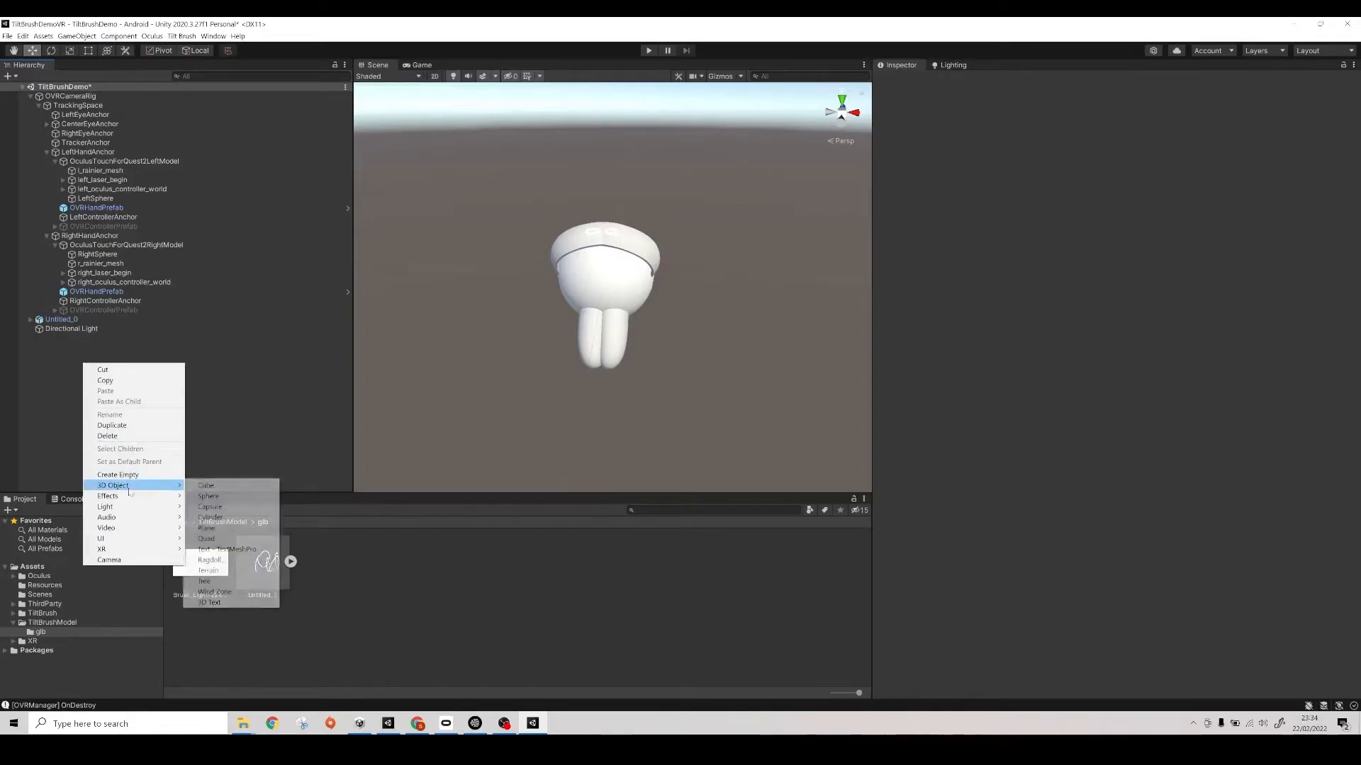
left_click(213, 482)
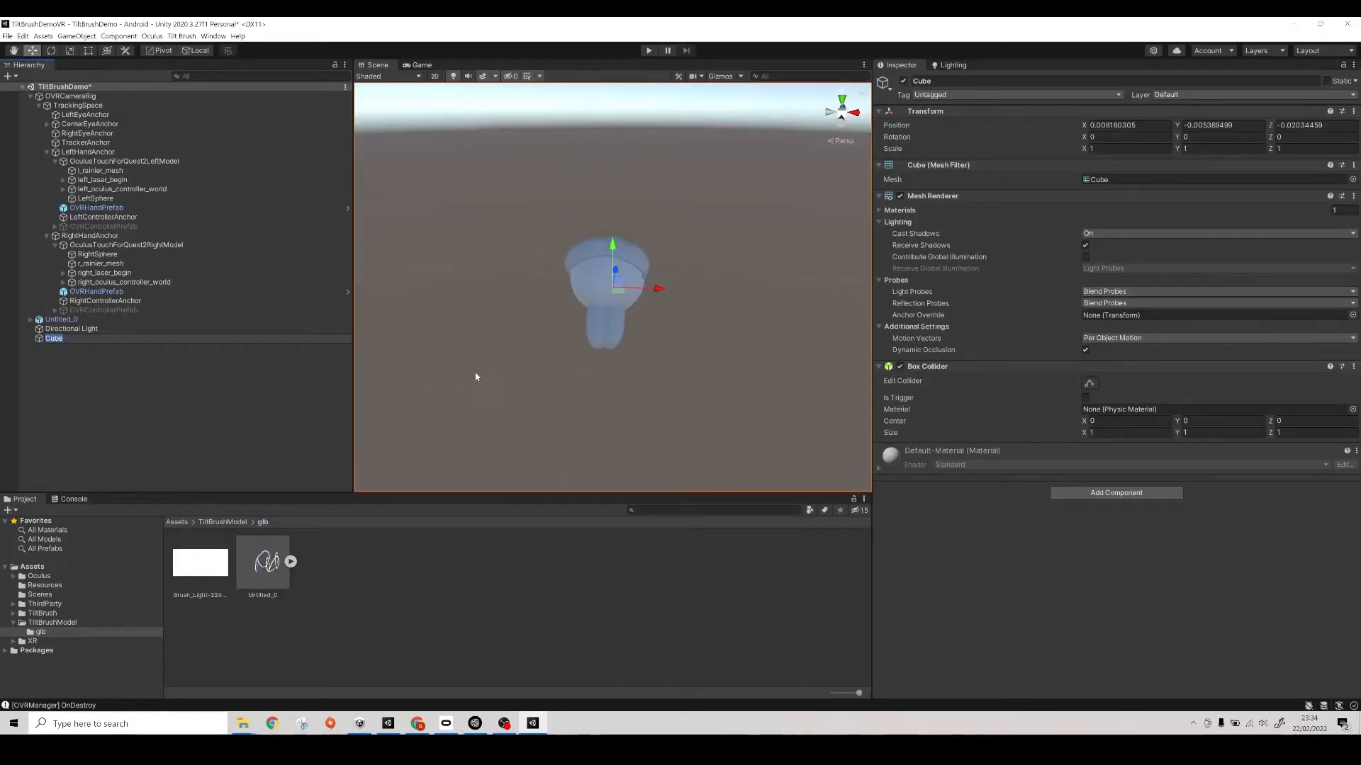
scroll(477, 377, "down", 12)
scroll(477, 377, "down", 5)
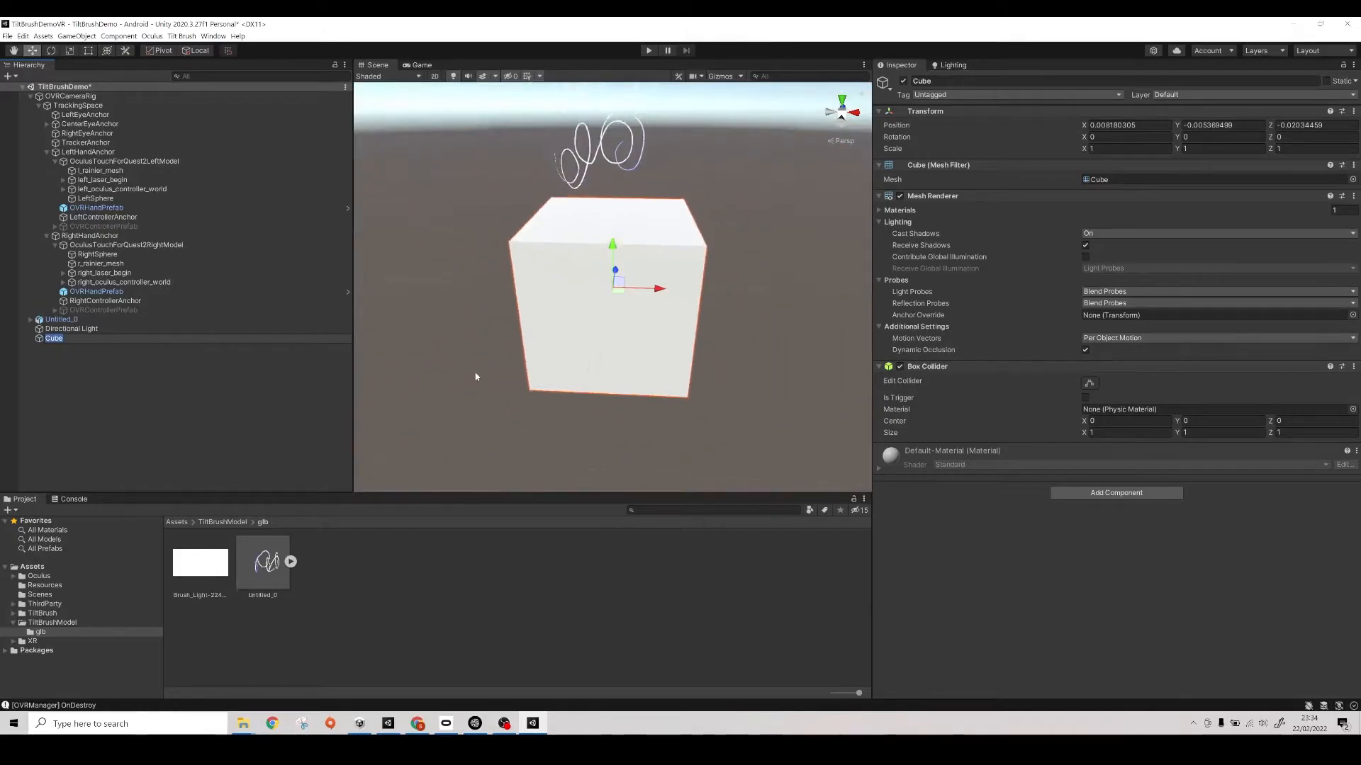
- Set the Cube's scale to 0.5 on the X, Y and Z axes
left_click(1095, 148)
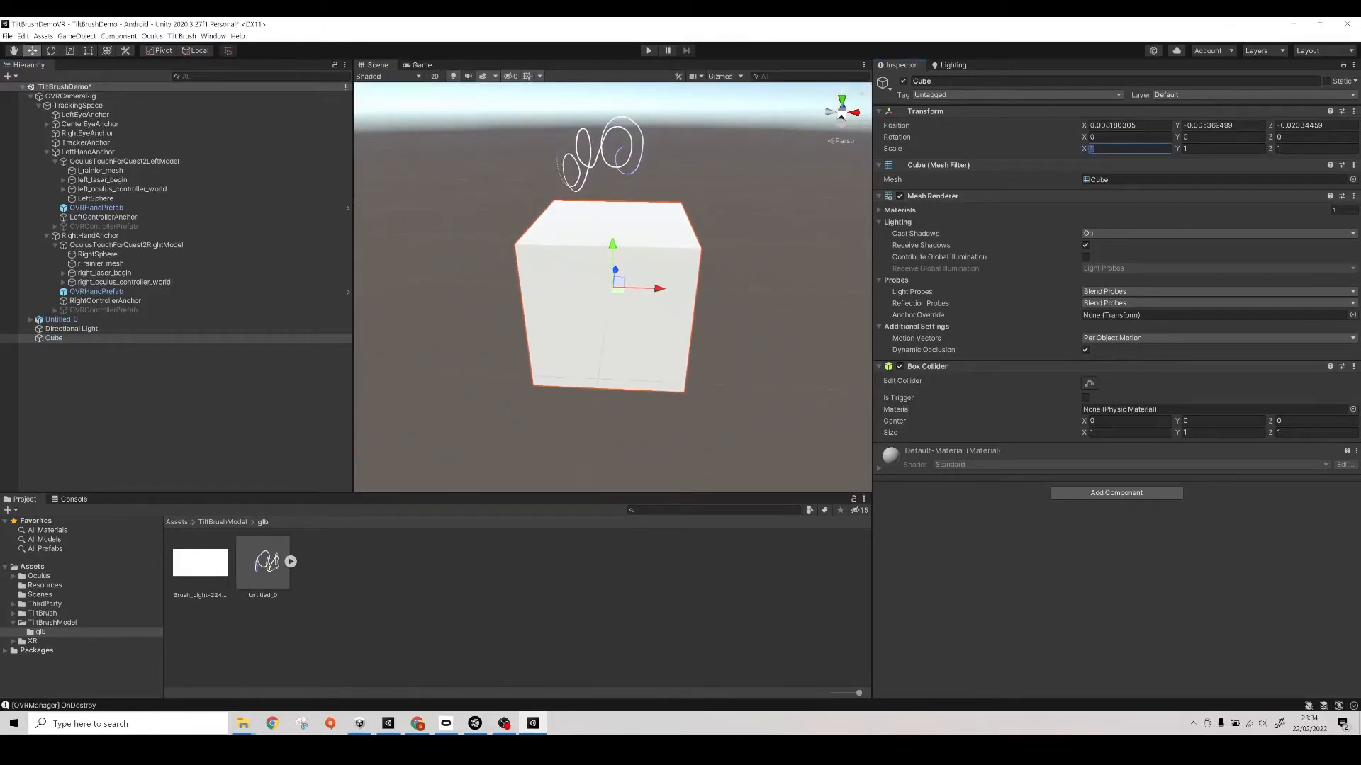
type(".5")
key("Tab")
type(".5")
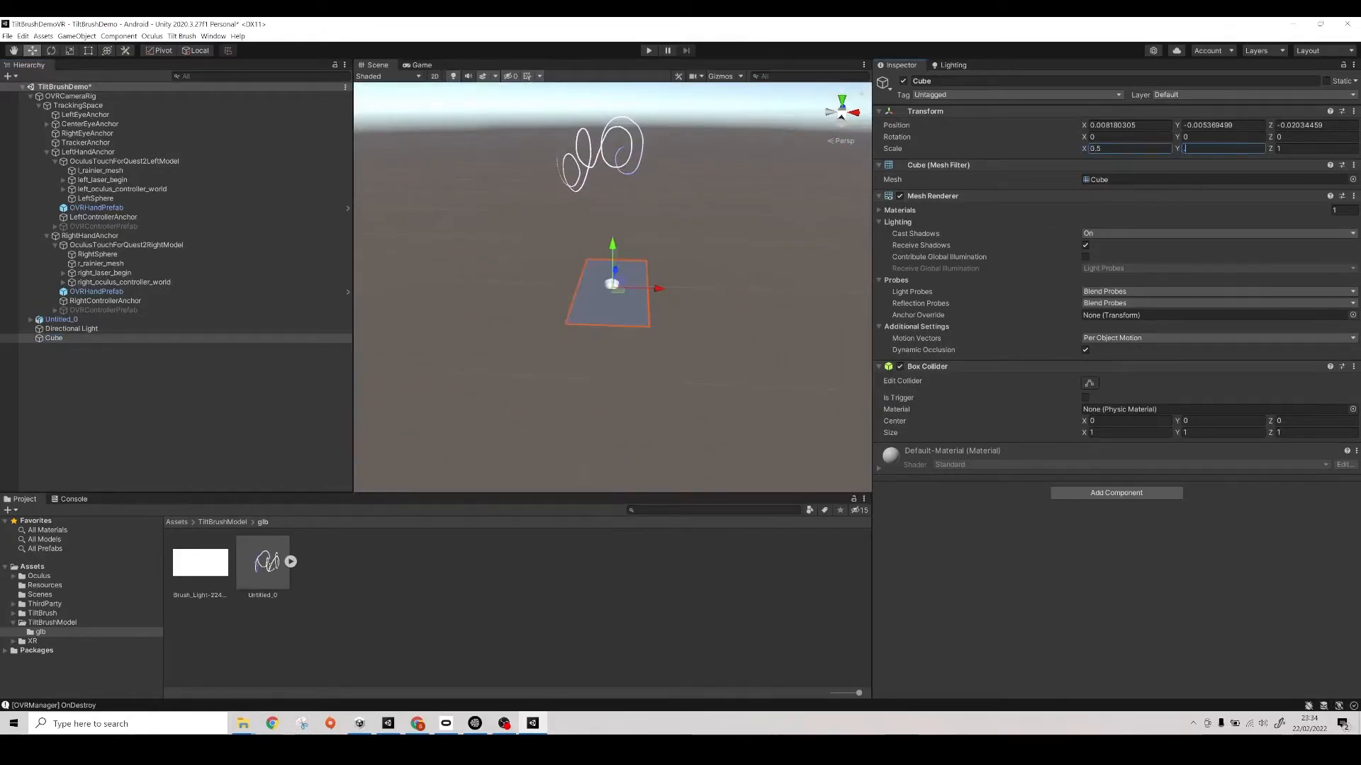
key("Tab")
type(".5")
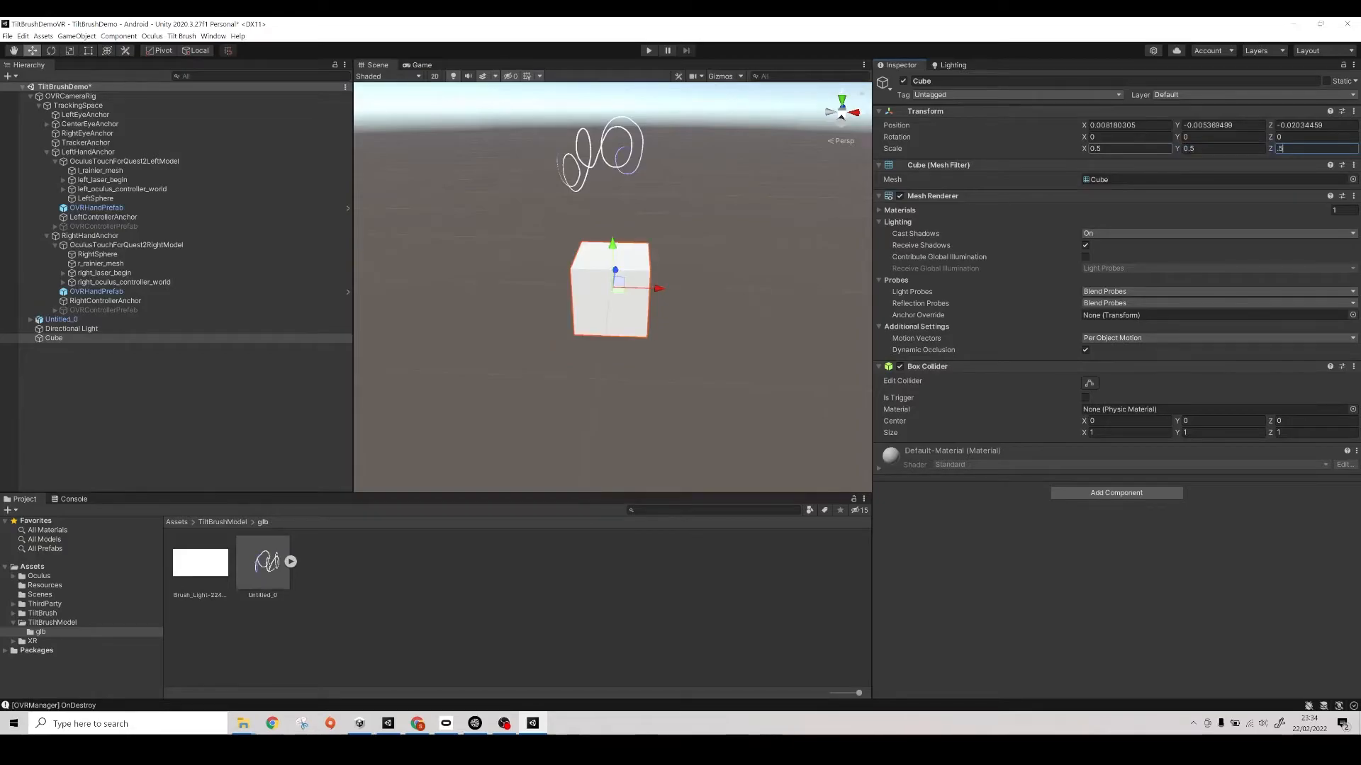
- Set the Cube's position to 0 on all axes and shift it to about Y 0.25 and Z 0.771
mouse_move(701, 295)
left_mouse_down("alt")
mouse_move(383, 313)
mouse_move(473, 292)
left_mouse_up("alt")
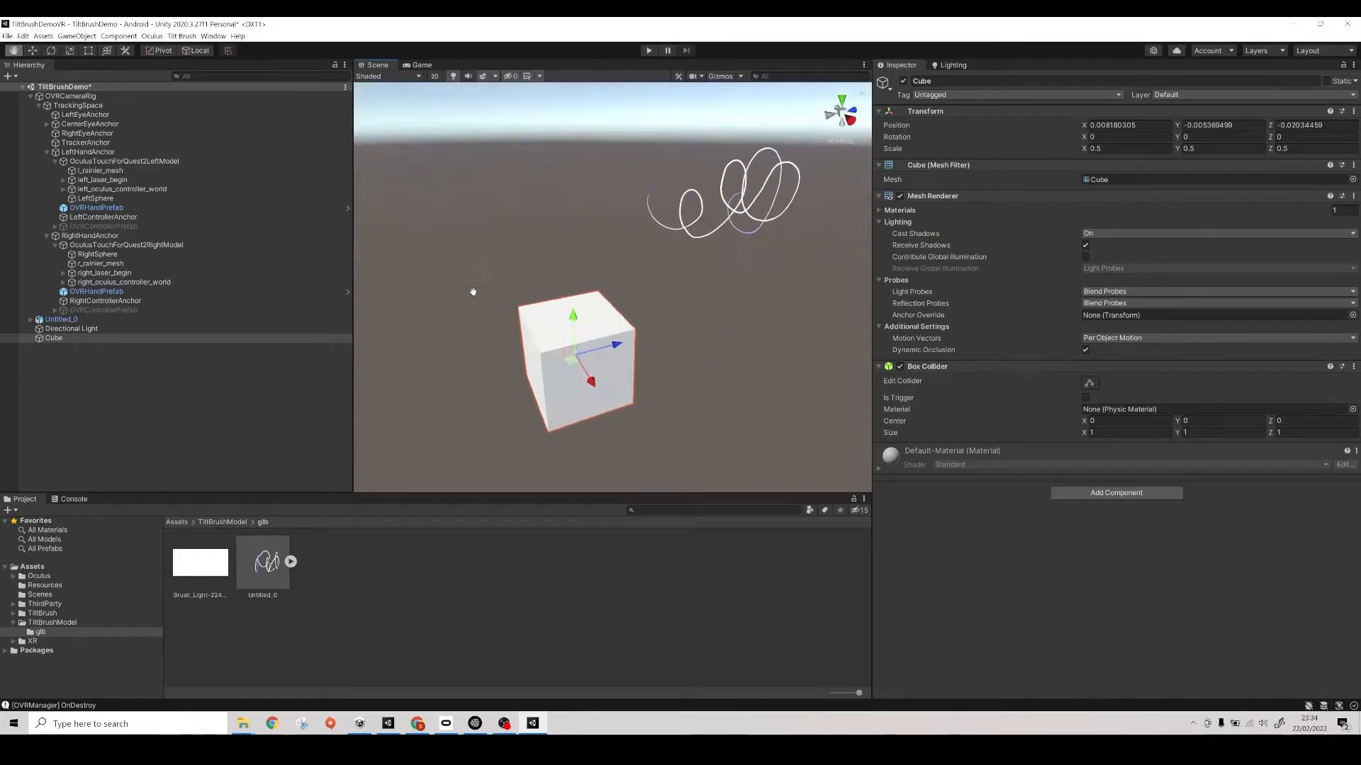
left_click(1113, 125)
type("0")
key("Tab")
type("0")
key("Tab")
type("0")
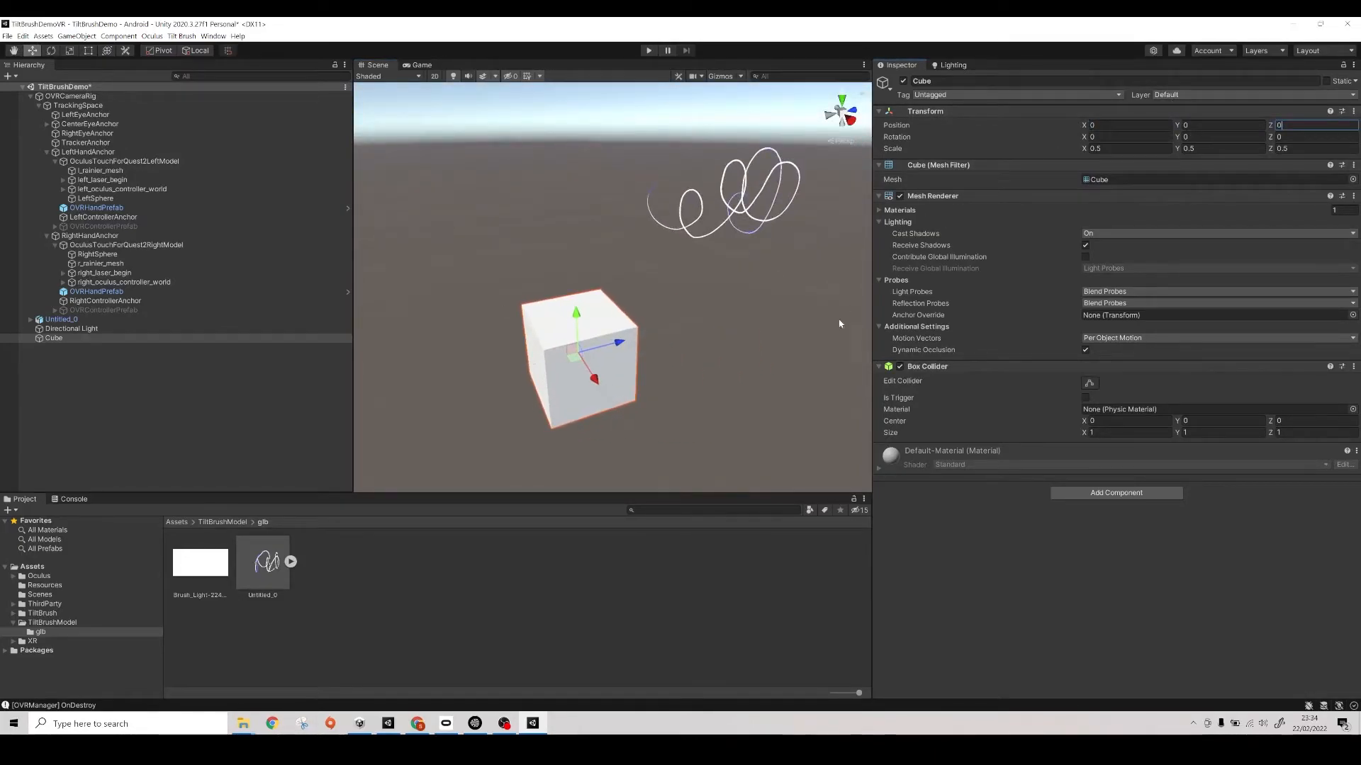
left_click_drag(618, 343, 685, 253)
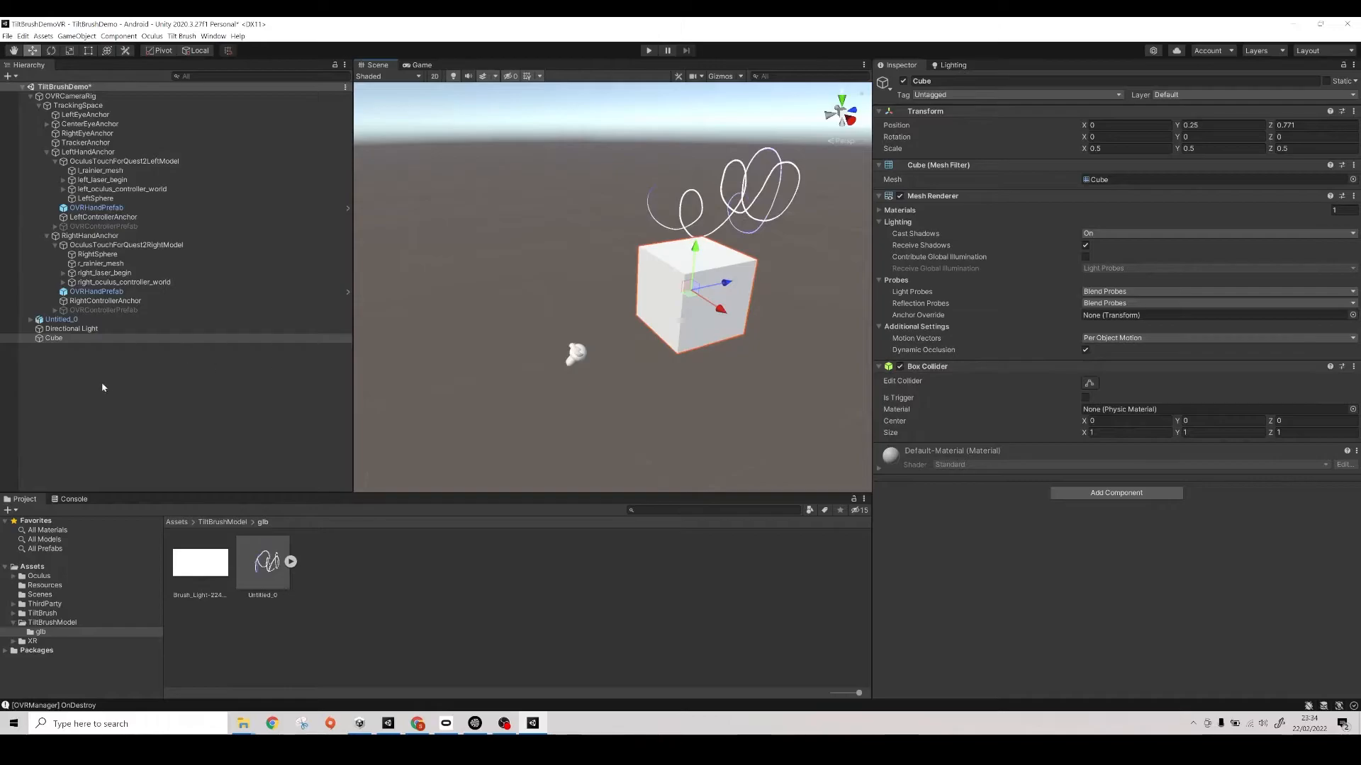
- Add a Plane at the root level of the scene as a floor
left_click(62, 371)
right_click(56, 363)
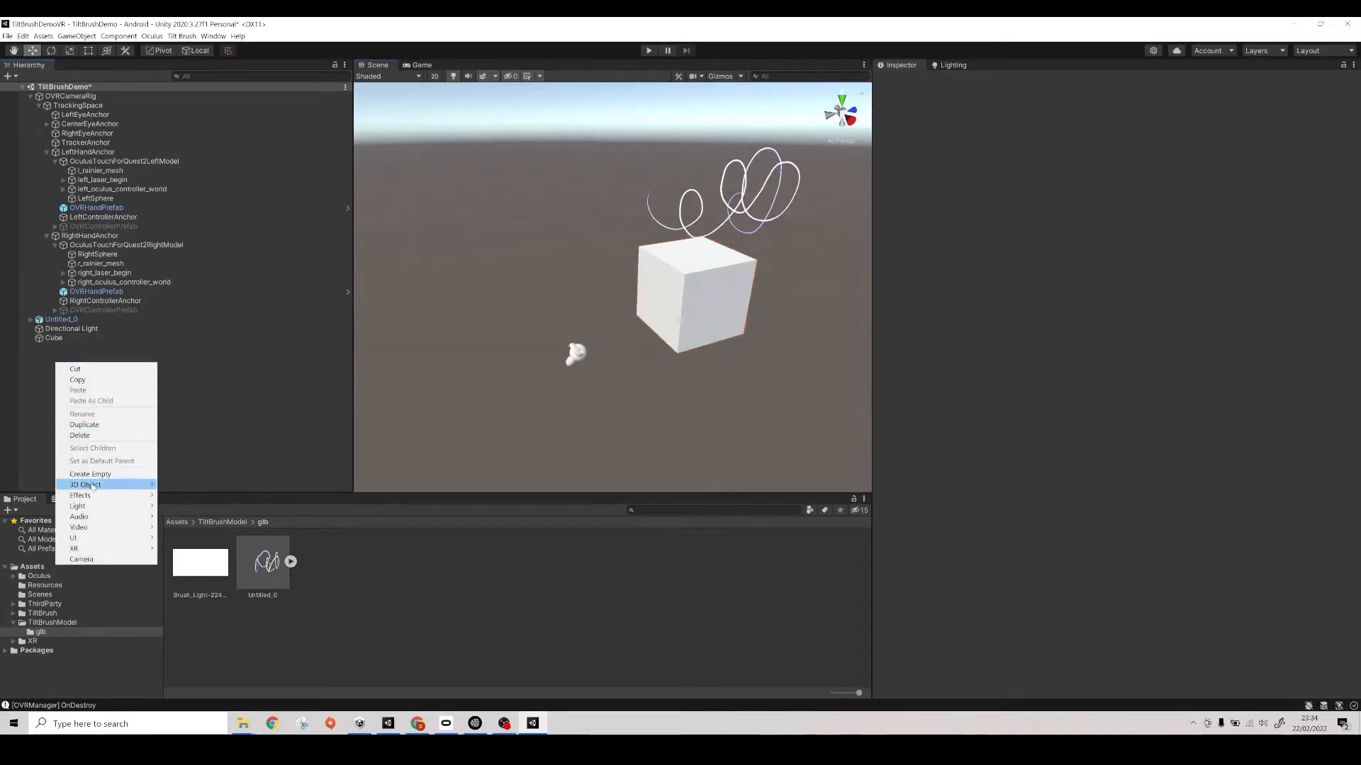
mouse_move(92, 487)
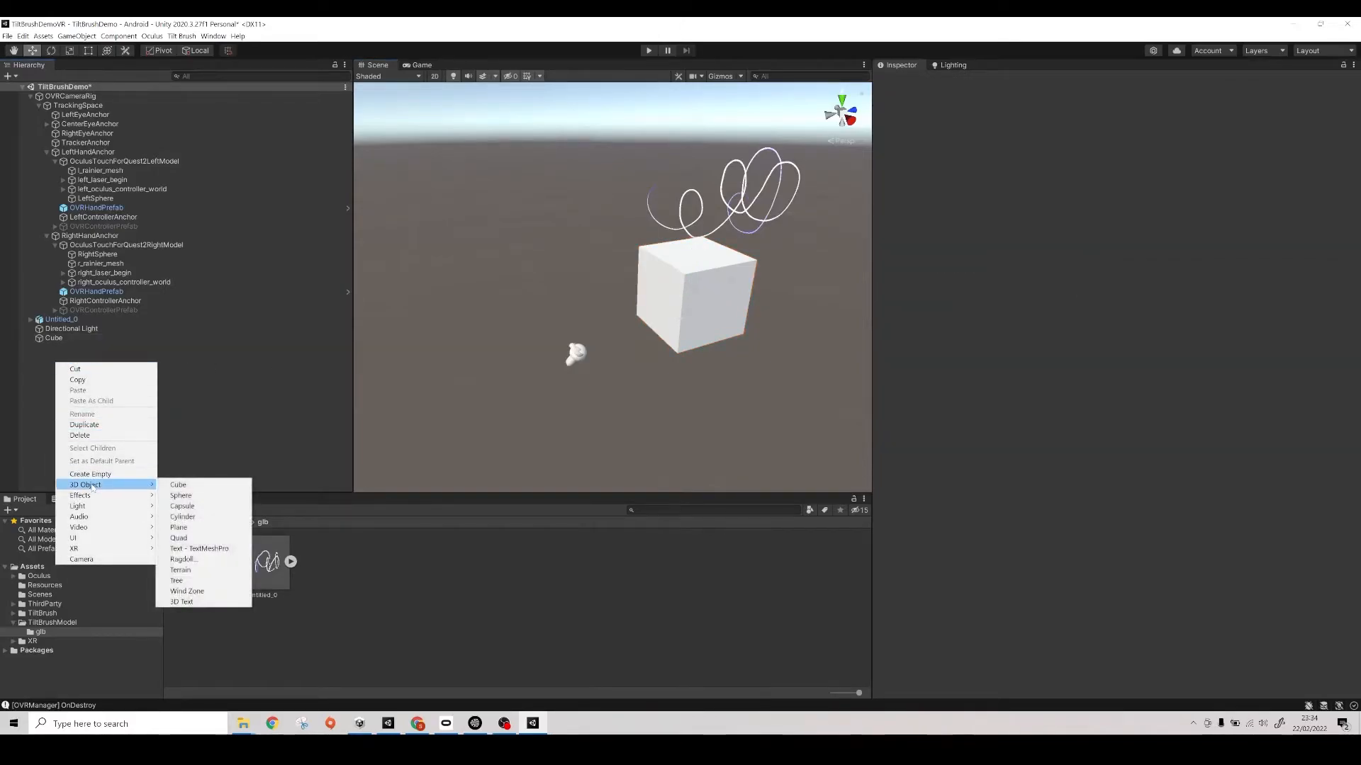
left_click(206, 528)
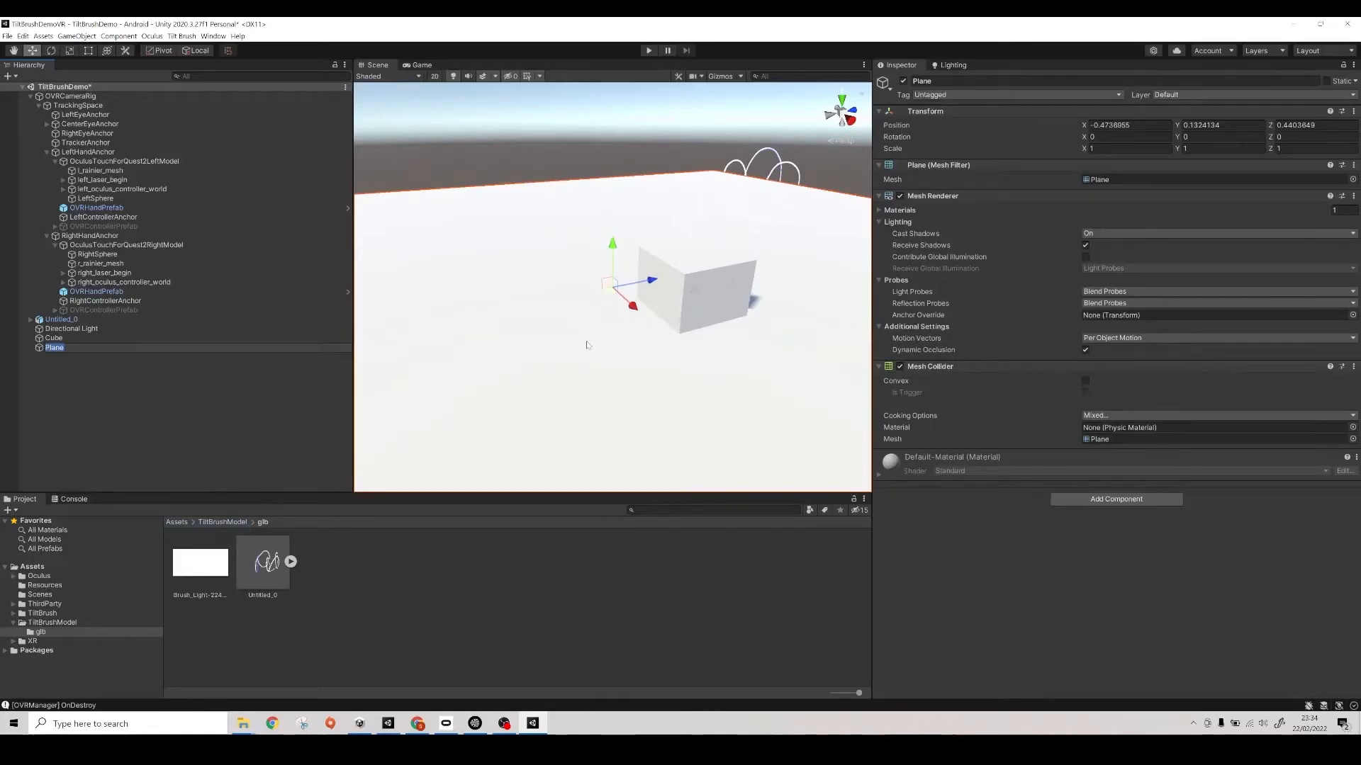
- Raise the Cube above the plane to a Y position of about 0.408
left_click(703, 290)
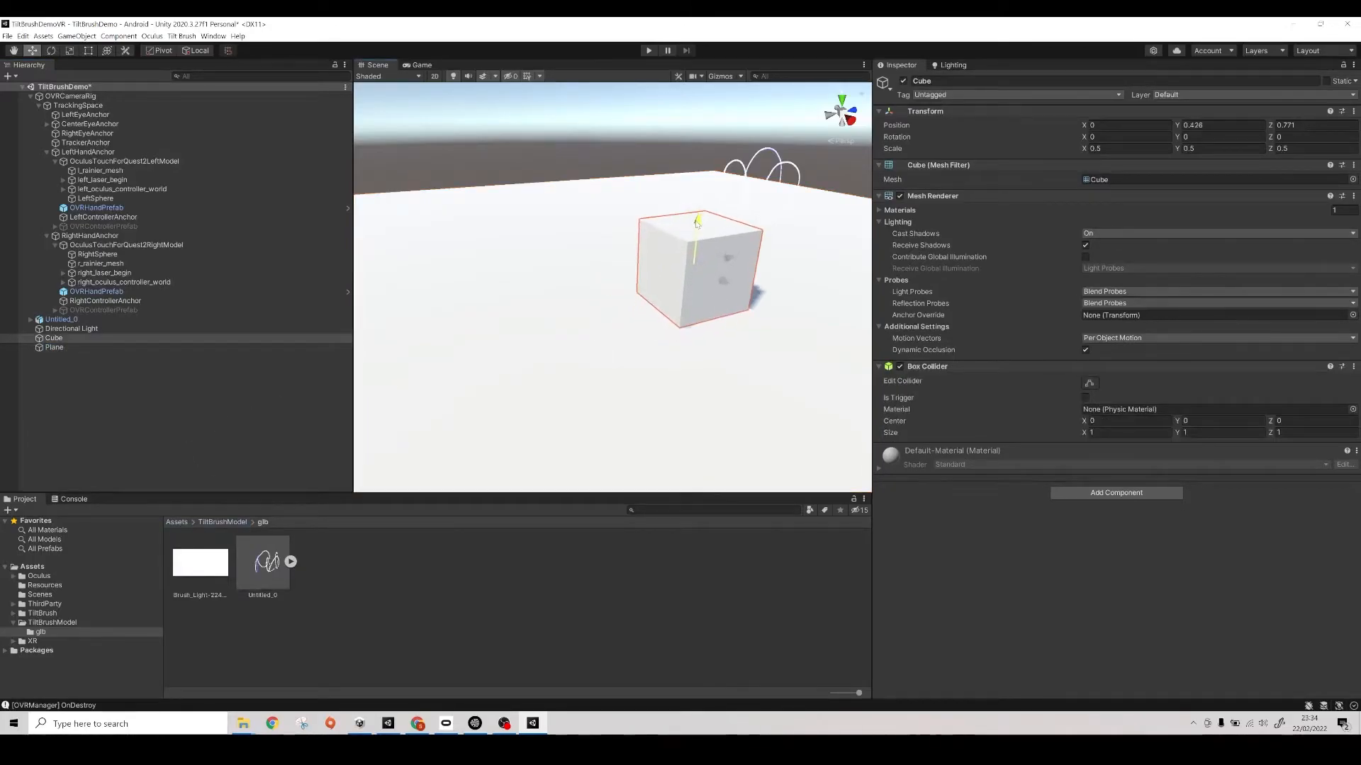
left_click_drag(697, 224, 698, 225)
right_click_drag(698, 298, 601, 367)
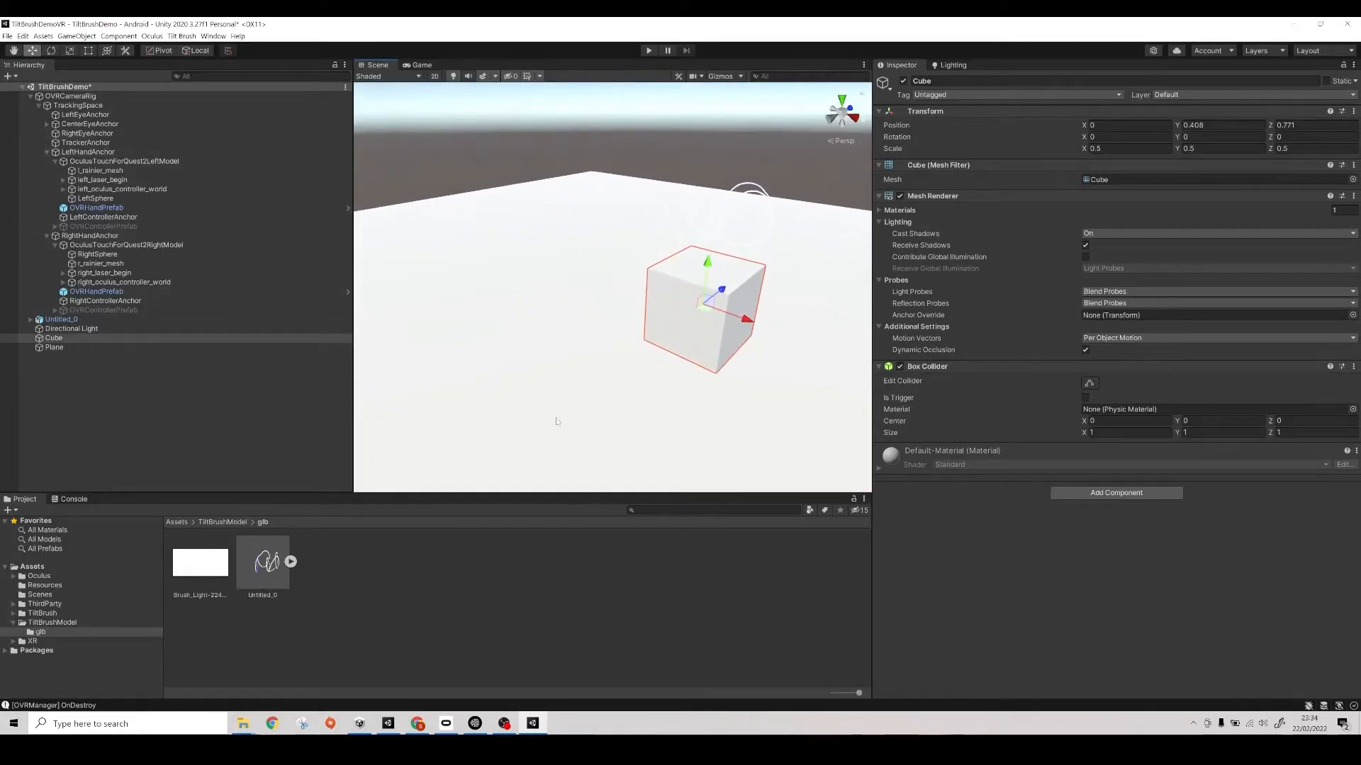
- Create a new material named Floor in the root Assets folder
left_click(53, 347)
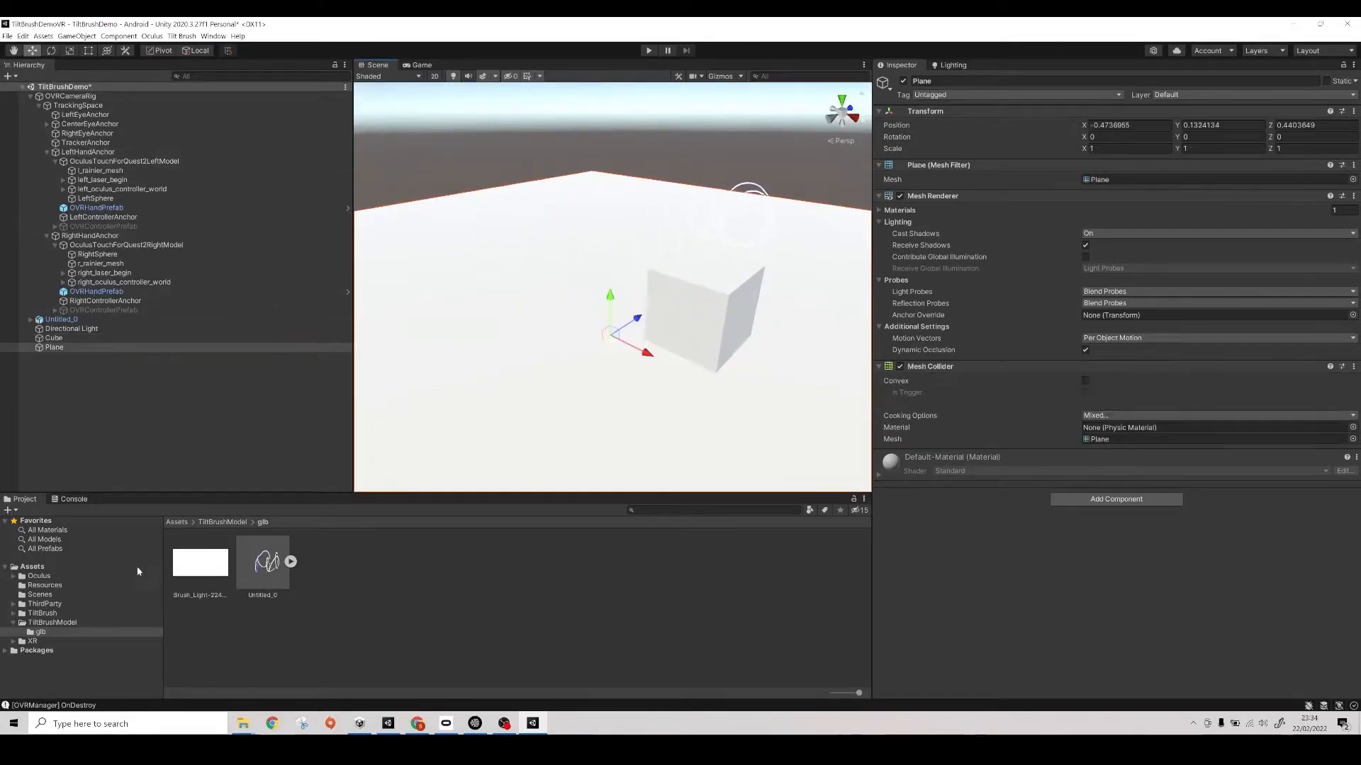
left_click(14, 623)
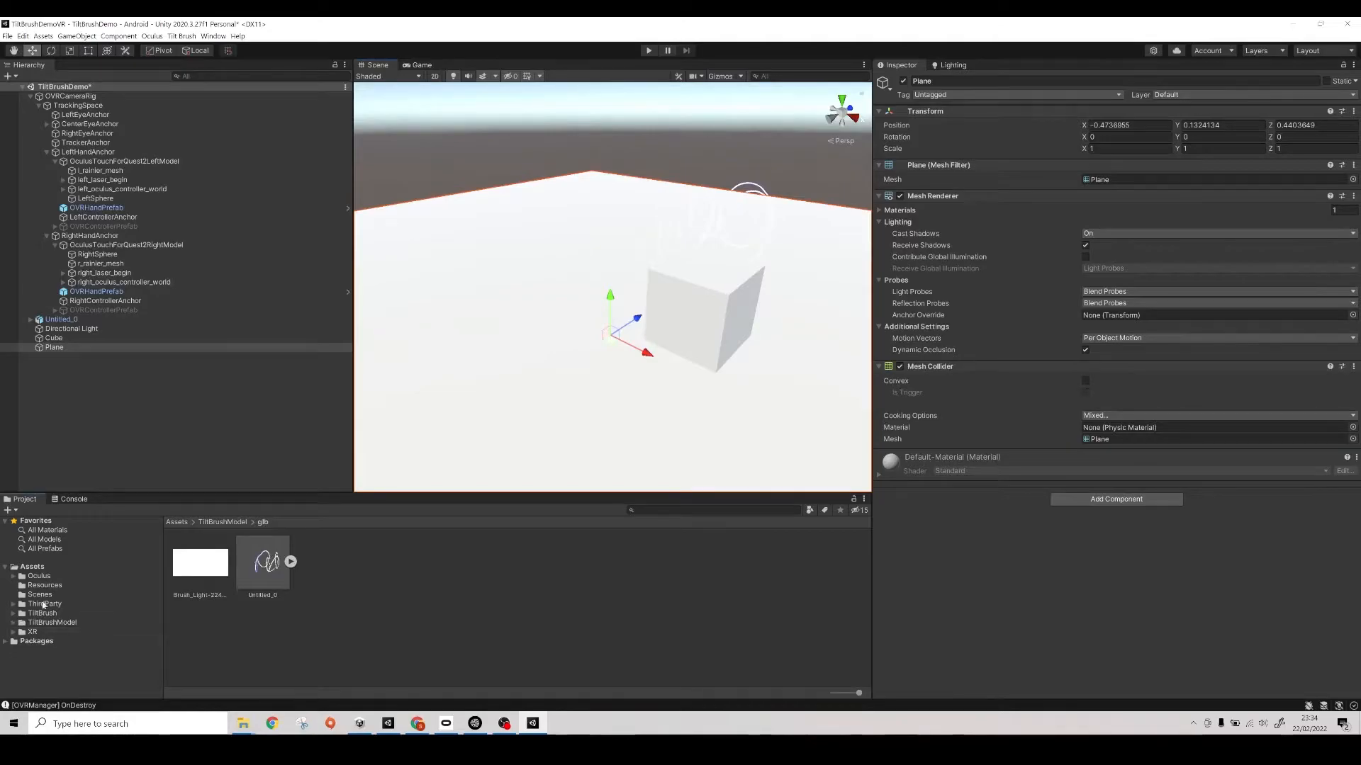
left_click(35, 567)
right_click(302, 614)
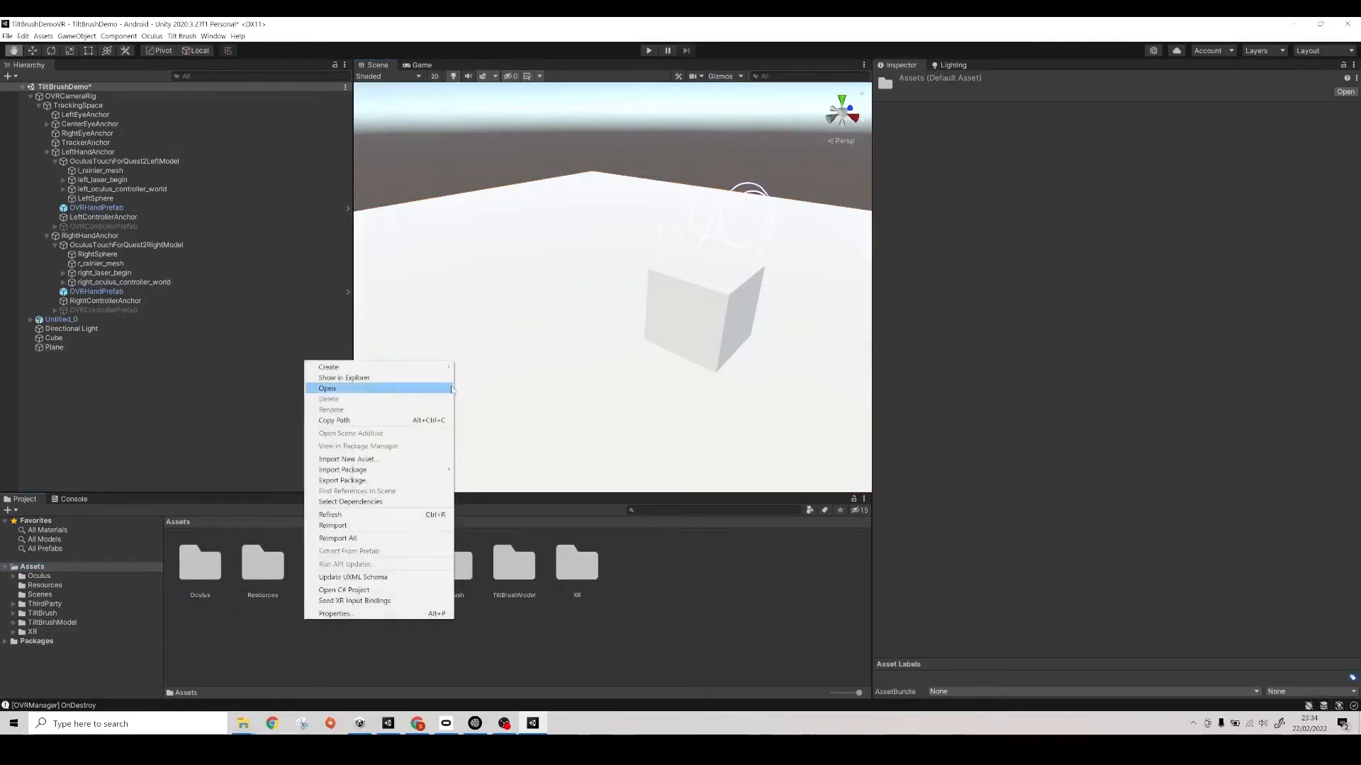
mouse_move(410, 370)
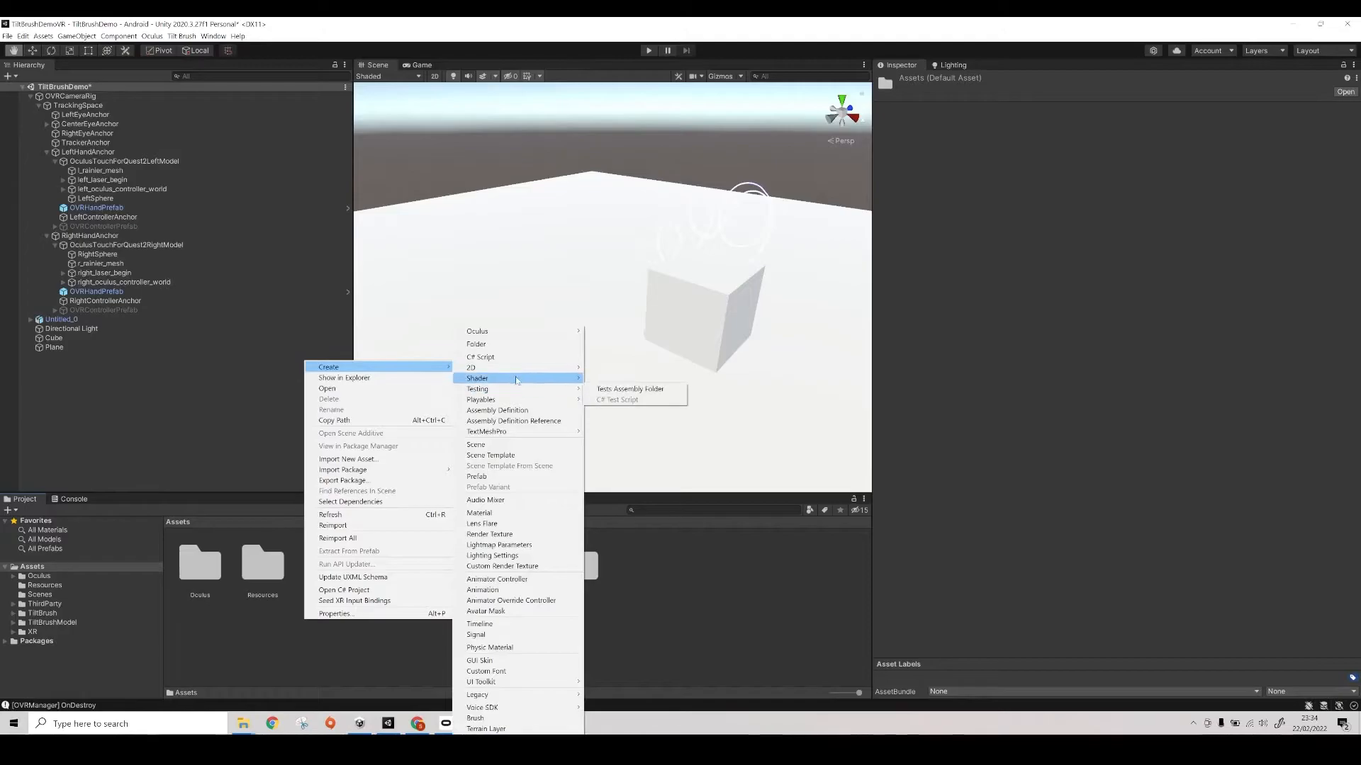
left_click(507, 513)
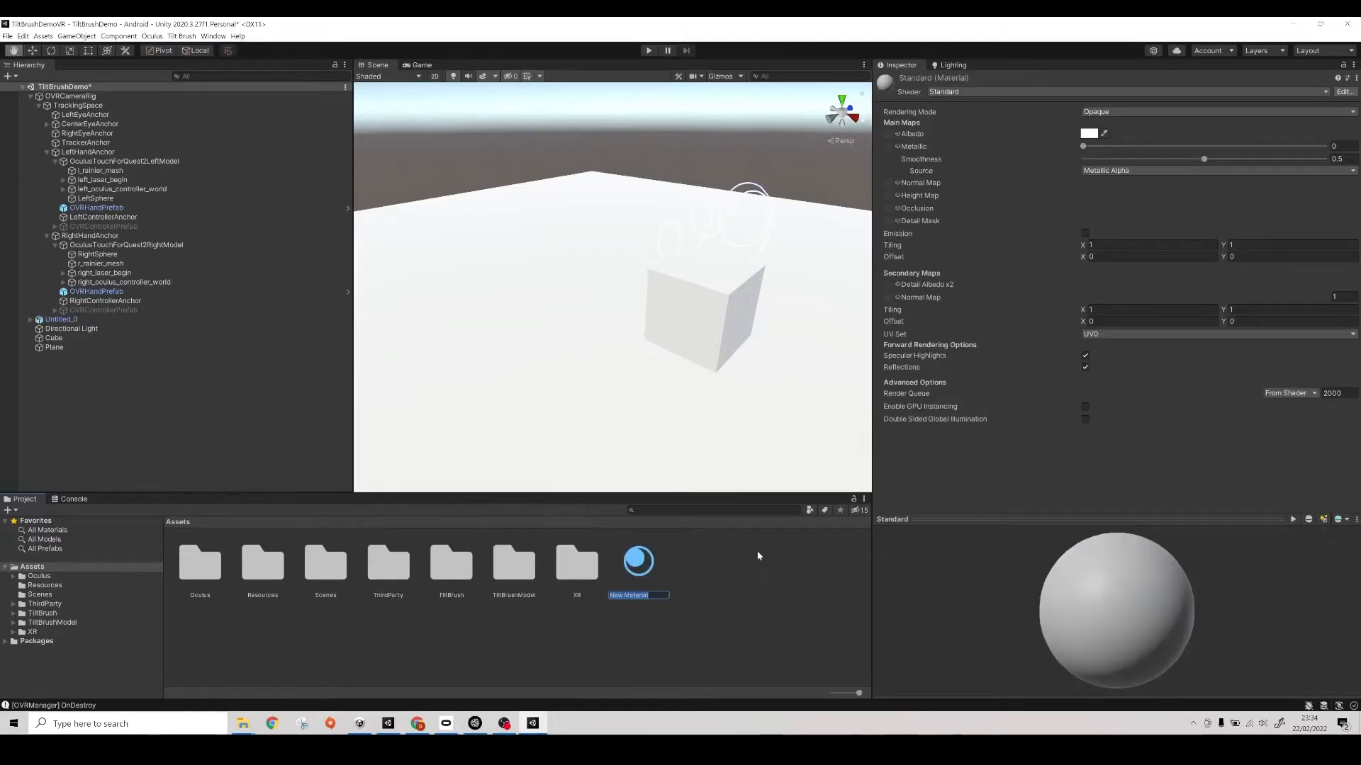
type("Floor")
key("Return")
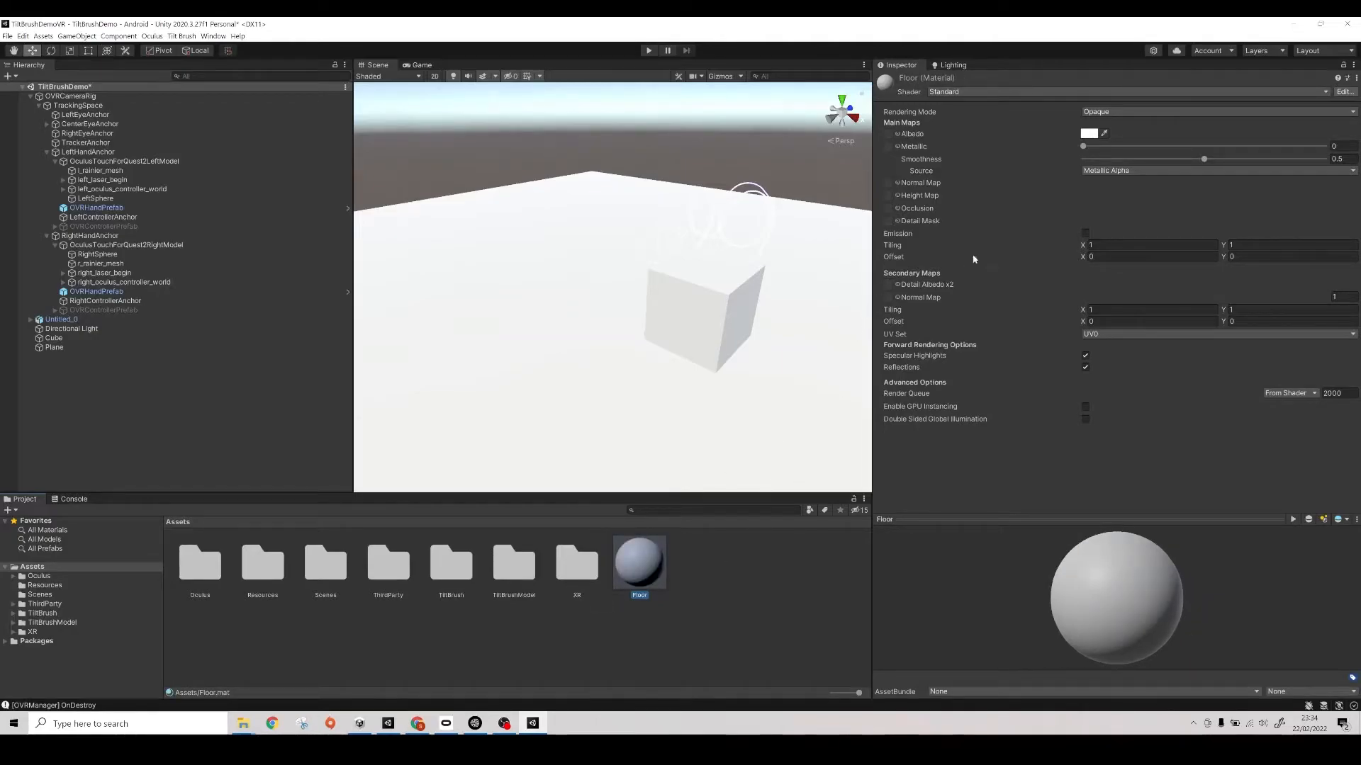
- Apply the Floor material to the plane, set its albedo to a soft red of about EC8585 and its smoothness to 0
left_click_drag(644, 560, 660, 472)
left_click(1088, 134)
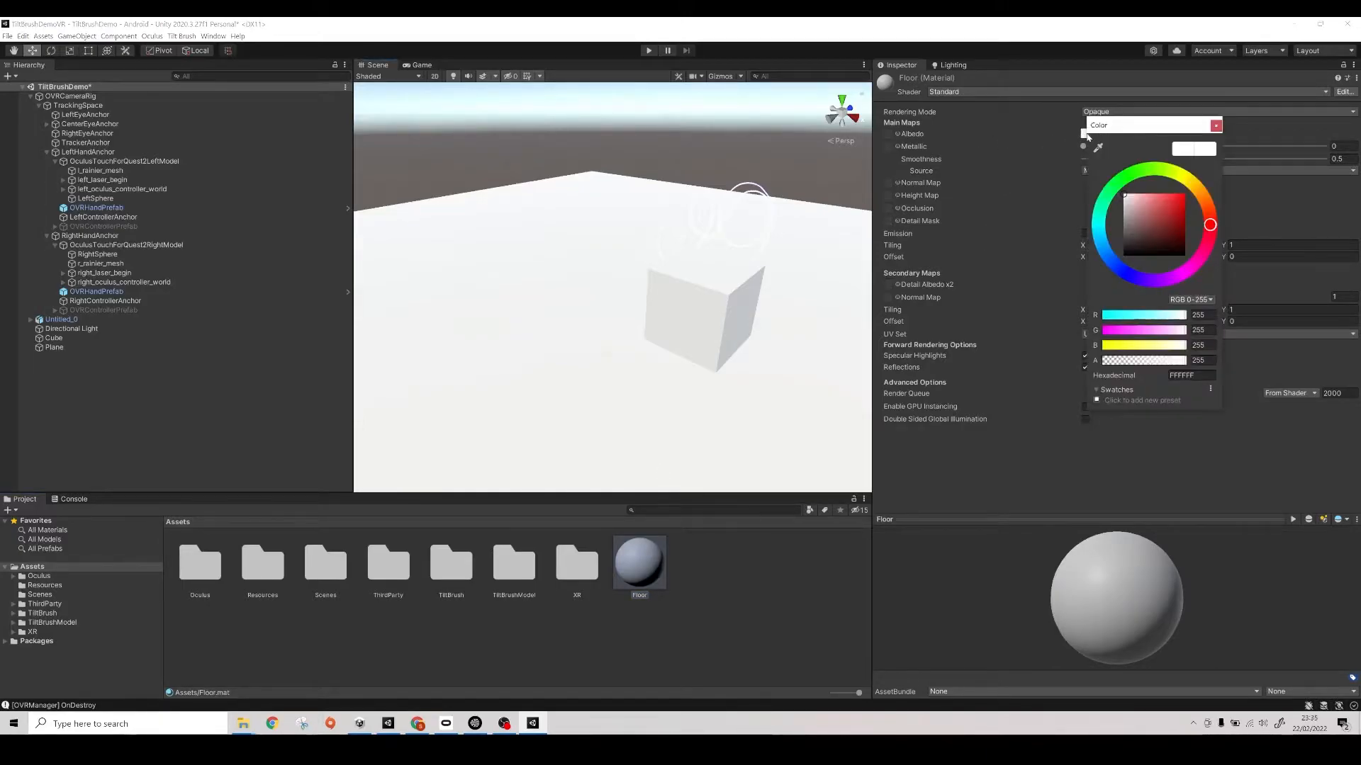
left_click(1148, 200)
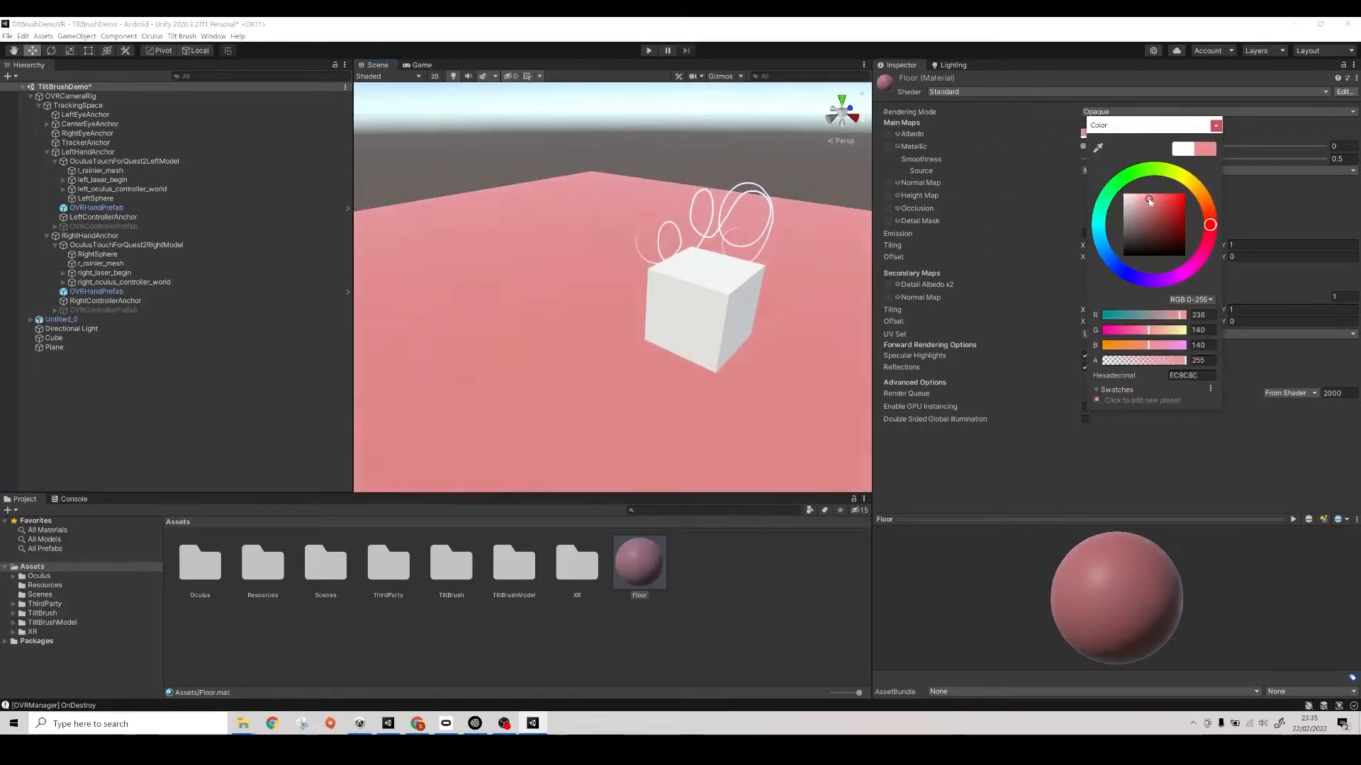
left_click(1216, 127)
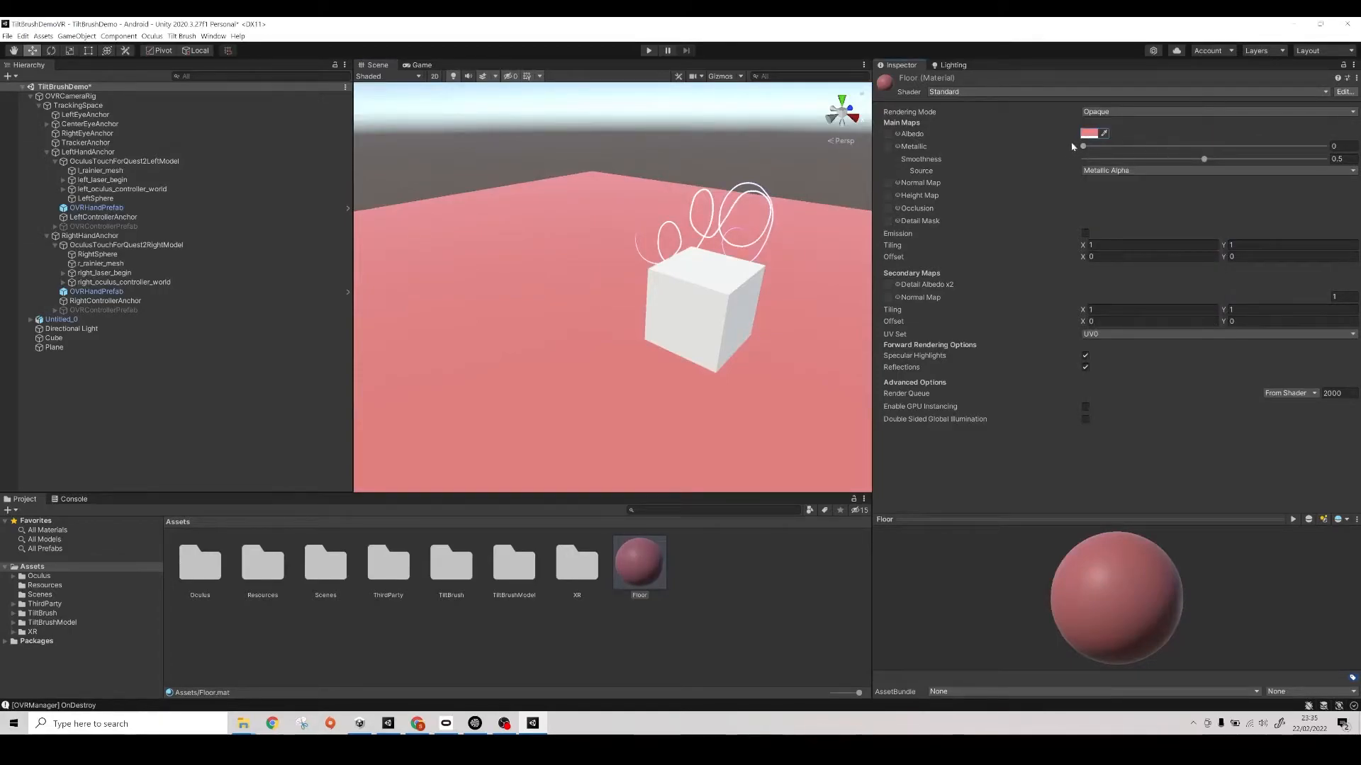
left_click_drag(1203, 159, 1072, 180)
- Duplicate the Floor material and rename the copy Cube
right_click_drag(594, 399, 692, 420)
left_click(644, 573)
key("ctrl+d")
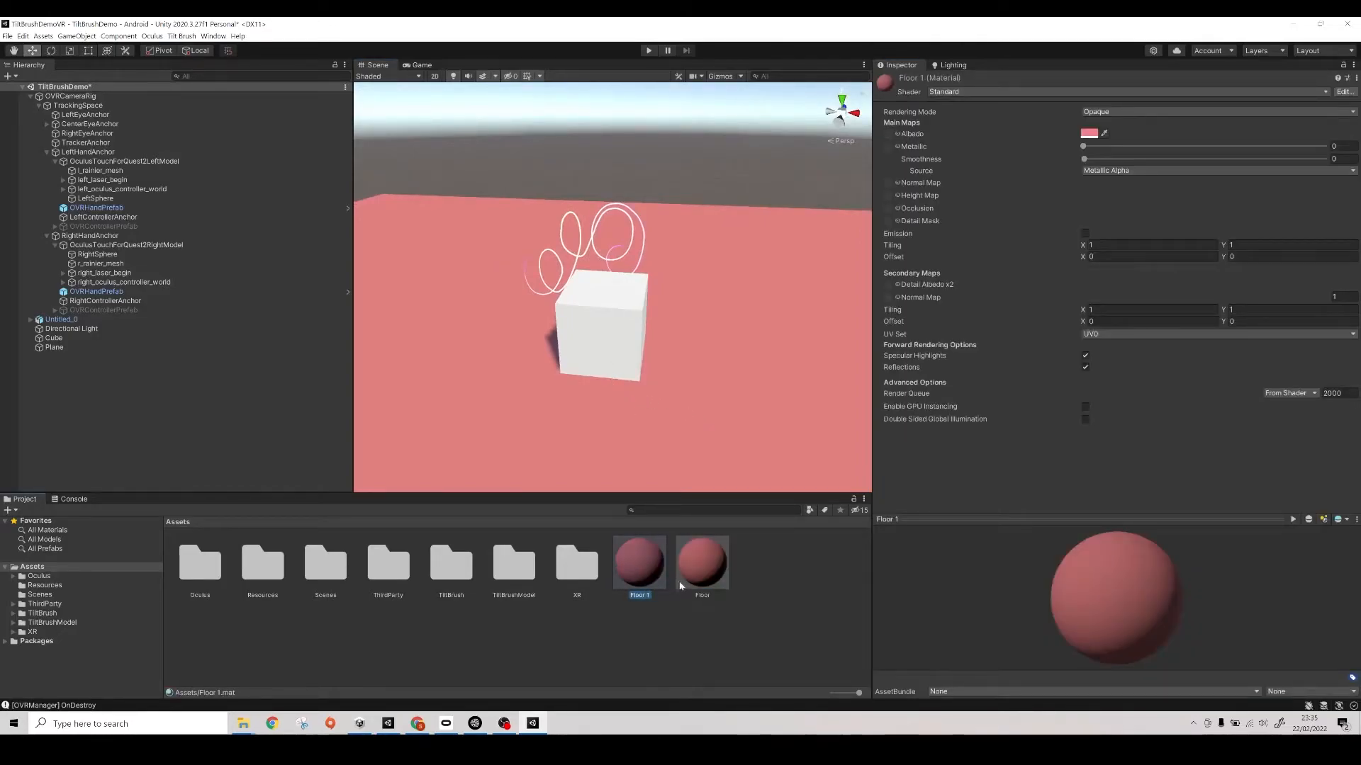
key("F2")
key("Return")
- Change the Cube material's albedo to a soft yellow and apply the material to the cube in the scene
left_click(1088, 133)
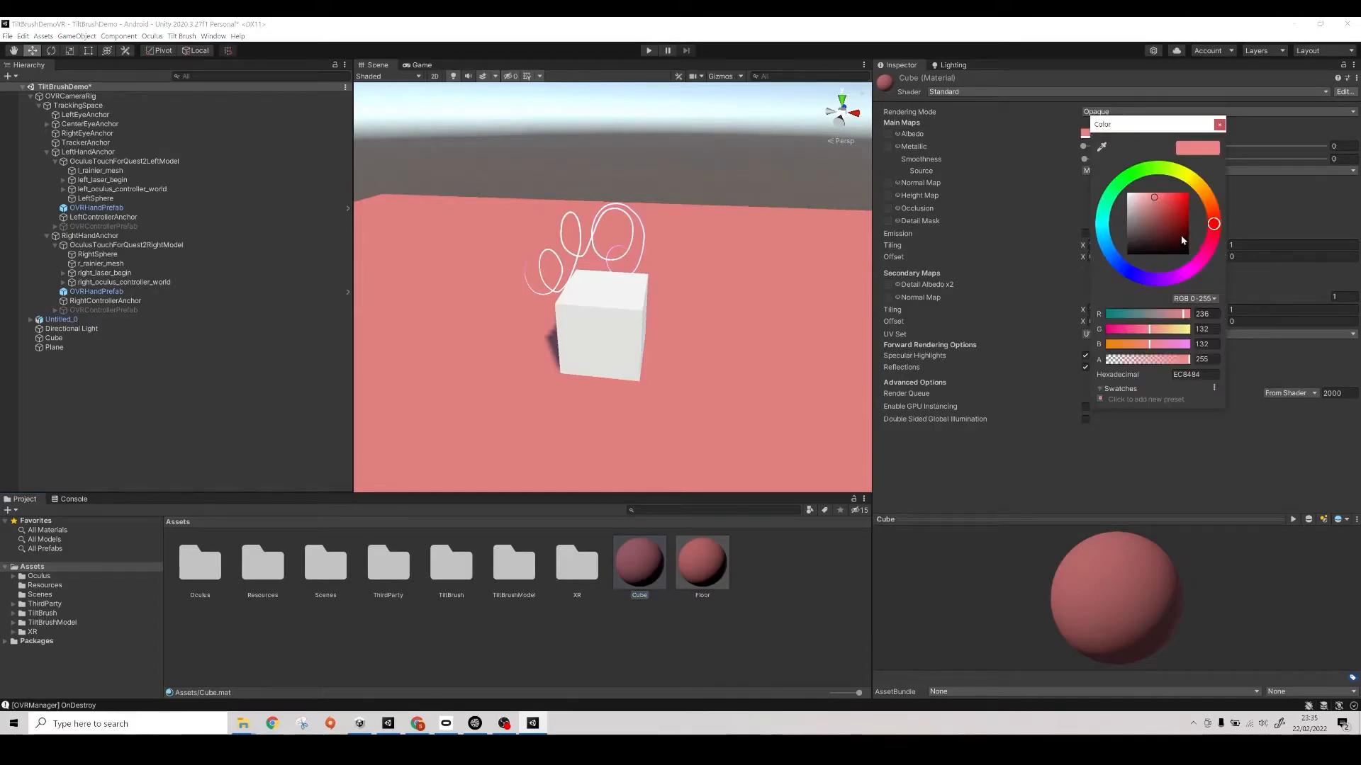
left_click_drag(1209, 226, 1204, 185)
left_click_drag(639, 563, 631, 345)
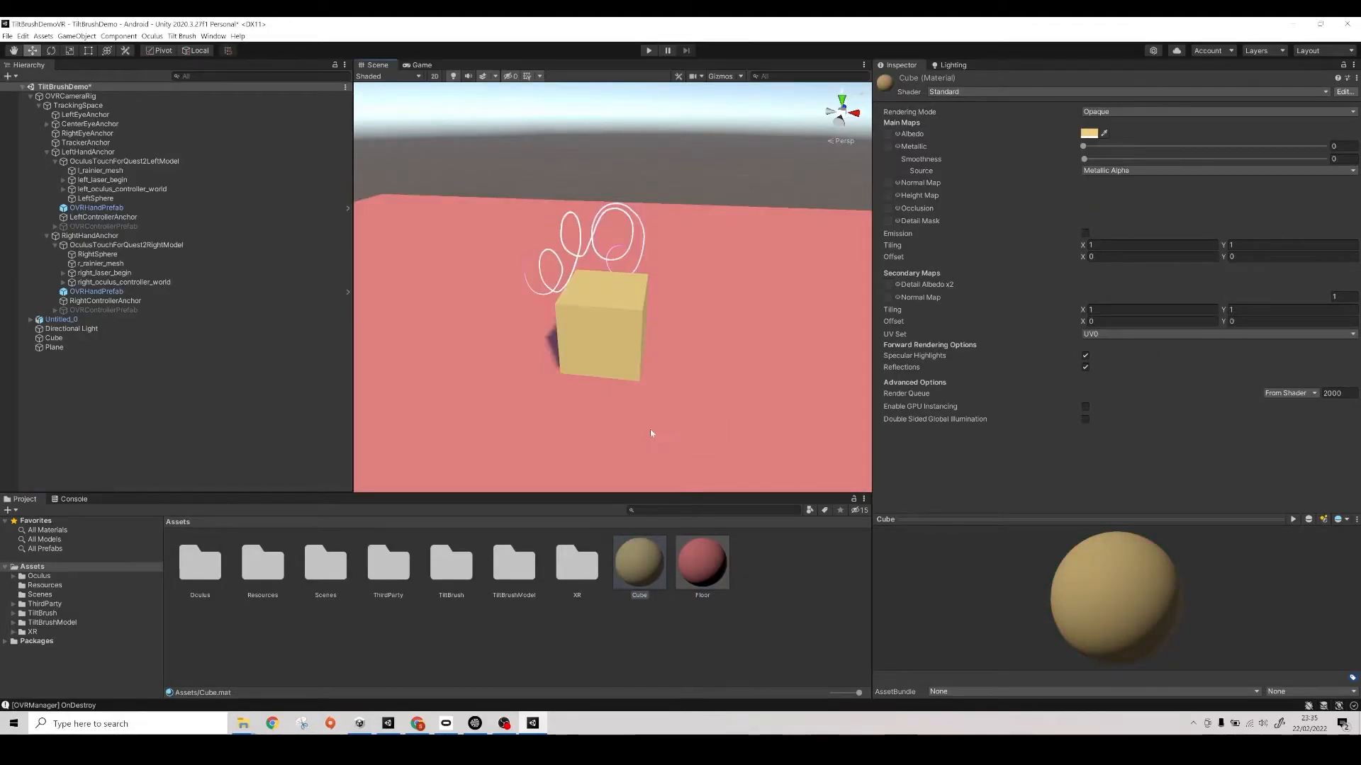
- Set the Cube's scale to 0.25 on all axes and shift it along X to about 0.189
left_click(610, 328)
left_click(1127, 148)
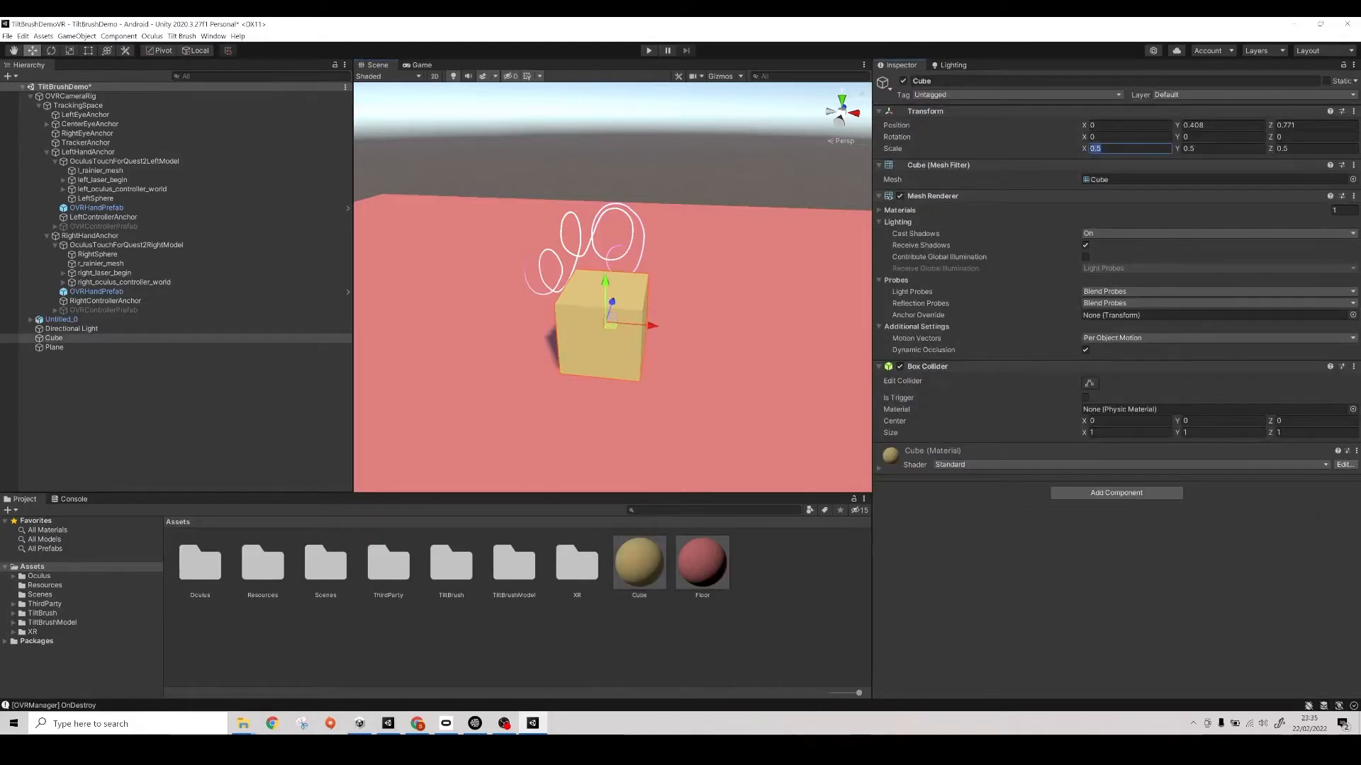
type("0.25")
key("Tab")
type("0.25")
key("Tab")
type("0.25")
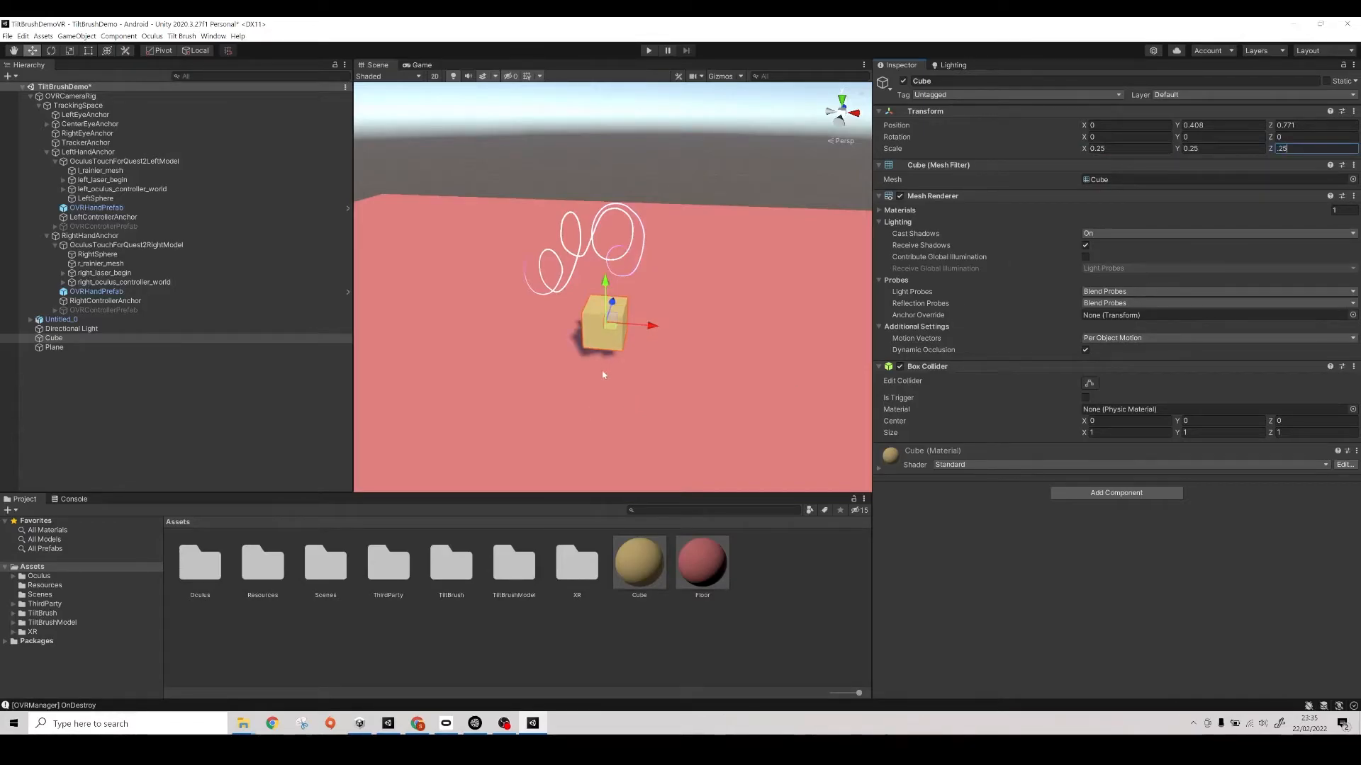
left_click_drag(649, 326, 675, 382)
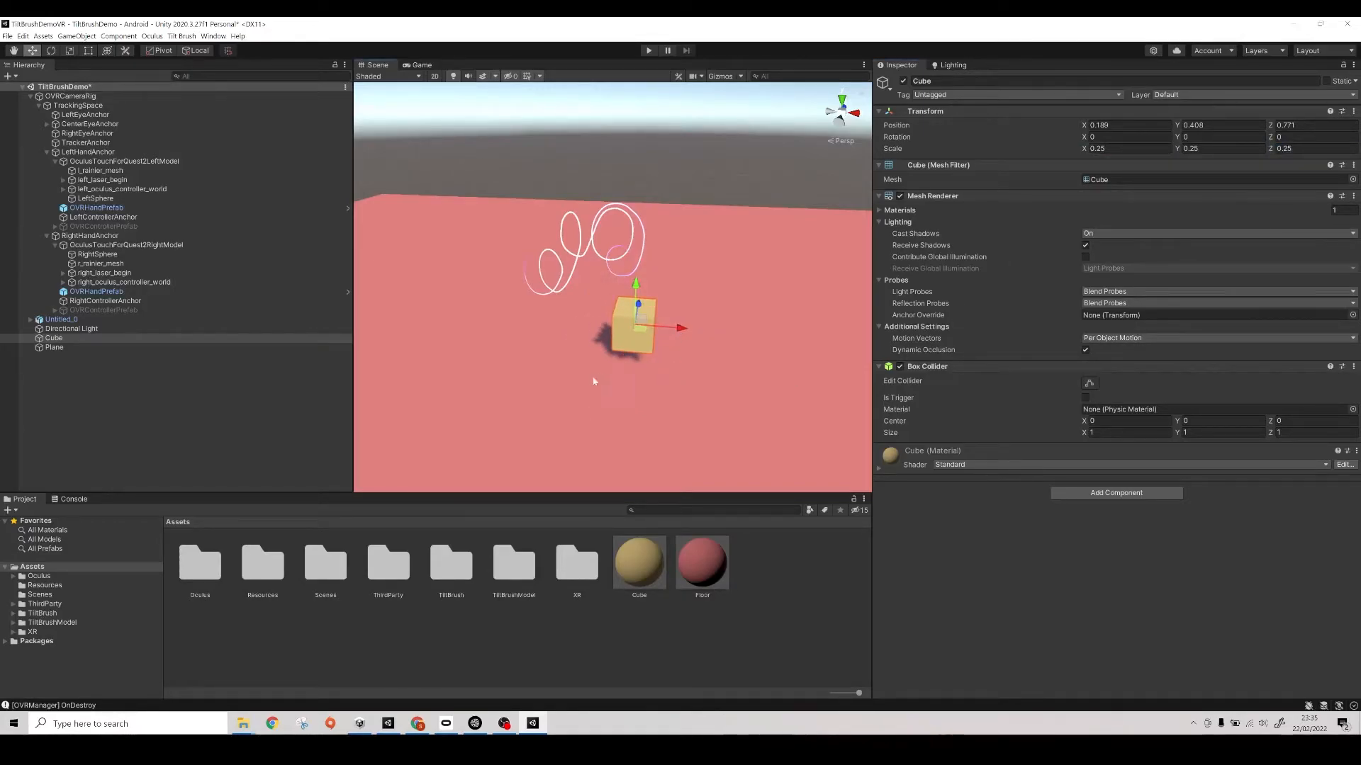
- Rename the Plane object in the scene as Floor
left_click(85, 347)
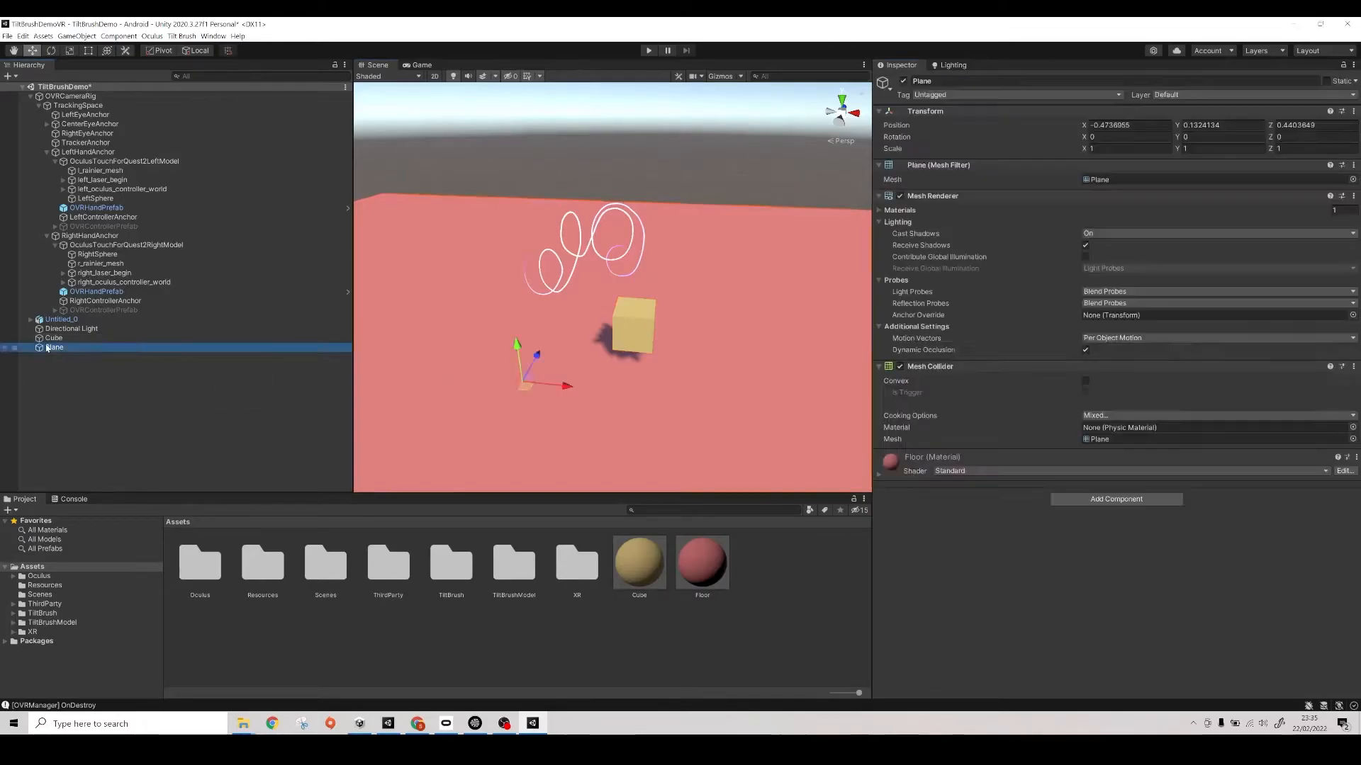
key("F2")
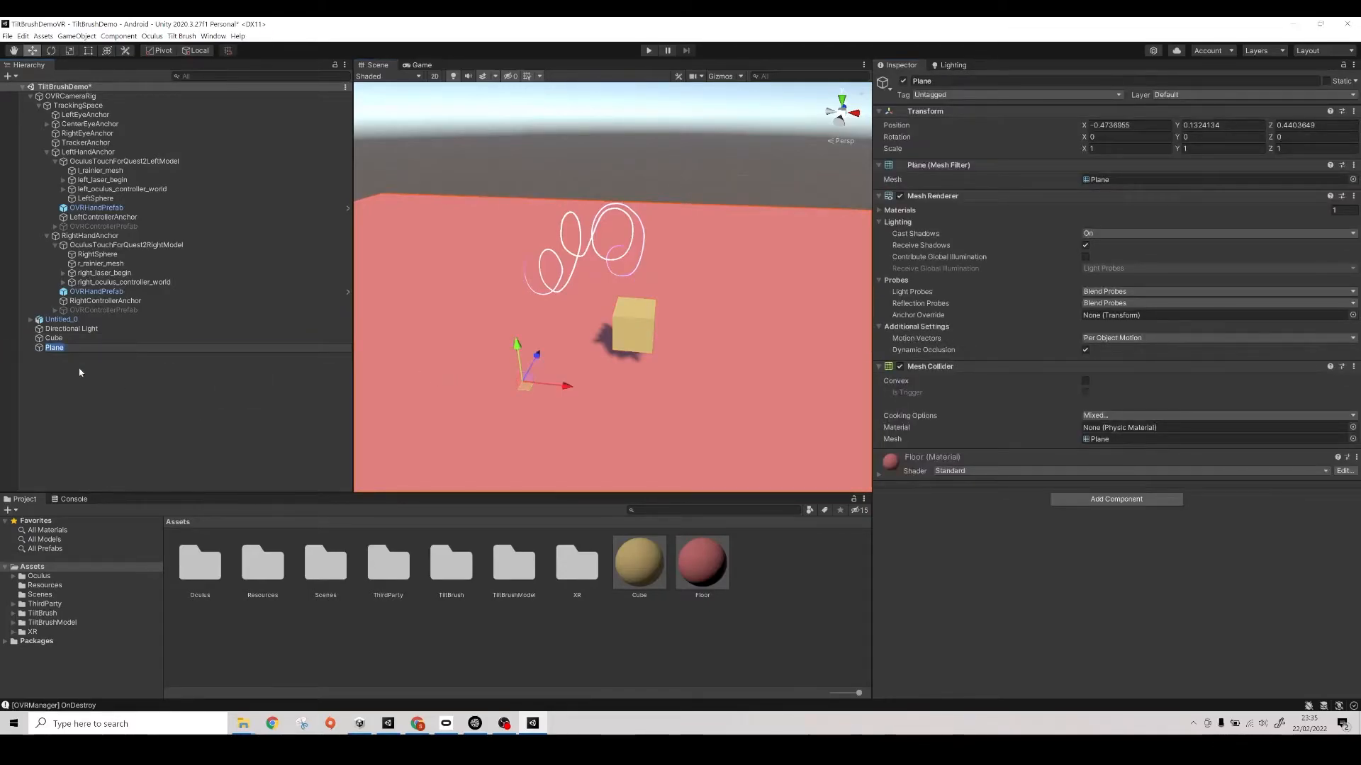
type("Floor")
key("Return")
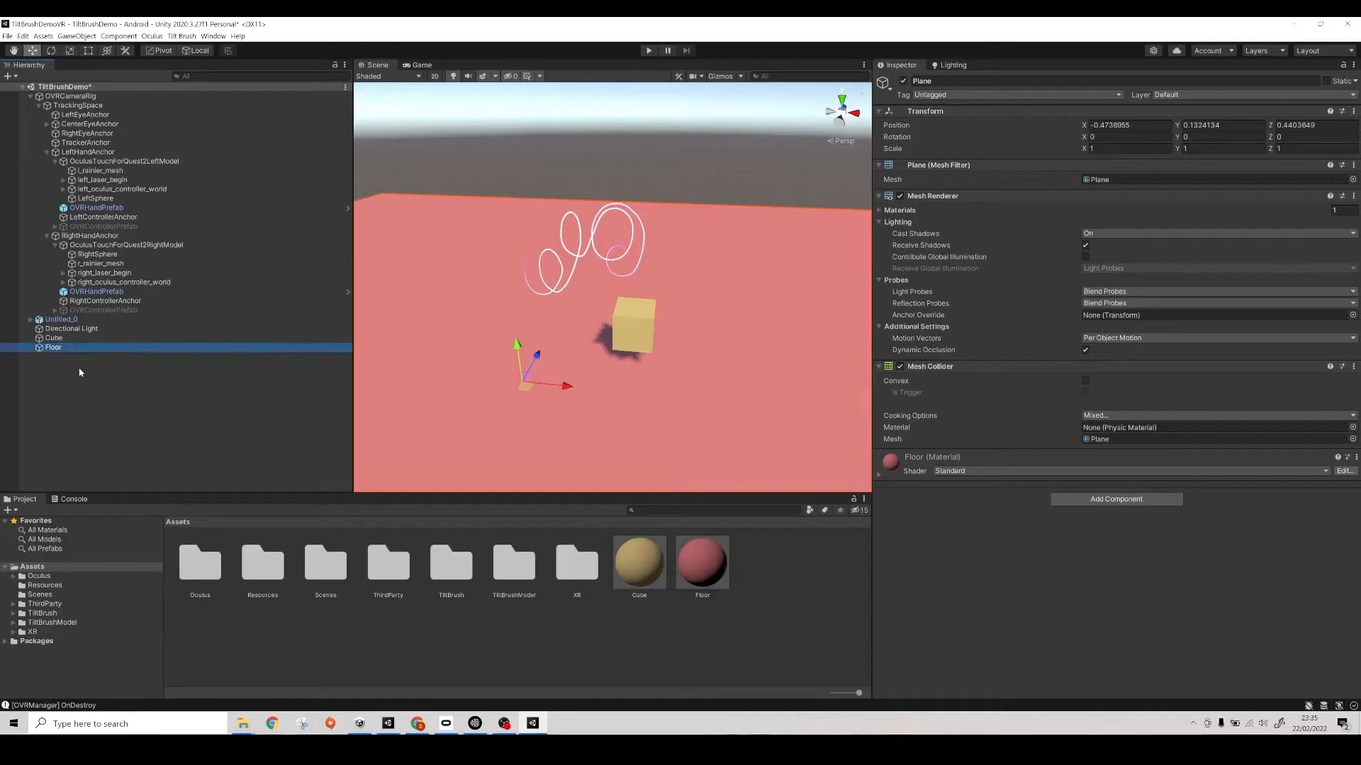
- Rename the Cube object in the scene as ActivateCube
key("Up")
key("F2")
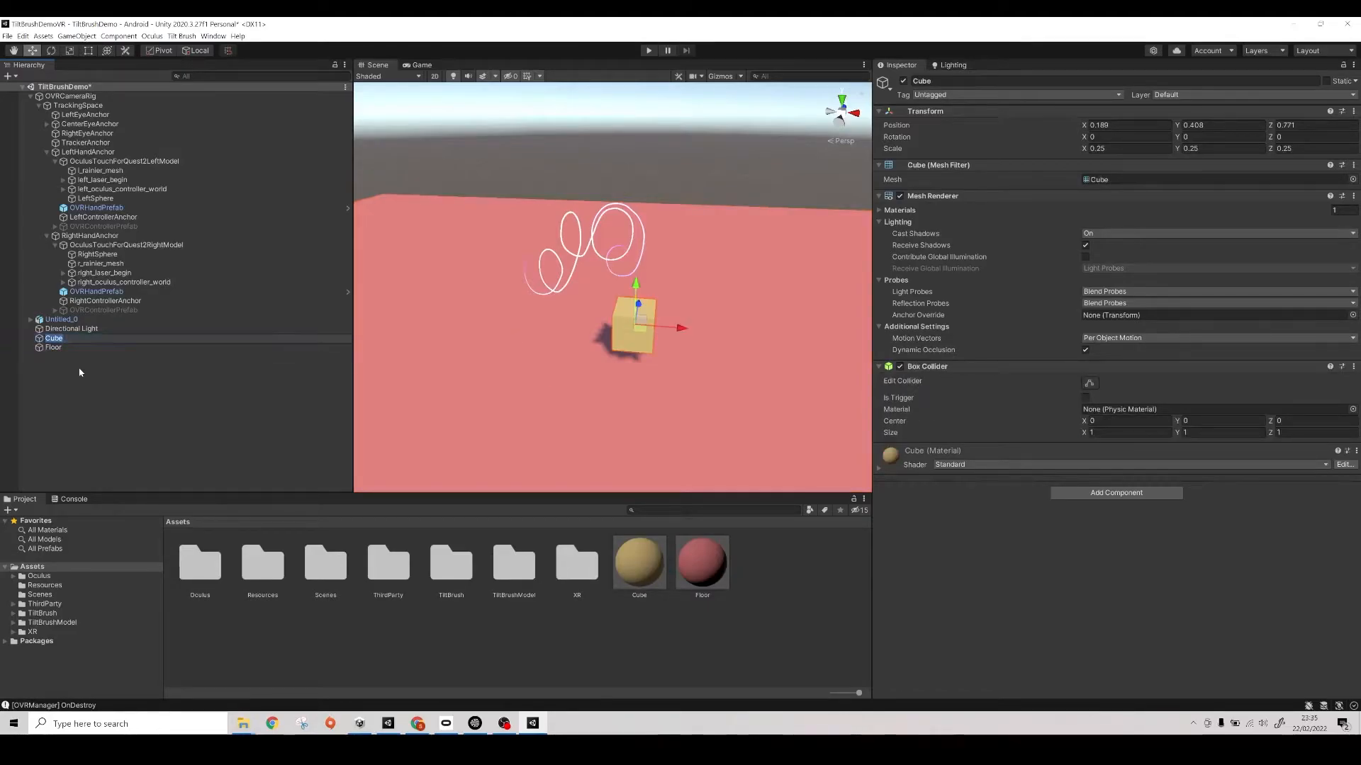
key("Home")
type("Ac")
type("tive")
type("te")
key("Return")
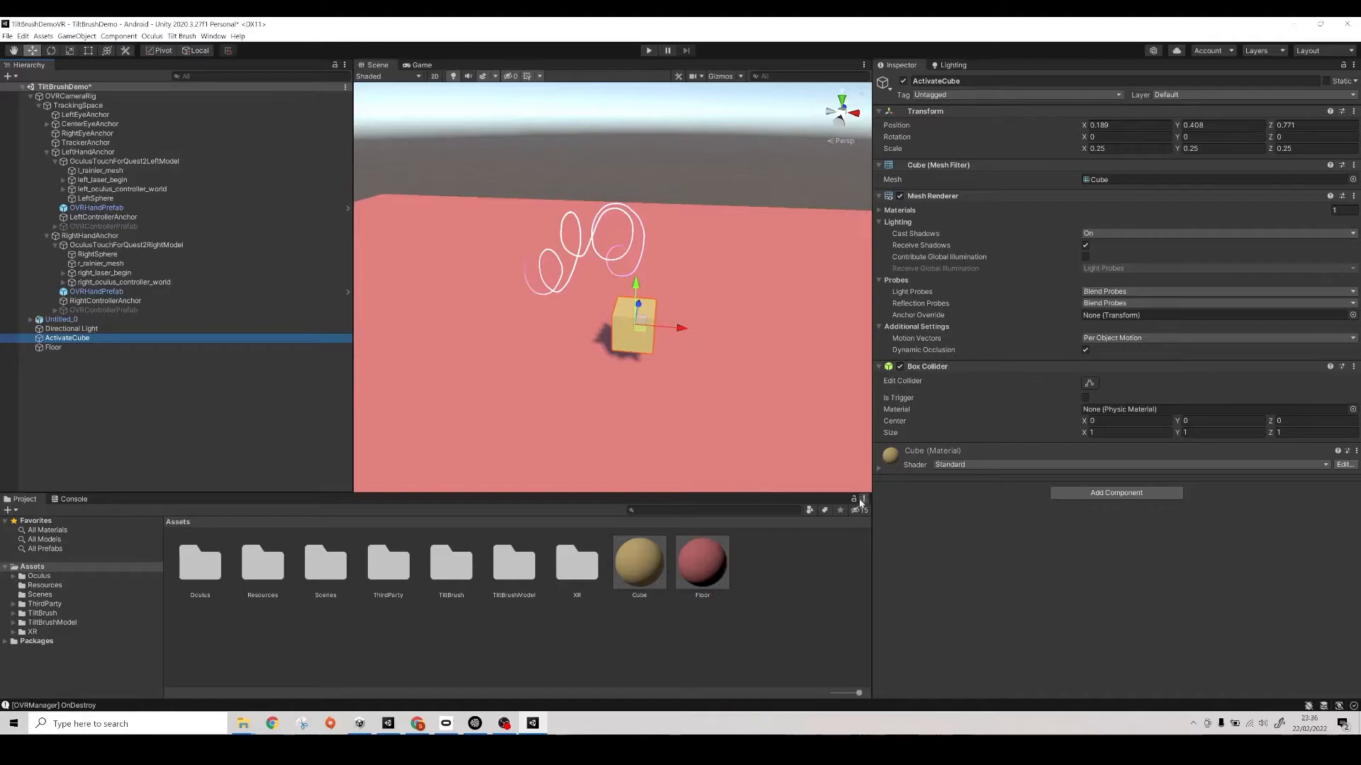
- Create a C# script named ActivateTiltBrushModel in the root Assets folder
right_click(457, 647)
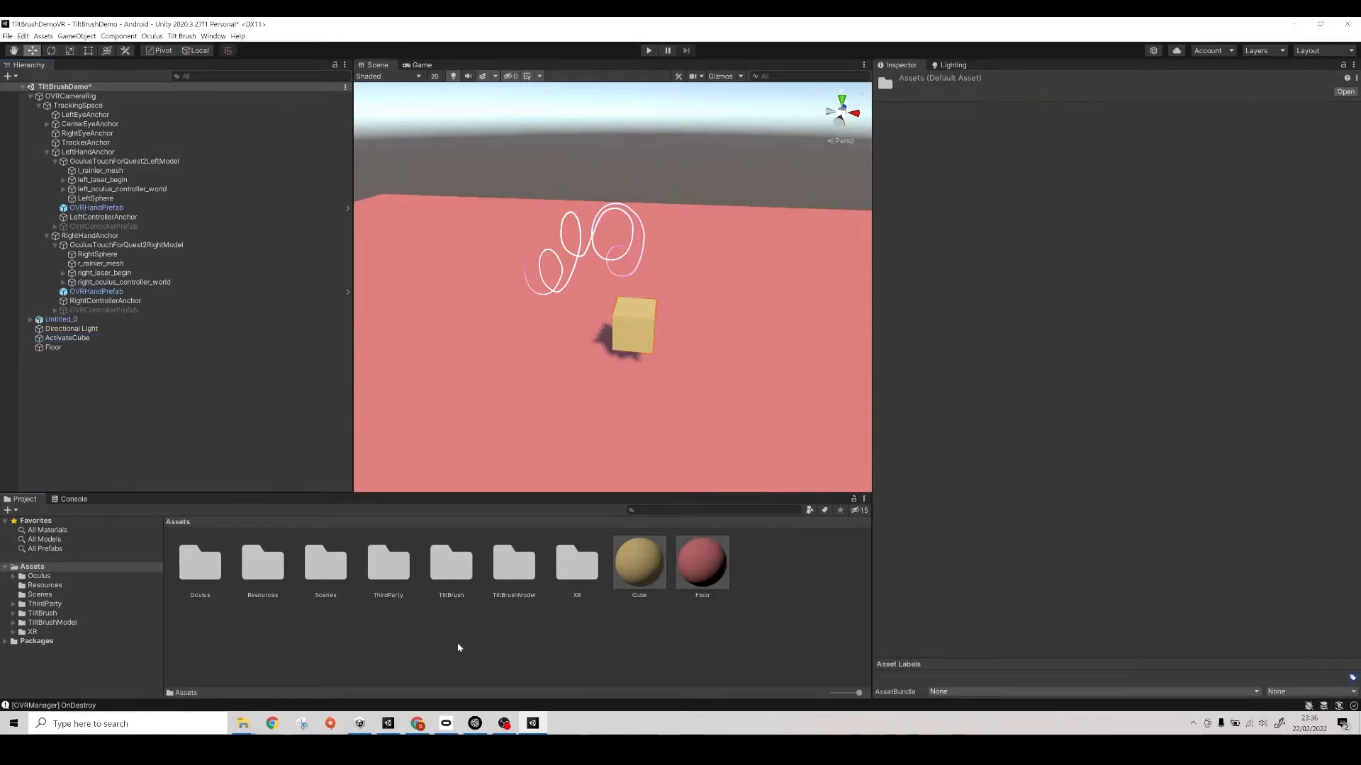
mouse_move(539, 391)
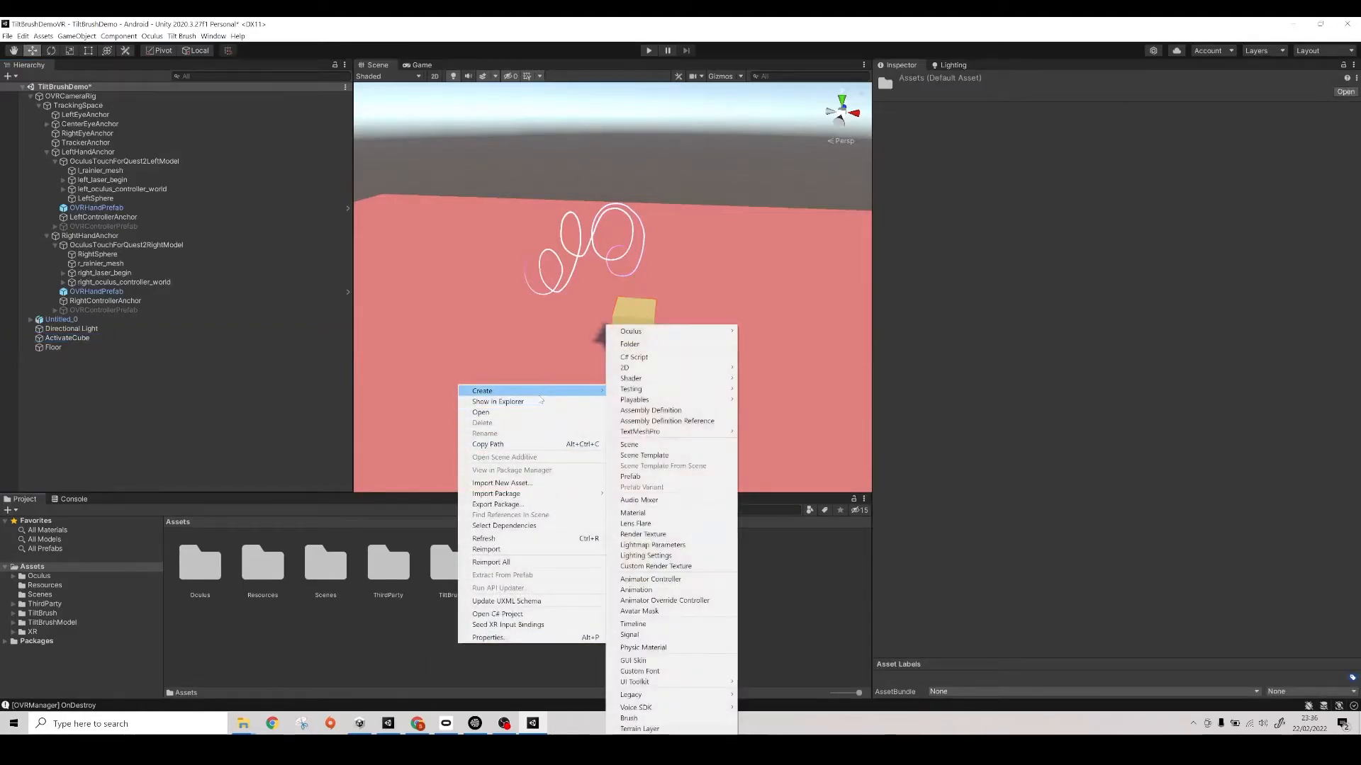
left_click(633, 357)
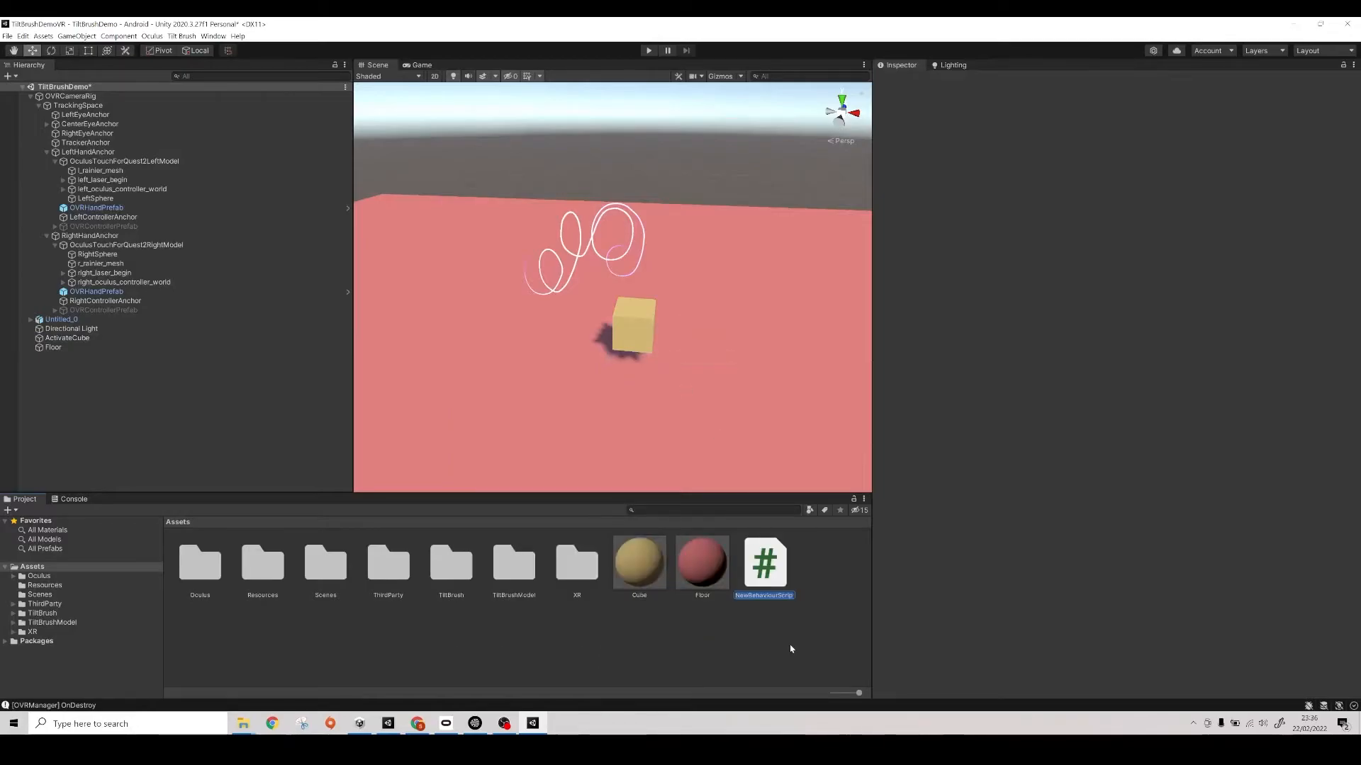
type("Activate")
type("Ti")
type("ltBrush")
type("Model")
key("Return")
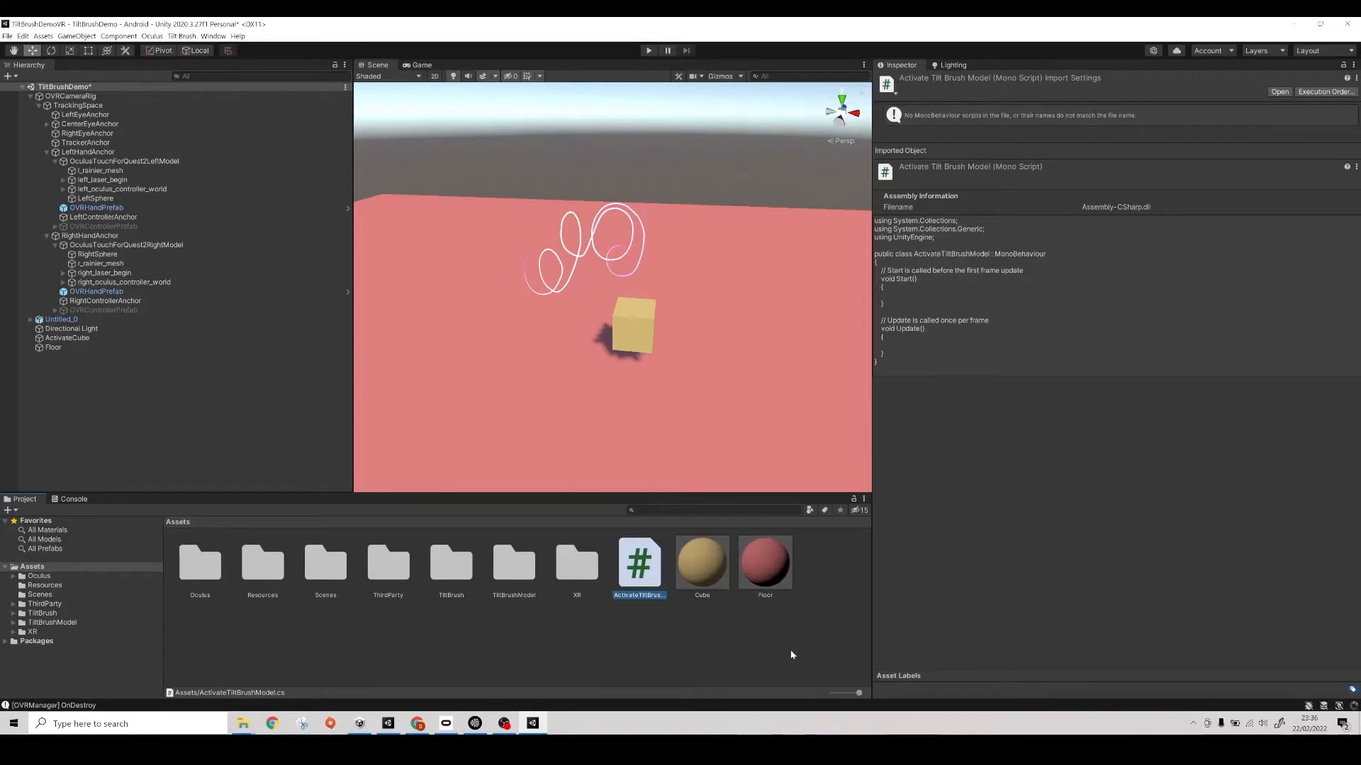
- Postpone the editor restart for the Spatializer plugin upgrade, clear the console messages and return to the project assets
double_click(635, 569)
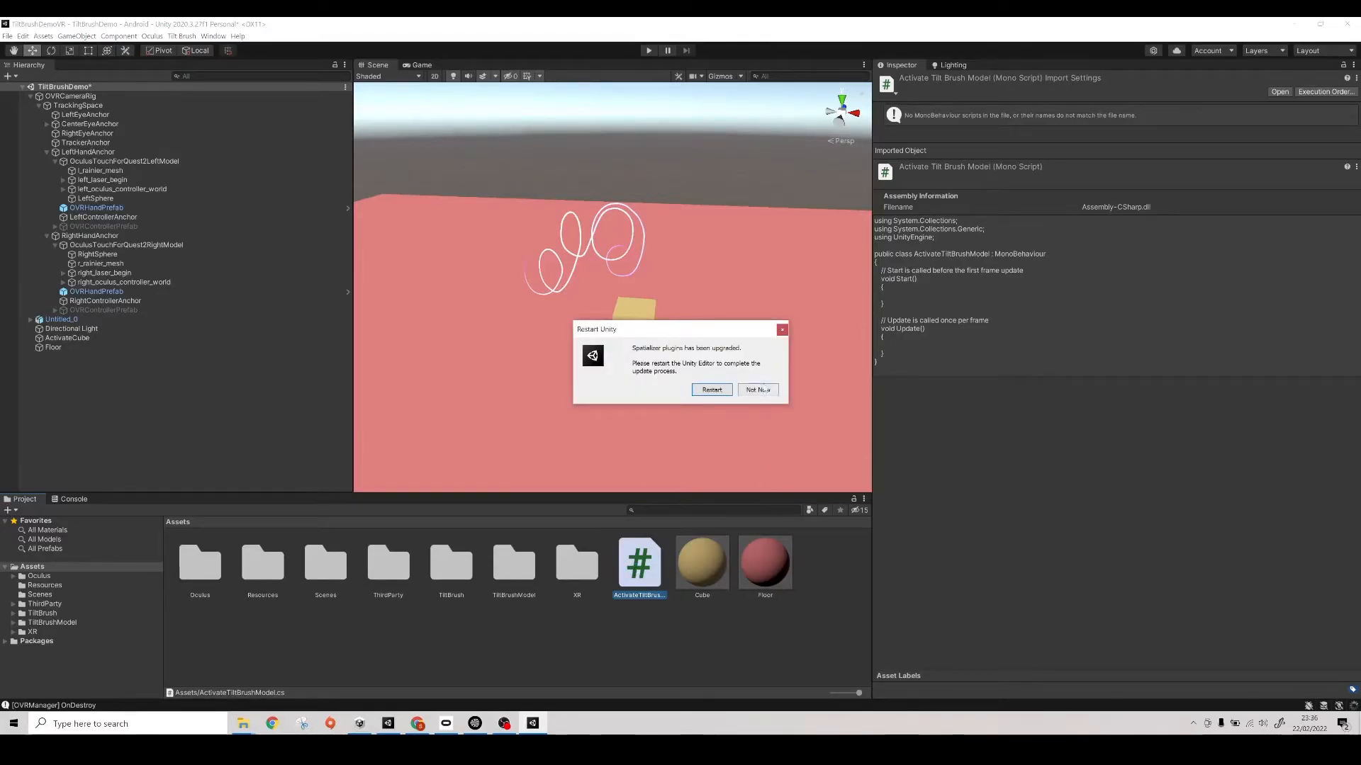
left_click(757, 390)
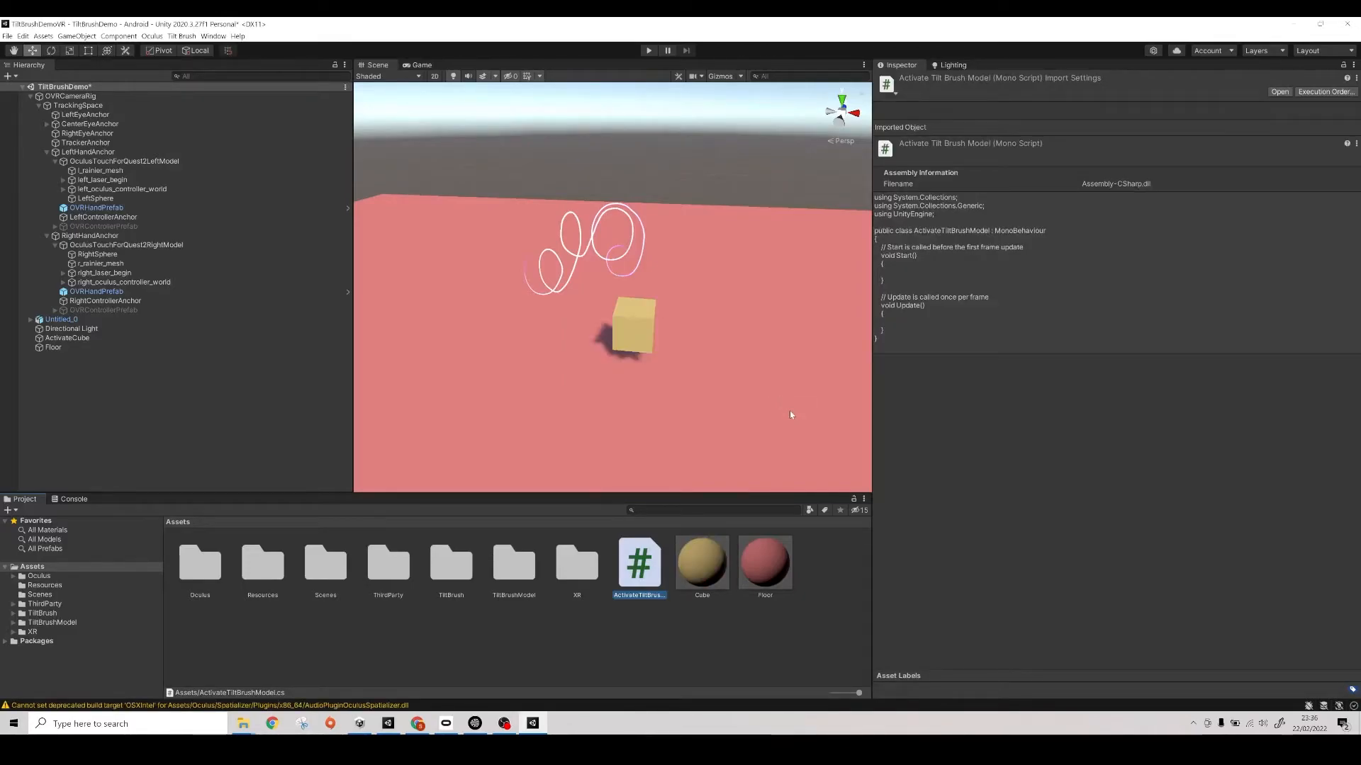
left_click(72, 500)
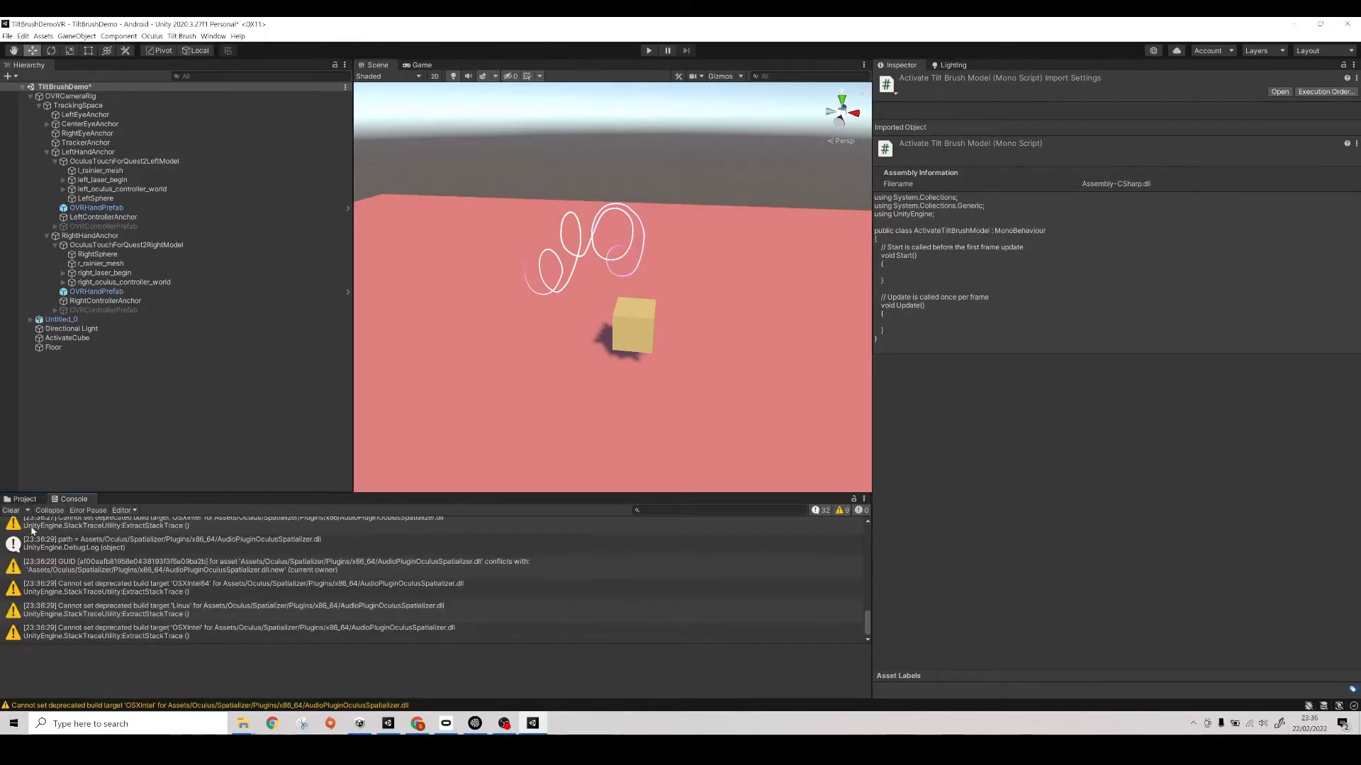
left_click(11, 511)
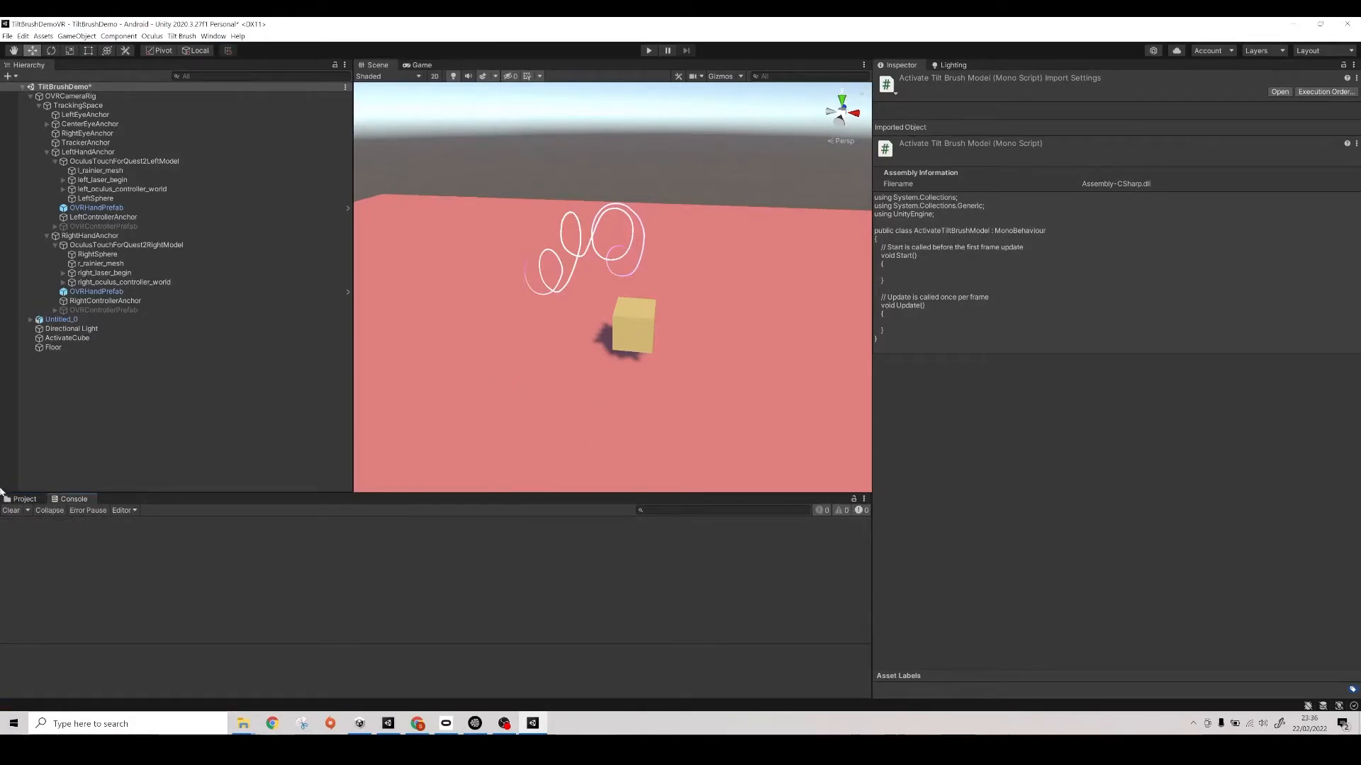
left_click(23, 499)
- Open the ActivateTiltBrushModel script in Visual Studio and declare a public GameObject field named TiltBrushModel at the start of the class
double_click(632, 549)
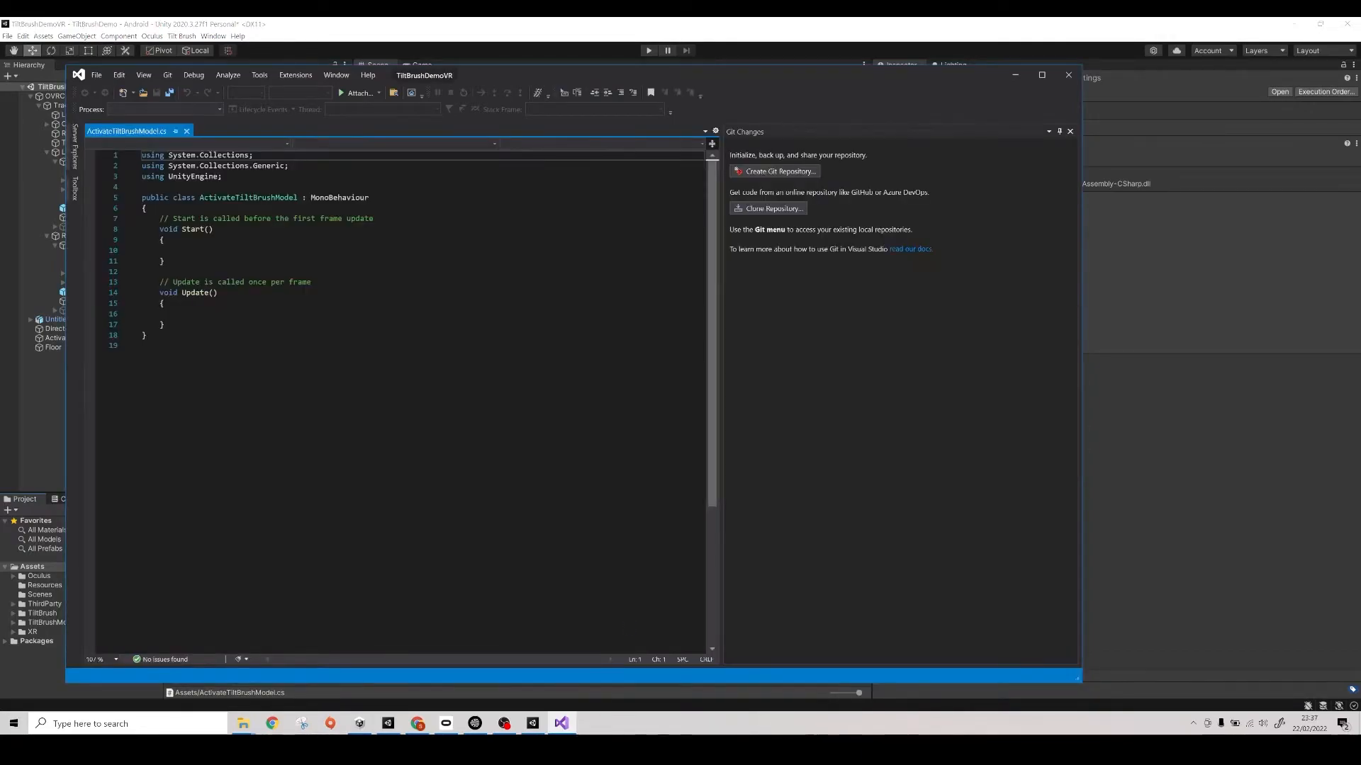
left_click(144, 207)
key("Return")
key("Return")
key("Return")
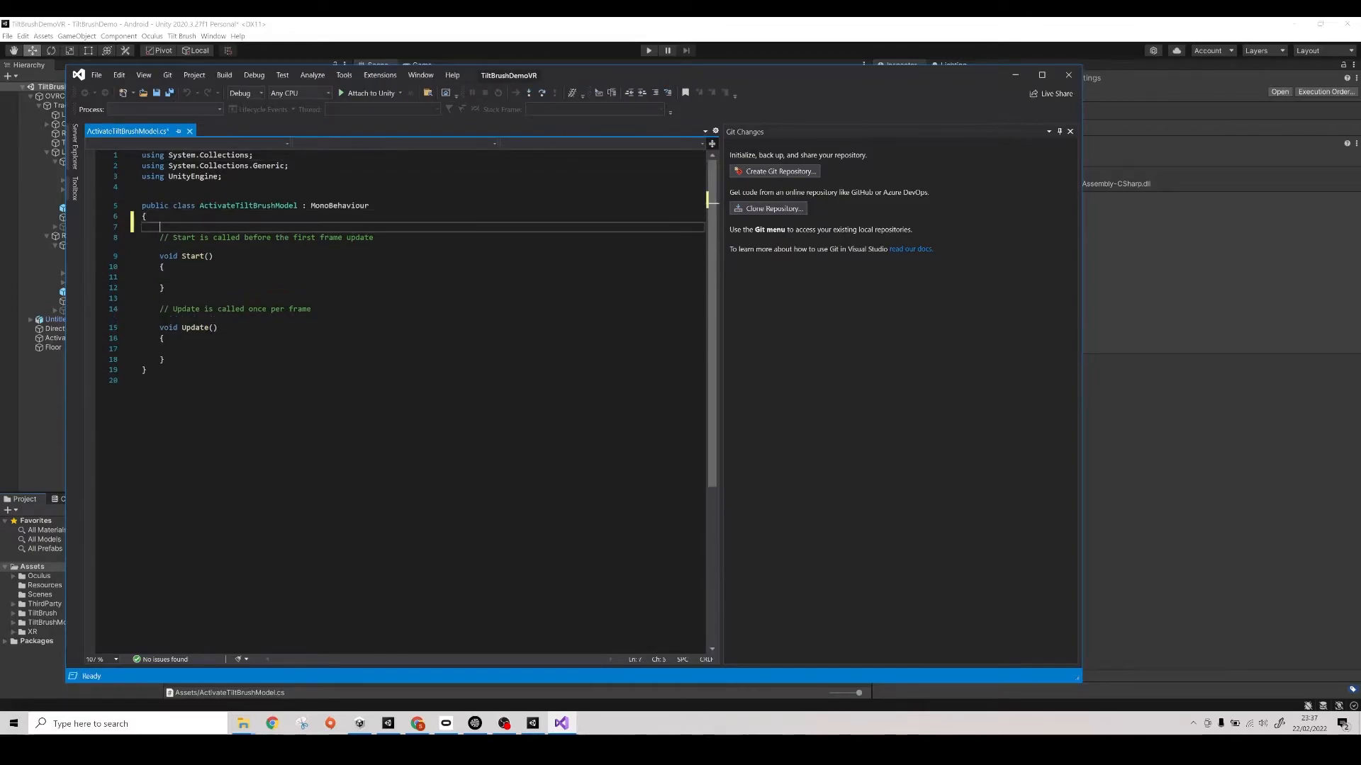
key("Up")
key("Up")
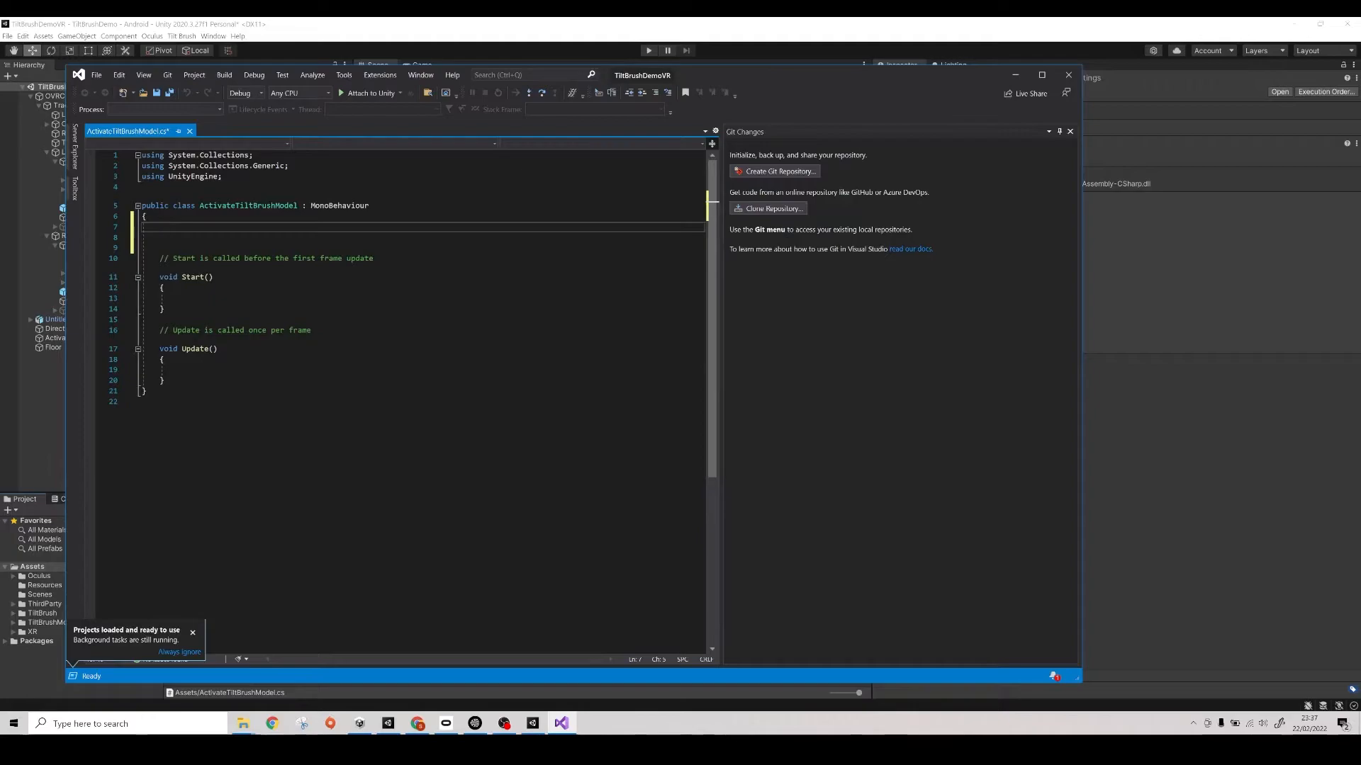
type("public Game")
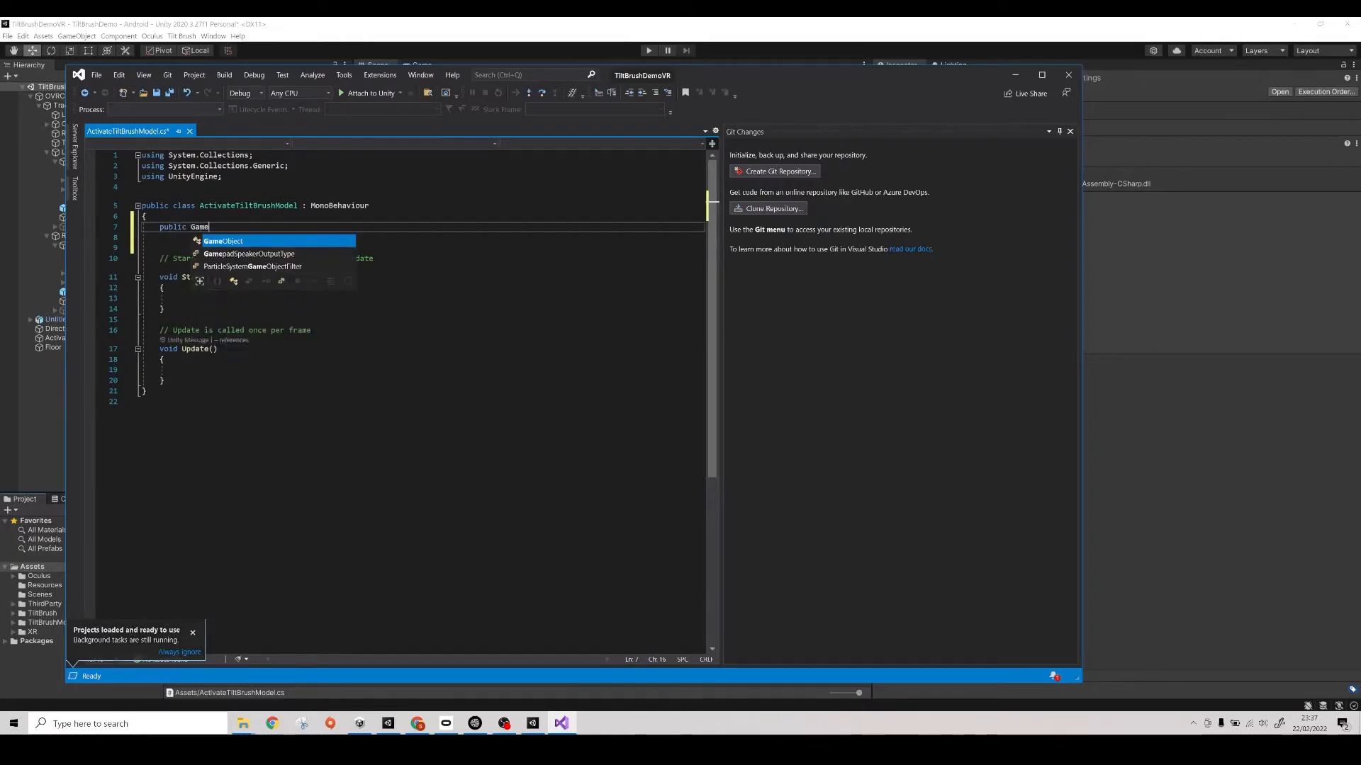
type("Ob")
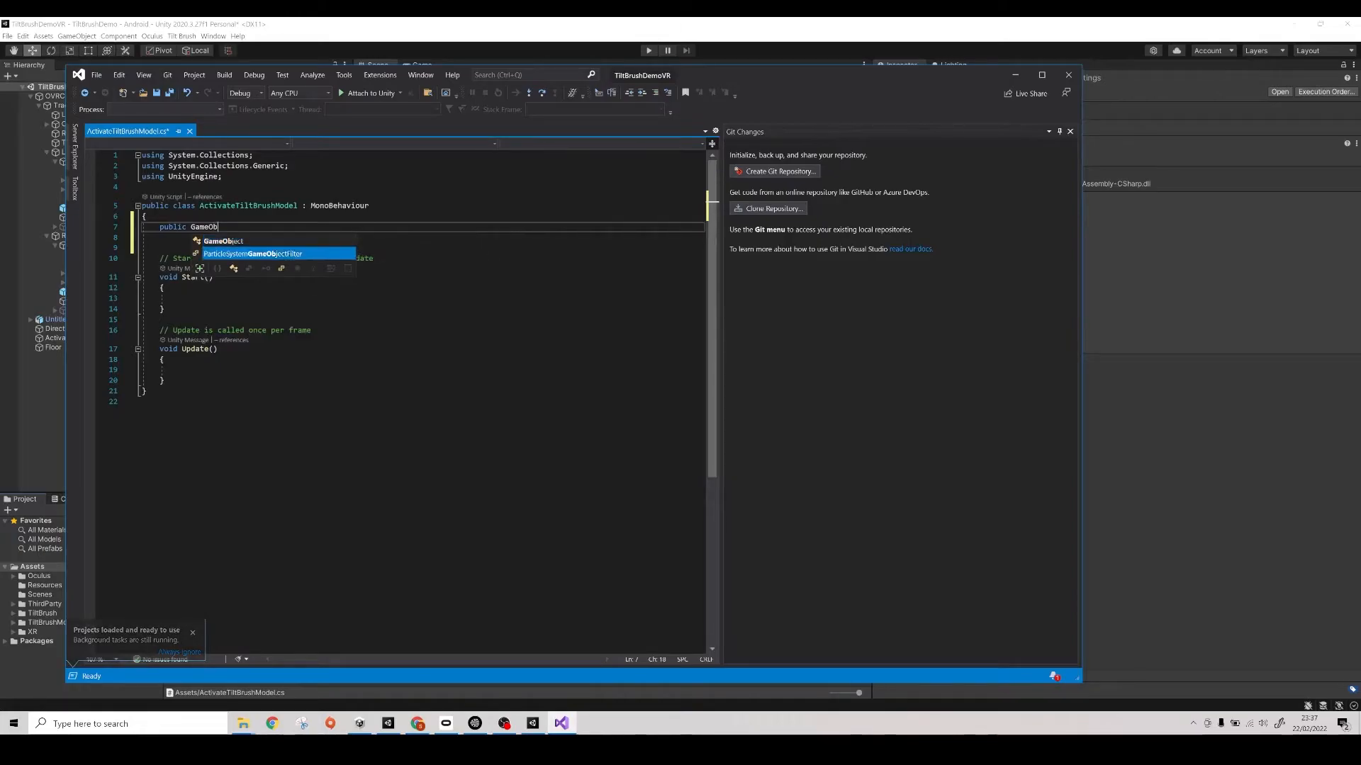
type("ject T")
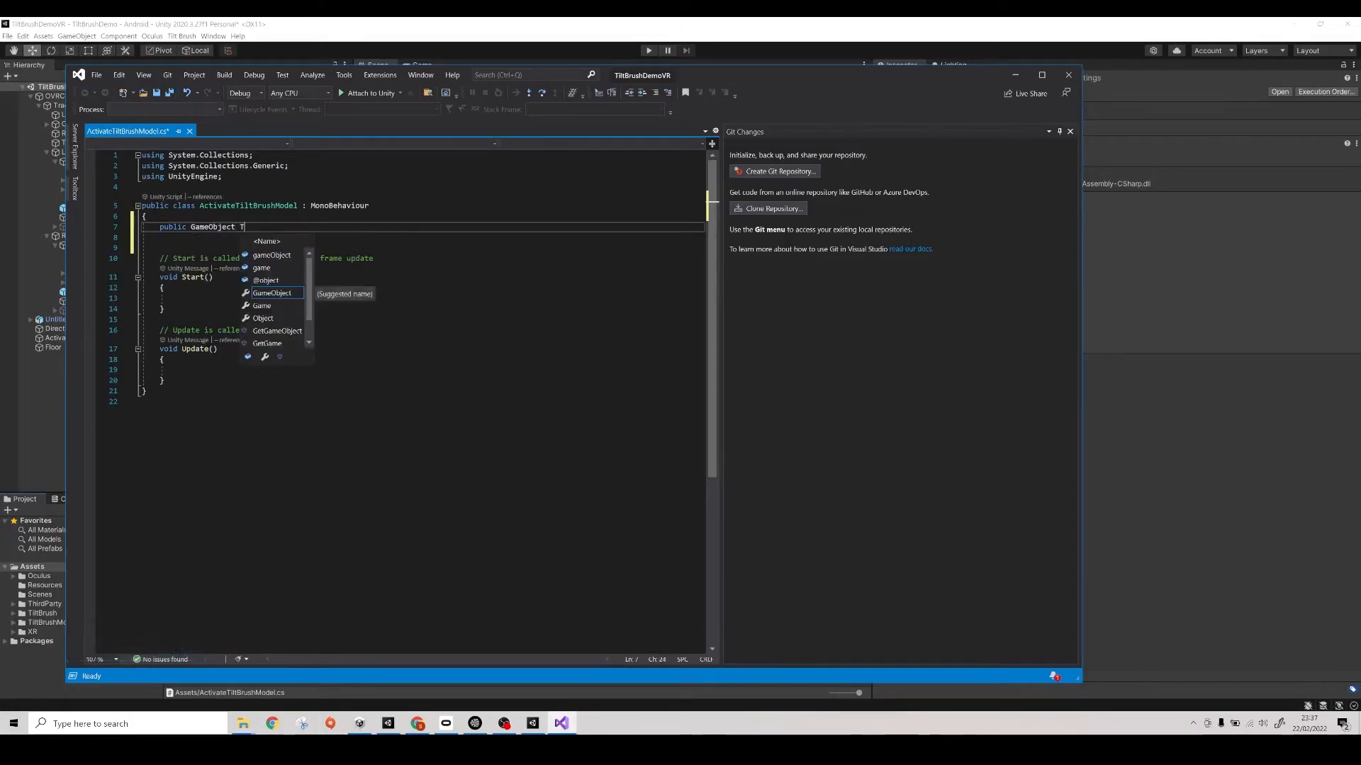
type("iltBrushModel")
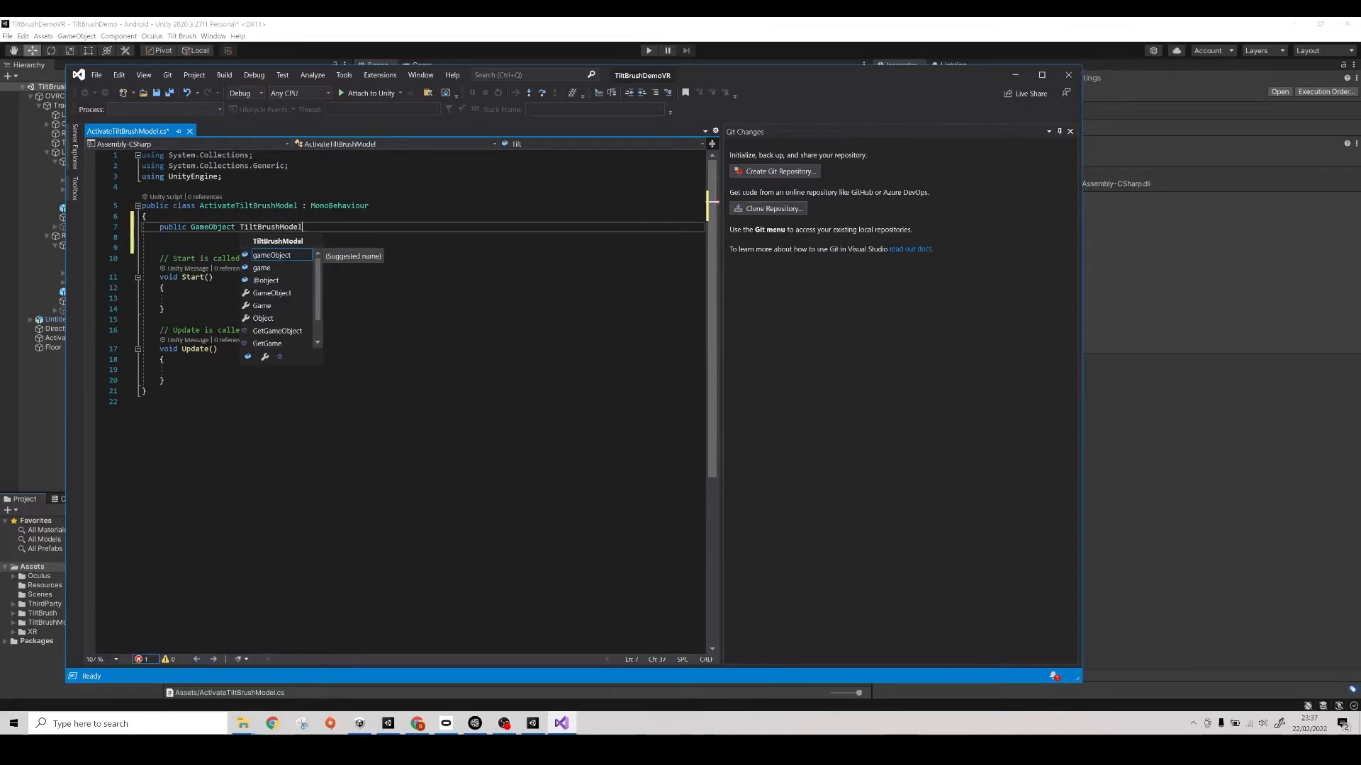
type(";")
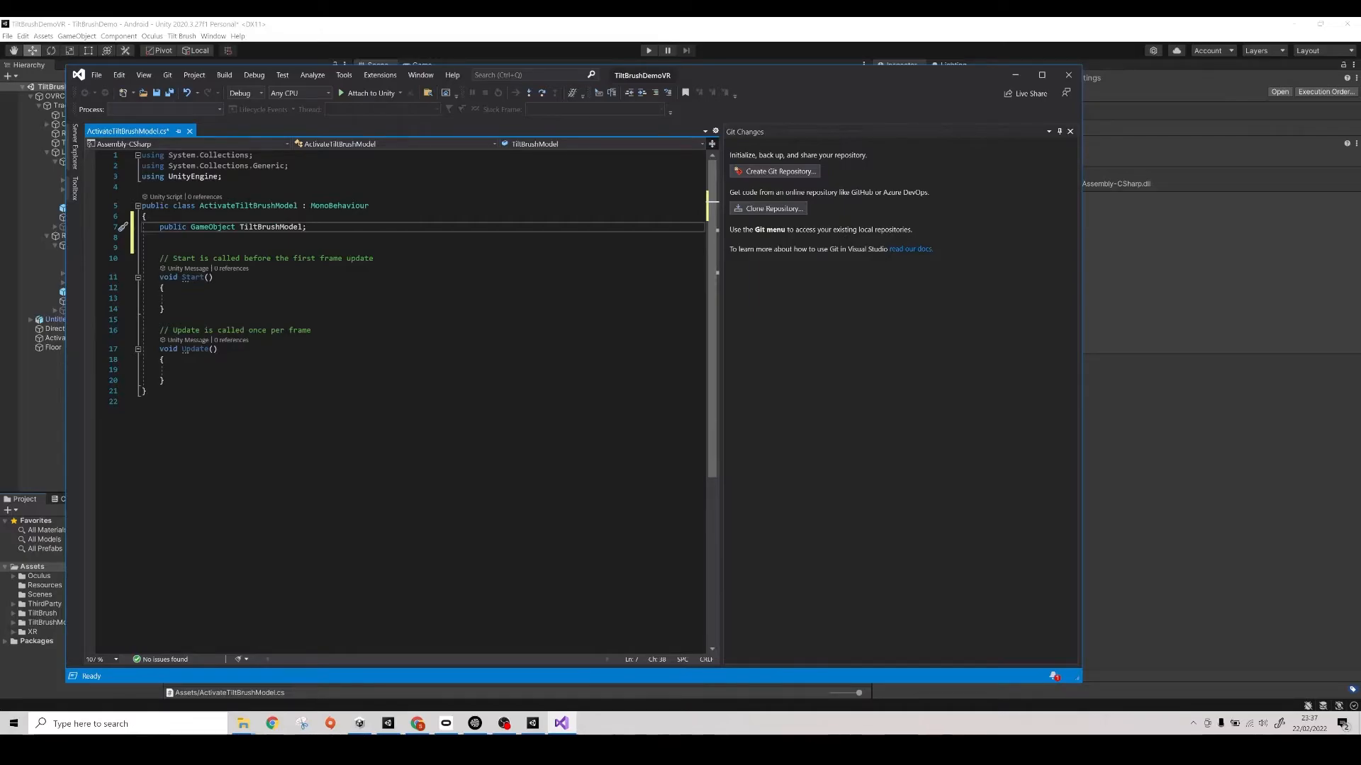
- Add a public void OnTriggerEnter(Collider other) method below the Update method
left_click(178, 299)
left_click(166, 380)
key("Return")
key("Return")
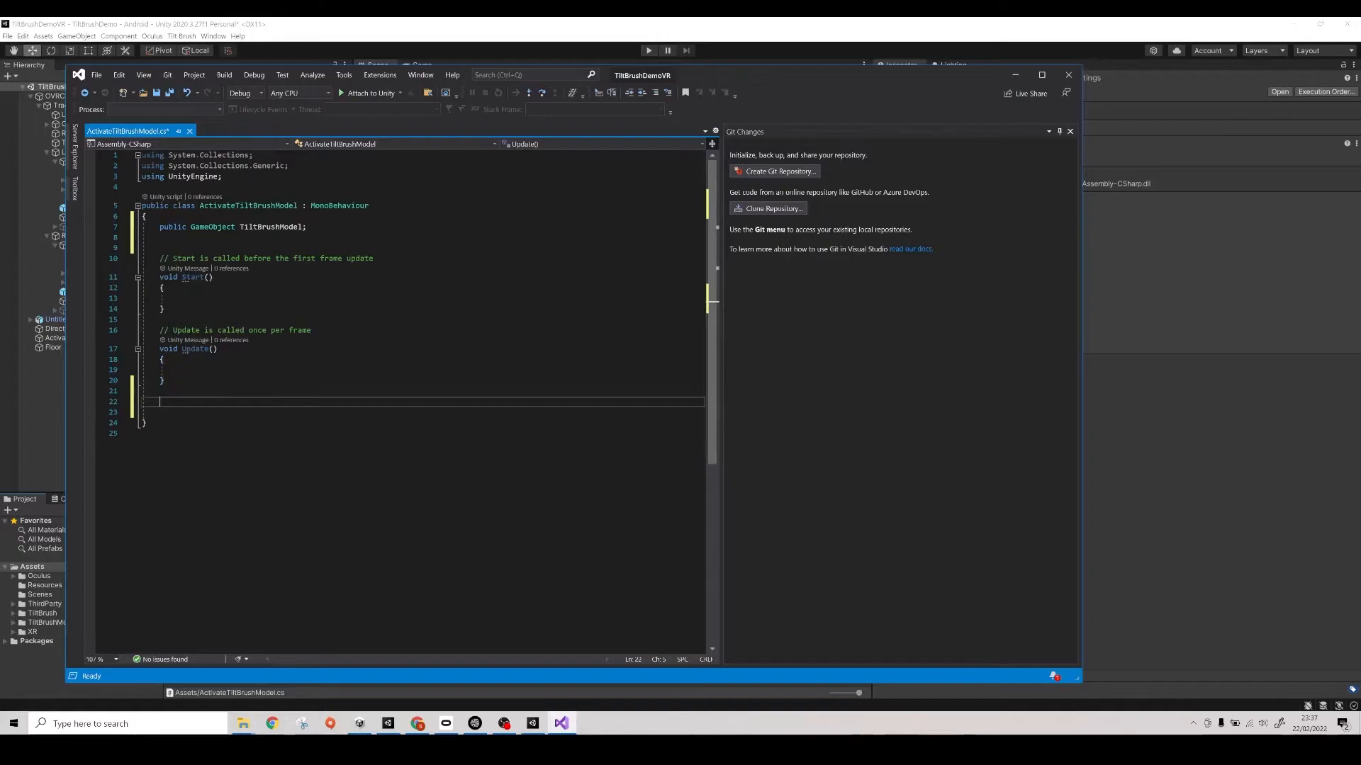
type("publ")
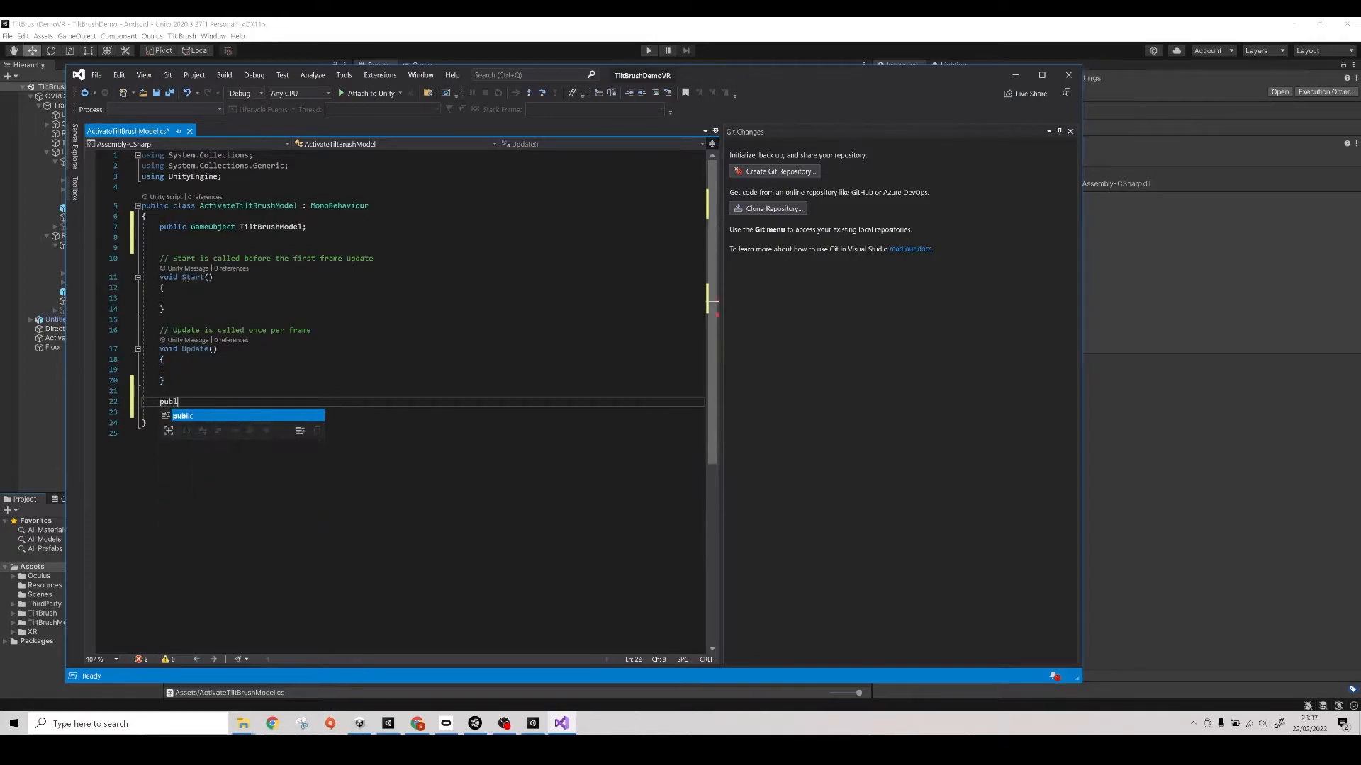
type("ic void ")
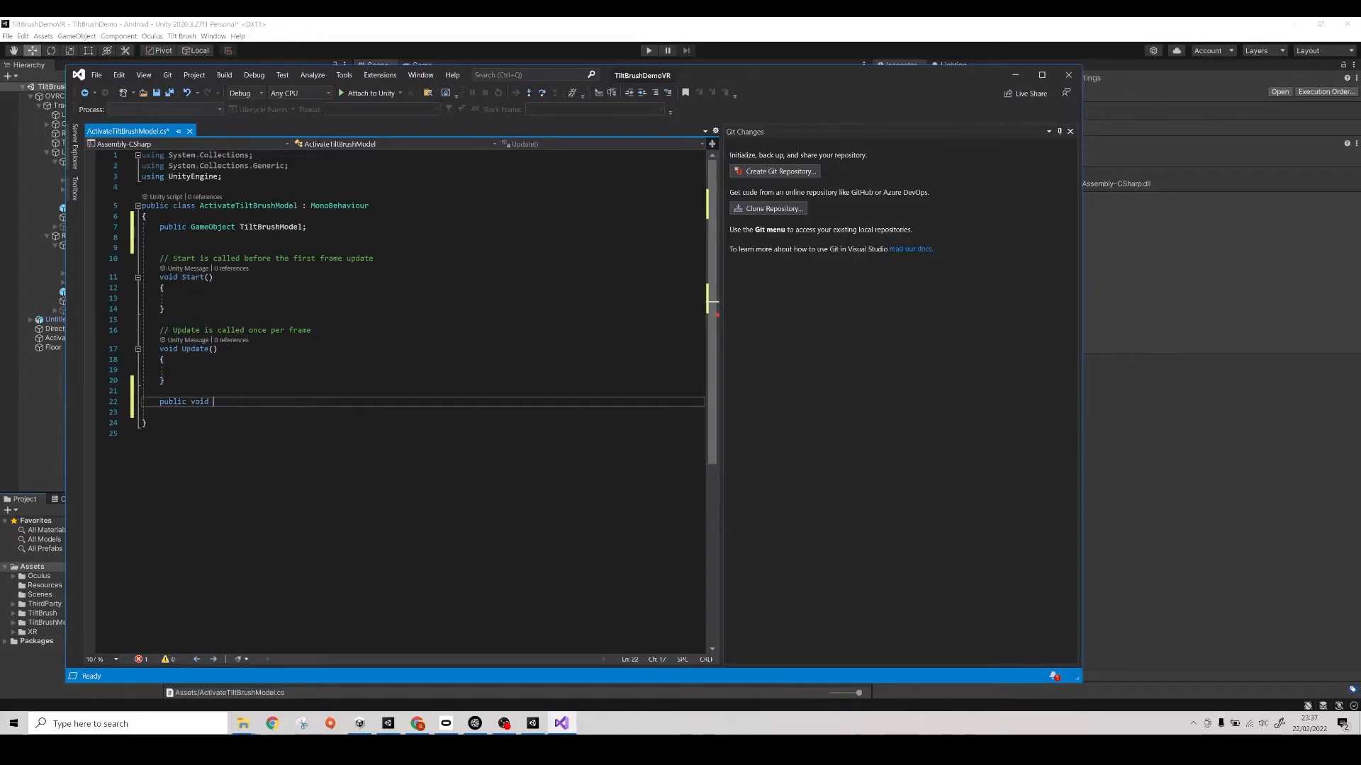
type("OnTr")
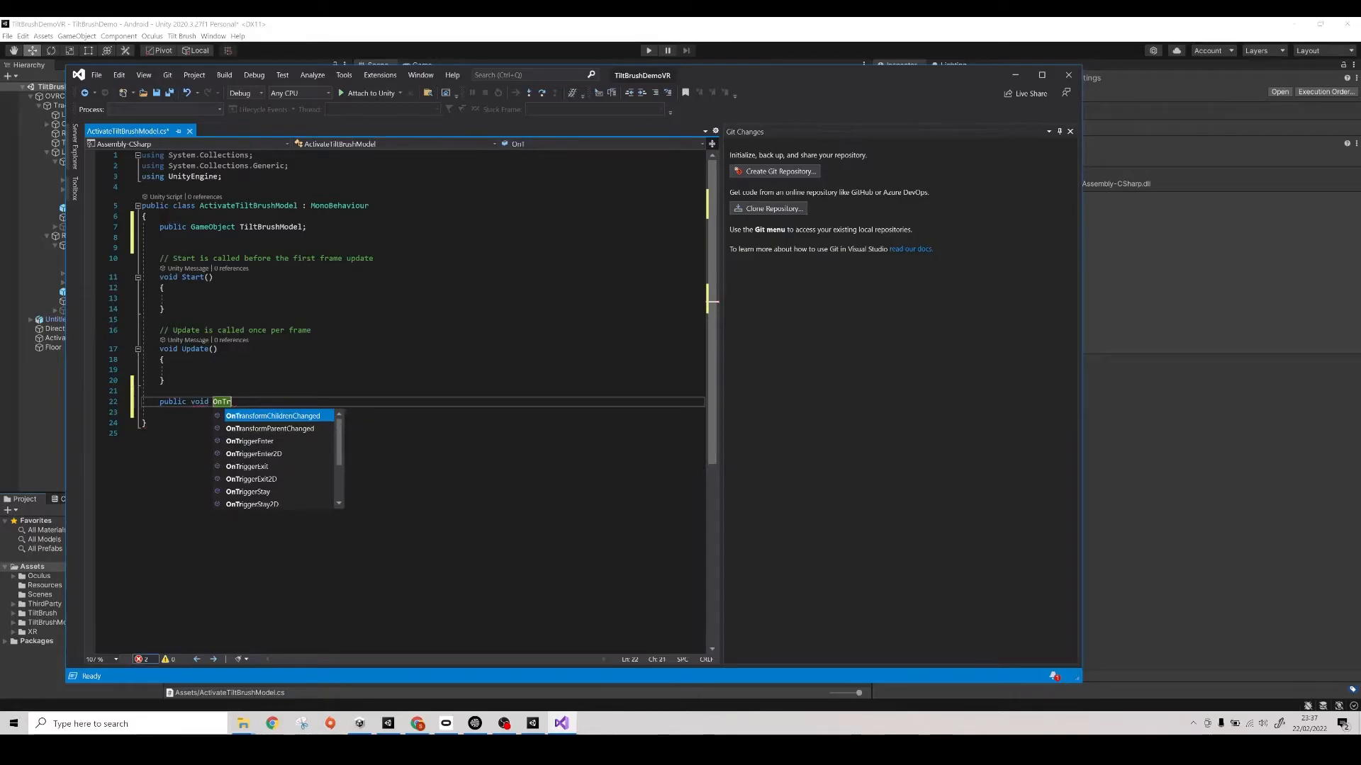
key("Down")
key("Down")
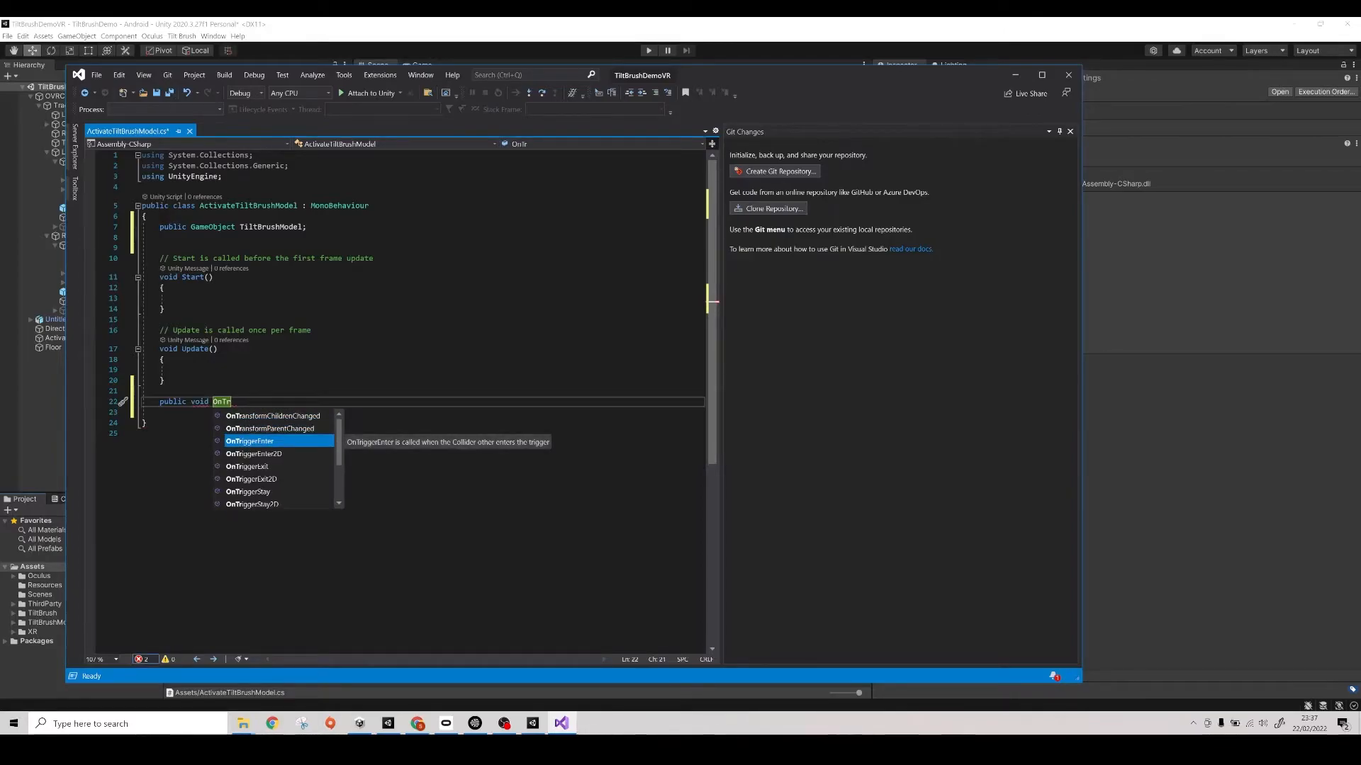
key("Tab")
- Add a public void OnTriggerExit(Collider other) method below OnTriggerEnter
key("Down")
key("Return")
key("Return")
type("Public voi")
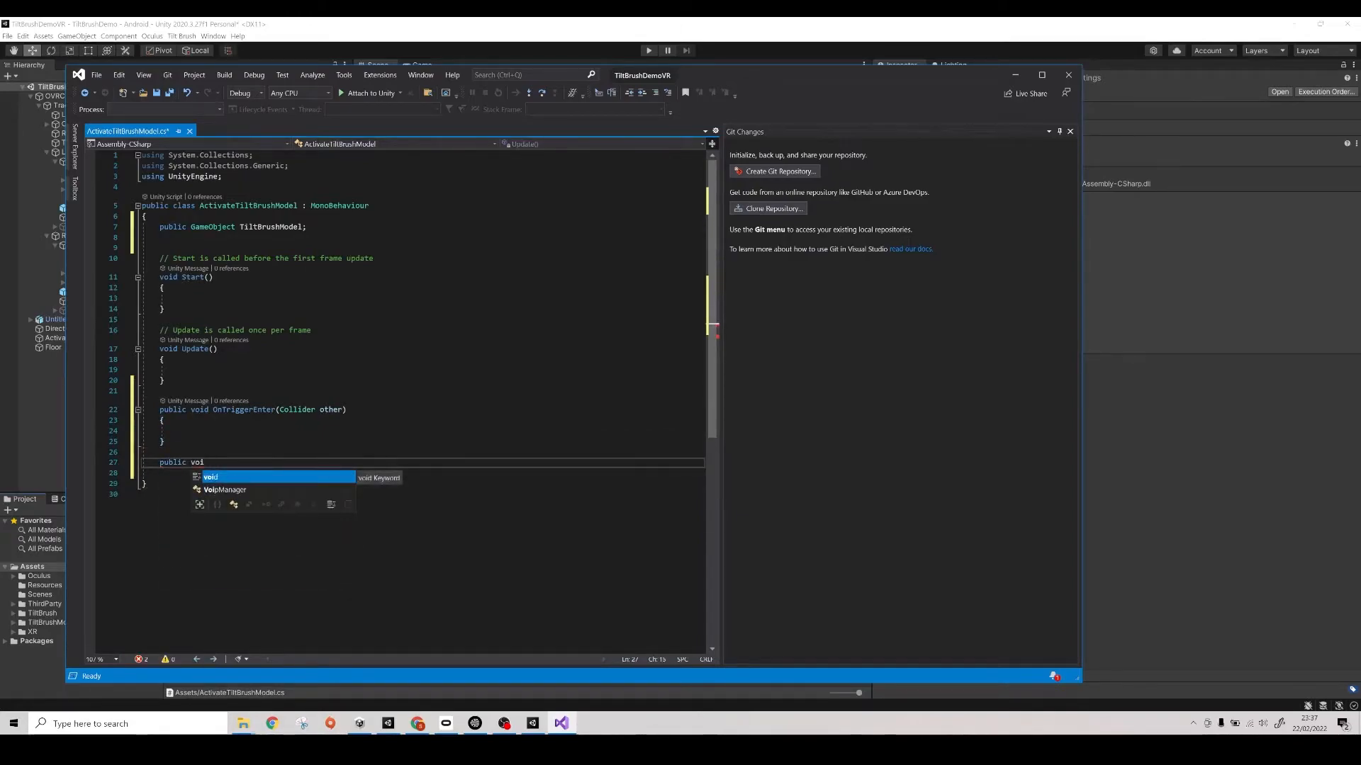
type("d")
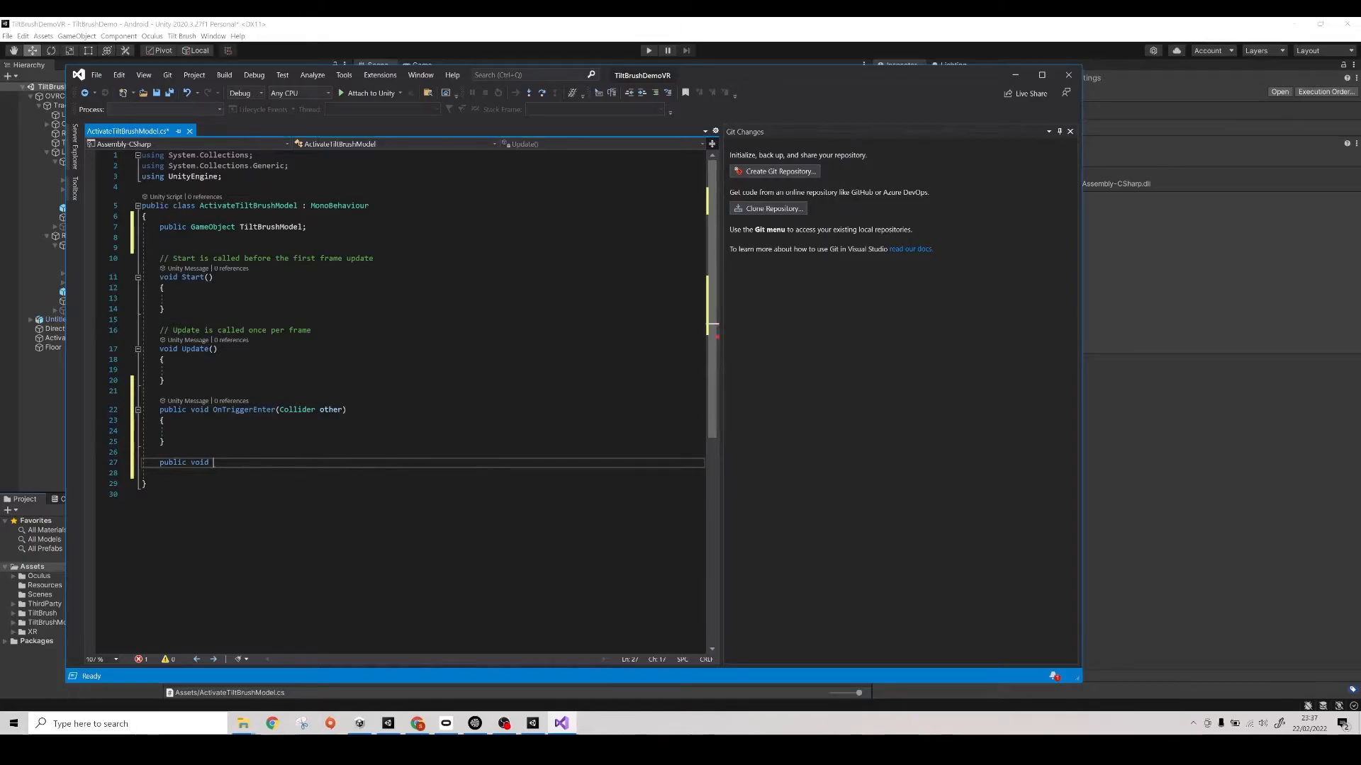
type("# OnTr")
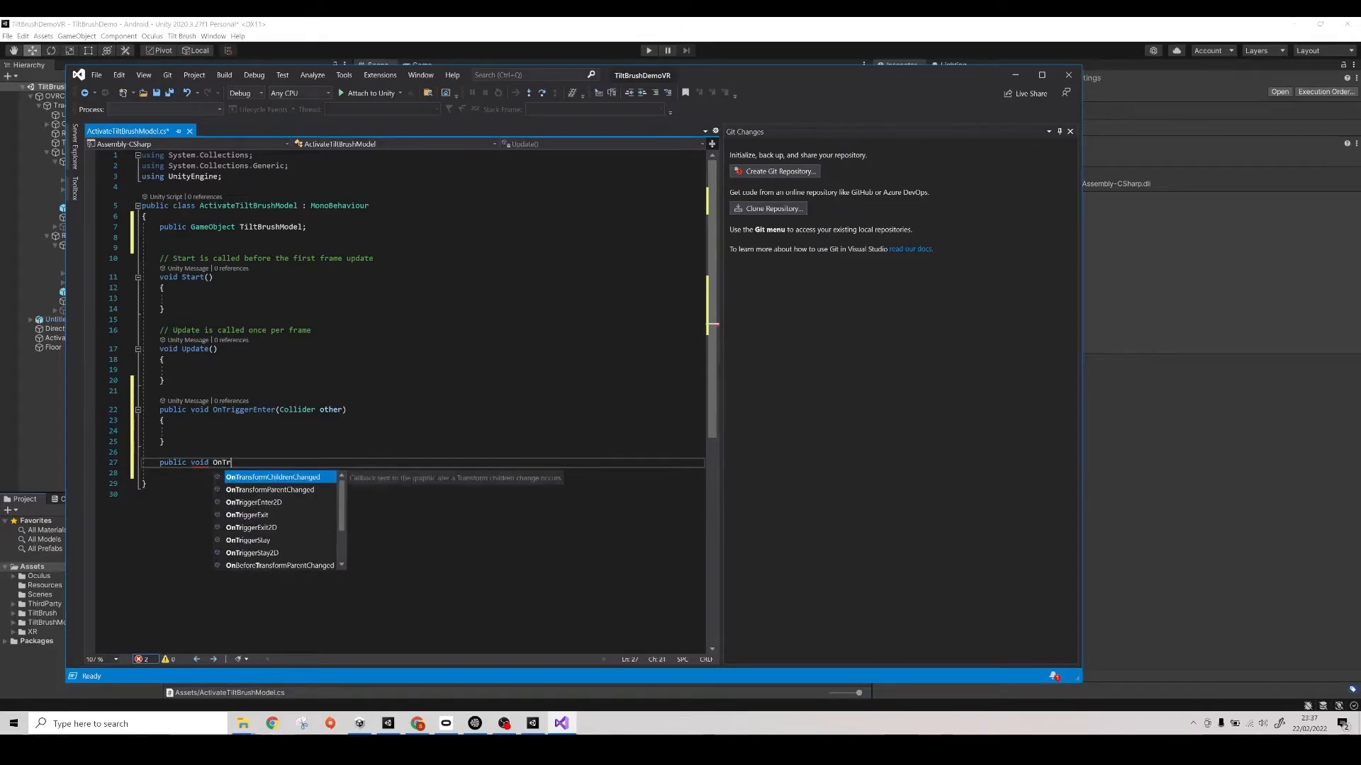
key("Down")
key("Down")
key("Down")
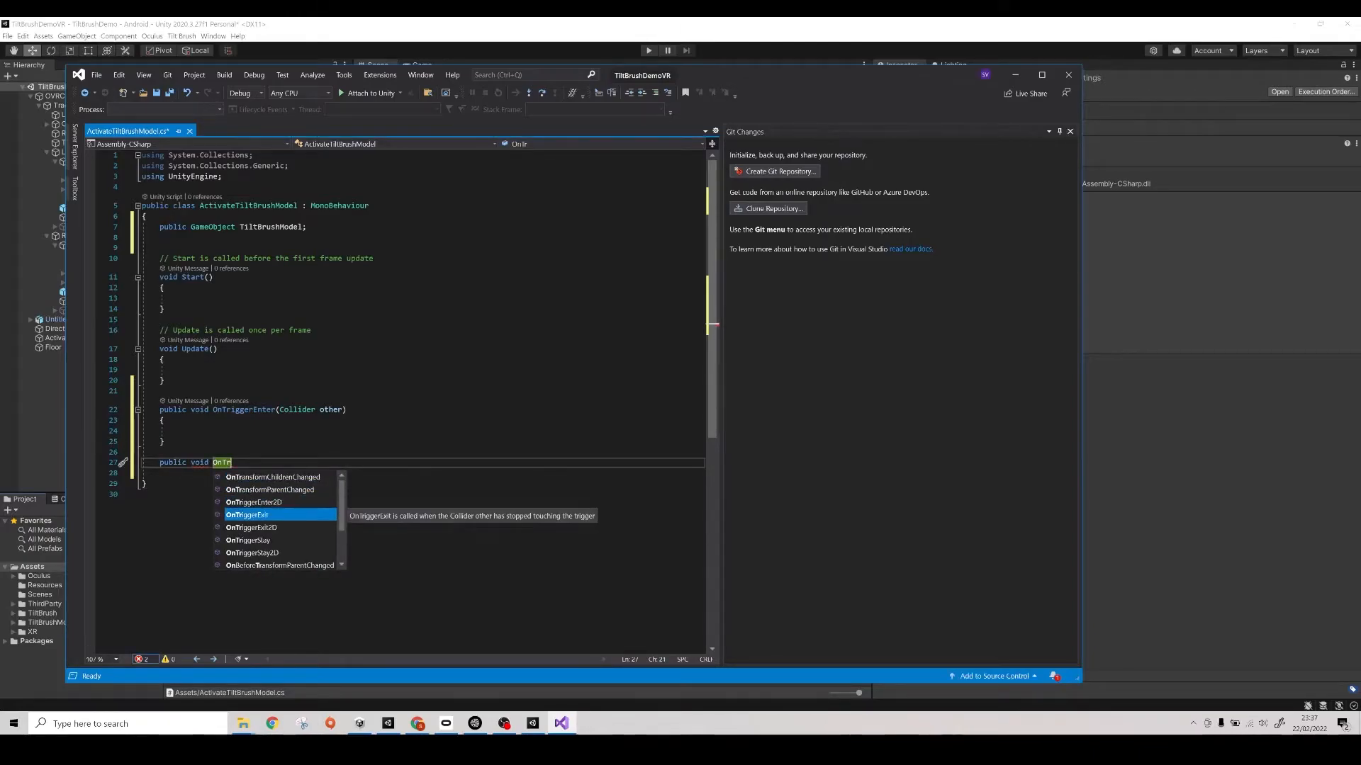
key("Tab")
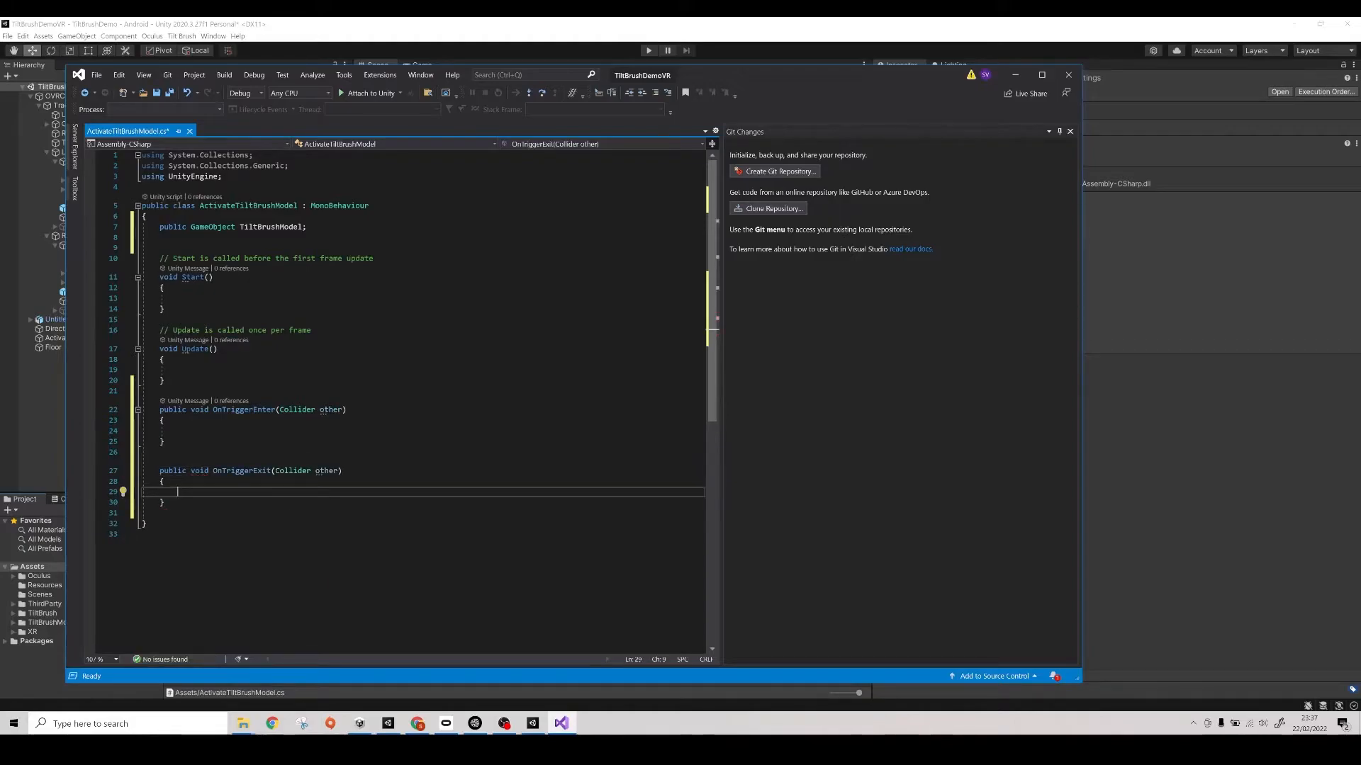
- Write TiltBrushModel.SetActive(true); as the body of the OnTriggerEnter method
left_click(178, 431)
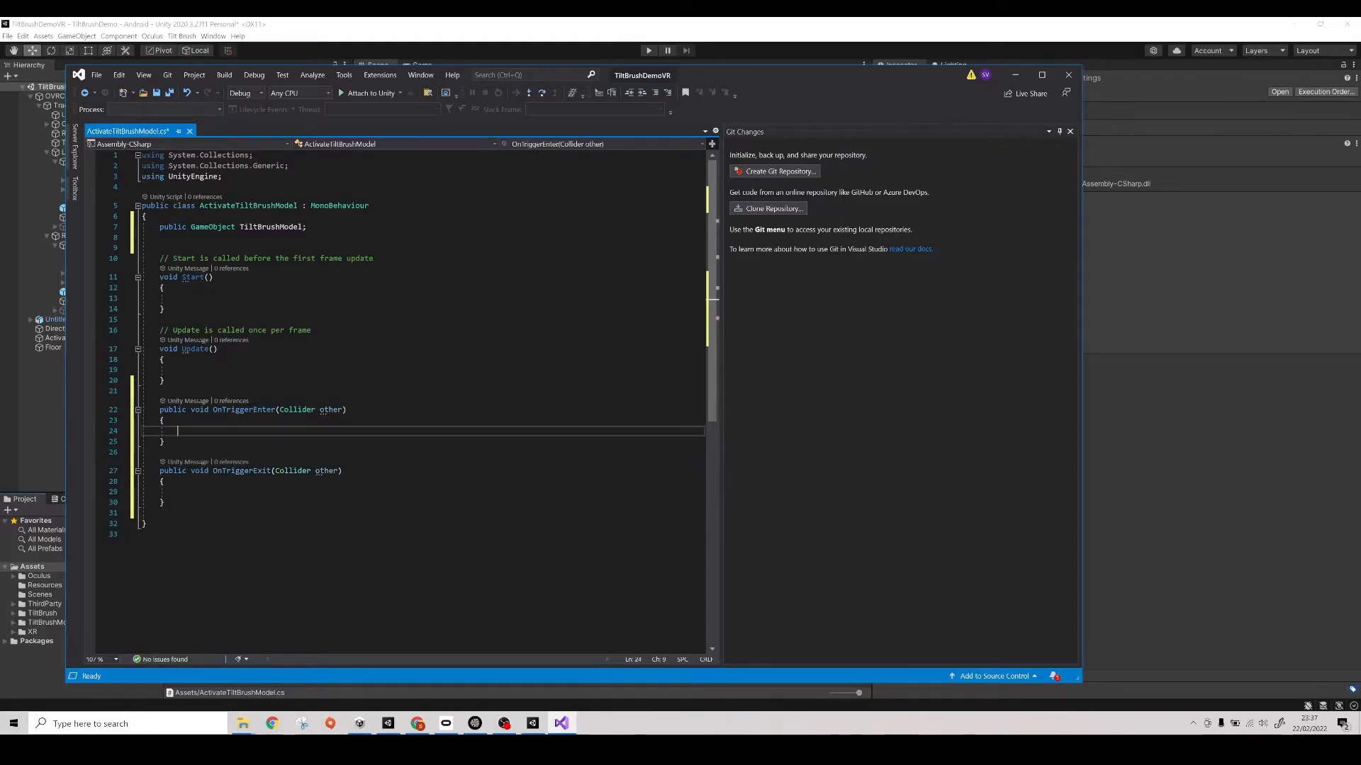
type("Tilt")
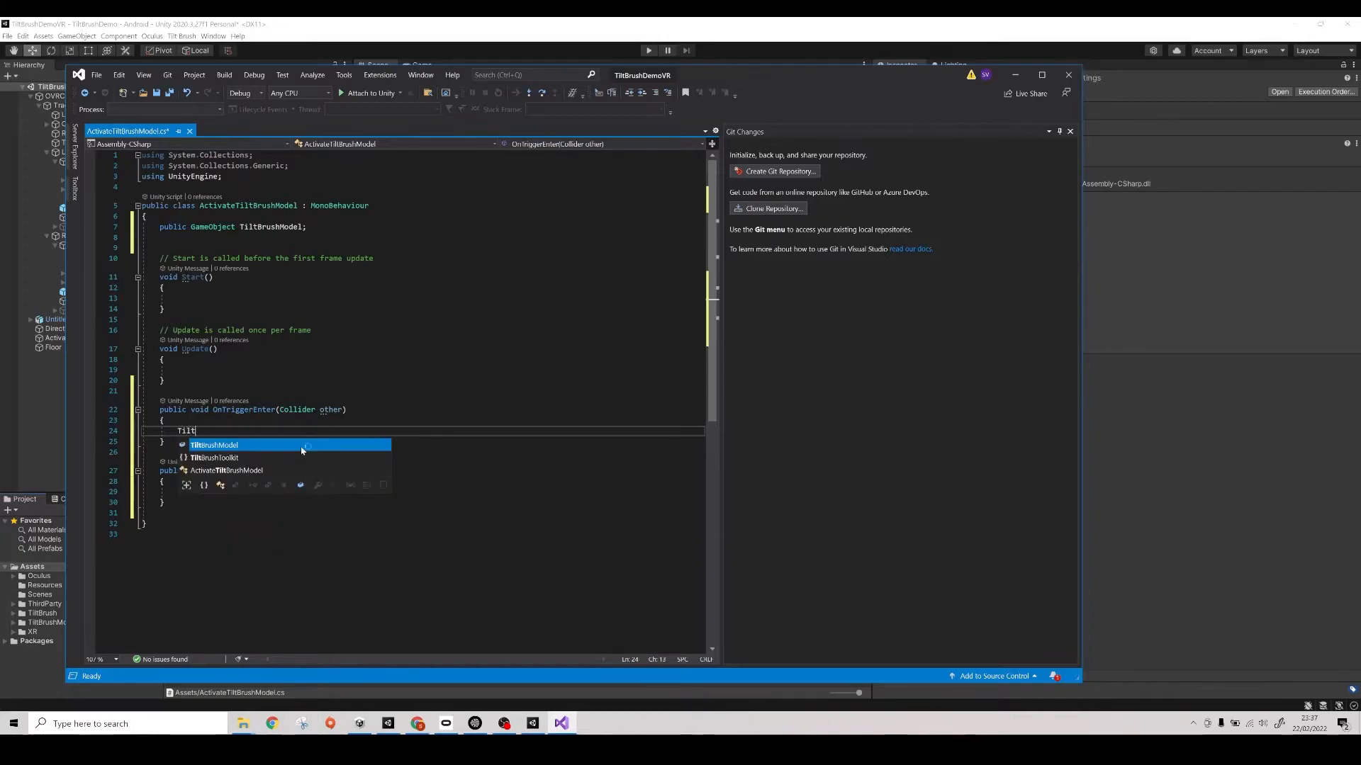
key("Tab")
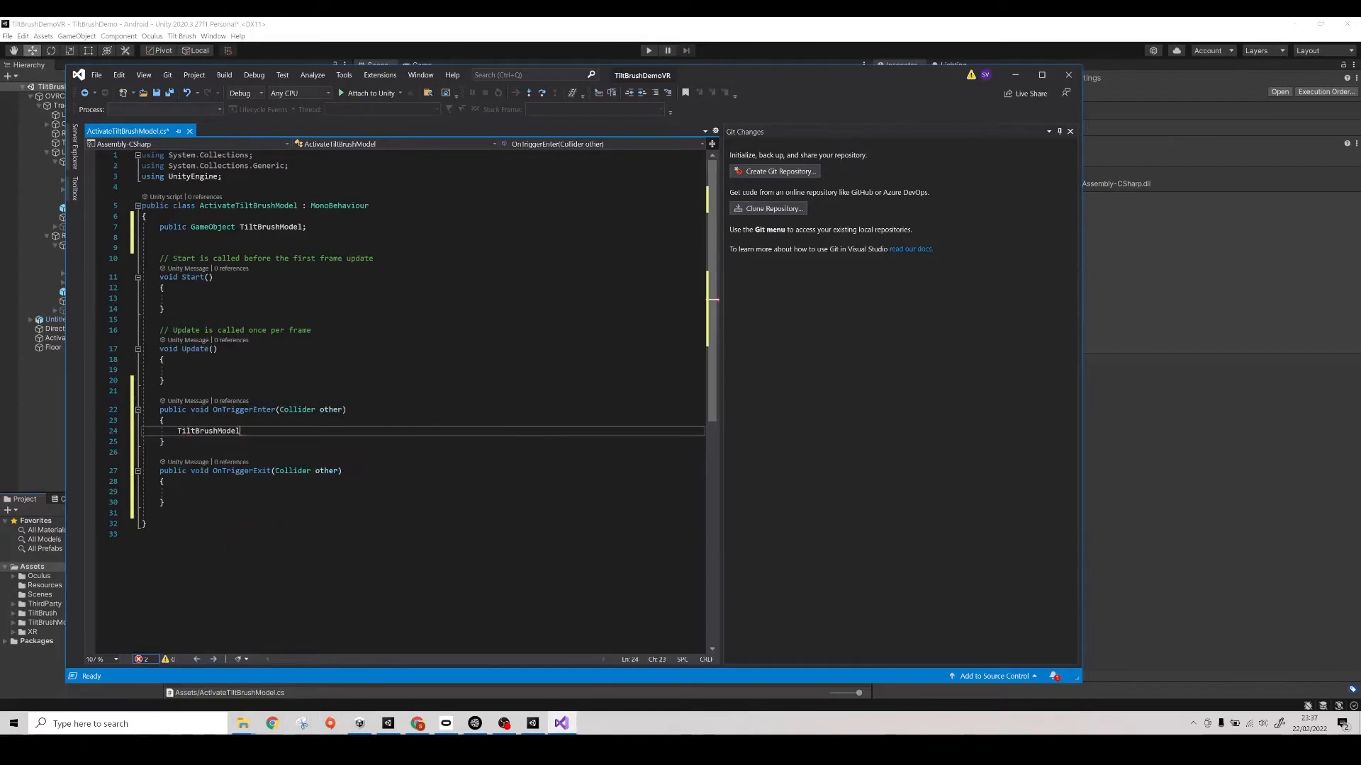
type(".SetActive")
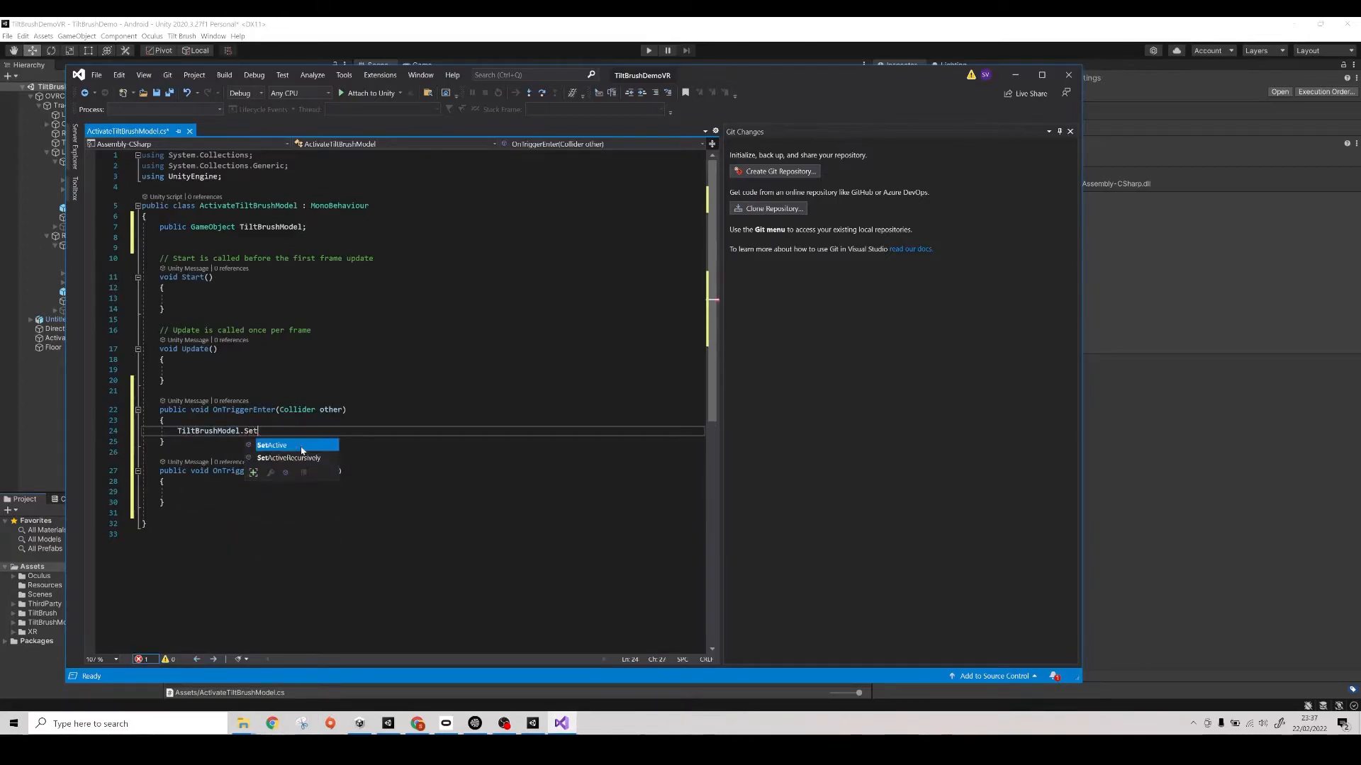
key("Tab")
type("(true")
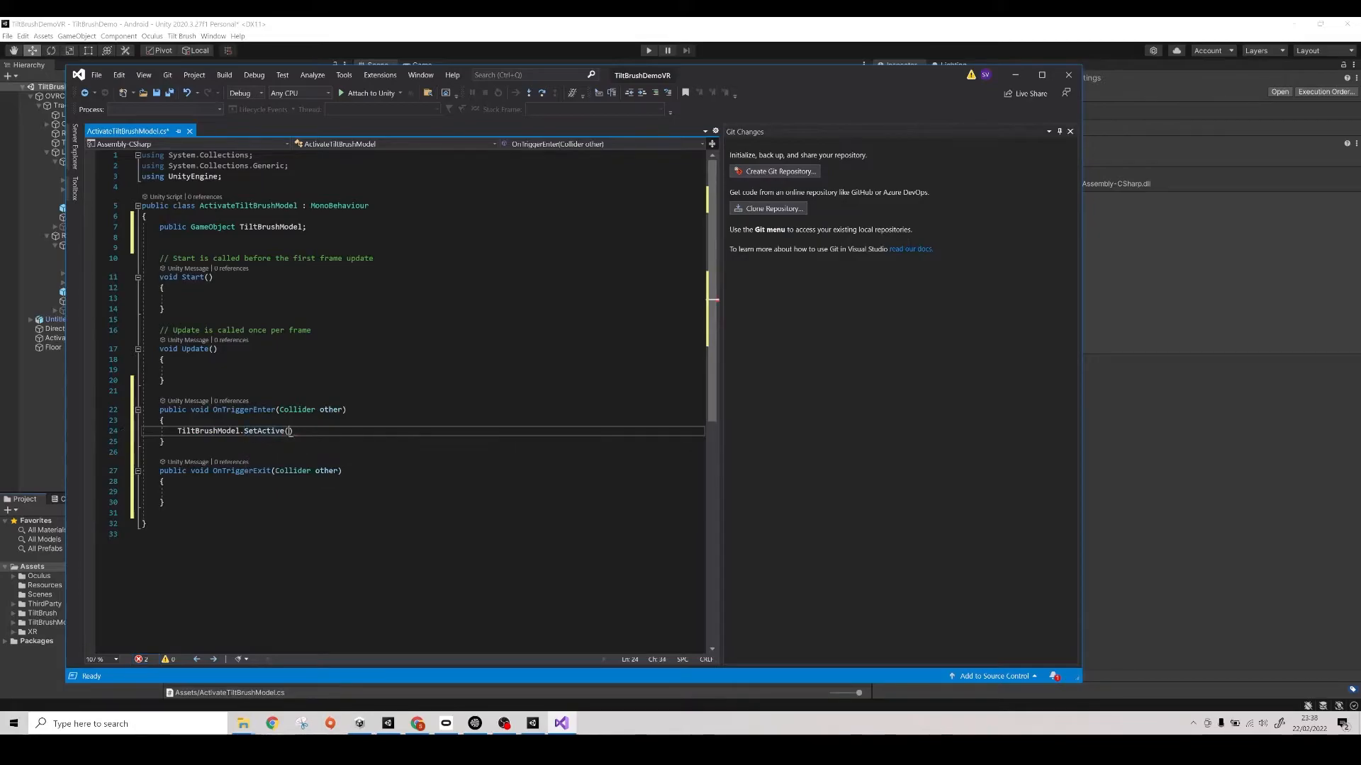
type(")")
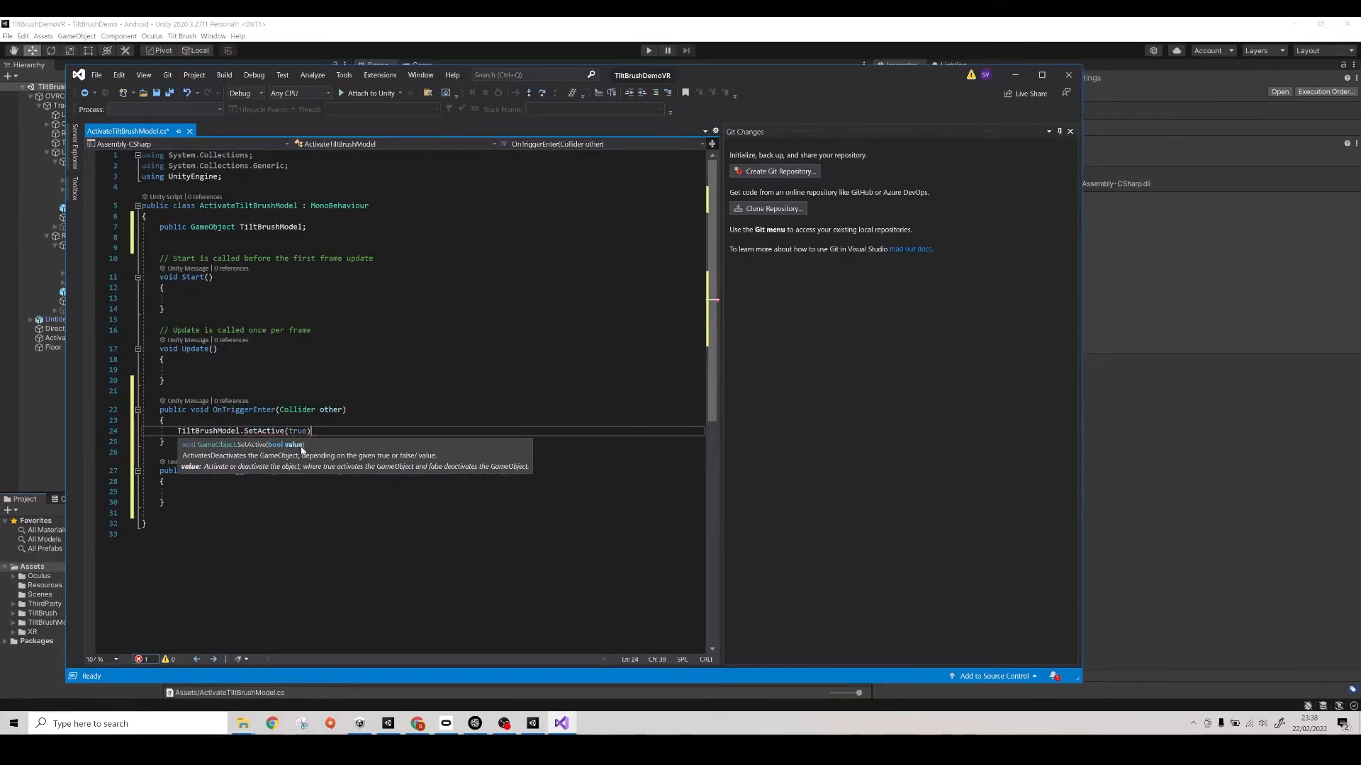
type(";'")
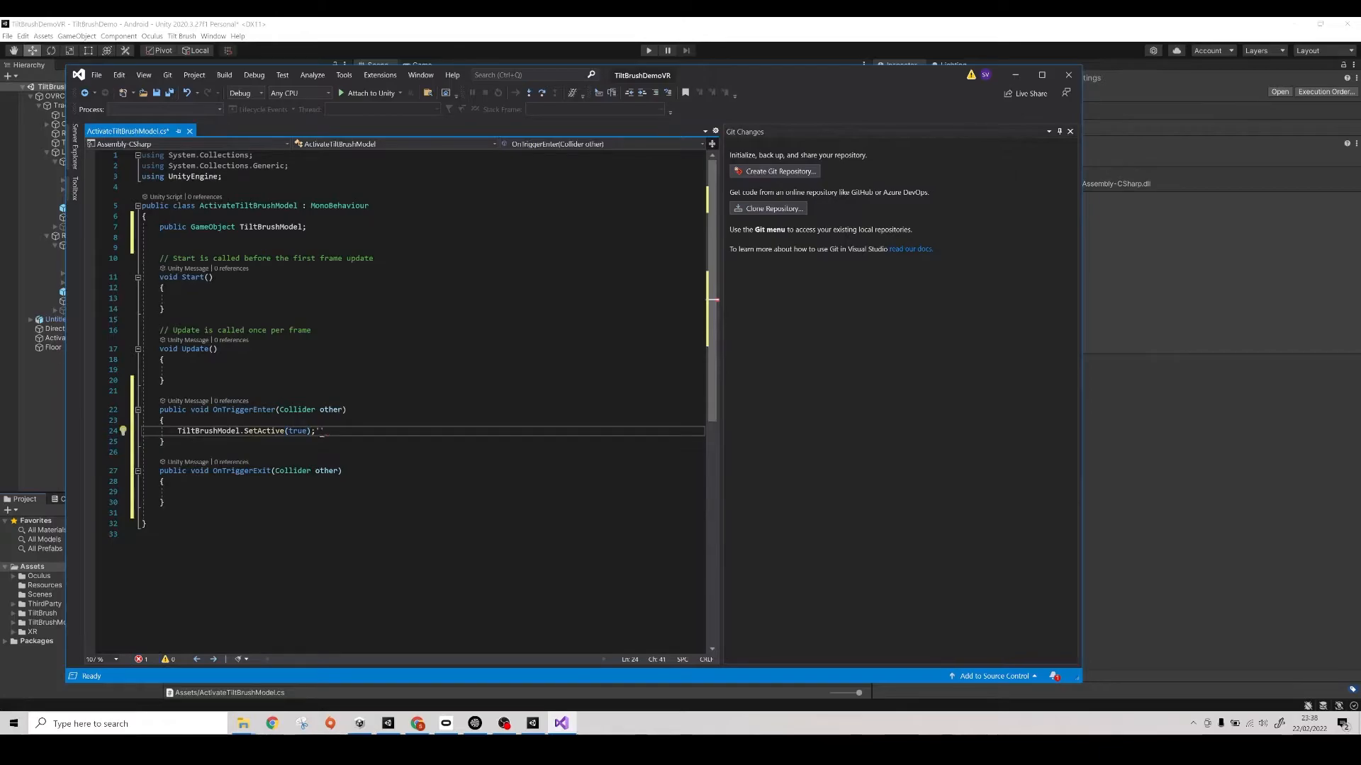
key("BackSpace")
- Copy the SetActive line into the OnTriggerExit method, change its argument to false and remove the extra blank line
double_click(263, 432)
triple_click(275, 433)
key("ctrl+c")
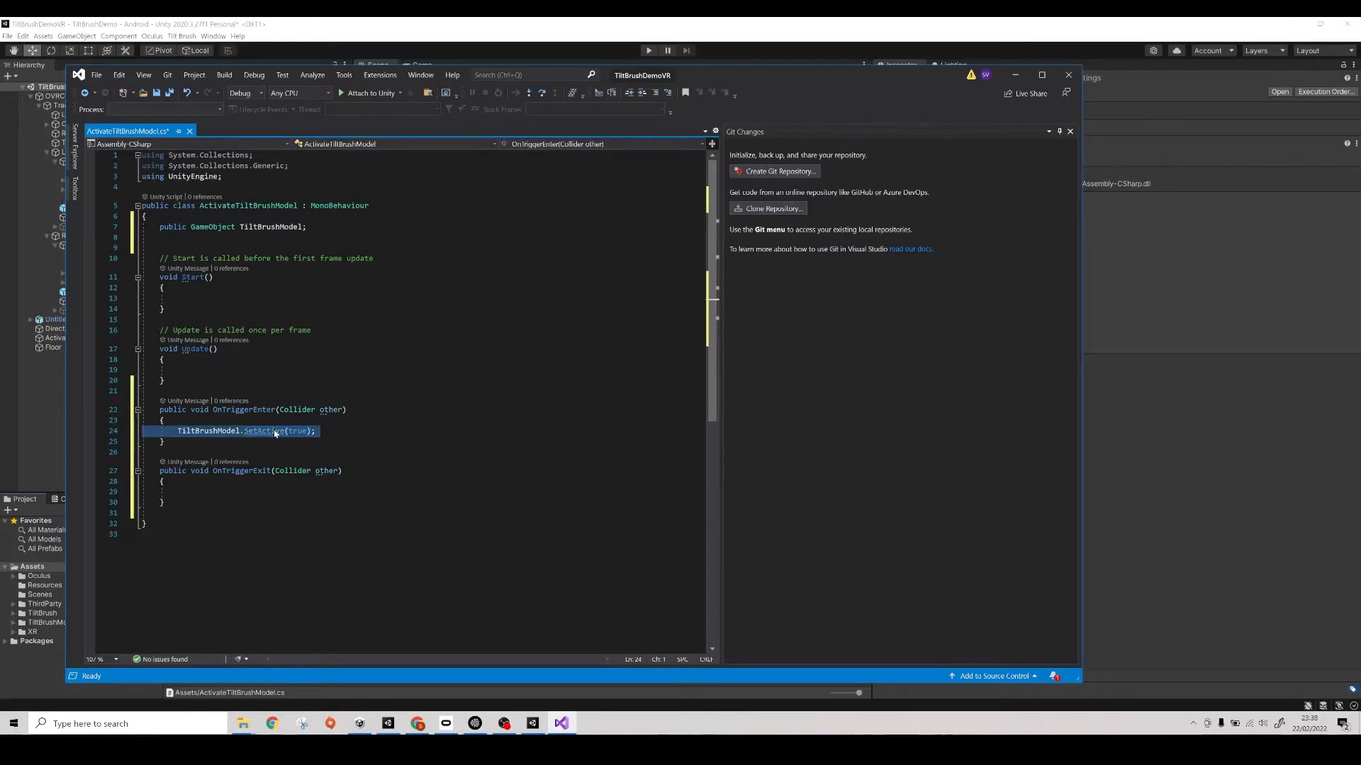
left_click(178, 492)
key("ctrl+v")
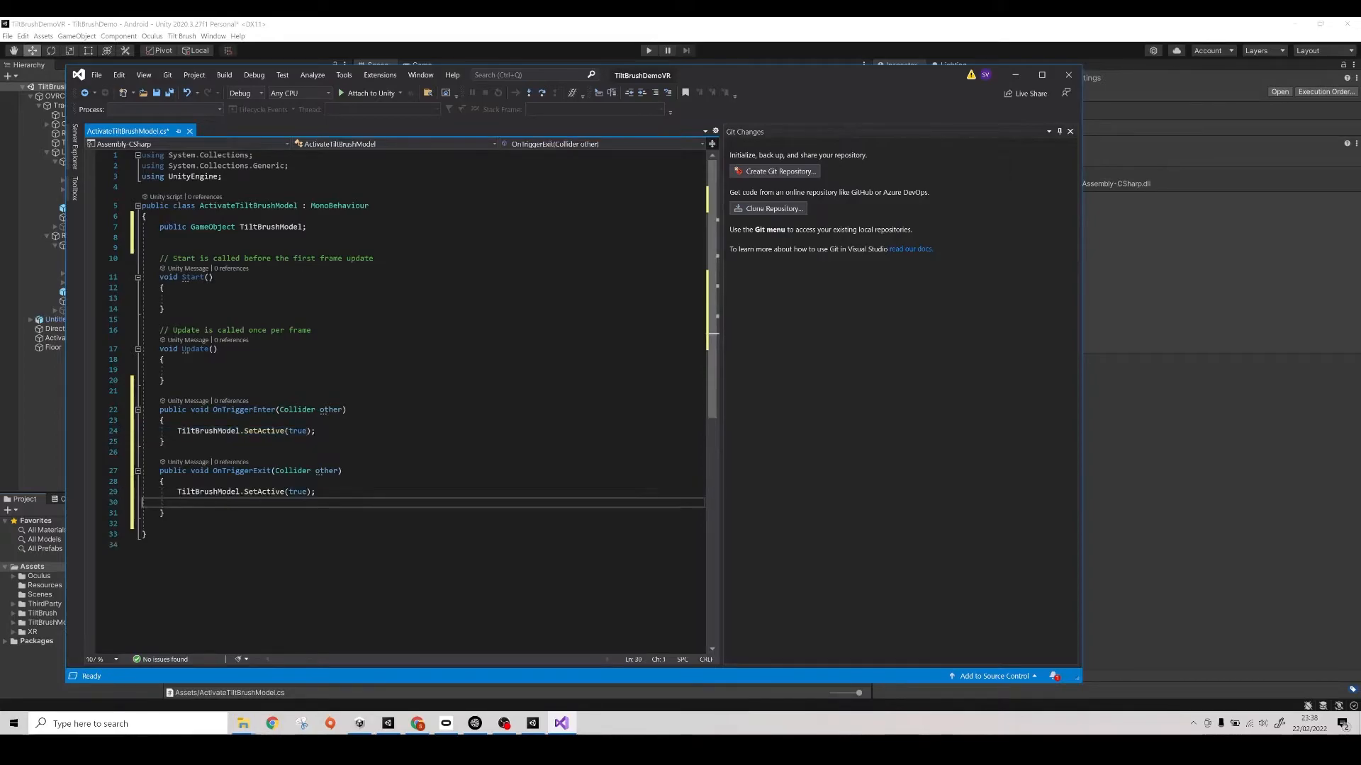
double_click(295, 492)
type("false")
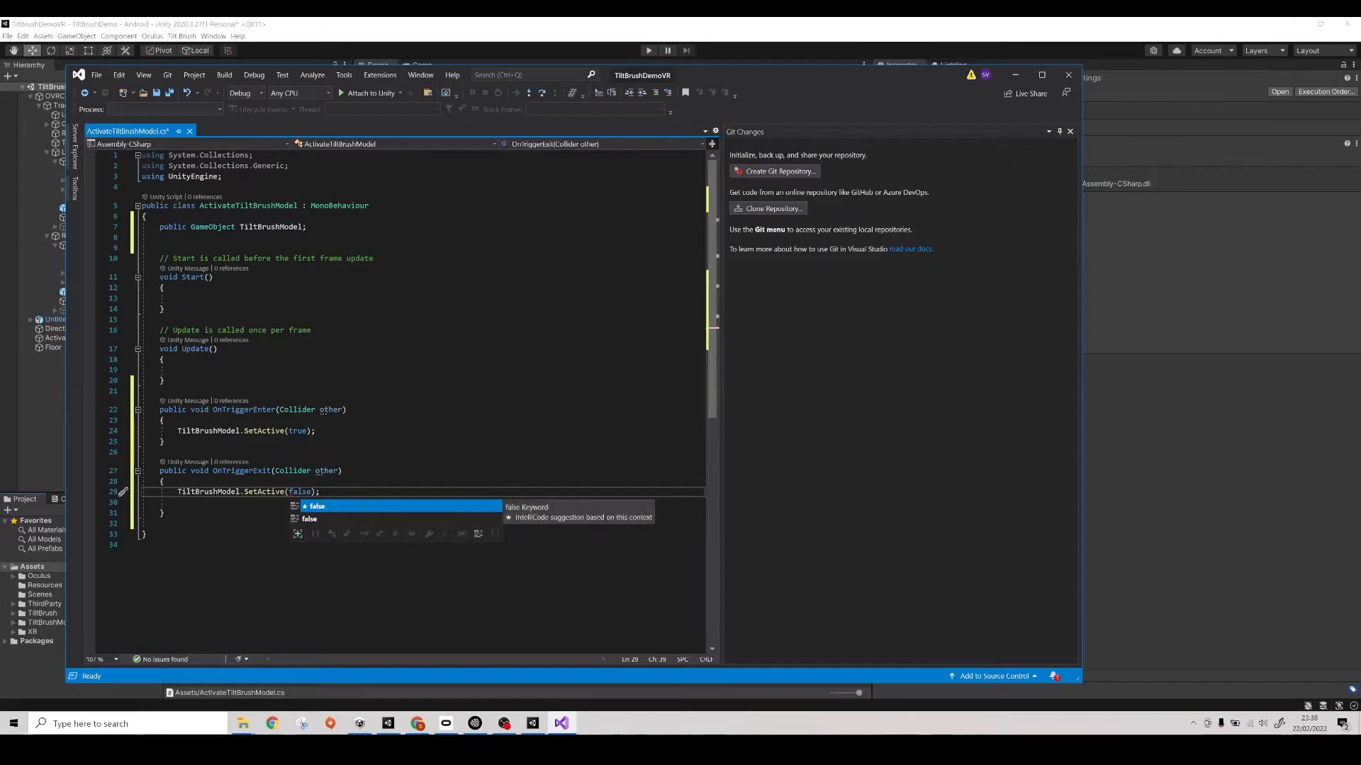
key("End")
key("Delete")
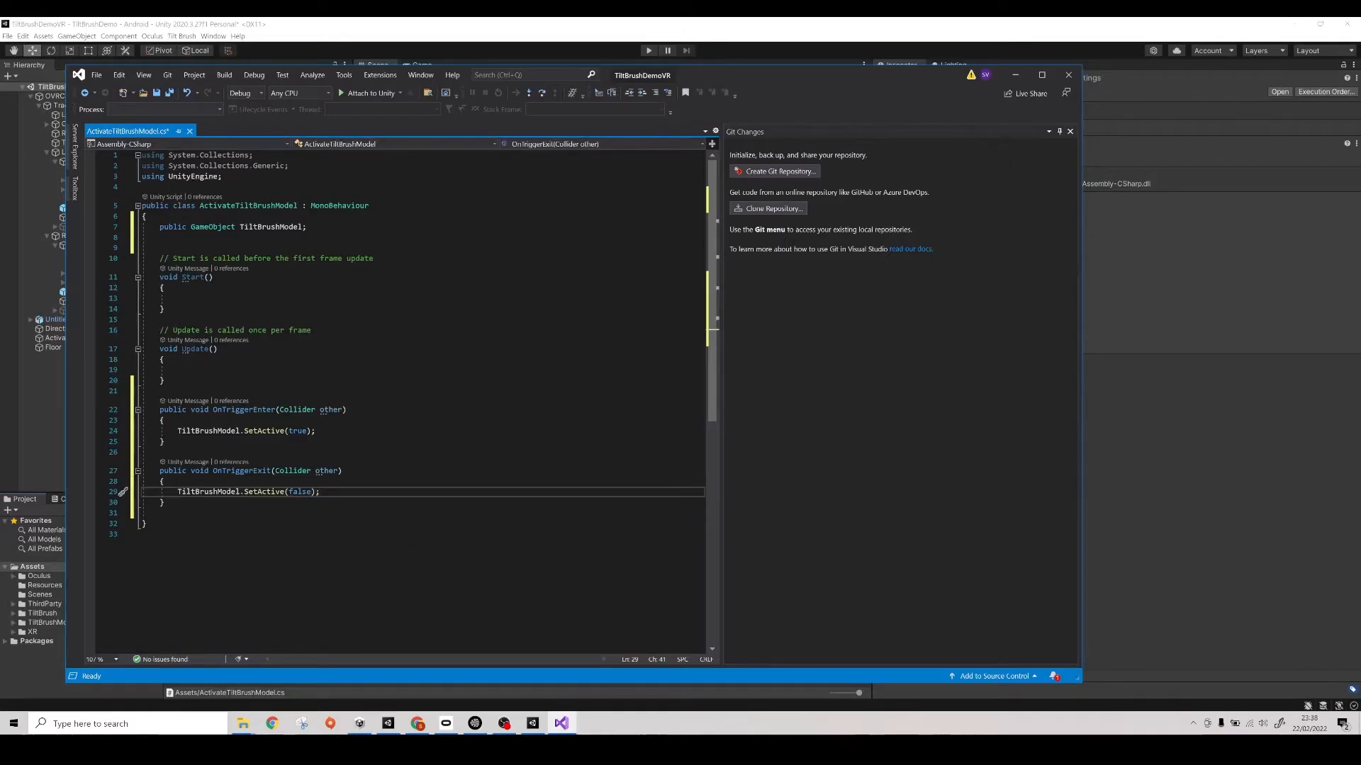
- Copy the TiltBrushModel.SetActive(false); line into the Start method without an extra blank line and save the script
triple_click(221, 493)
key("ctrl+c")
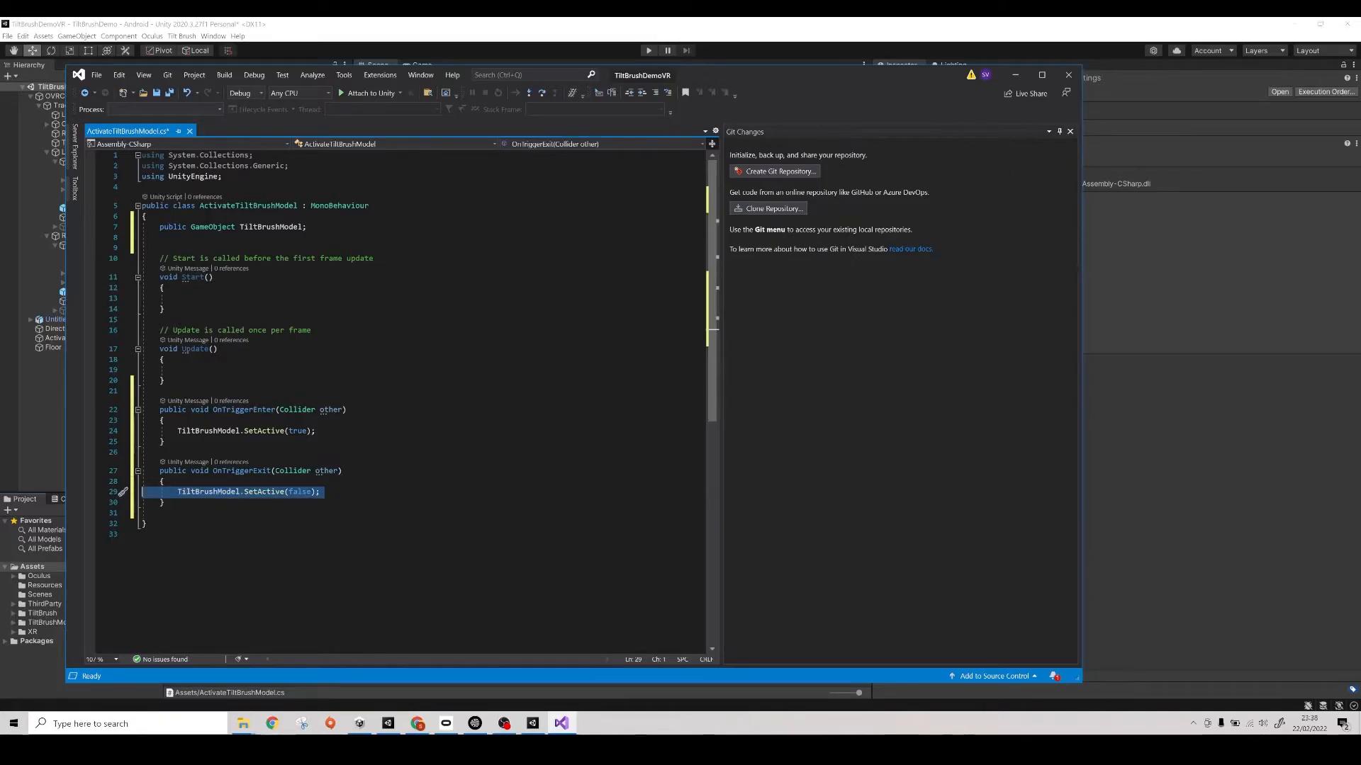
left_click(178, 299)
key("ctrl+v")
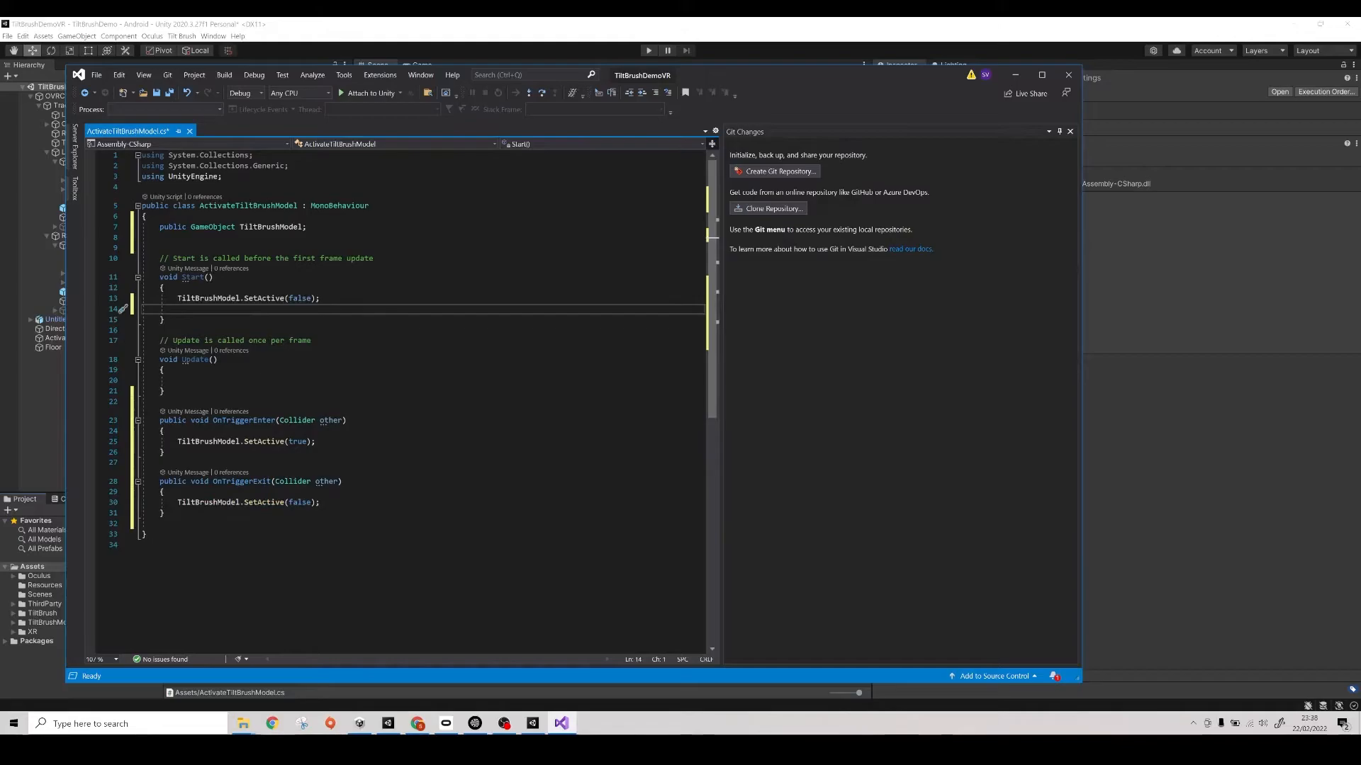
key("BackSpace")
key("ctrl+s")
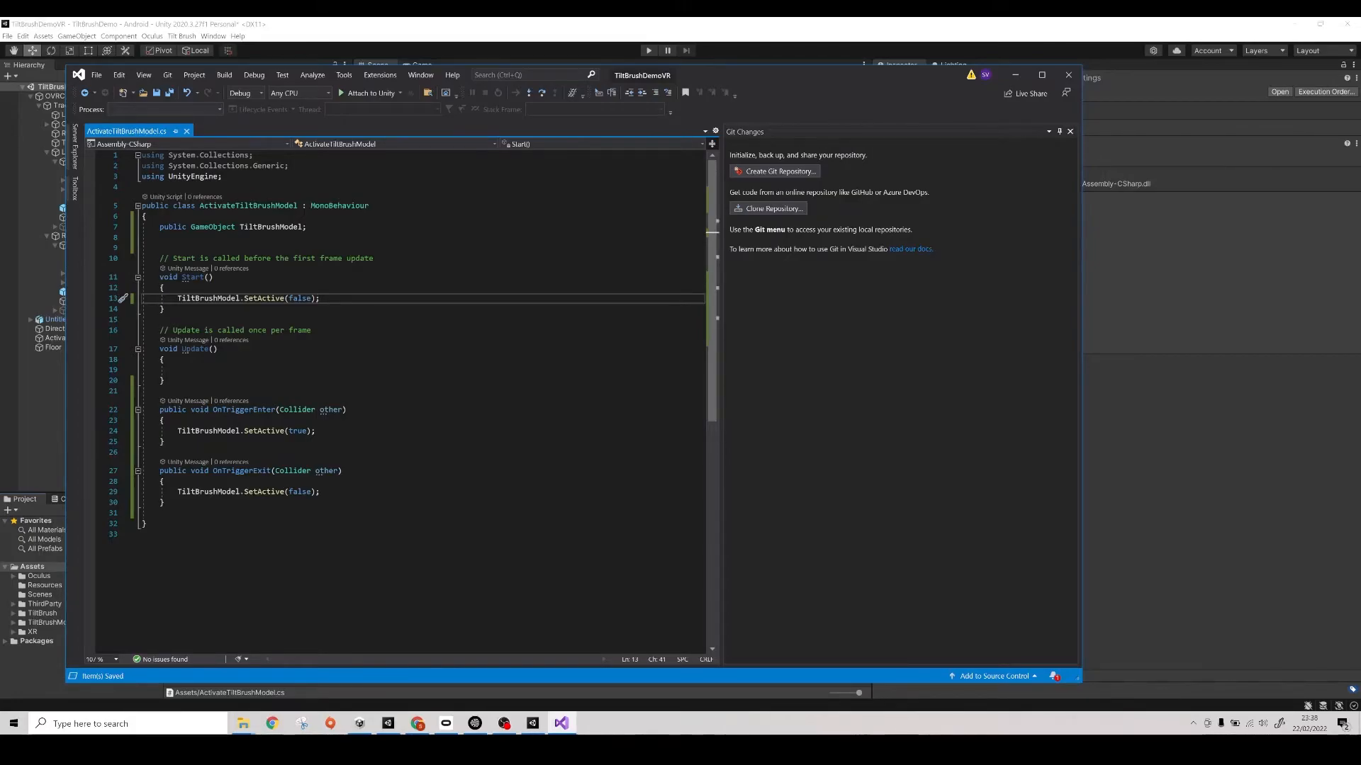
- Switch back to Unity and attach the ActivateTiltBrushModel script to the ActivateCube object
left_click(1018, 78)
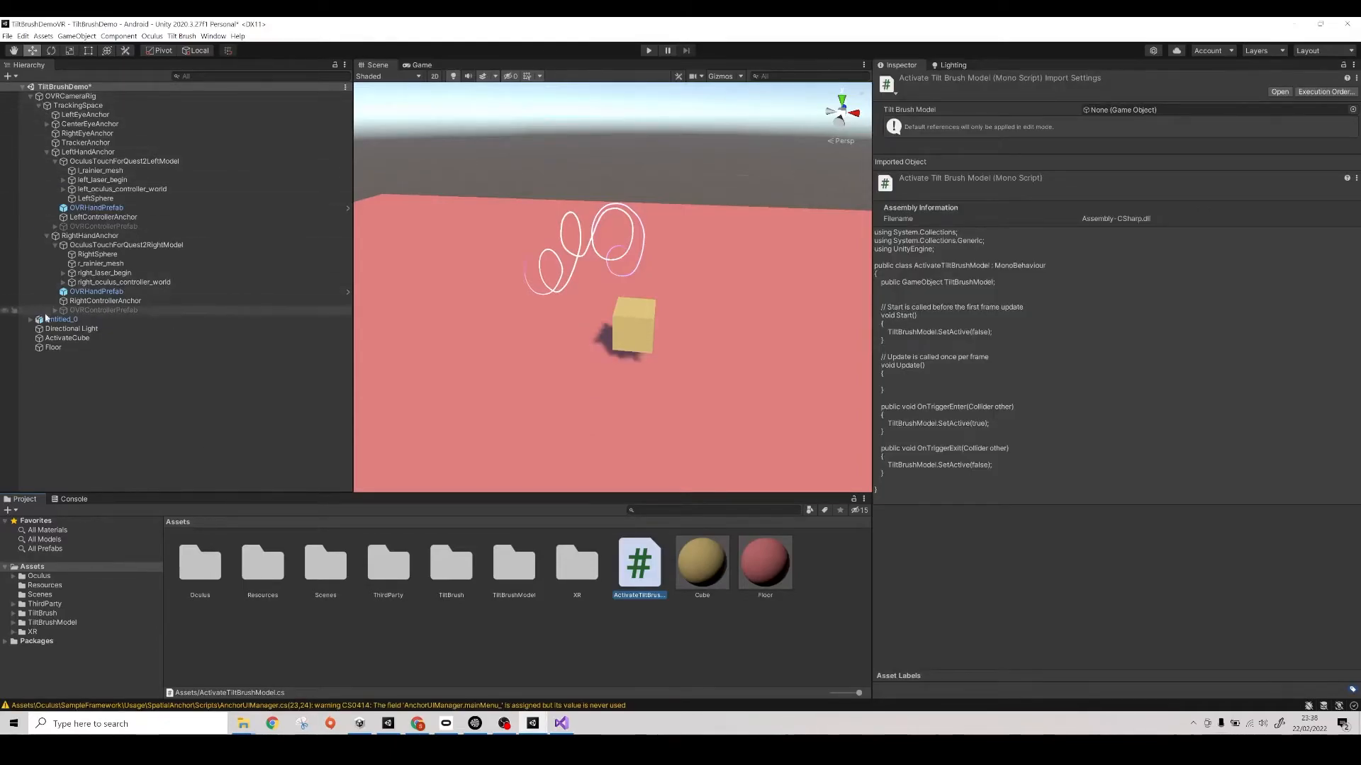
left_click(57, 339)
mouse_move(647, 569)
left_mouse_down()
mouse_move(785, 634)
mouse_move(950, 587)
left_mouse_up()
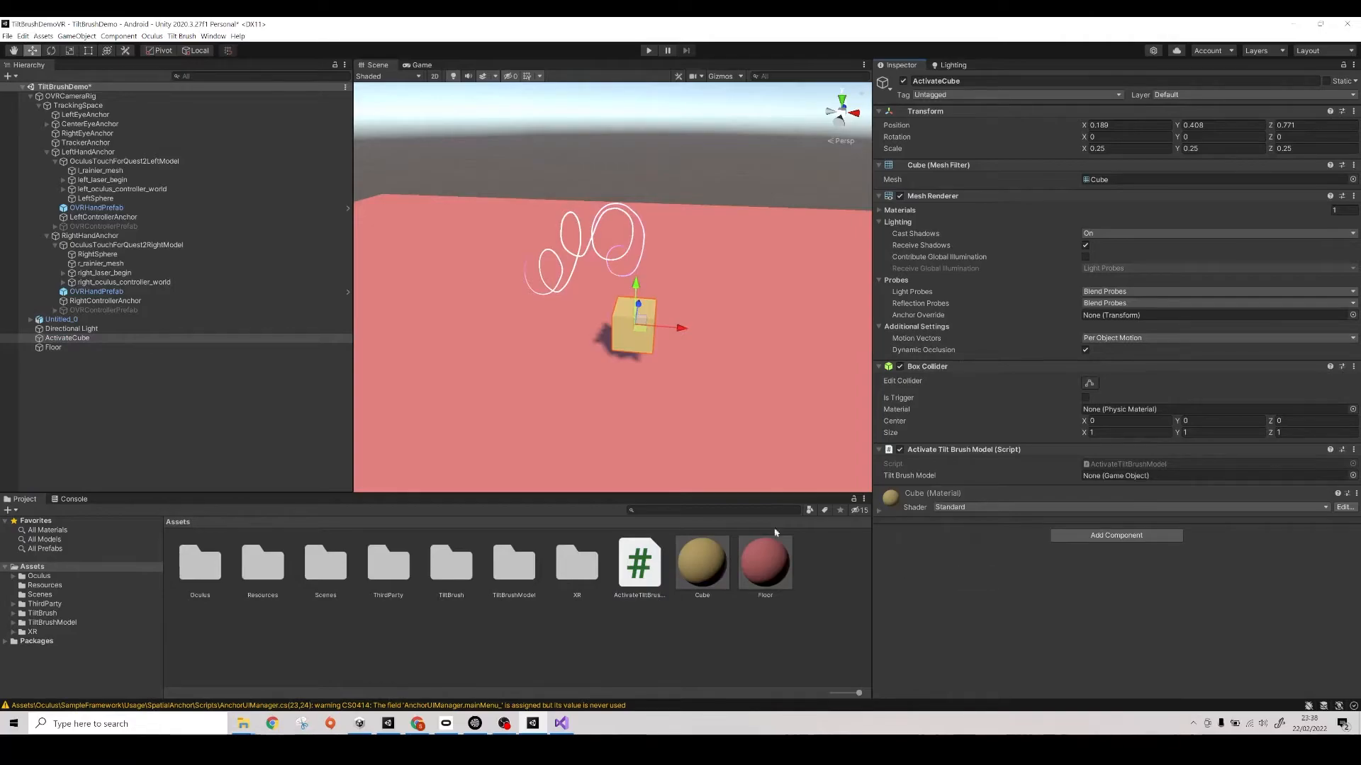
- Rename the Untitled_0 object as TiltBrushModel and assign it as the Tilt Brush Model reference in ActivateCube's script
left_click(74, 320)
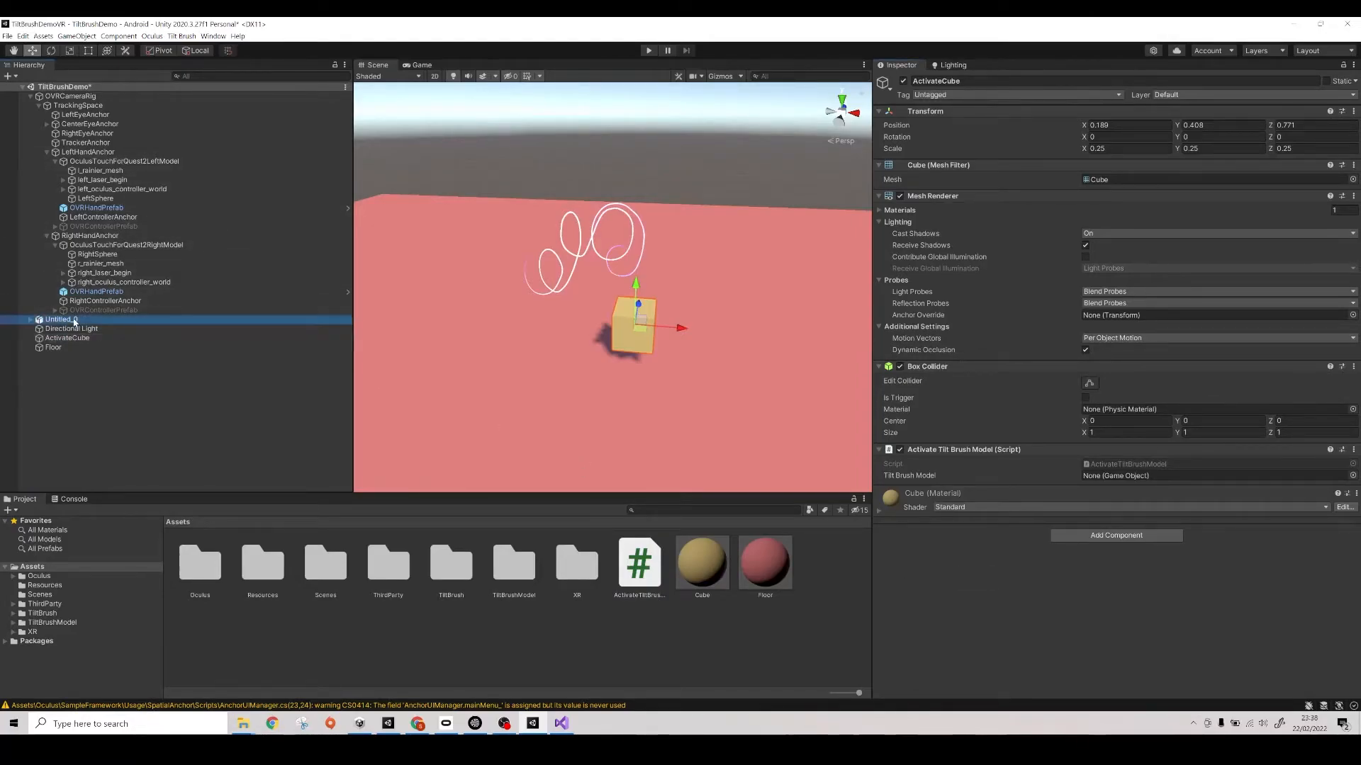
key("F2")
type("TiltB")
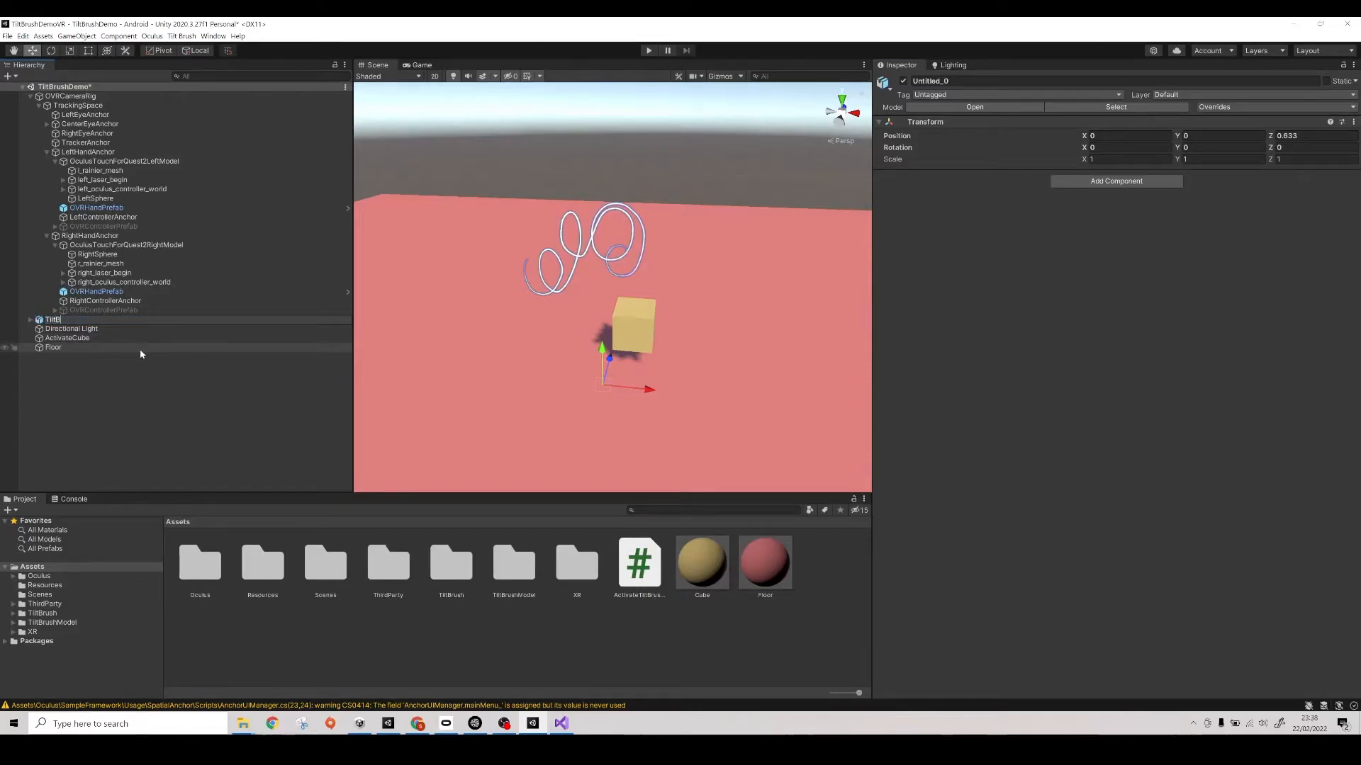
type("rushModel")
key("Return")
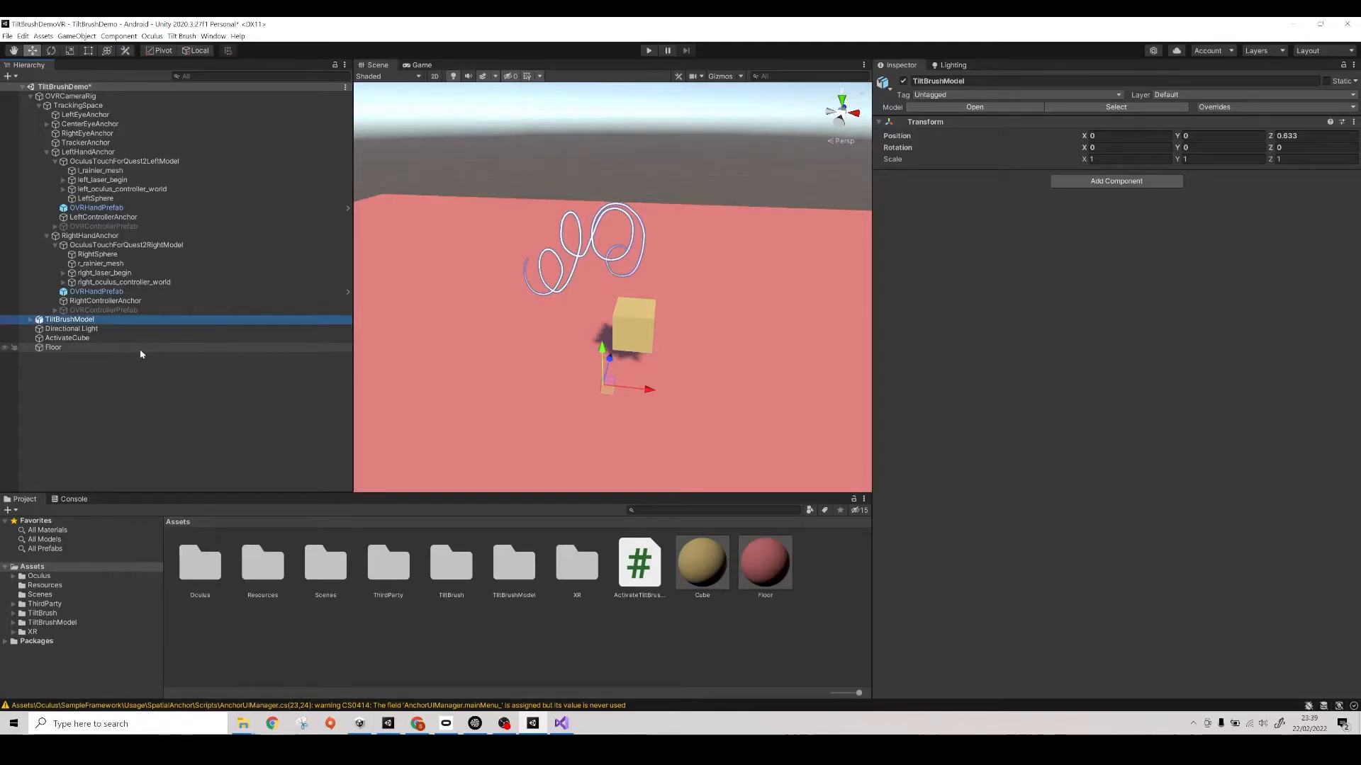
left_click(127, 339)
mouse_move(80, 319)
left_mouse_down()
mouse_move(648, 388)
mouse_move(1104, 478)
left_mouse_up()
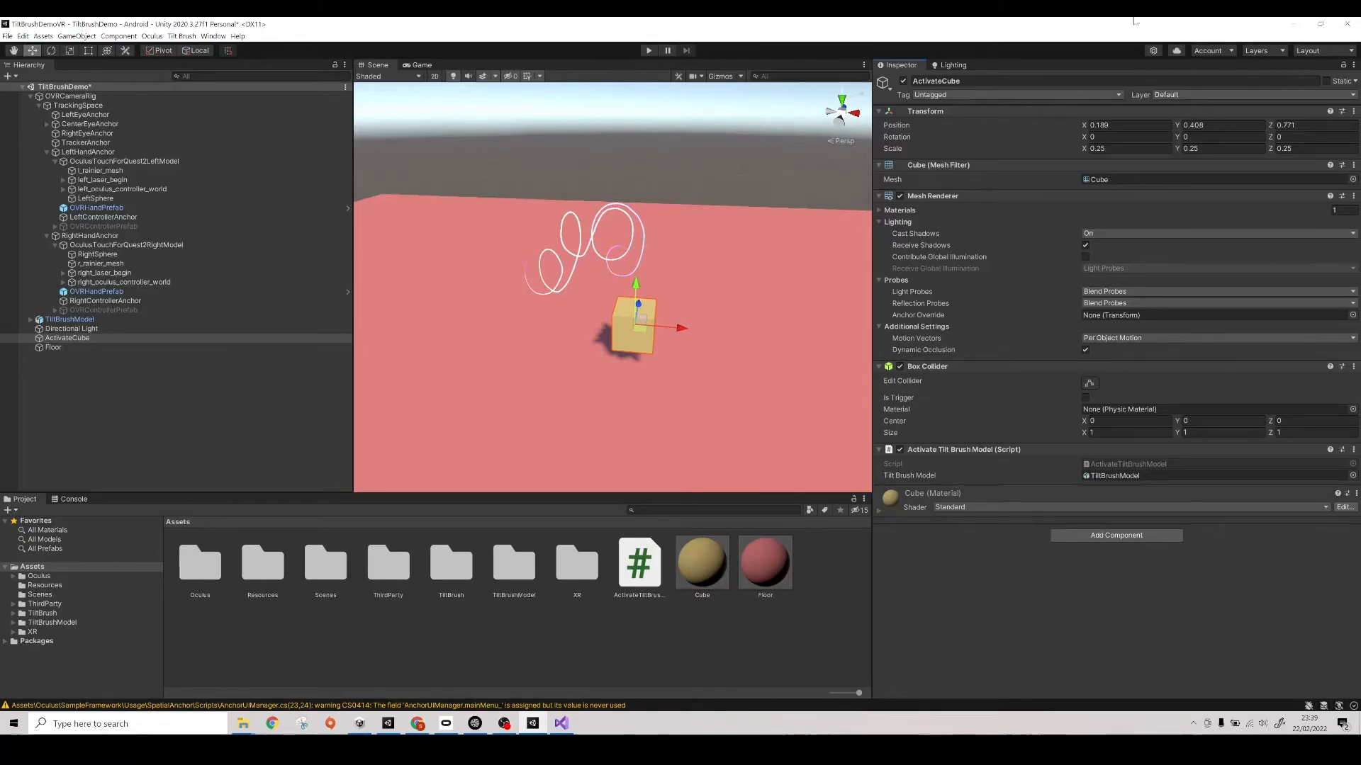
- Test the scene in play mode, set OVRCameraRig's Tracking Origin Type to Floor Level, and stop playing
left_click(647, 51)
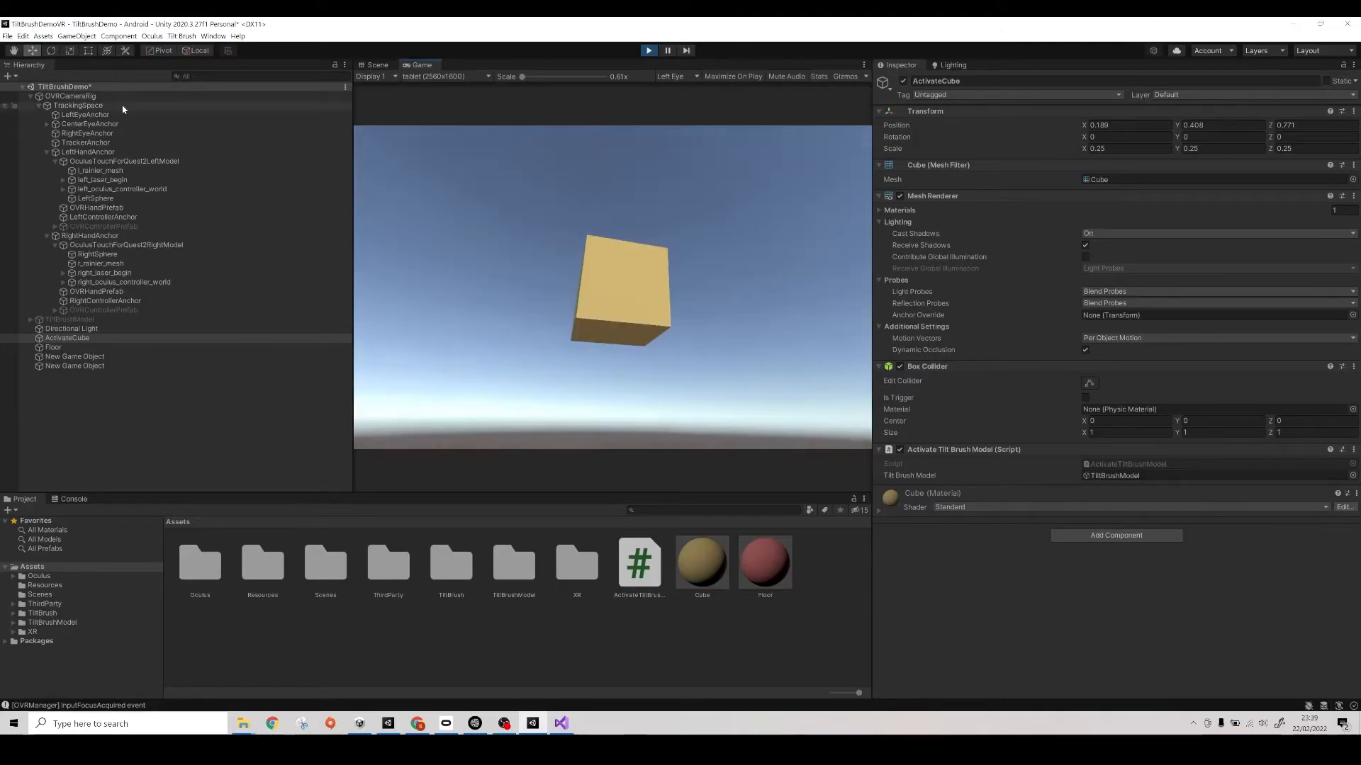
left_click(119, 106)
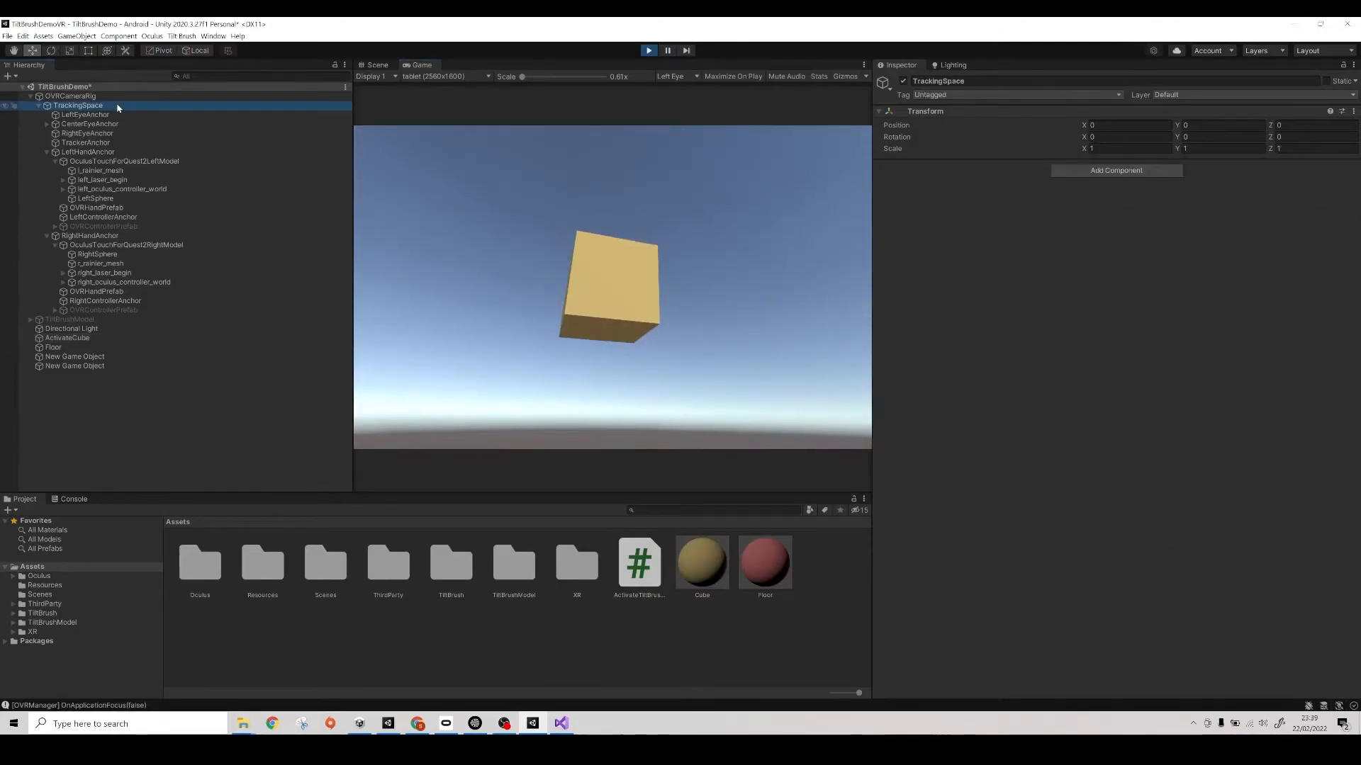
left_click(71, 95)
left_click(1118, 398)
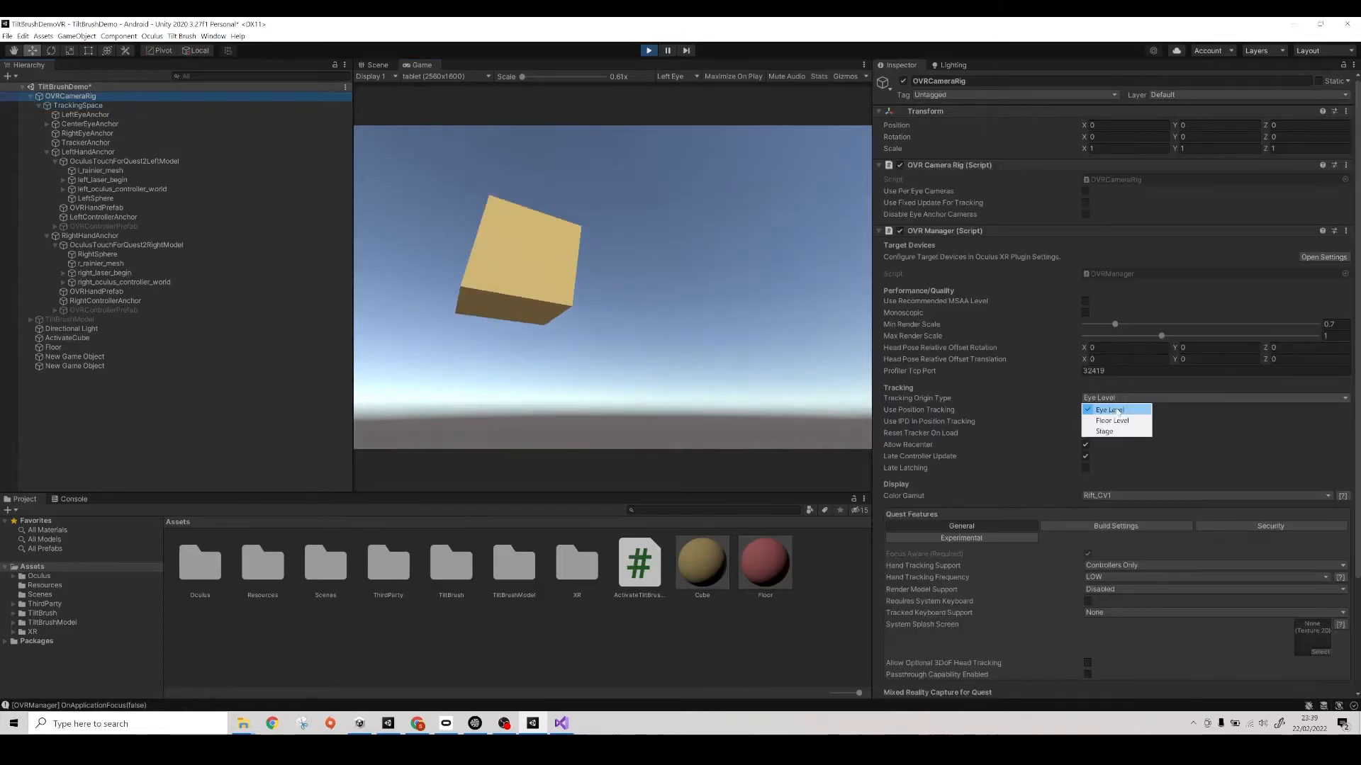
left_click(1118, 421)
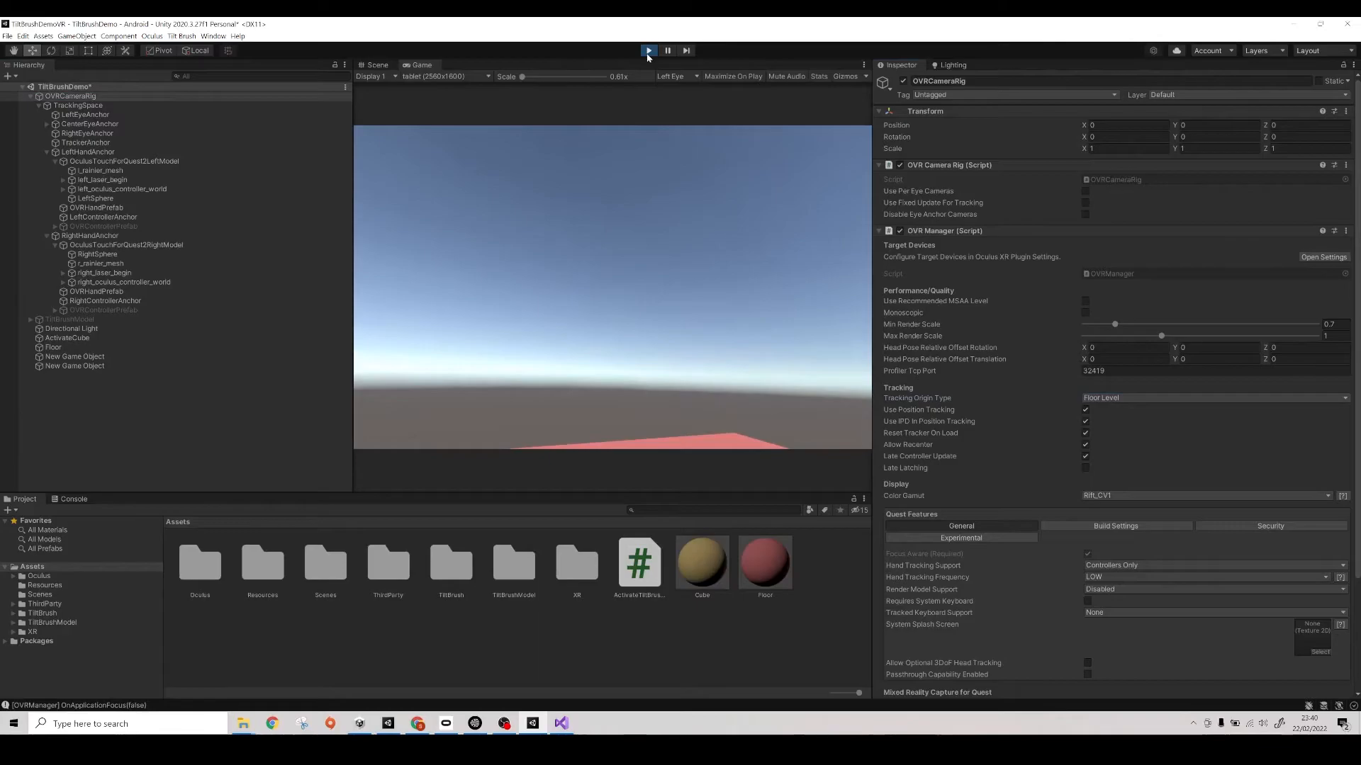
left_click(647, 51)
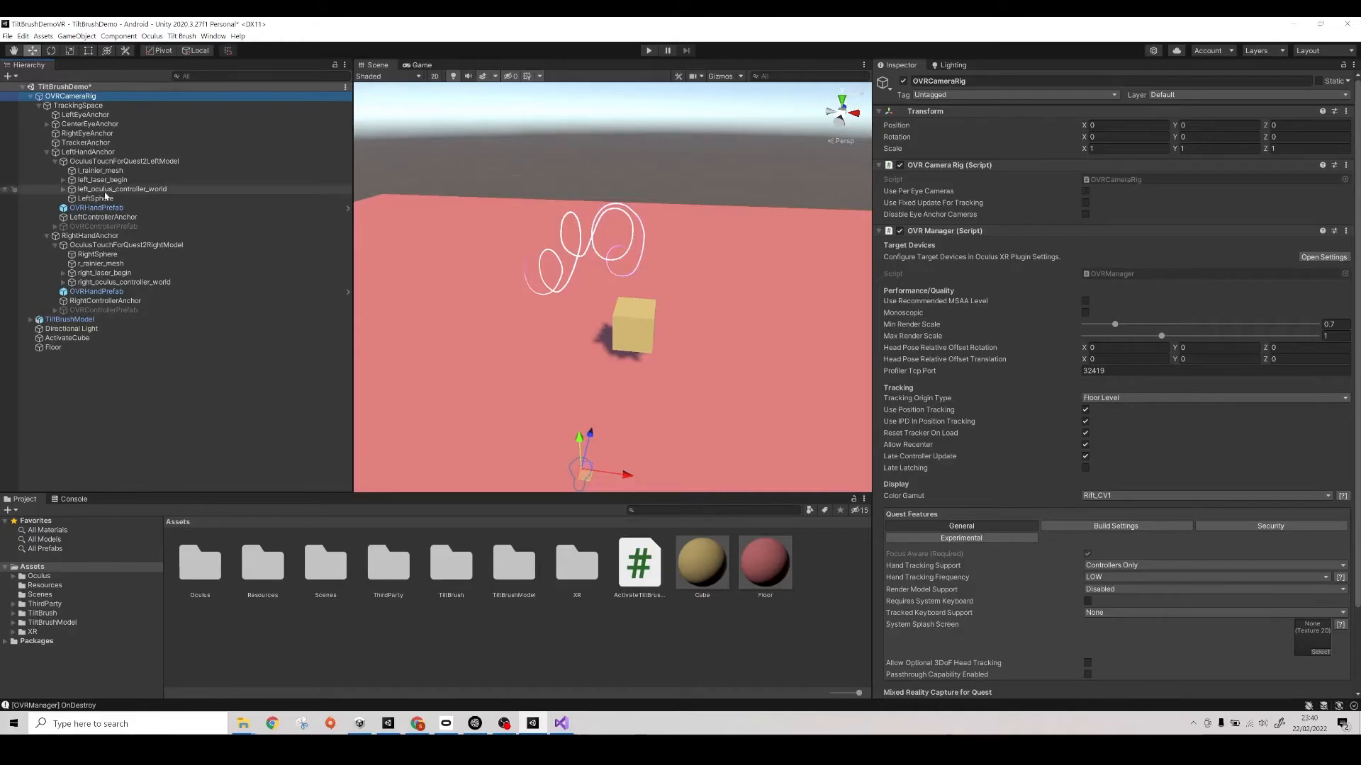
- Select the LeftSphere object under OculusTouchForQuest2LeftModel
left_click(105, 197)
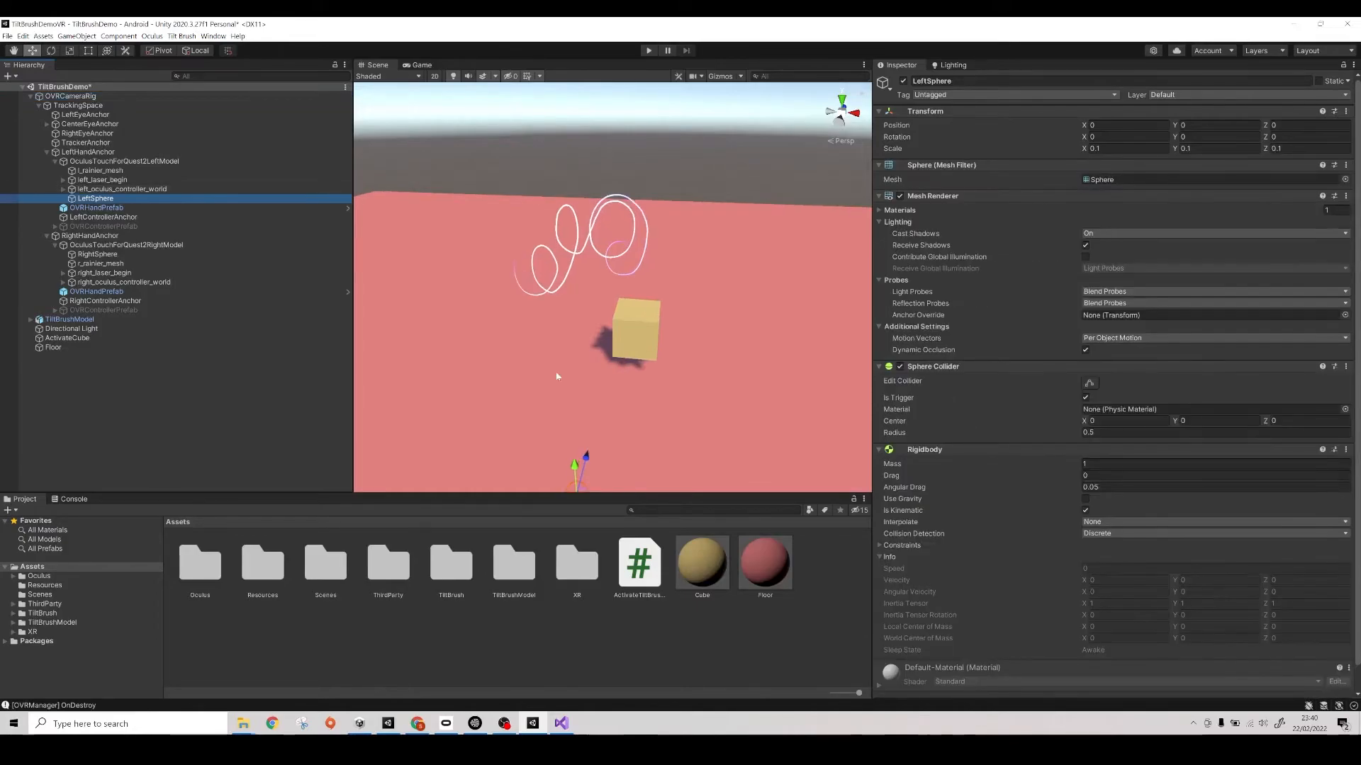
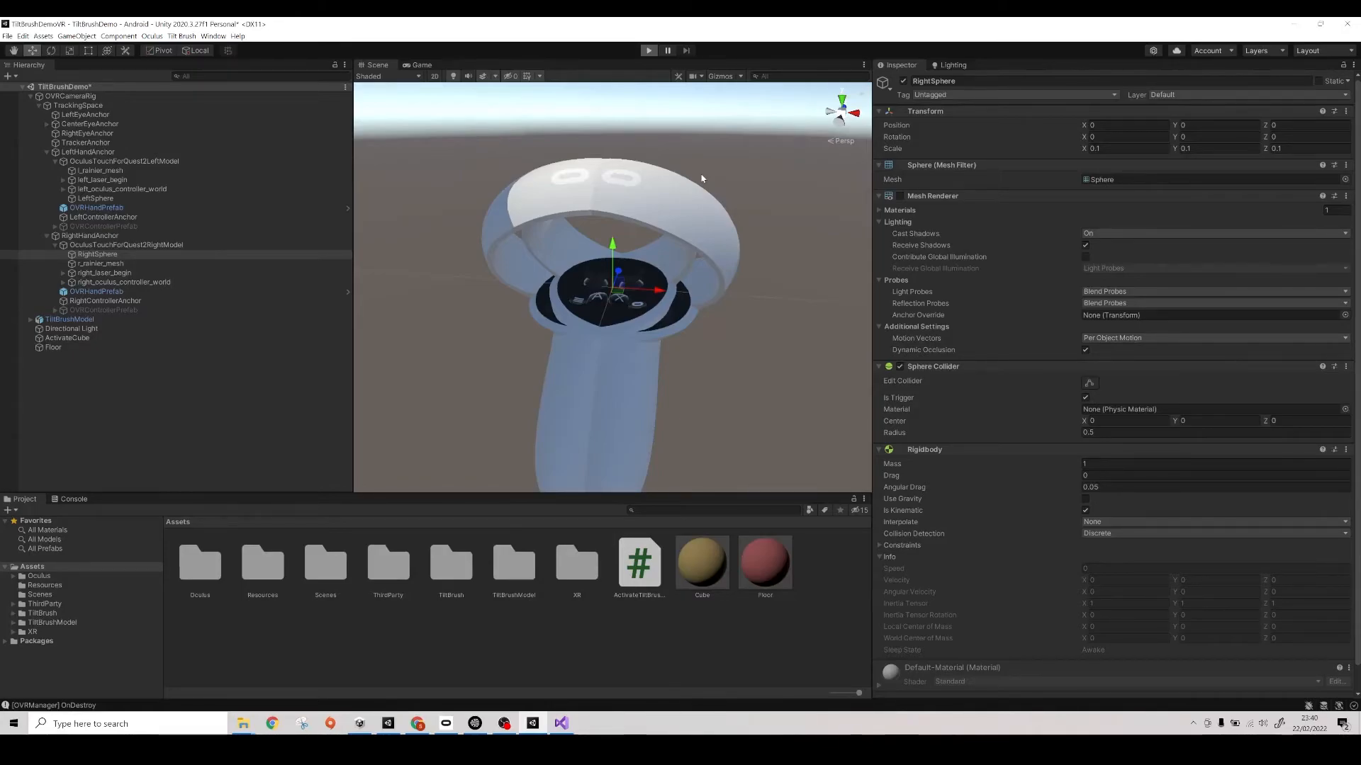
- Run the scene in play mode to test the controller spheres, and stop playing
key("ctrl+p")
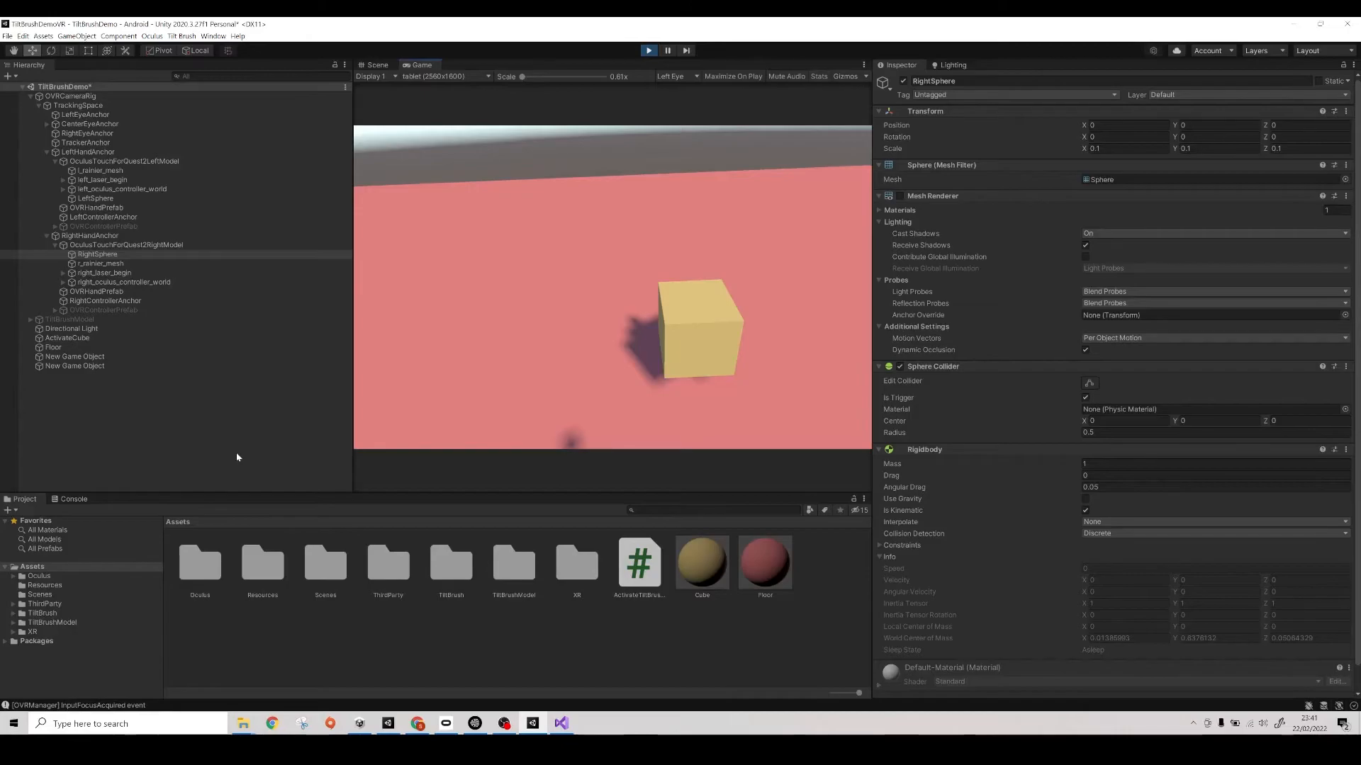
key("ctrl+p")
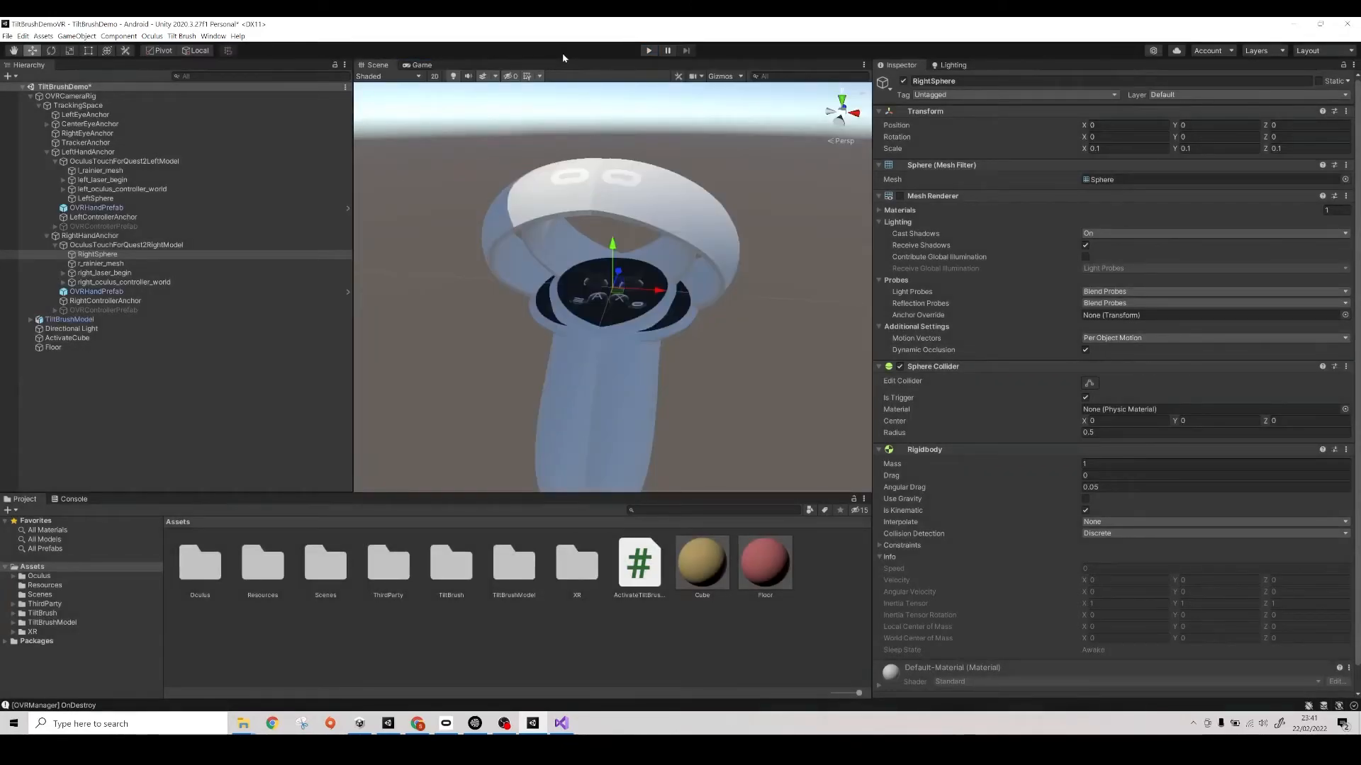
- Switch to Visual Studio and add an if statement checking other.tag == "right_hand" at the start of OnTriggerEnter
key("alt+Tab")
left_click(164, 421)
key("Return")
key("Return")
key("Up")
type("if")
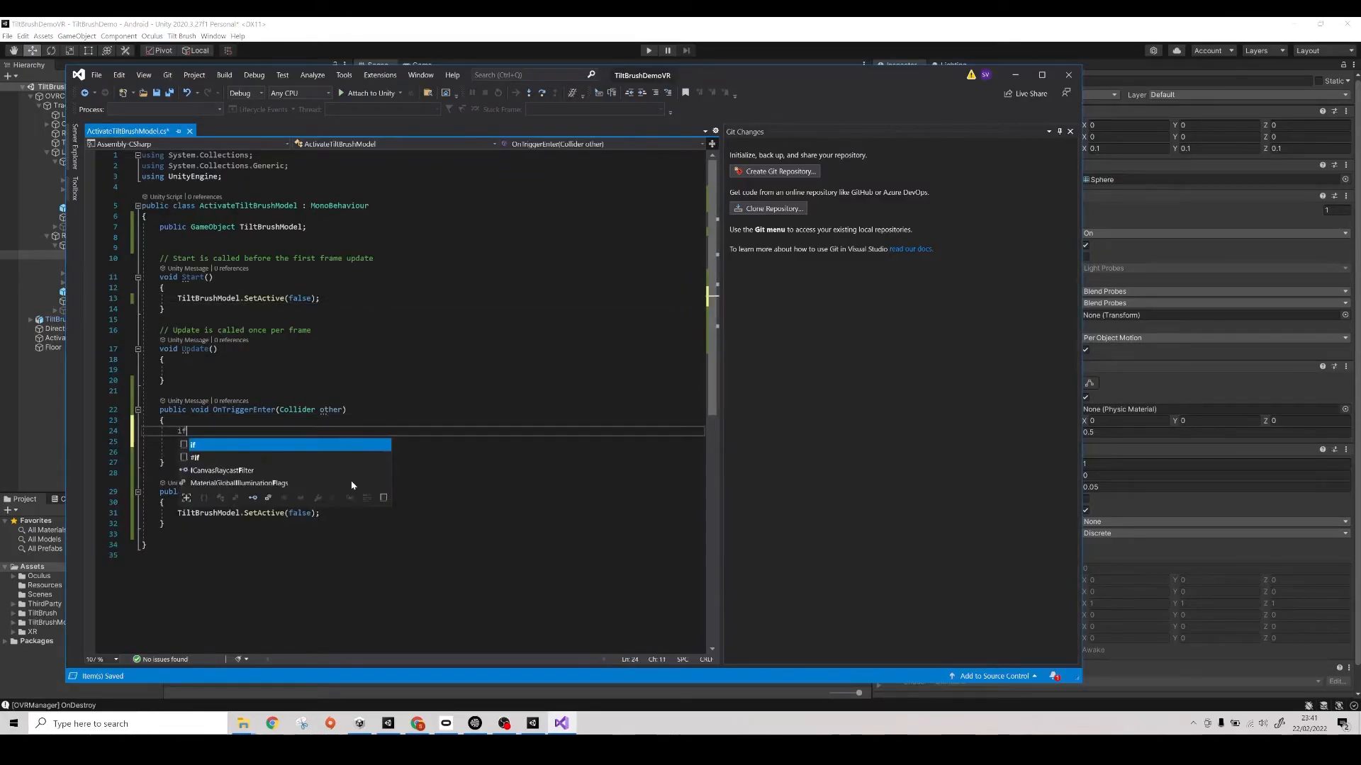
type("(o")
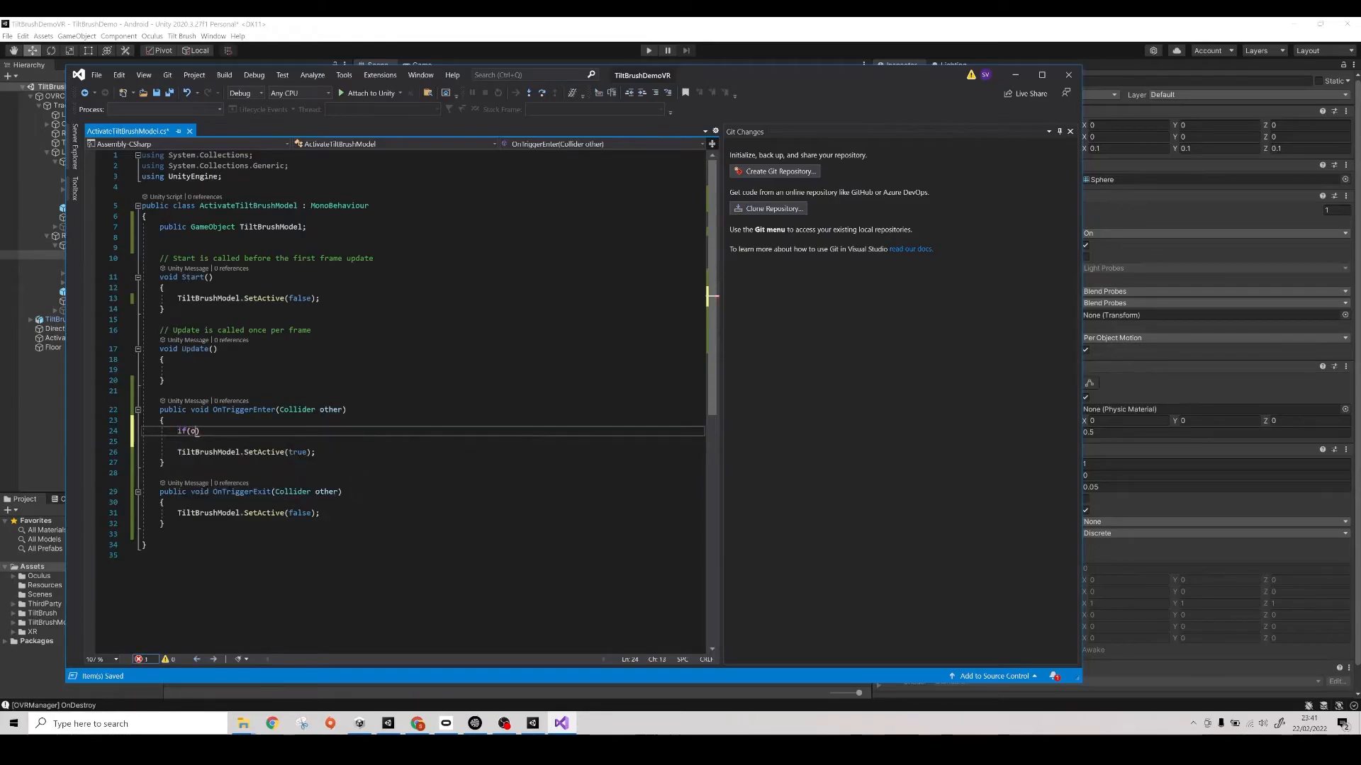
type("ther")
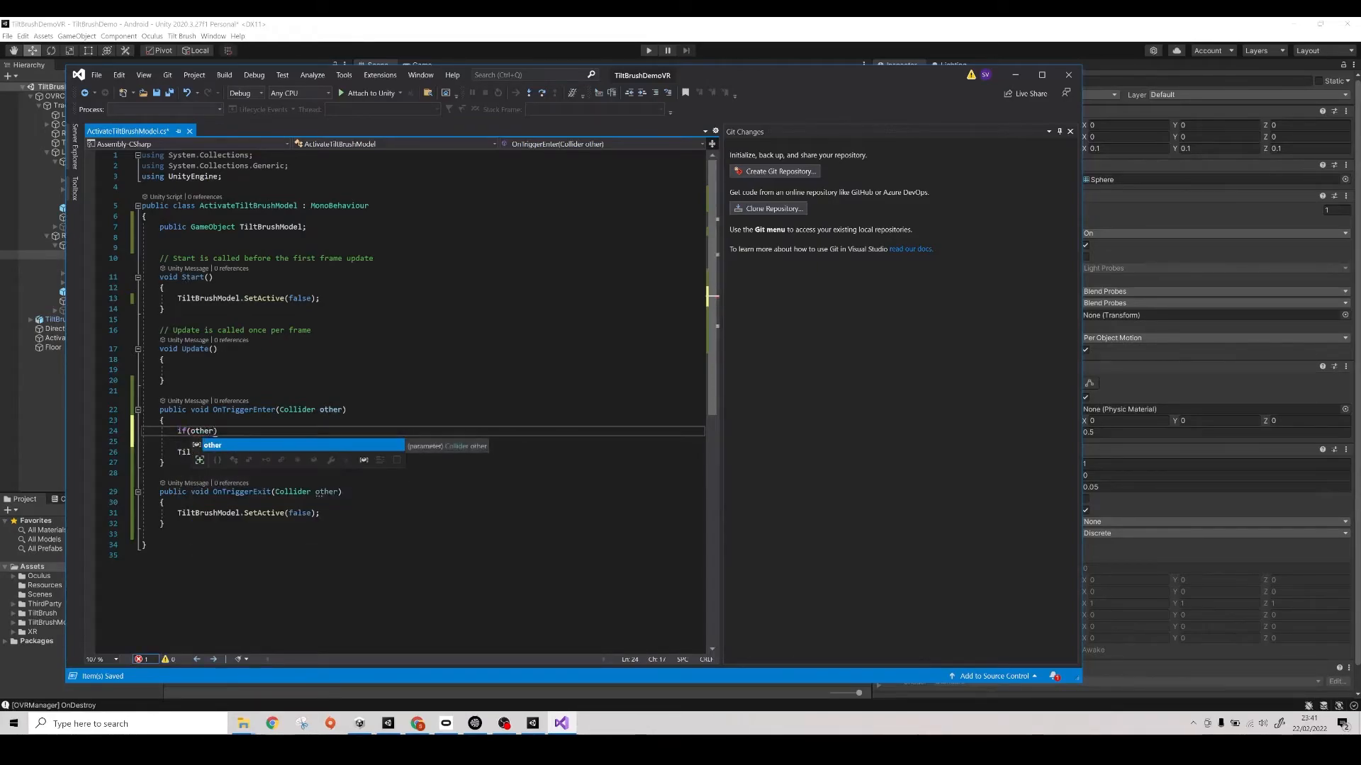
type(".taf")
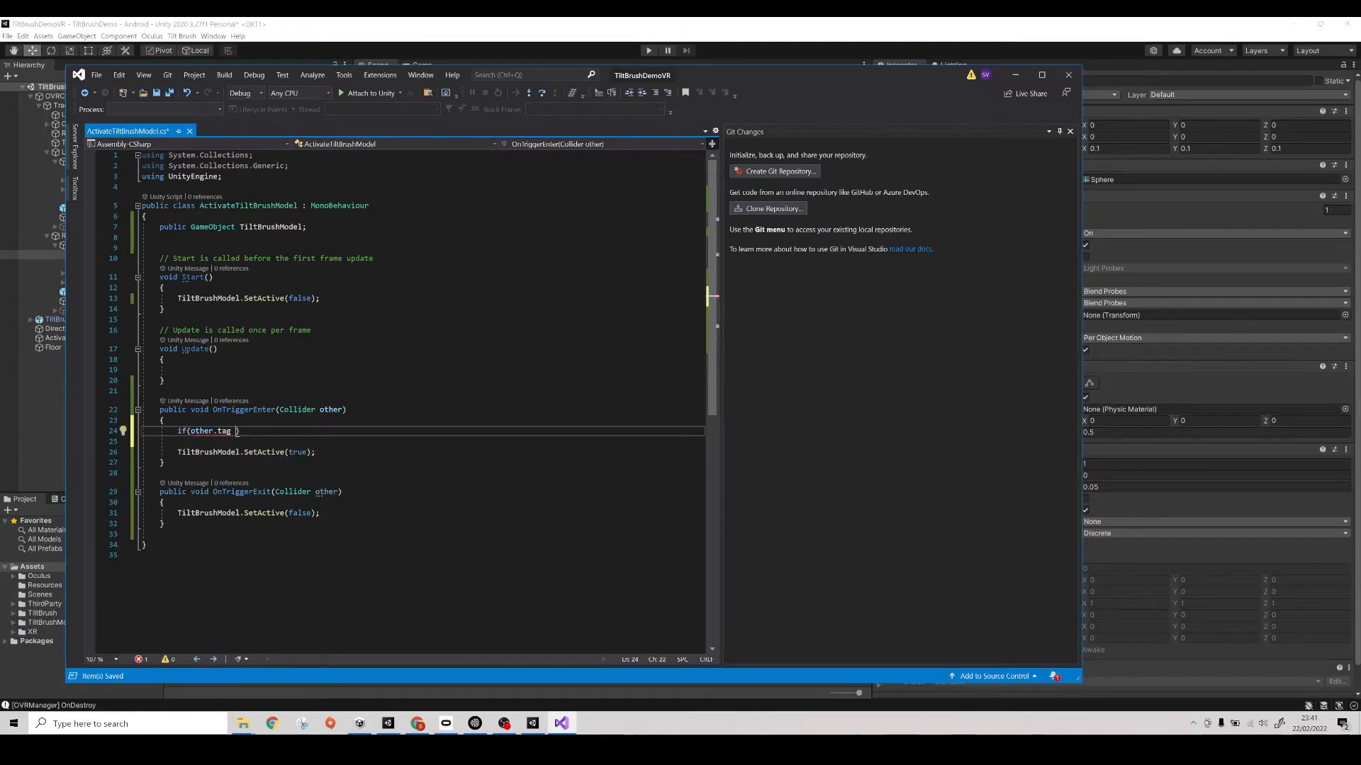
type(" ==\"right_hand")
key("Left")
key("Left")
key("Left")
key("Left")
key("Left")
key("Left")
key("Left")
key("Left")
key("Left")
key("Left")
key("Left")
key("Right")
key("Right")
key("Right")
key("Right")
key("Right")
key("Right")
key("Right")
key("Right")
key("Right")
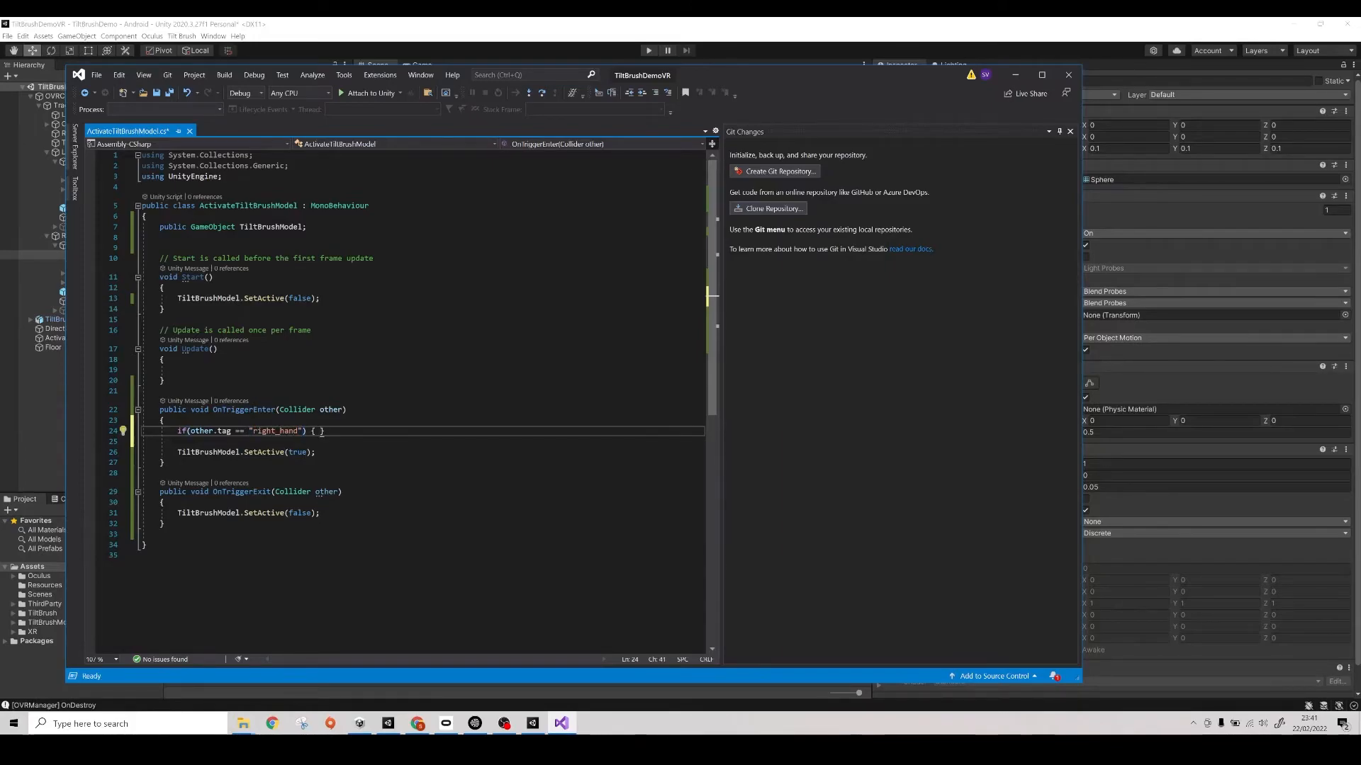
- Give the right_hand condition a braced block containing a copy of TiltBrushModel.SetActive(true);
key("Return")
type("{")
key("Return")
left_click_drag(317, 483, 123, 484)
key("ctrl+c")
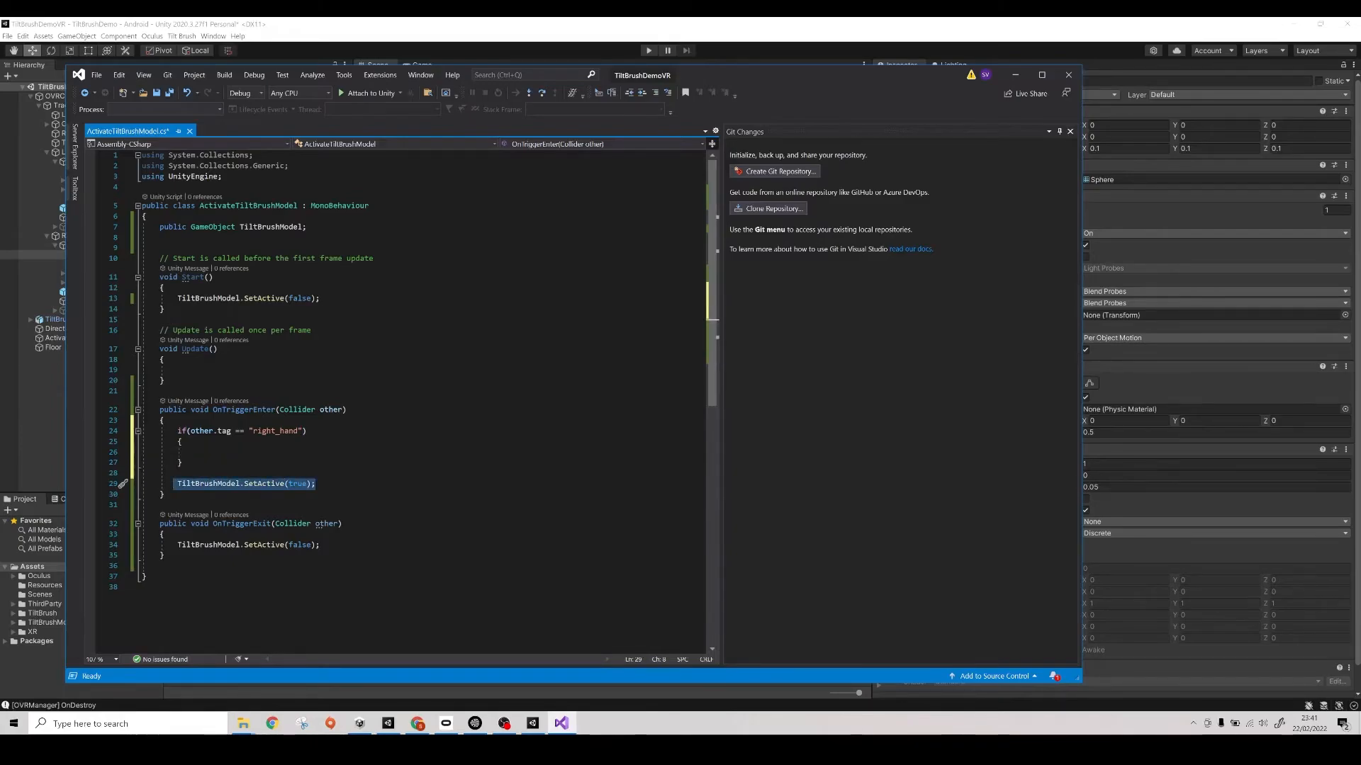
left_click(195, 452)
key("ctrl+v")
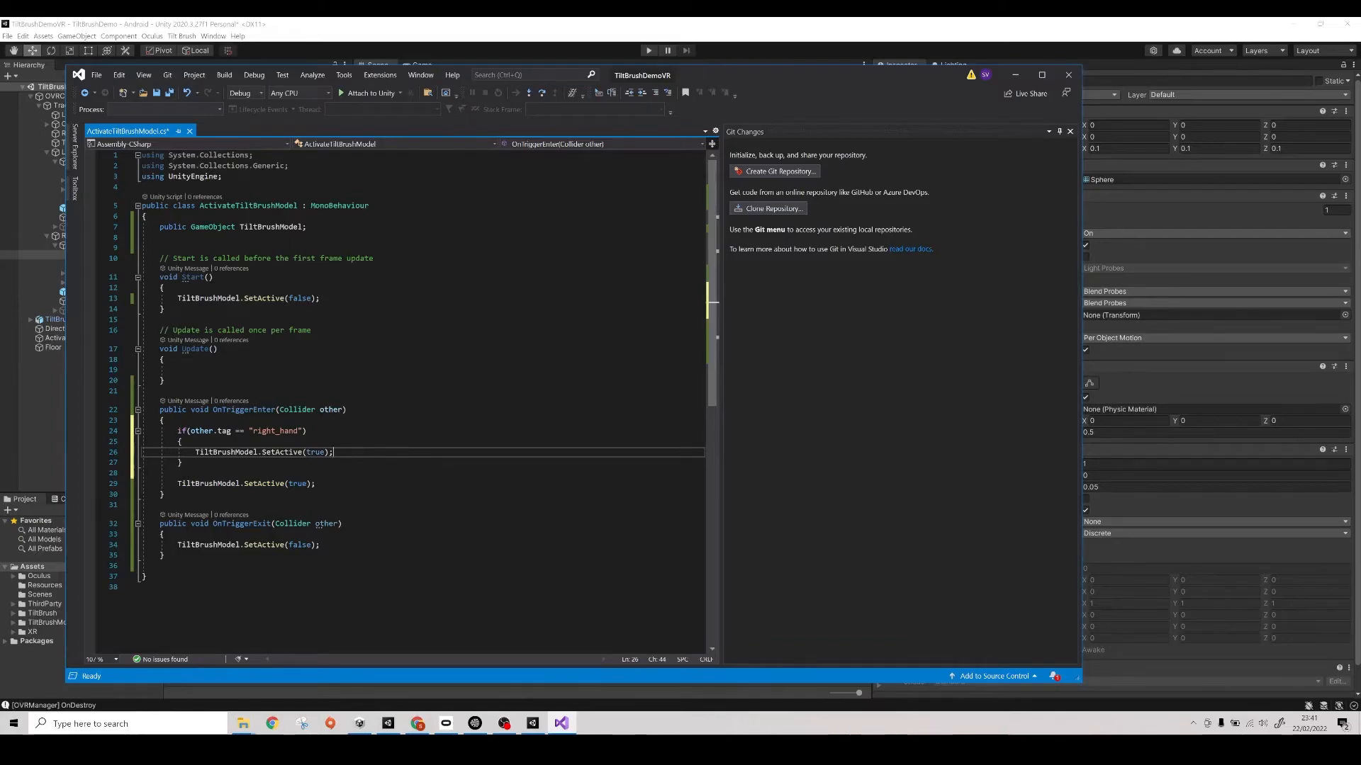
- Below the right_hand block, add a second if statement checking other.tag == "left_hand" with an empty braced block
key("Down")
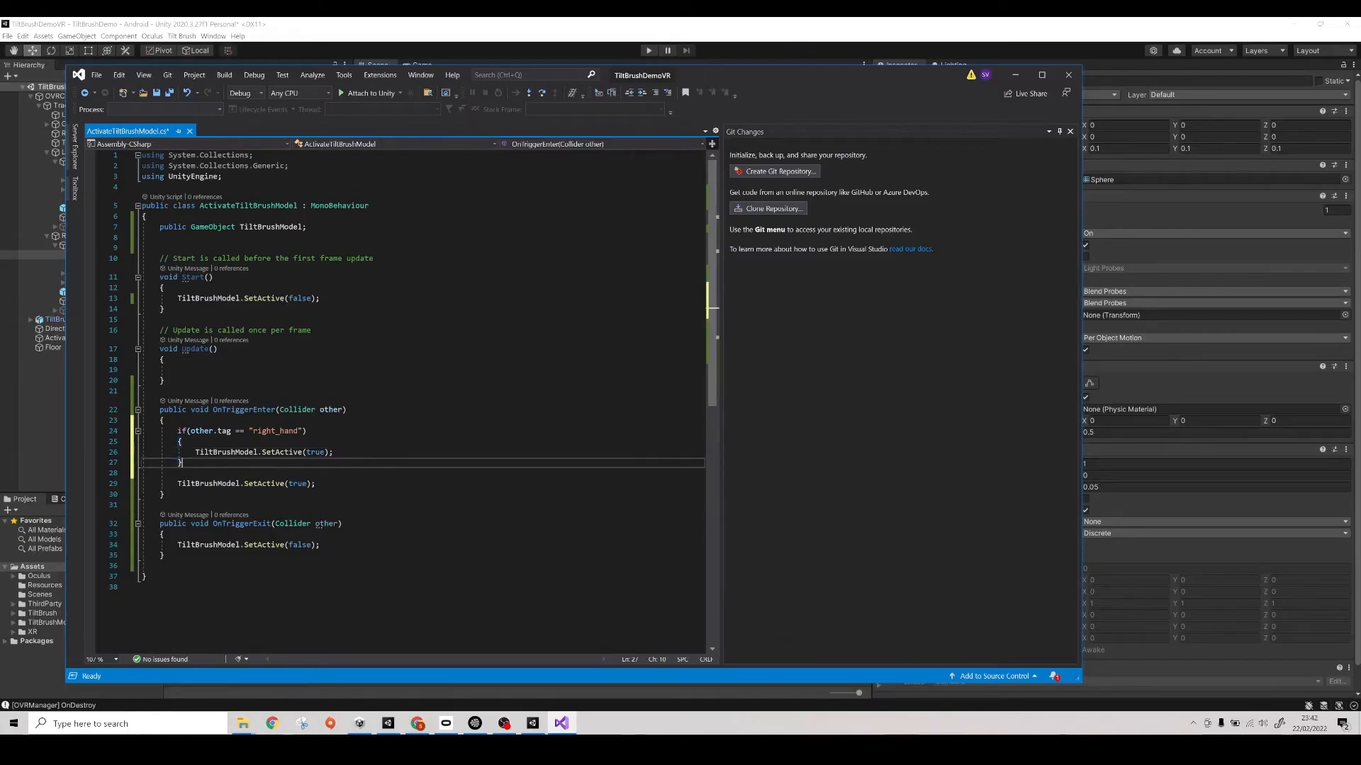
key("Return")
key("Return")
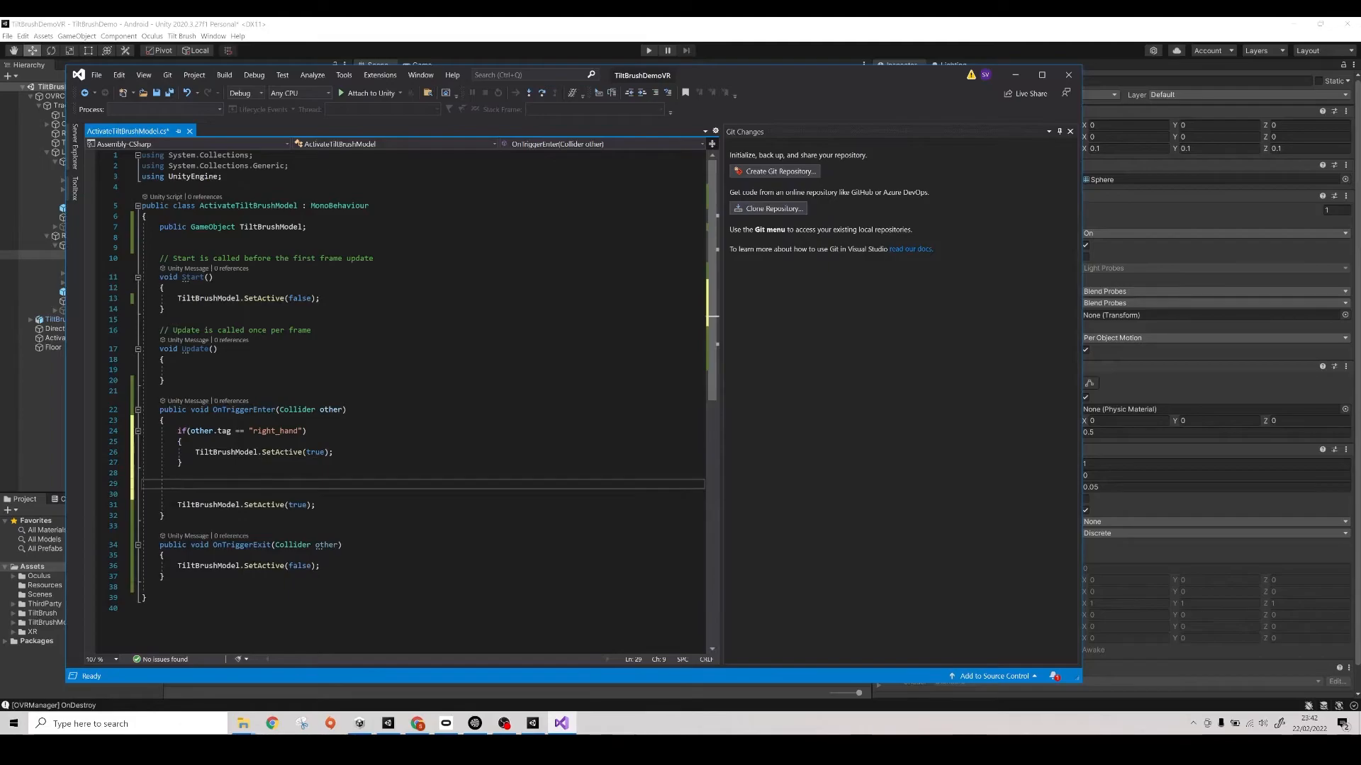
type("if")
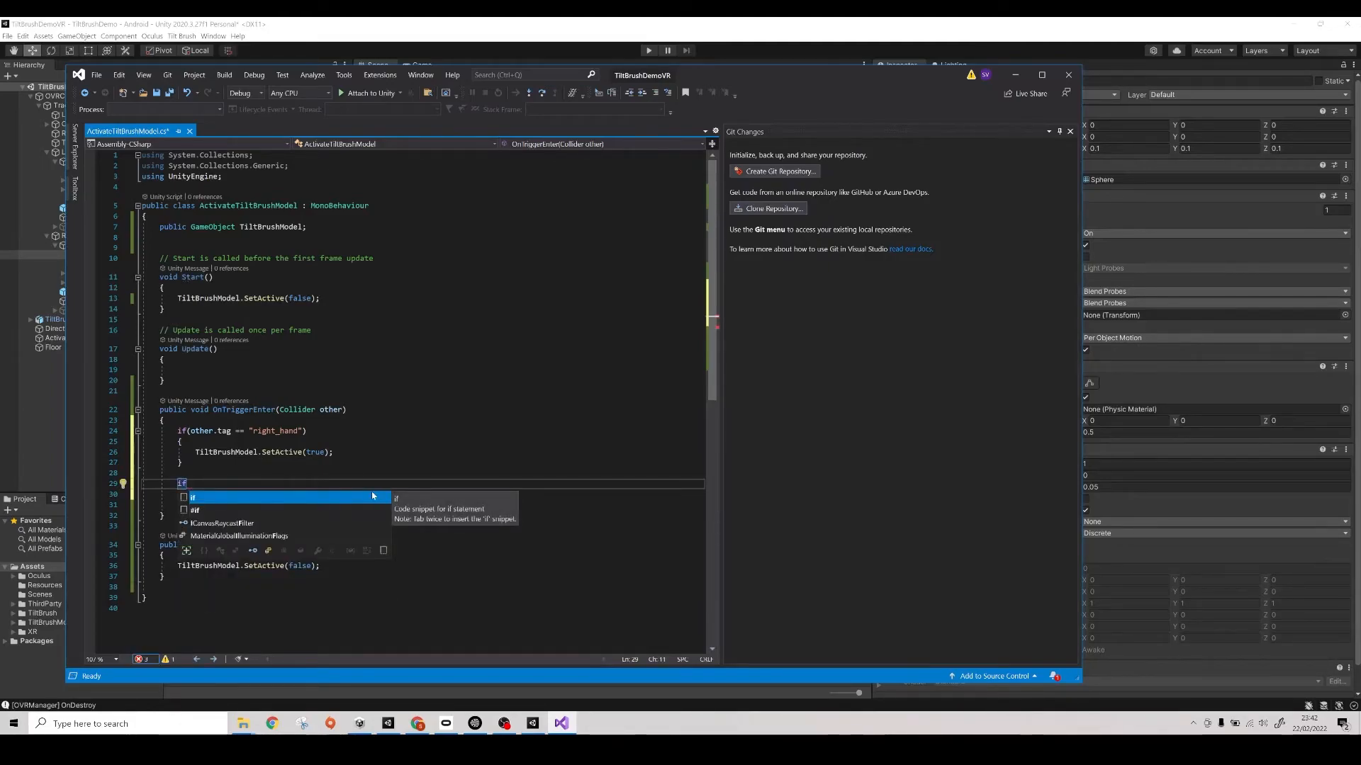
type("(other")
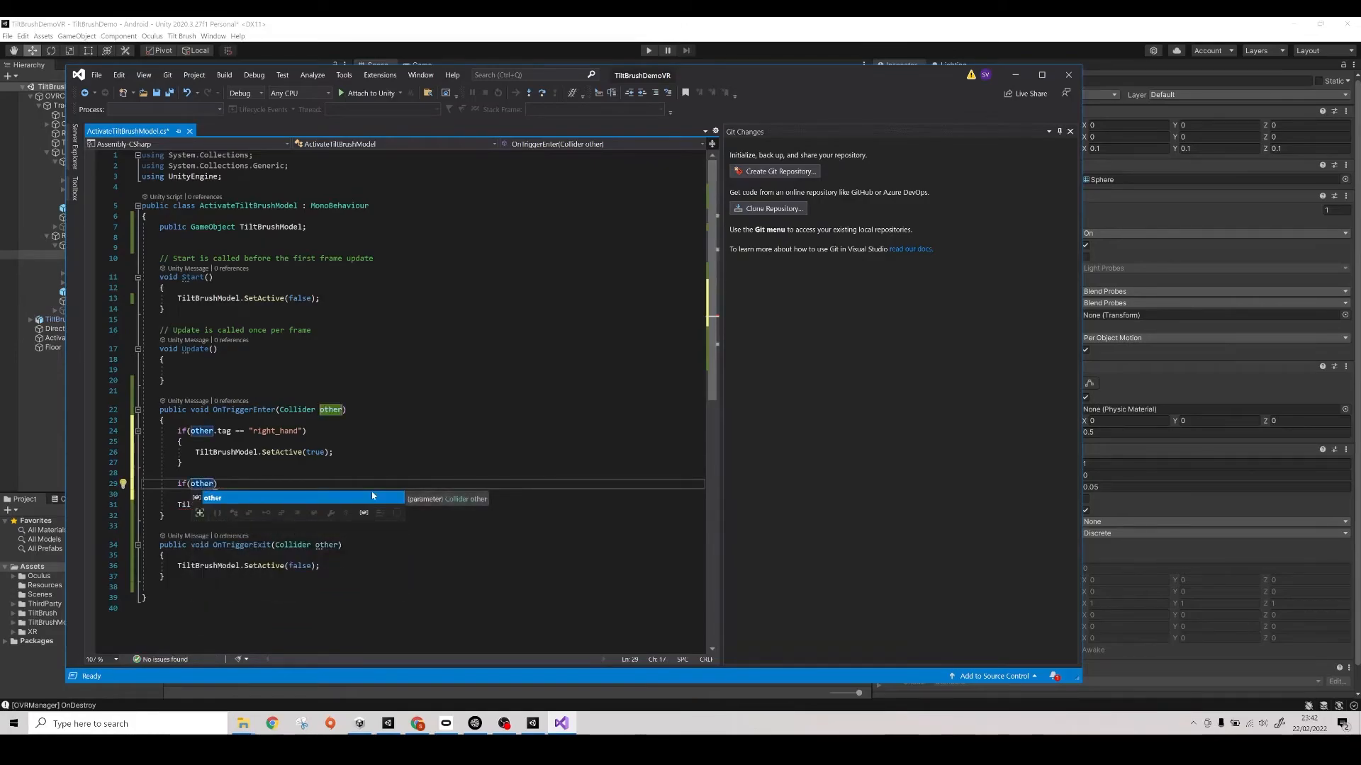
type(".tag")
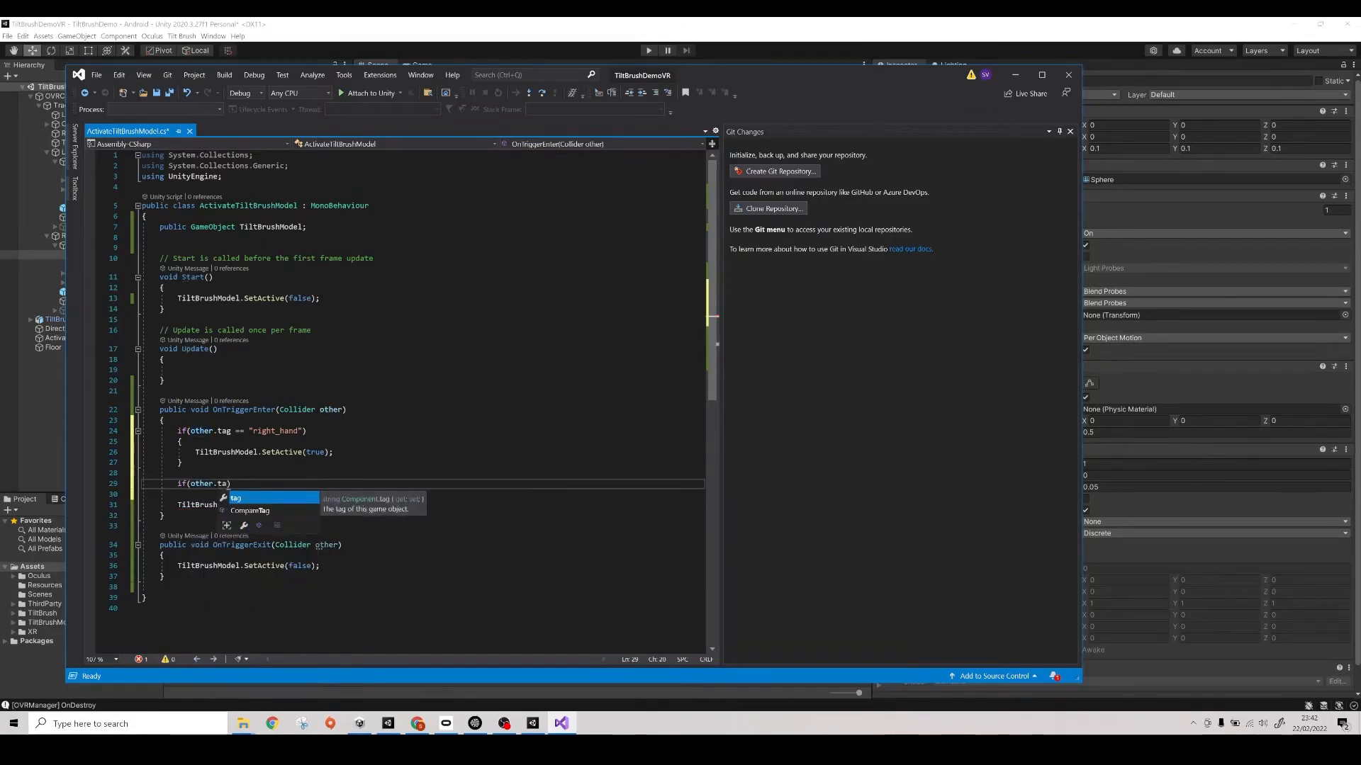
type(" == ")
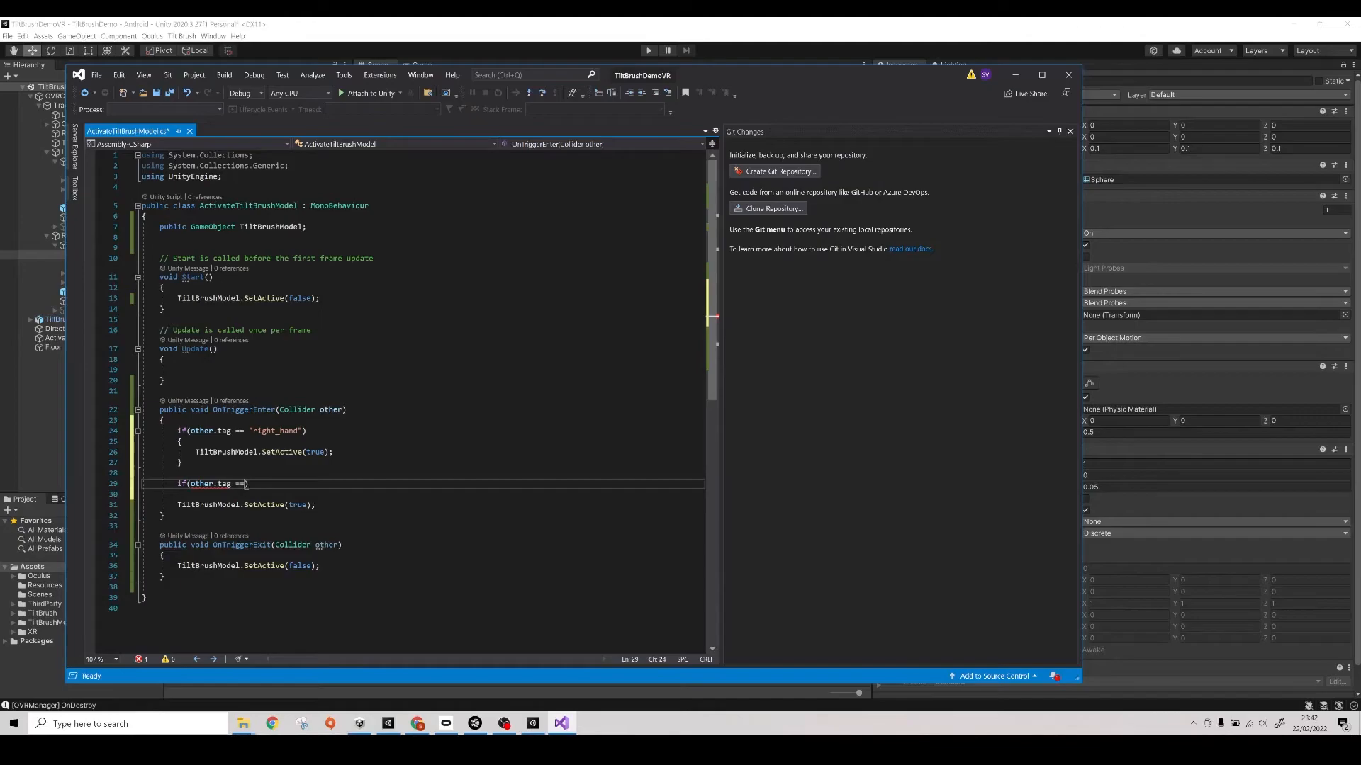
type("\"left_hand\"")
key("Return")
type("{")
key("Return")
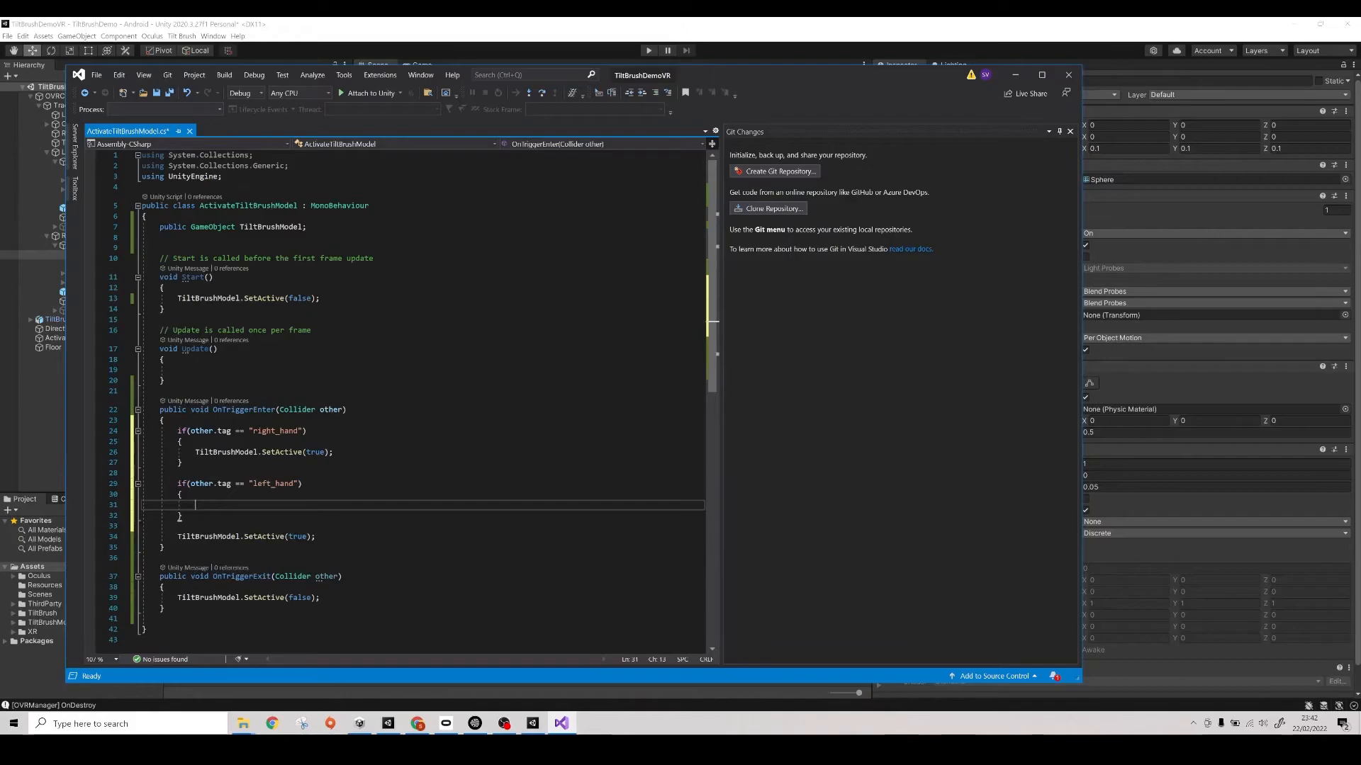
- Copy TiltBrushModel.SetActive(false); from OnTriggerExit into the left_hand block
left_click_drag(320, 598, 142, 598)
key("ctrl+c")
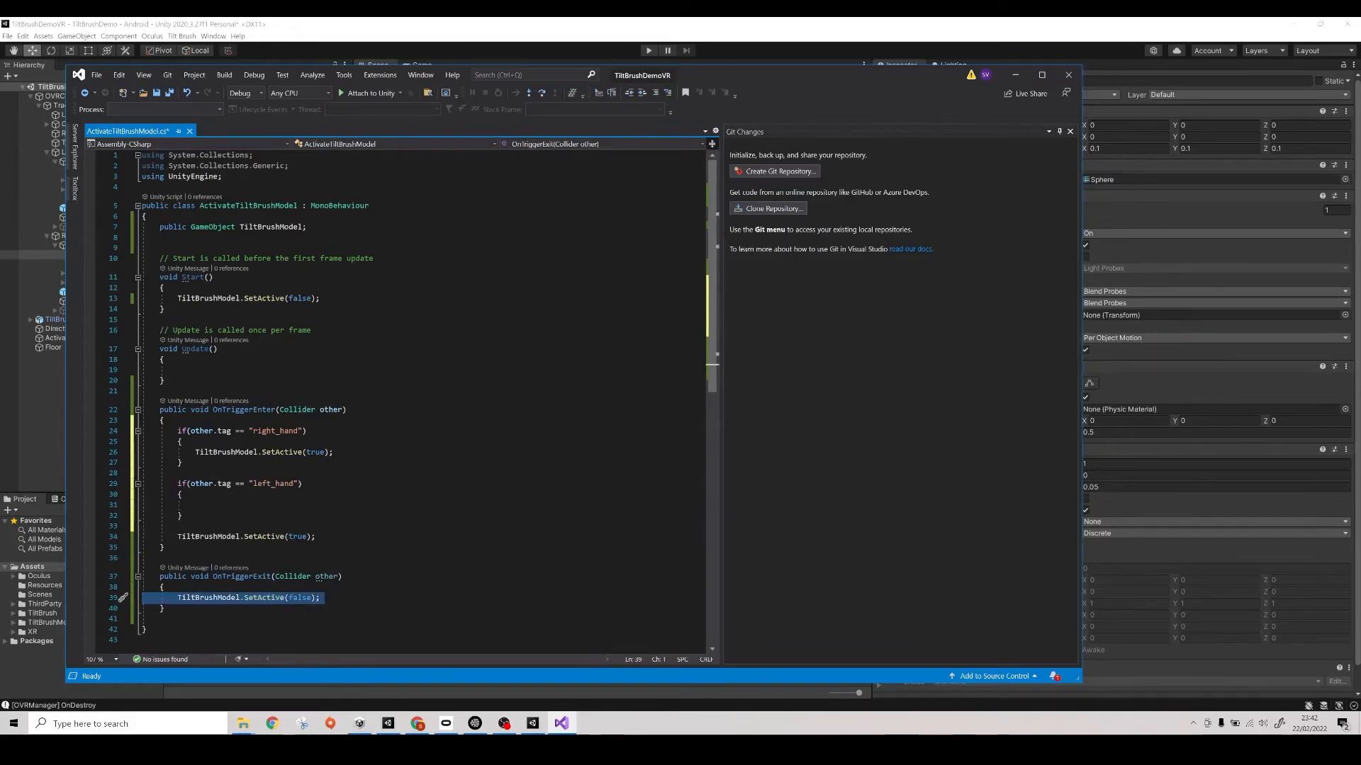
left_click(198, 505)
key("ctrl+v")
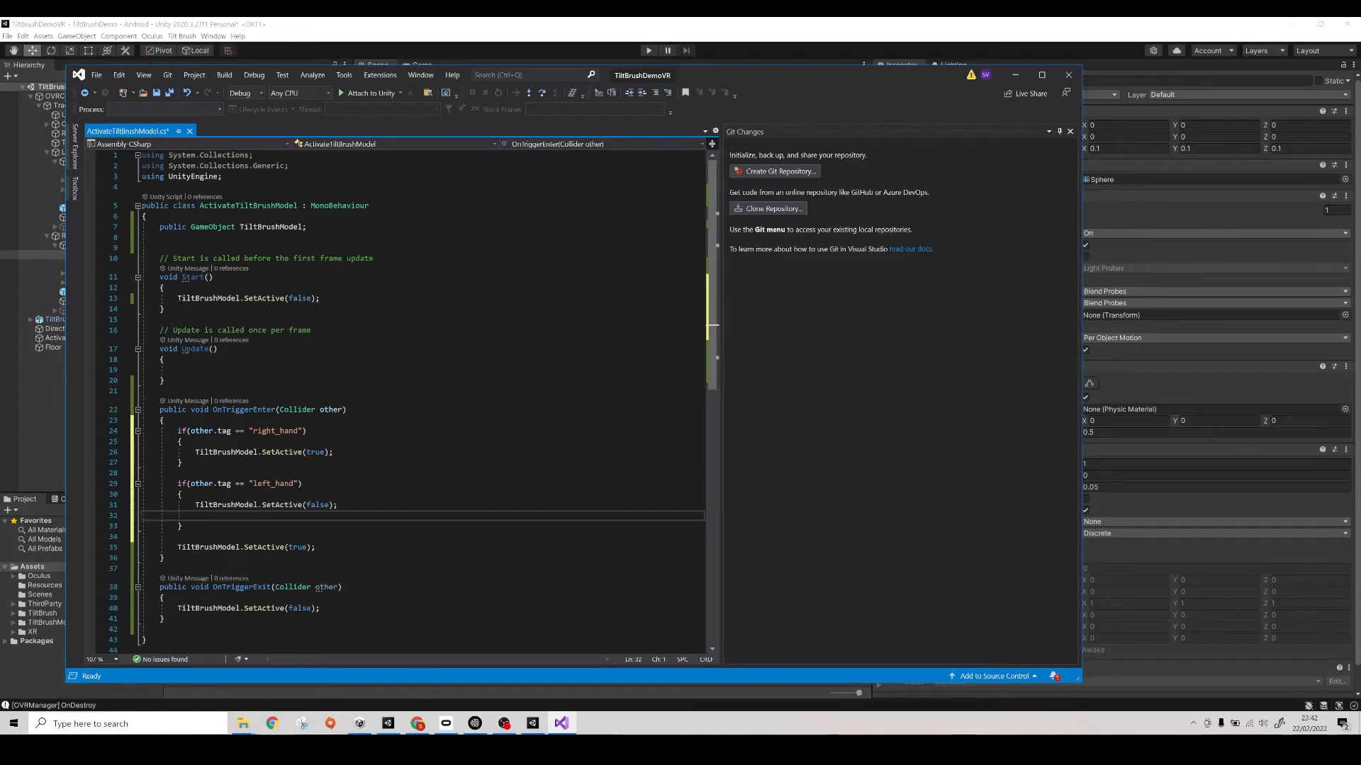
- Comment out the unconditional SetActive lines in OnTriggerEnter and OnTriggerExit, and remove the blank line in the left_hand block
left_click(177, 547)
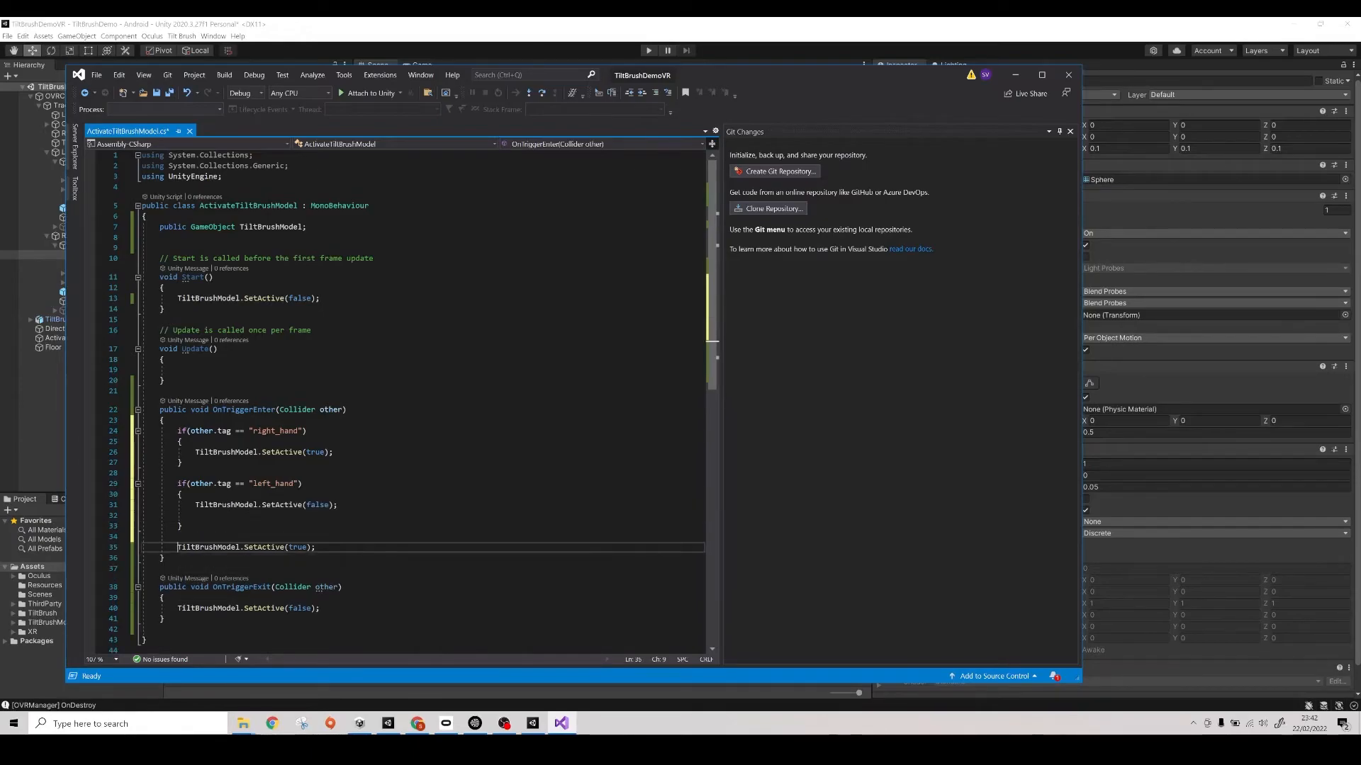
type("//")
left_click(178, 609)
type("//")
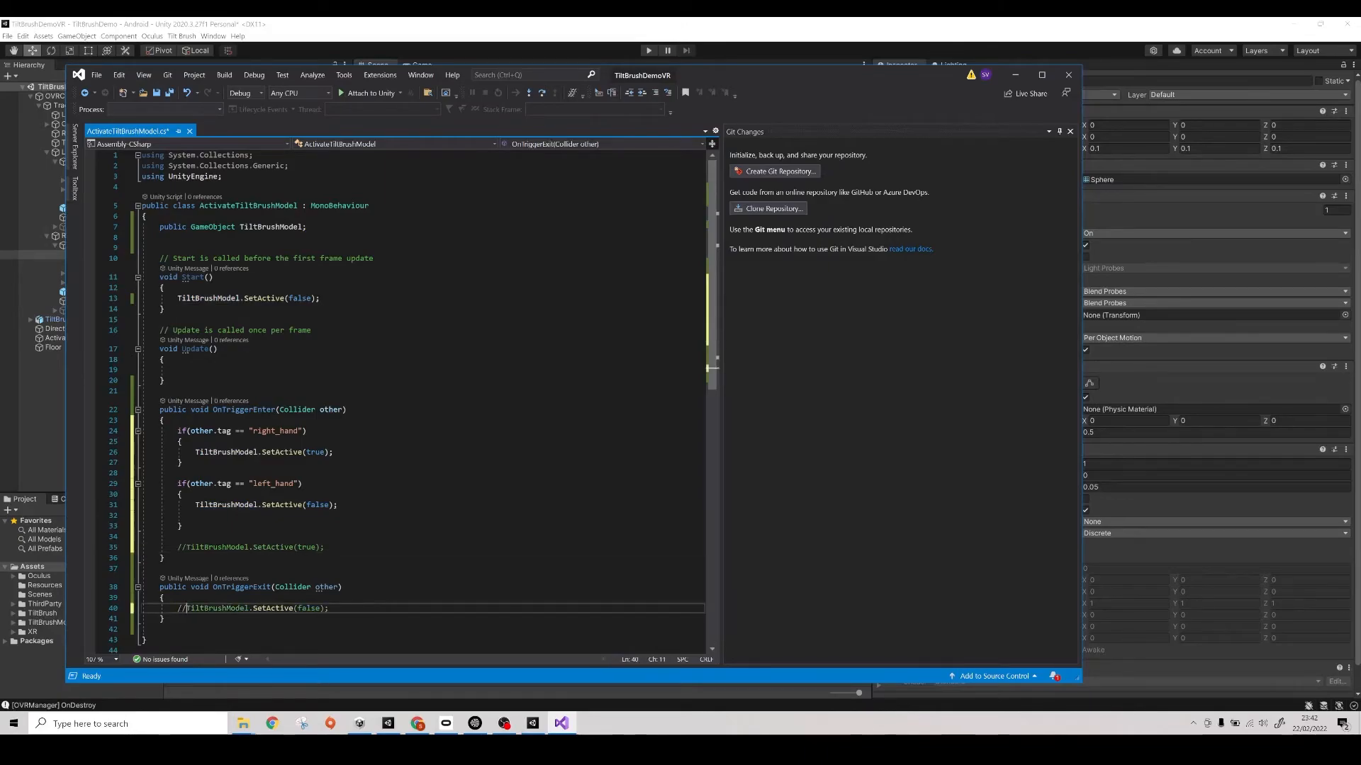
left_click(339, 505)
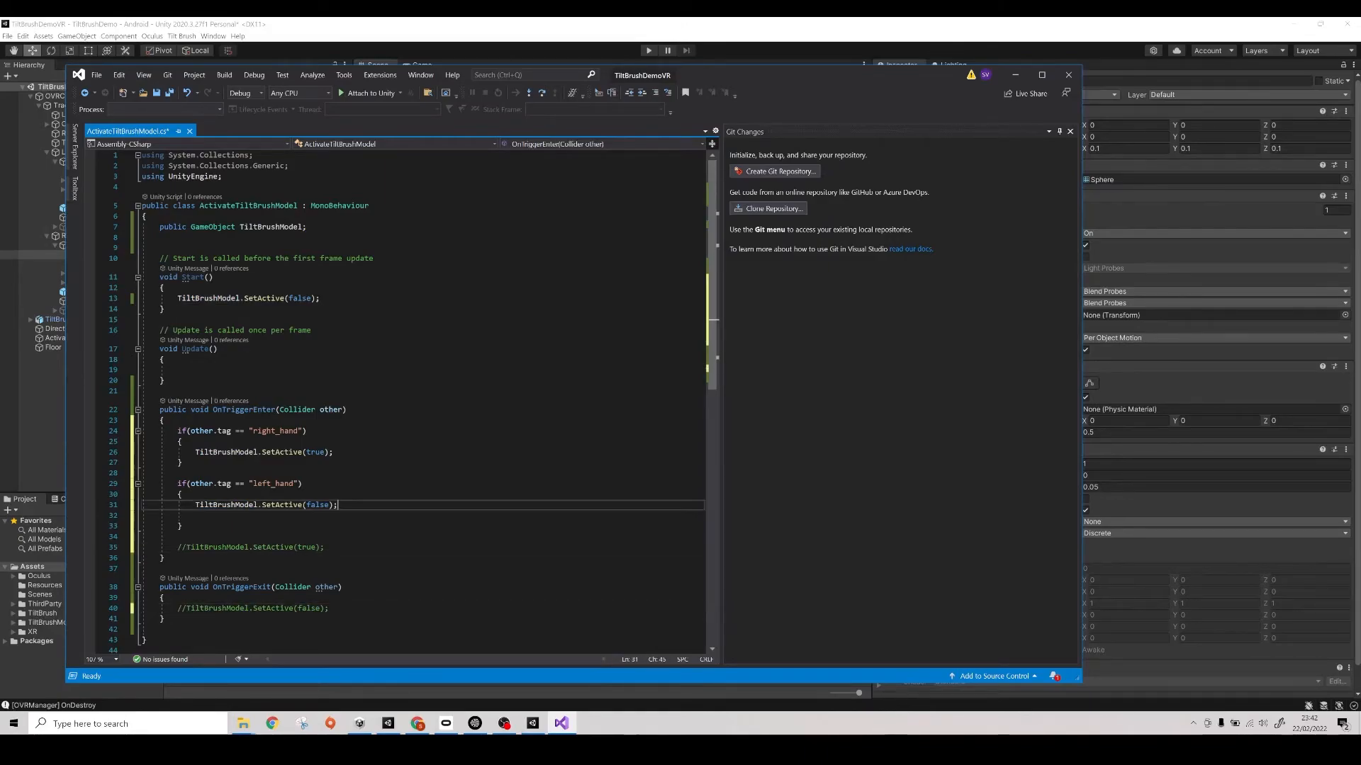
key("Delete")
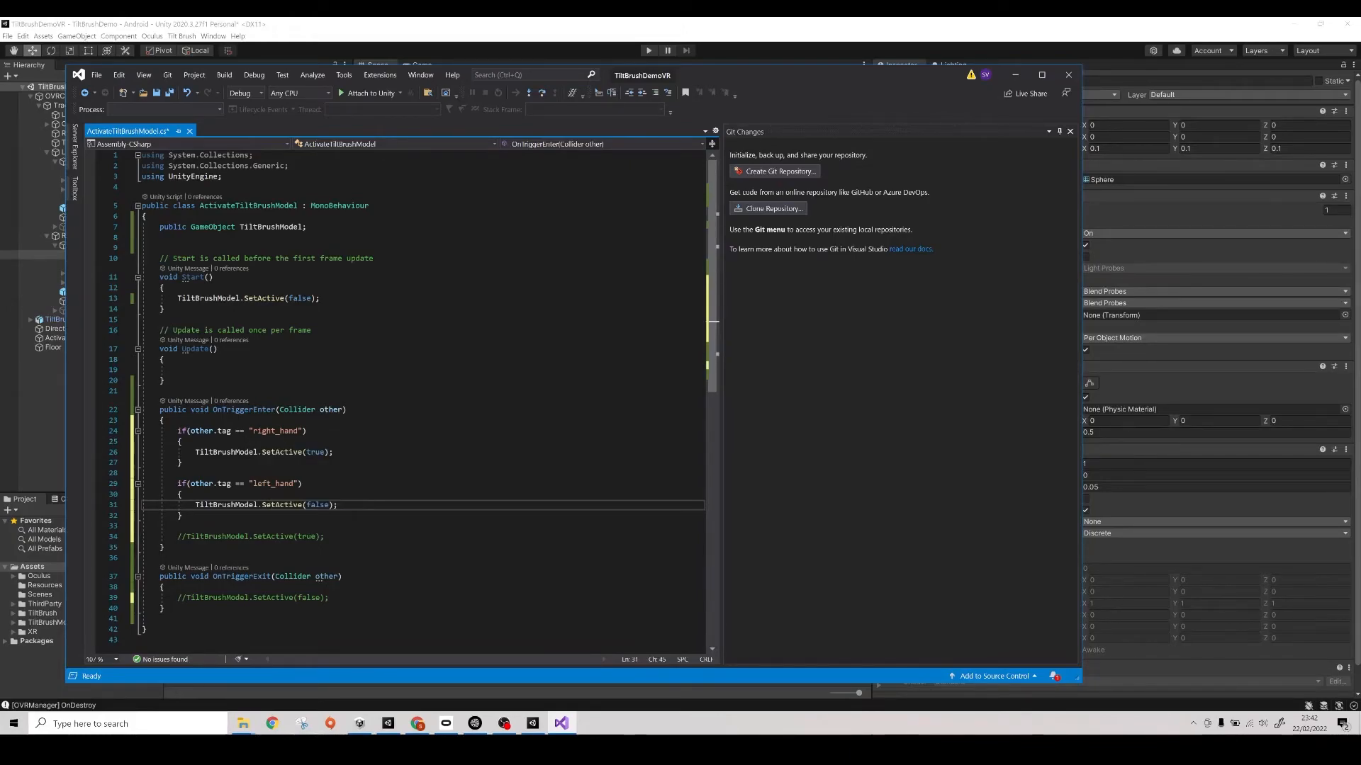
- Save the script and arrange Visual Studio and Unity side by side
key("ctrl+s")
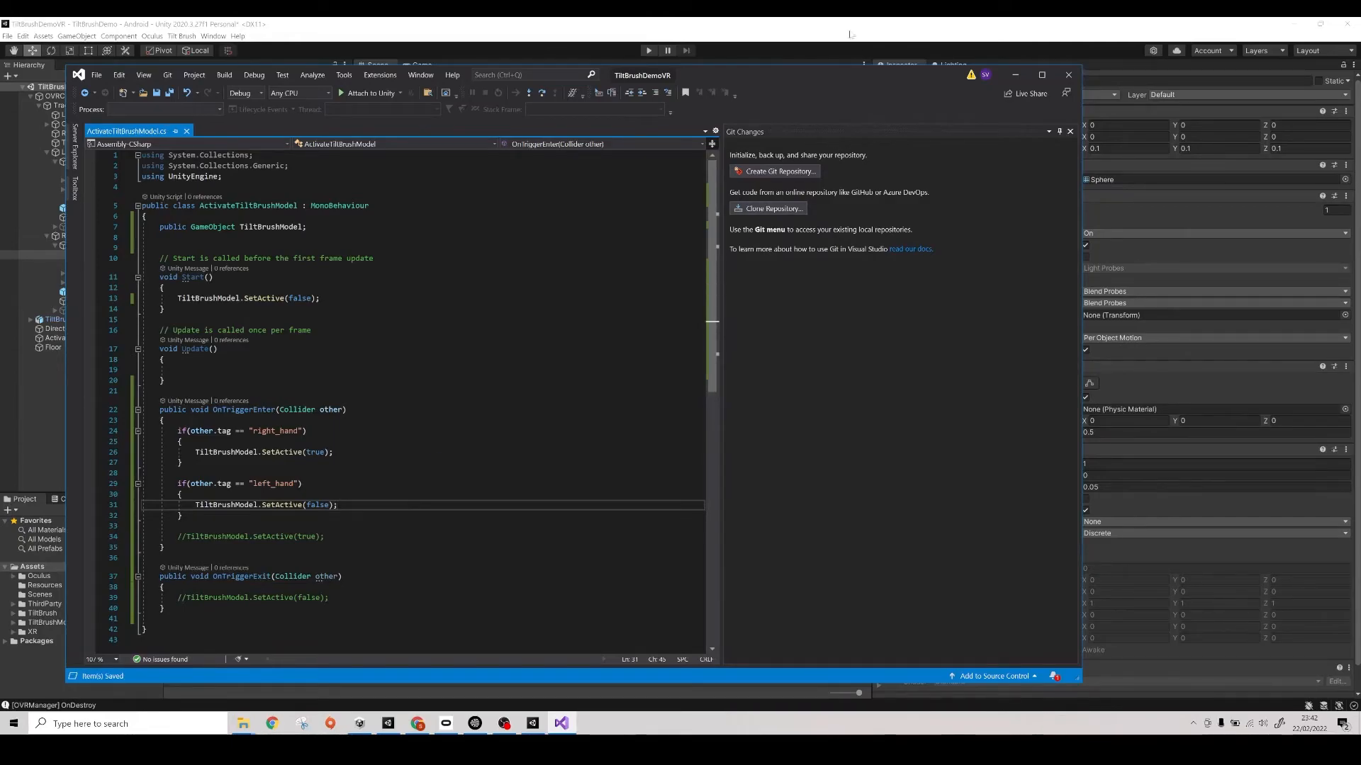
key("super+Left")
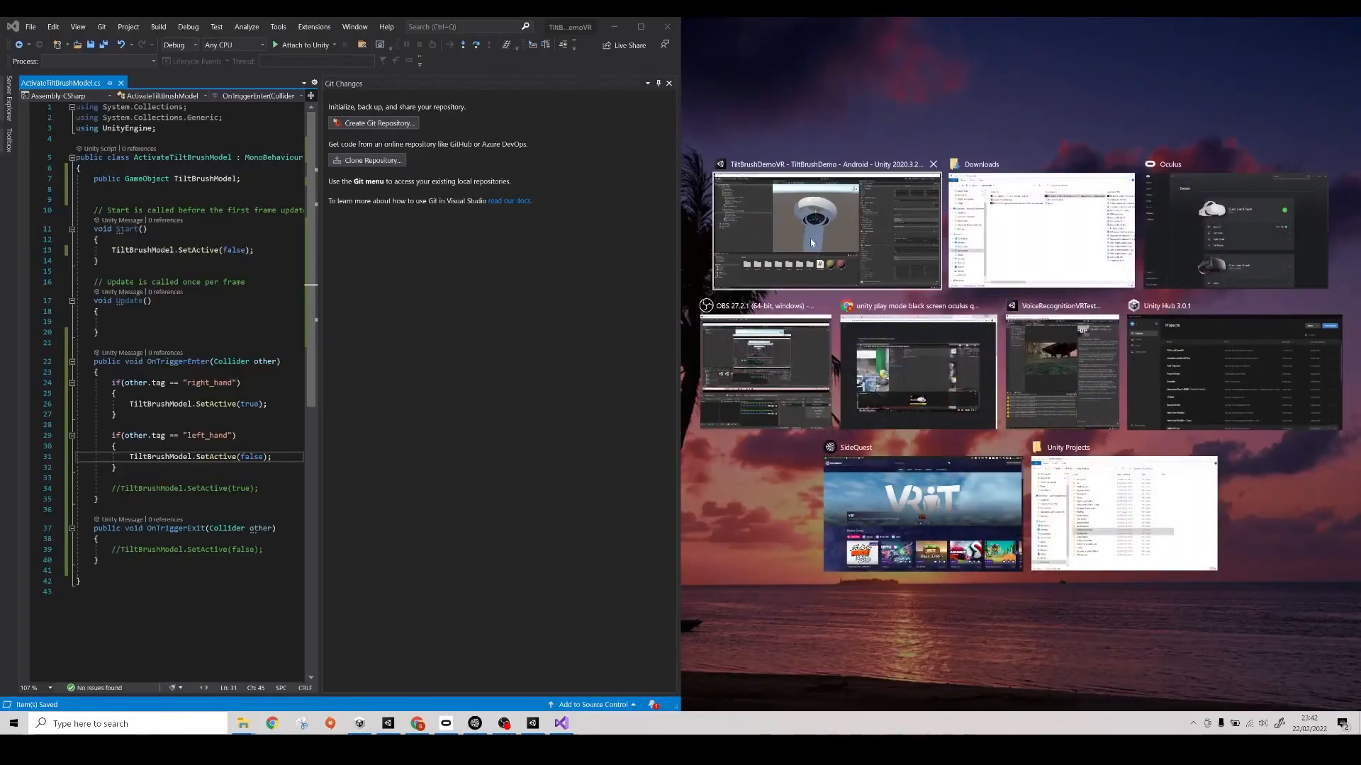
left_click(810, 238)
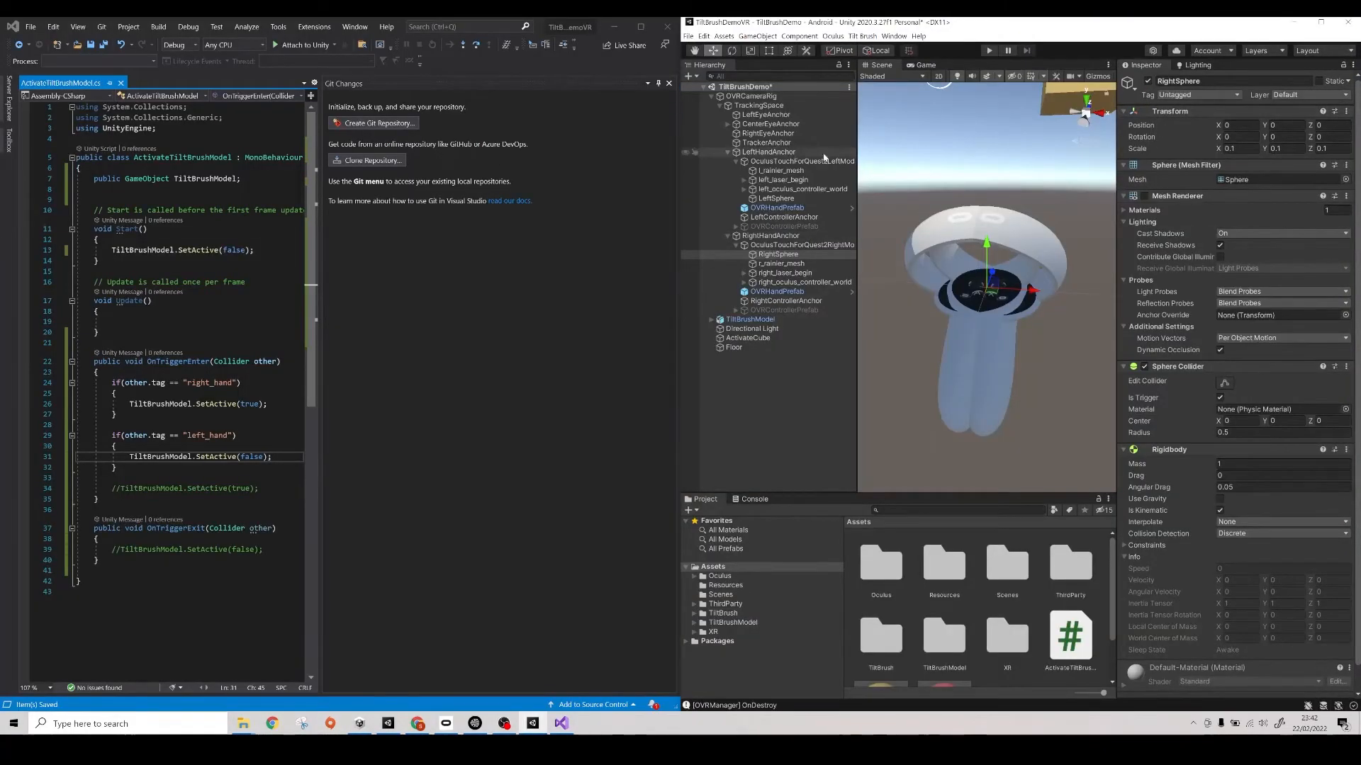
- Starting from RightSphere's tag setting, create a new tag named right_hand, widening the code pane in Visual Studio for reference
left_click(780, 255)
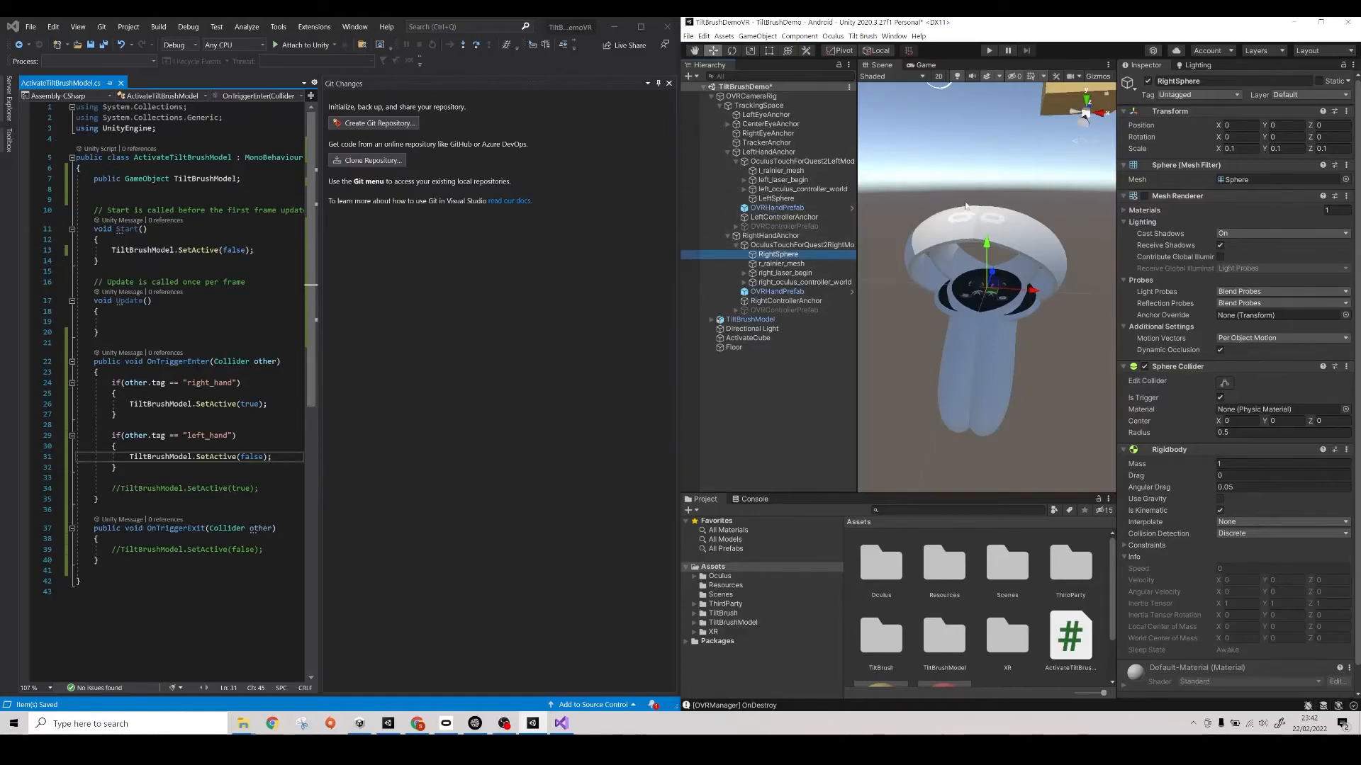
left_click(1212, 95)
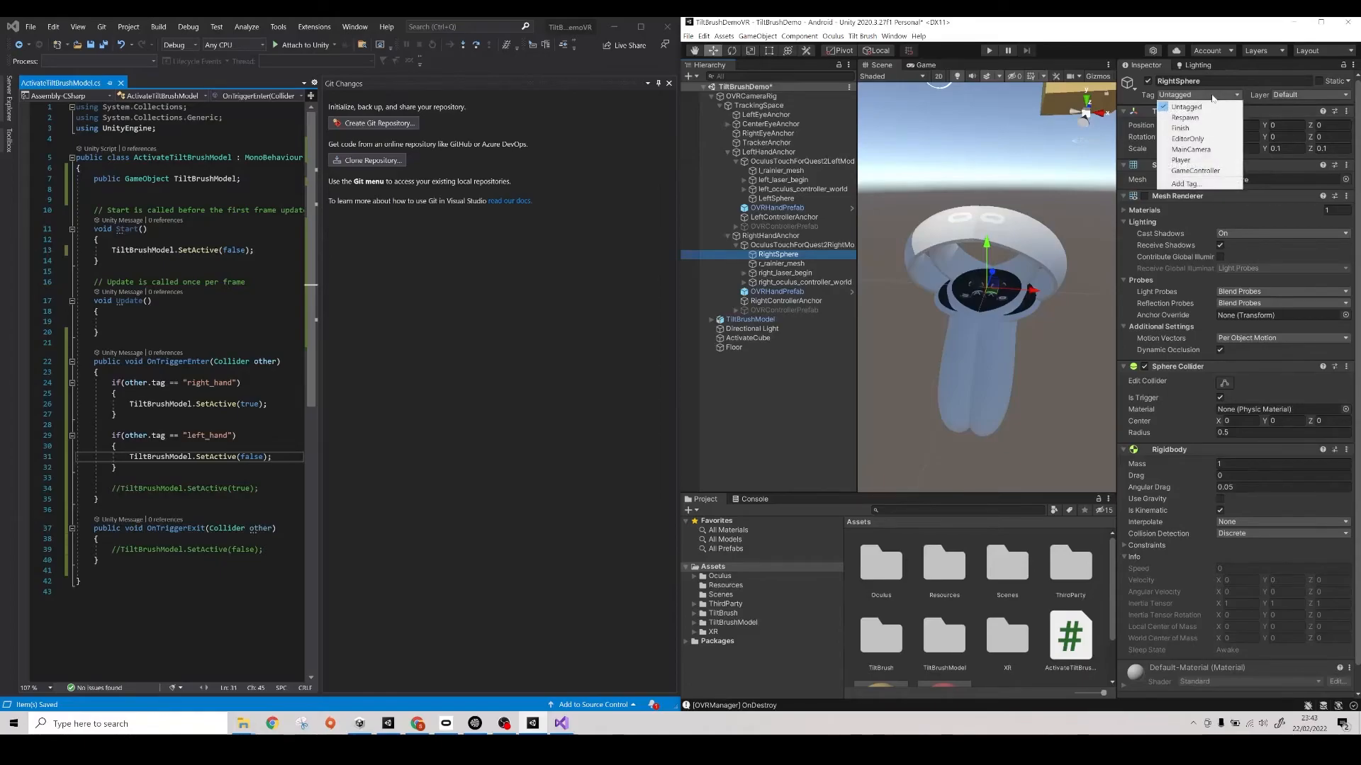
left_click(1203, 184)
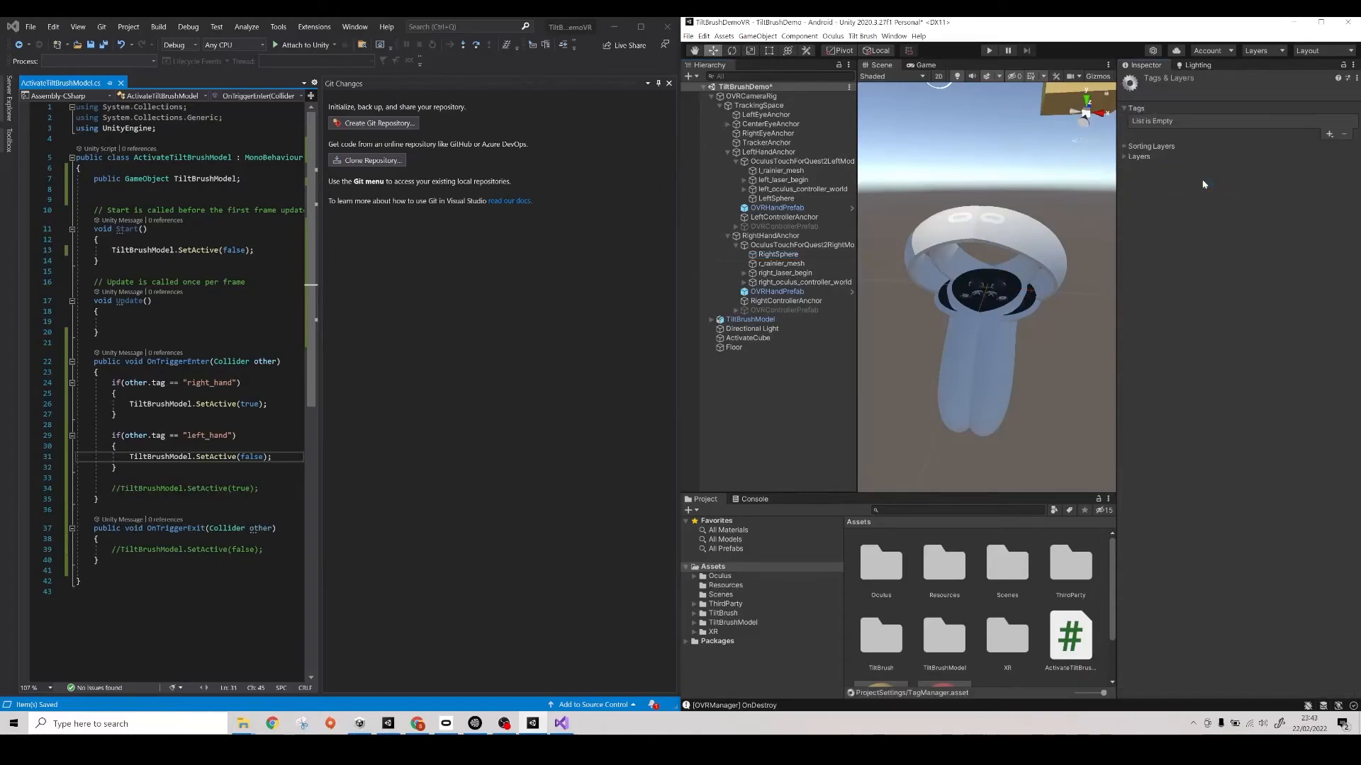
left_click_drag(320, 270, 629, 270)
left_click(1328, 137)
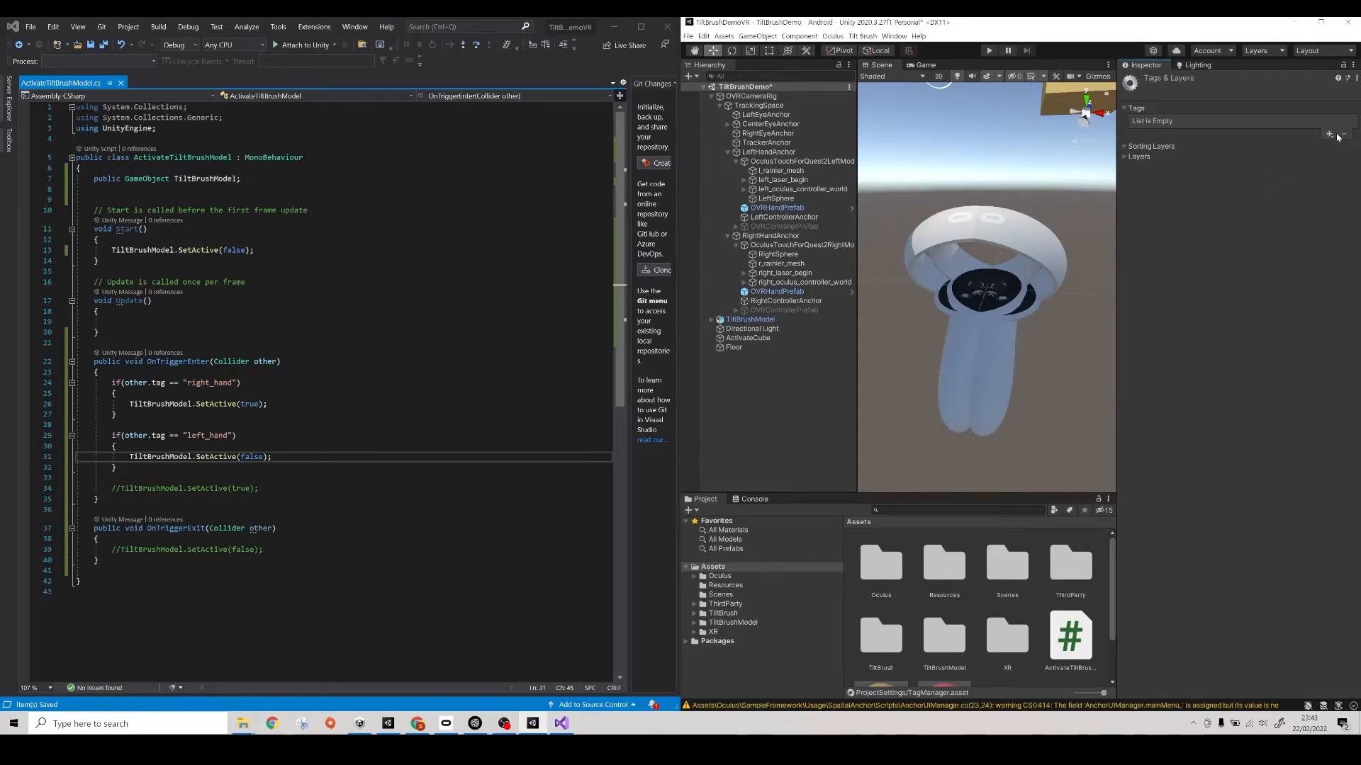
left_click(1330, 135)
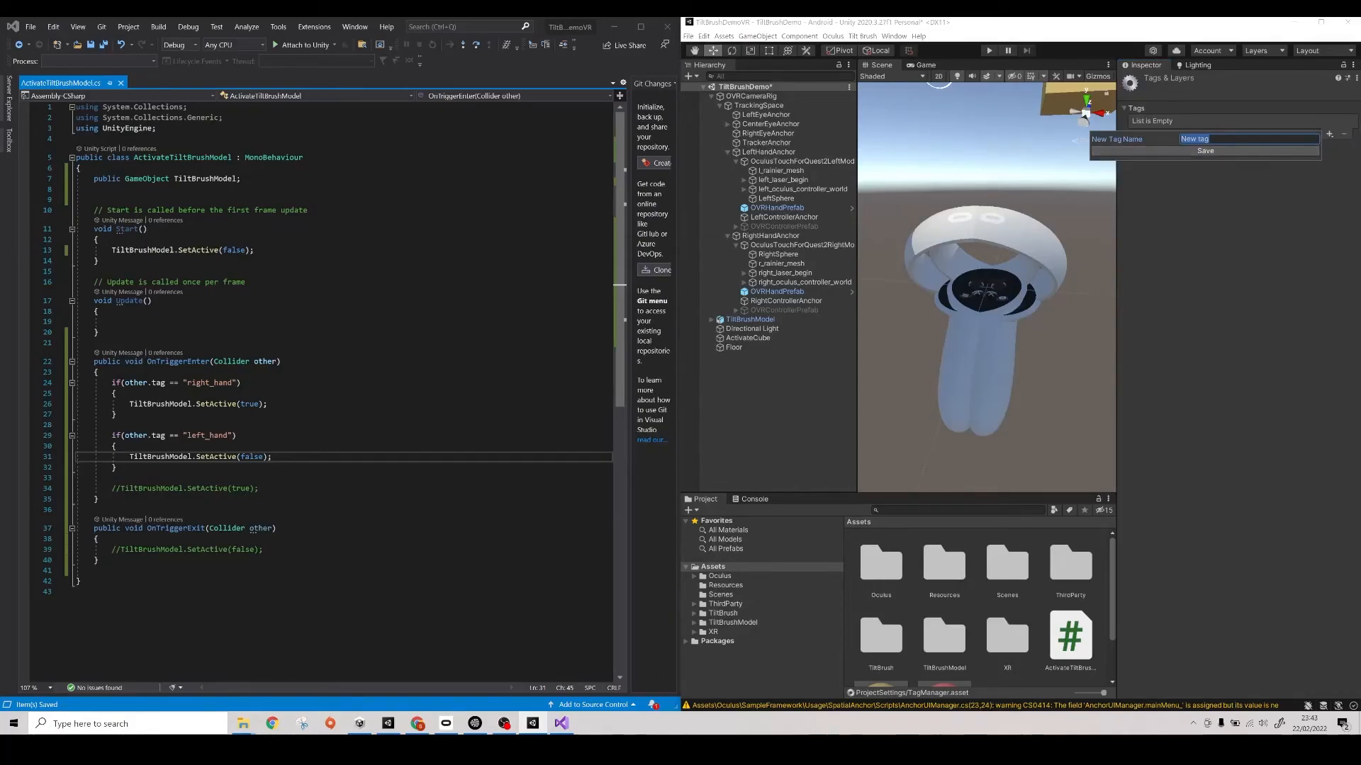
type("rig")
left_click(1248, 149)
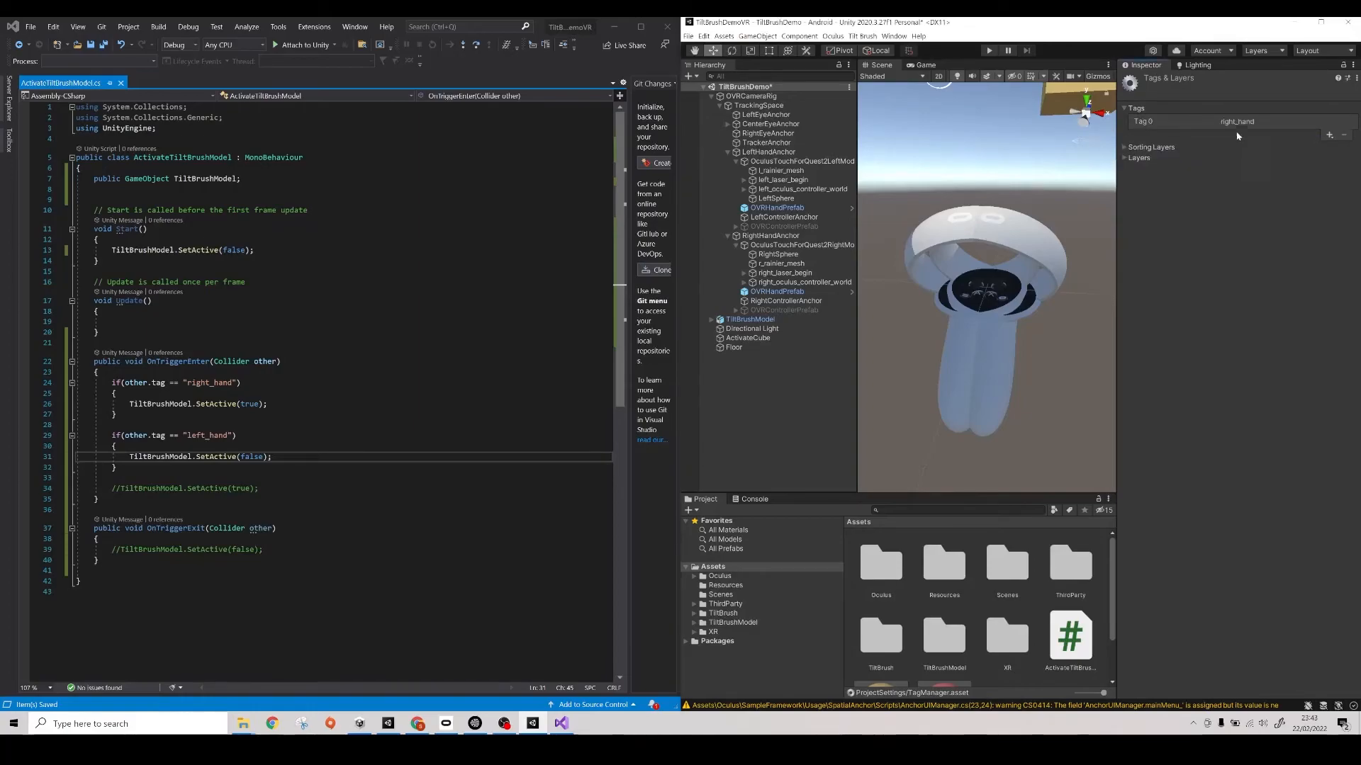
- Assign the right_hand tag to the RightSphere object
left_click(792, 256)
left_click(1197, 95)
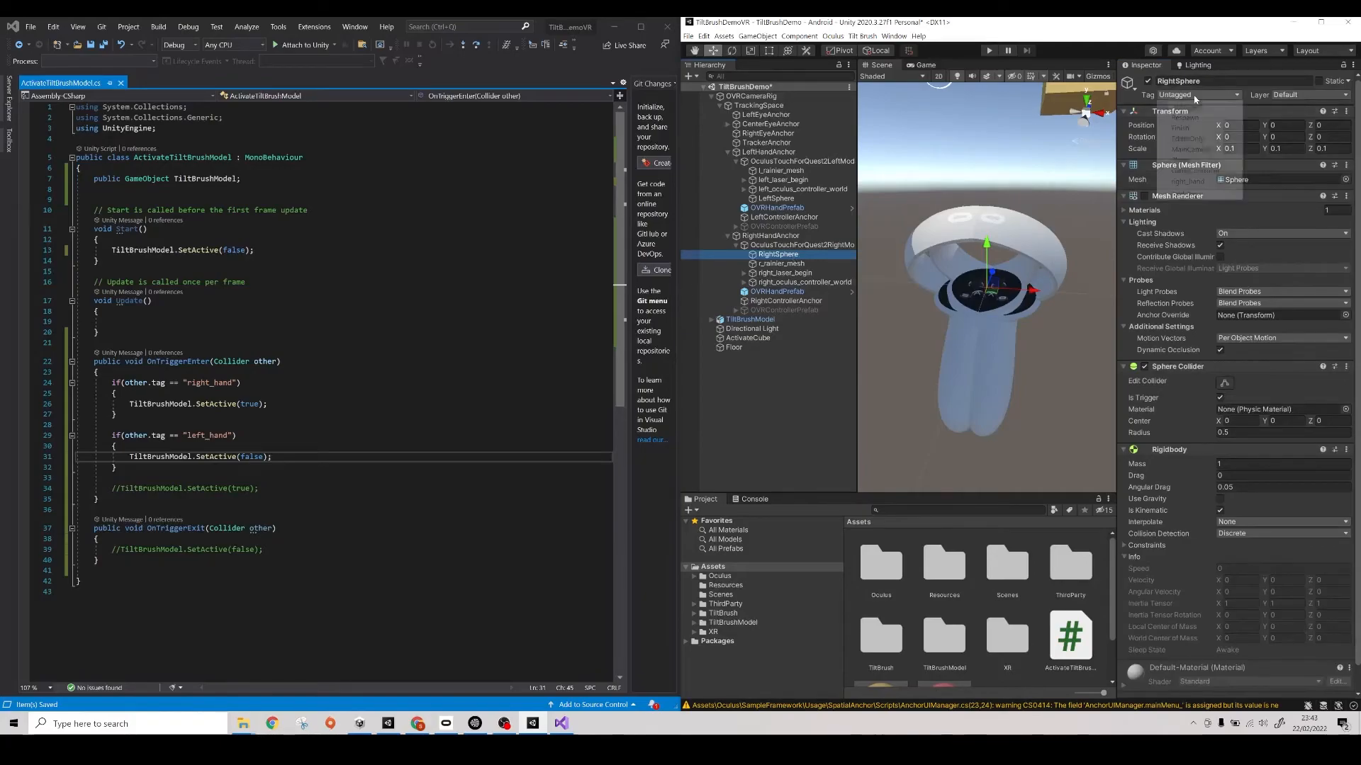
left_click(1189, 181)
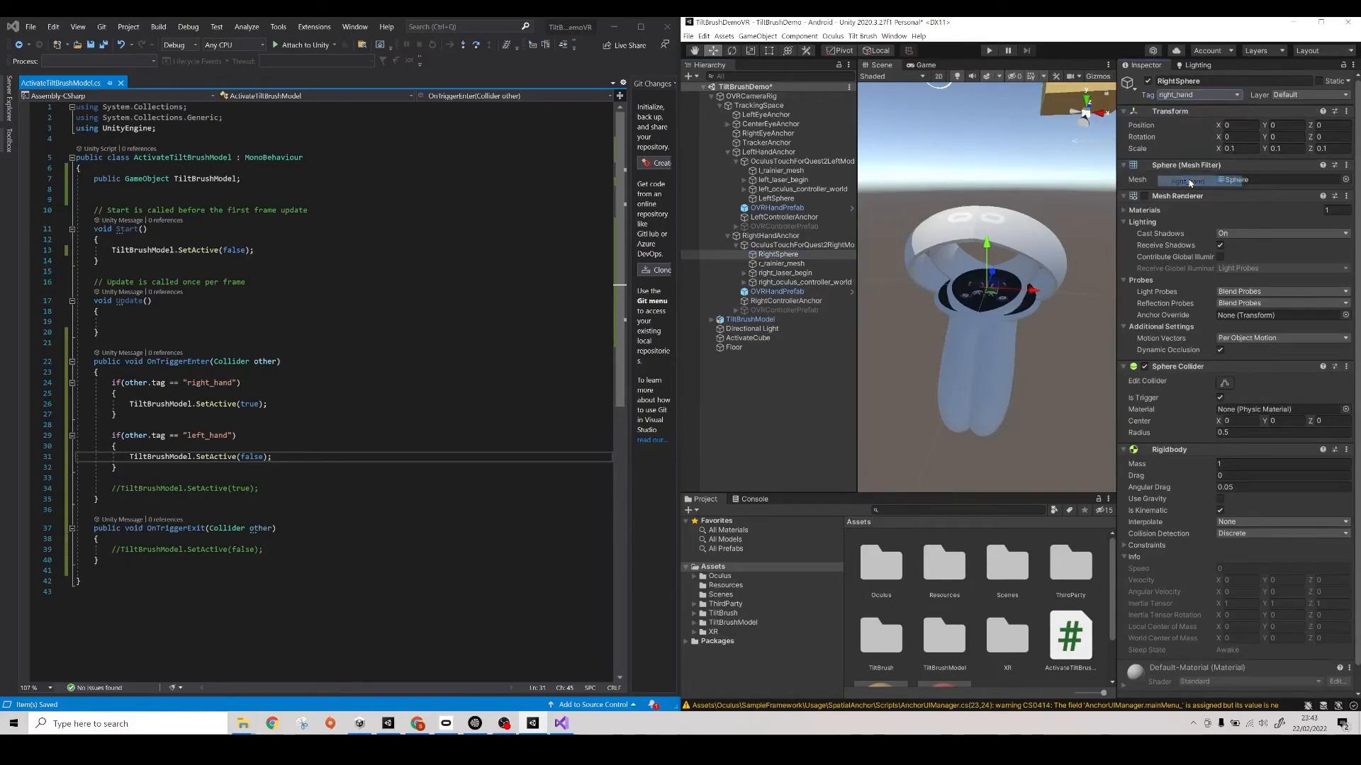
- Starting from LeftSphere's tag setting, create a new tag named left_hand
left_click(800, 200)
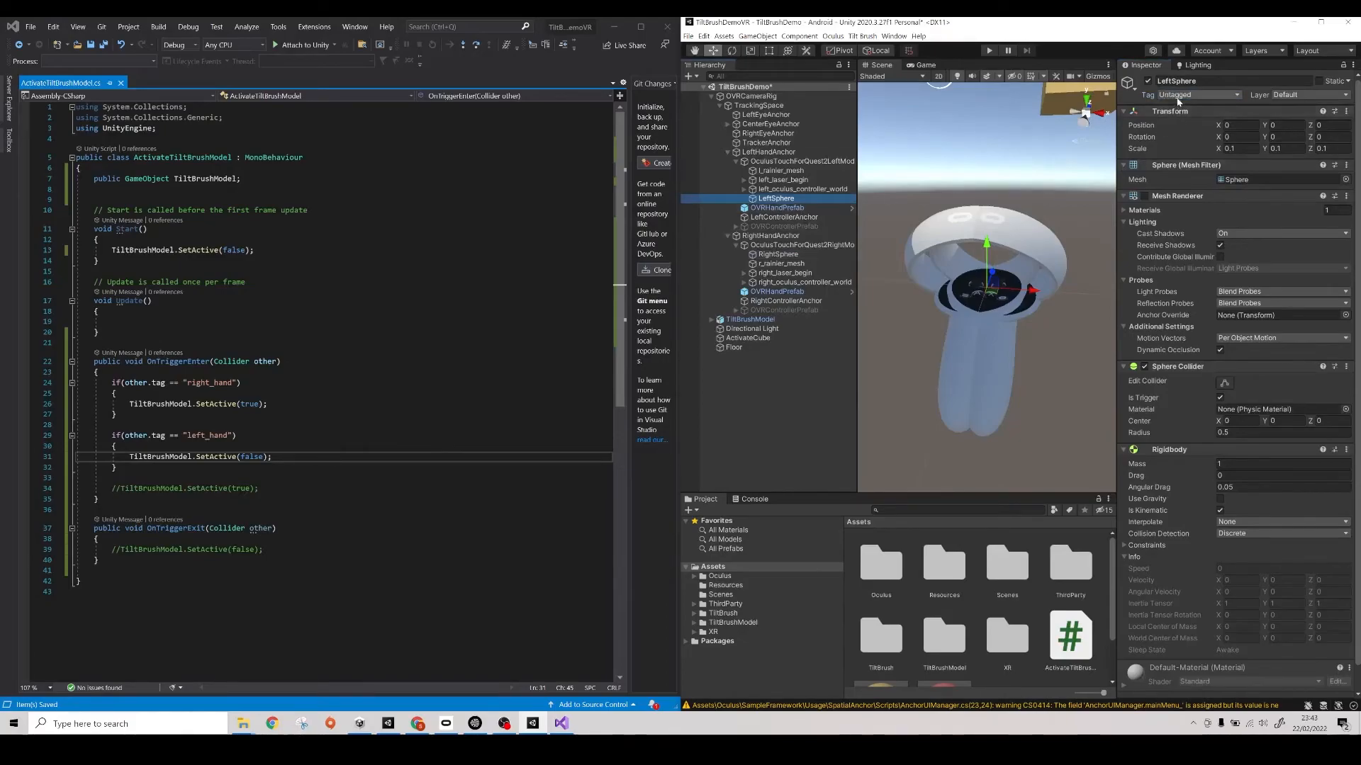
left_click(1204, 95)
left_click(1185, 195)
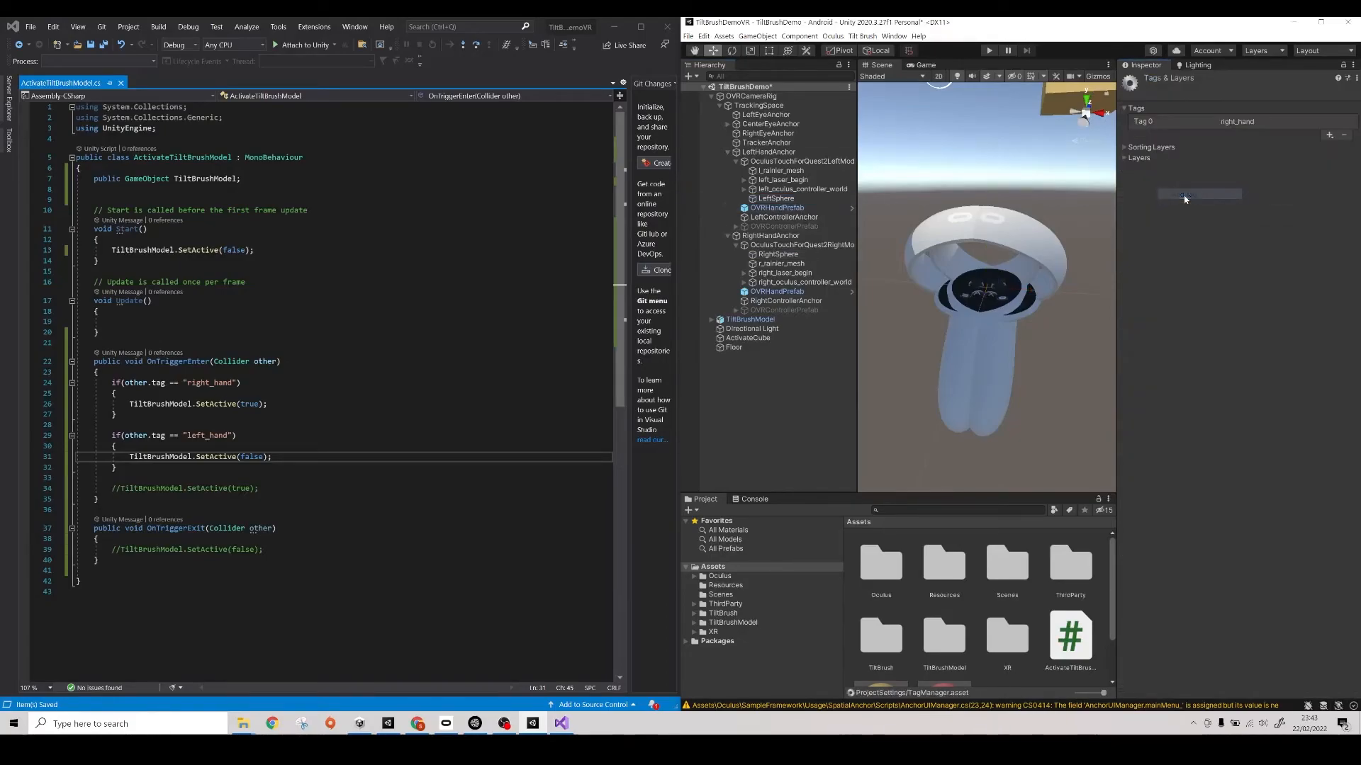
left_click(1329, 136)
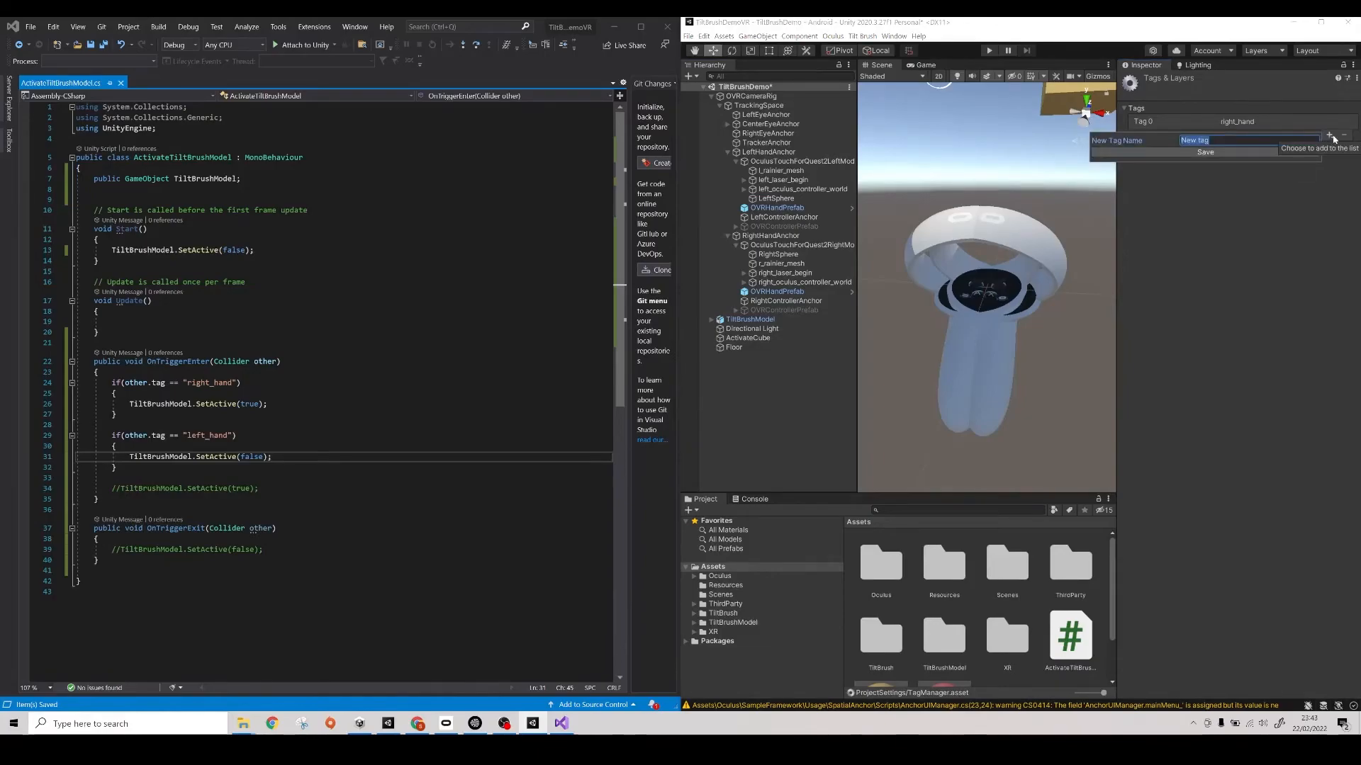
type("left_hand")
key("Return")
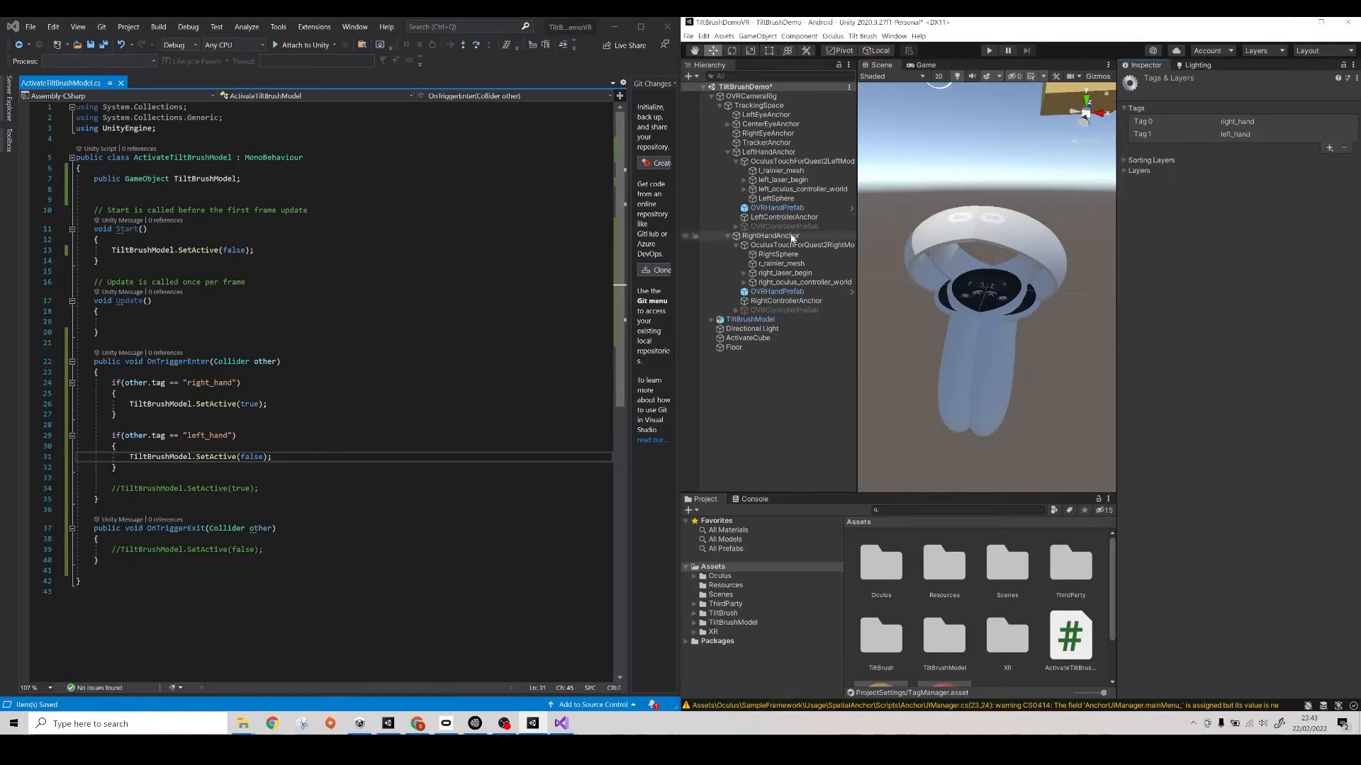
- Assign the left_hand tag to the LeftSphere object
left_click(791, 201)
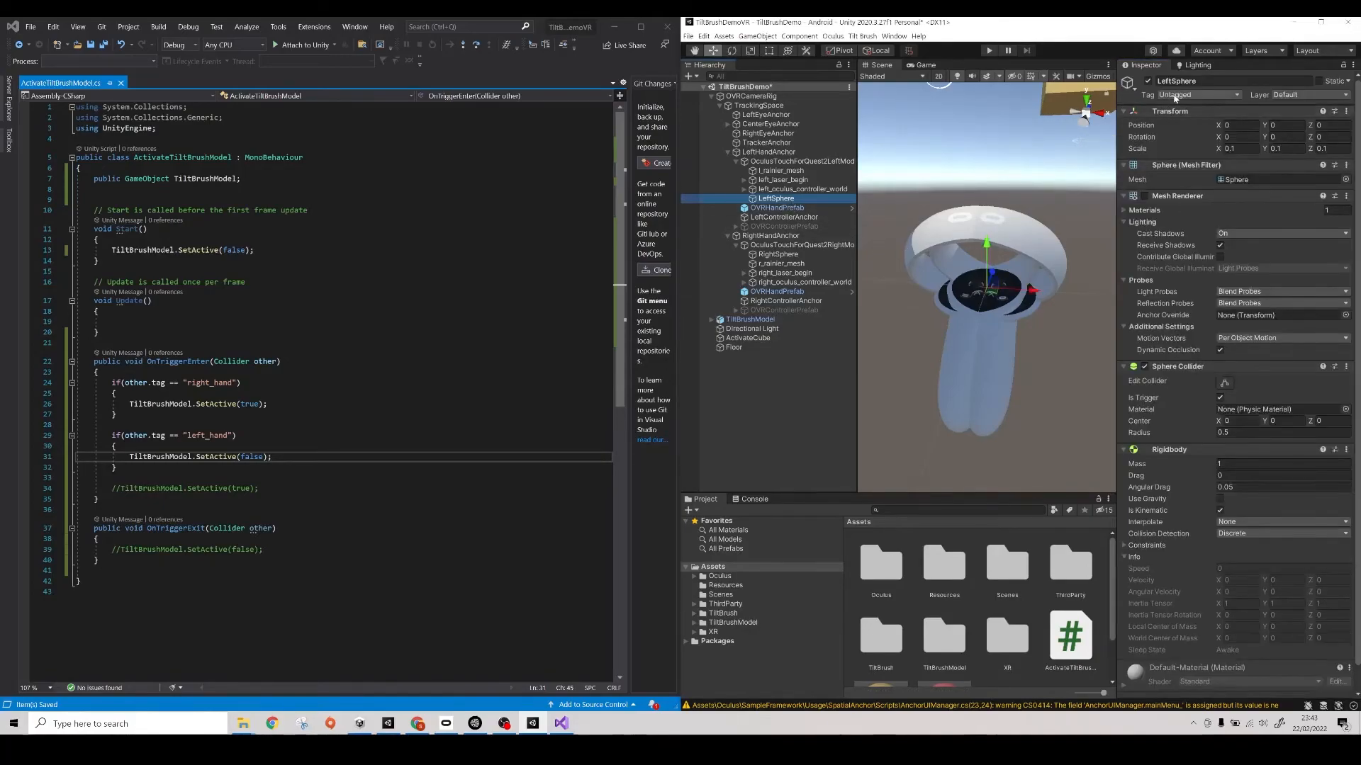
left_click(1198, 94)
left_click(1185, 193)
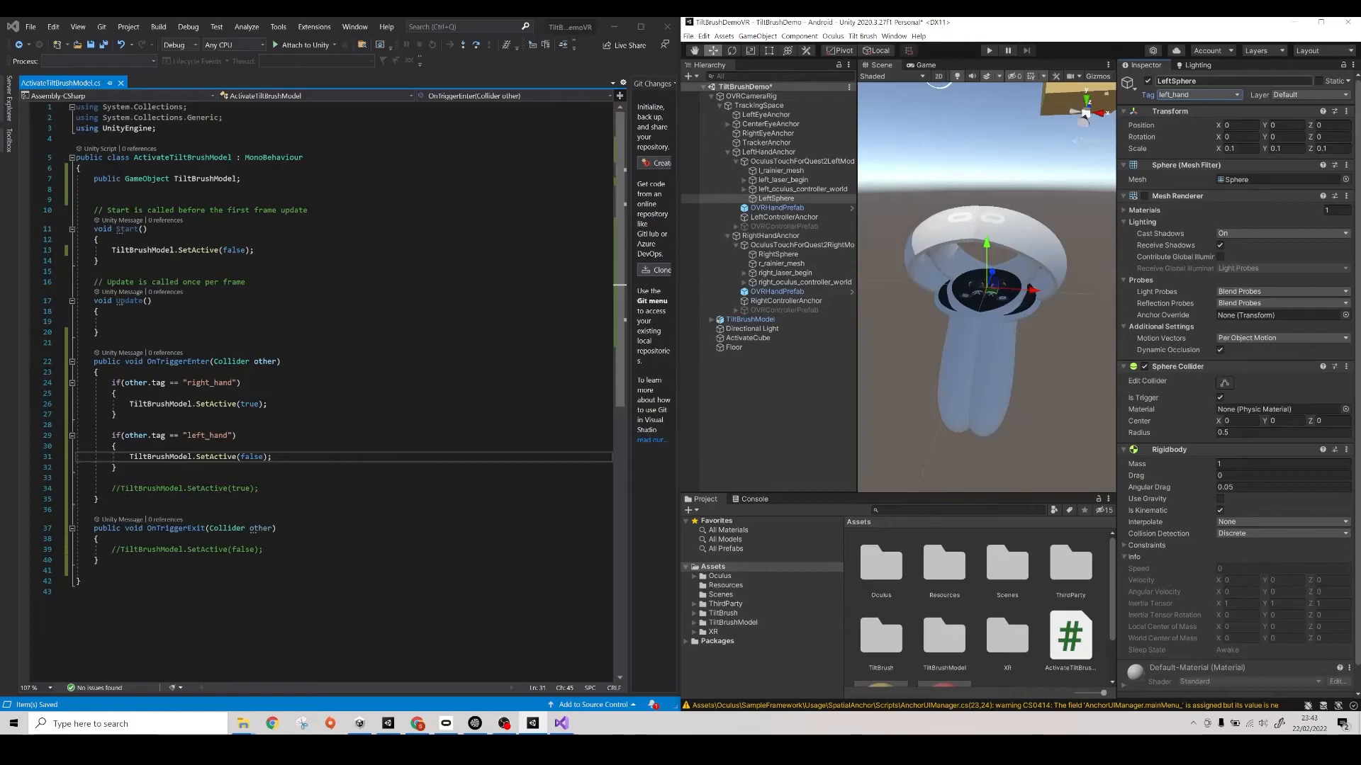
- Maximize the Unity window, run the scene in play mode to test the tagged controller spheres, and stop it
left_click(1321, 22)
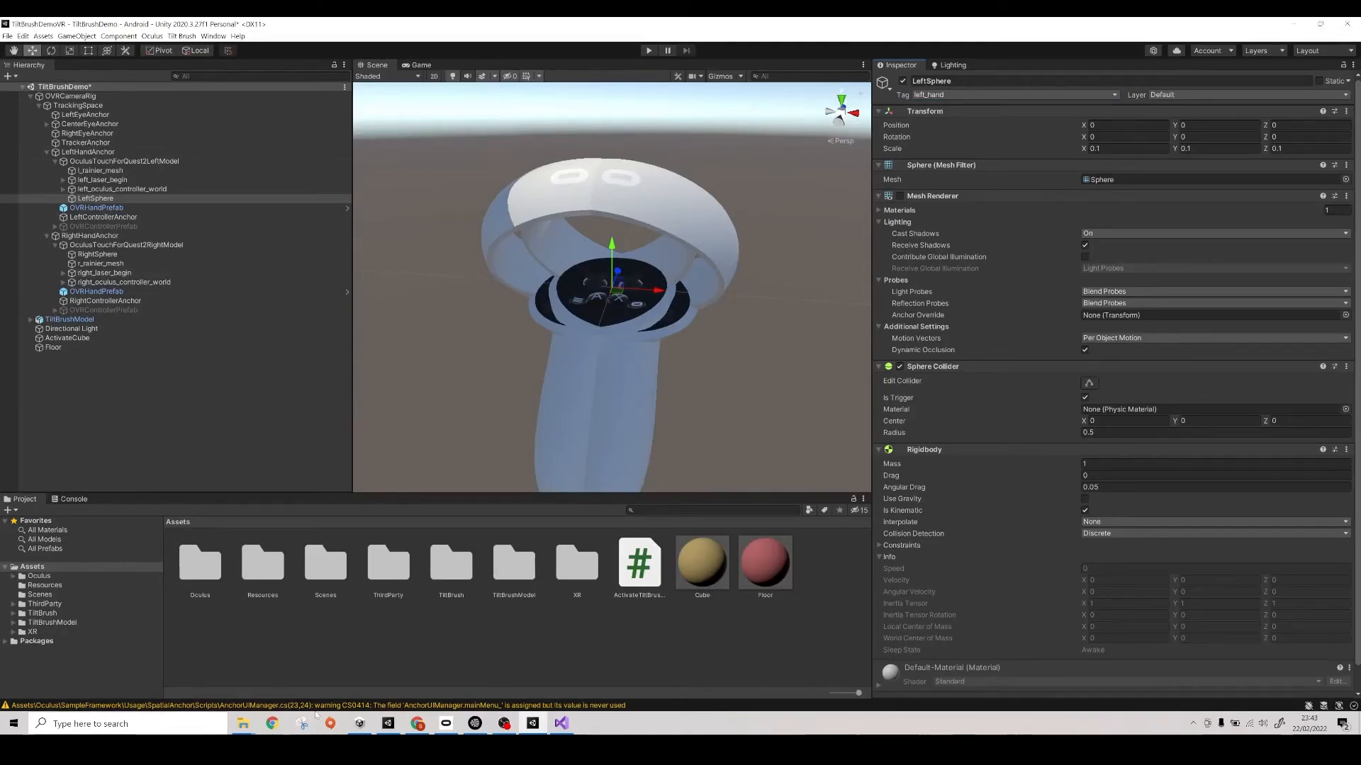
left_click(648, 51)
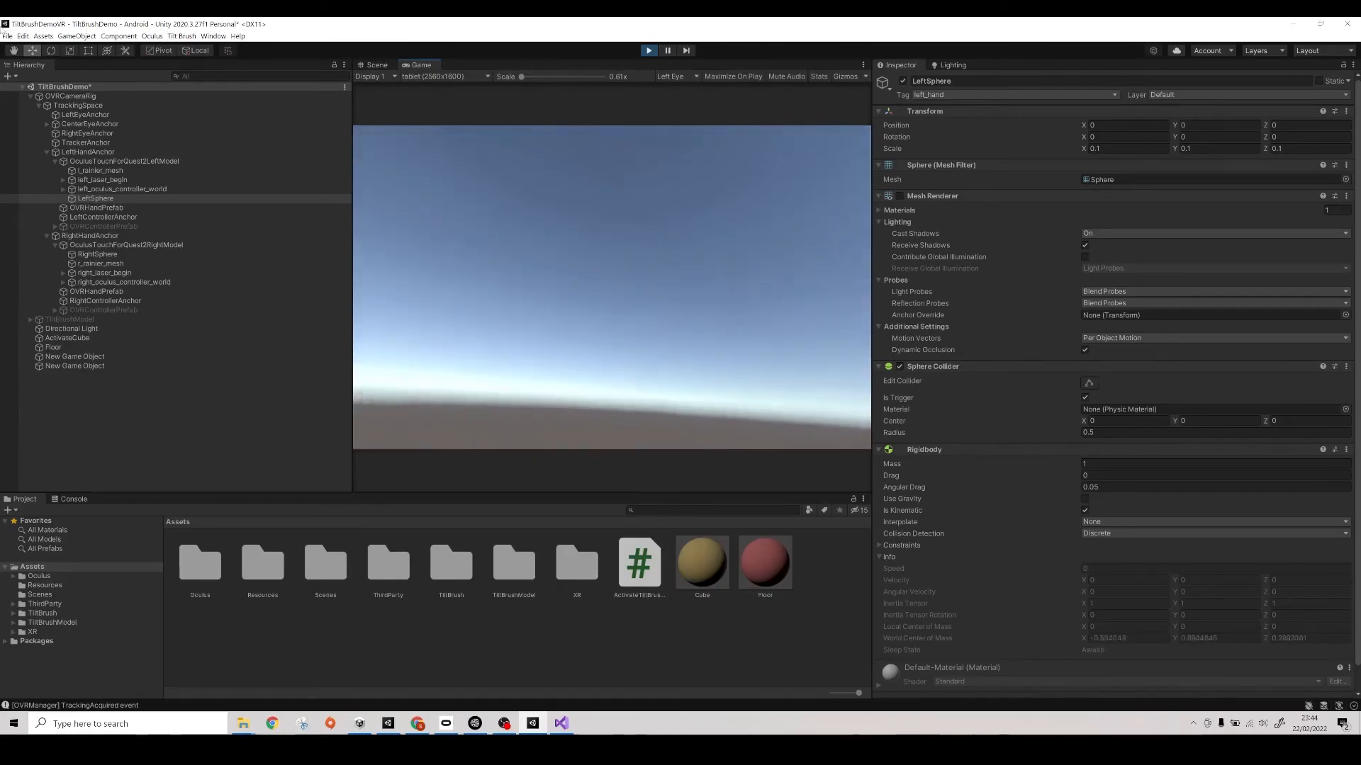
left_click(649, 51)
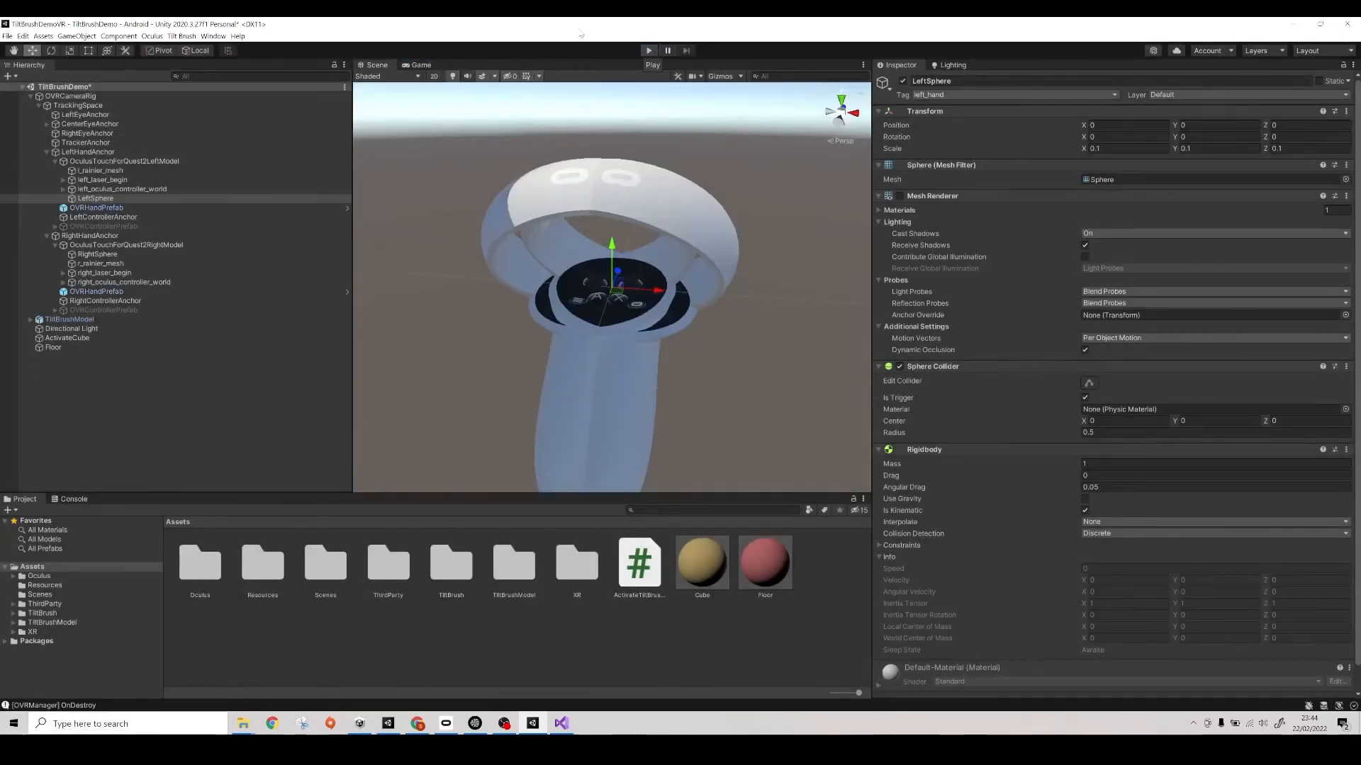